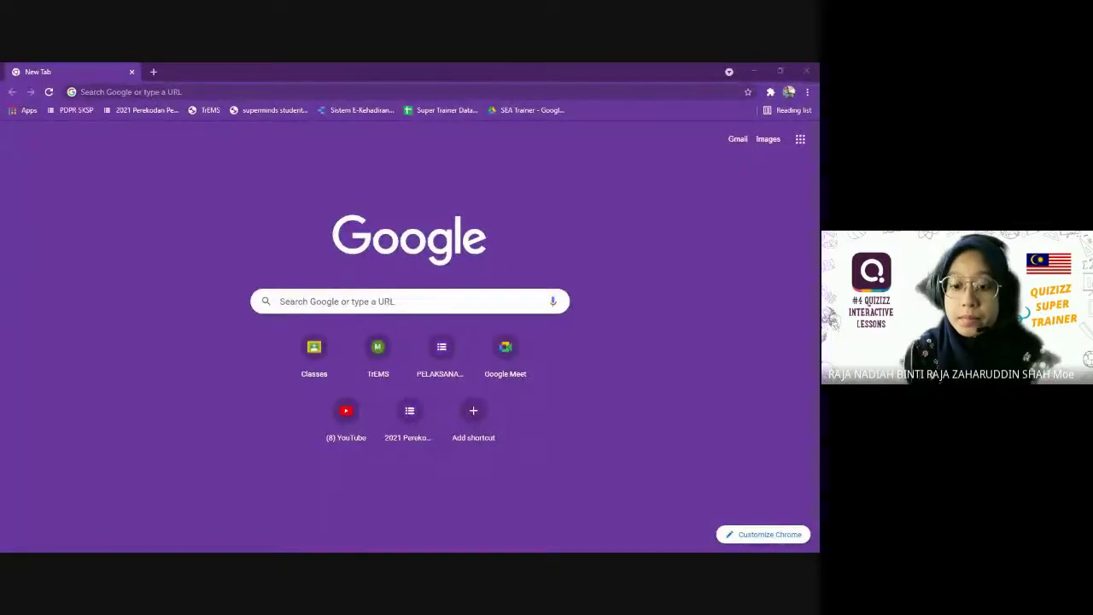
# Open the Quizizz admin page, then abandon an accidental new-quiz setup.
pyautogui.click(100, 84)
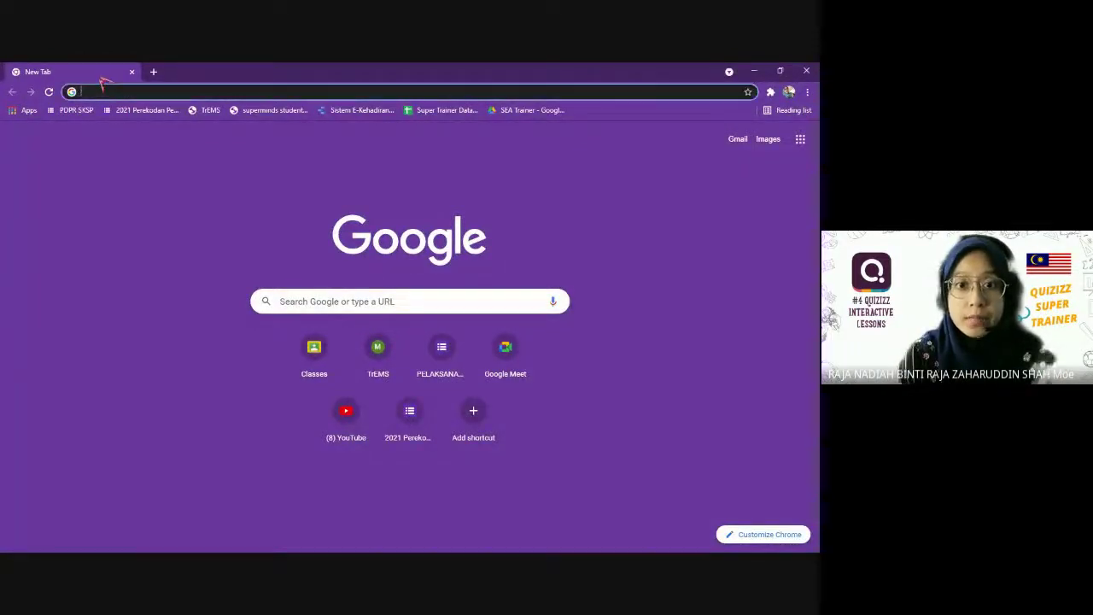
pyautogui.write('quizizz.com')
pyautogui.click(270, 68)
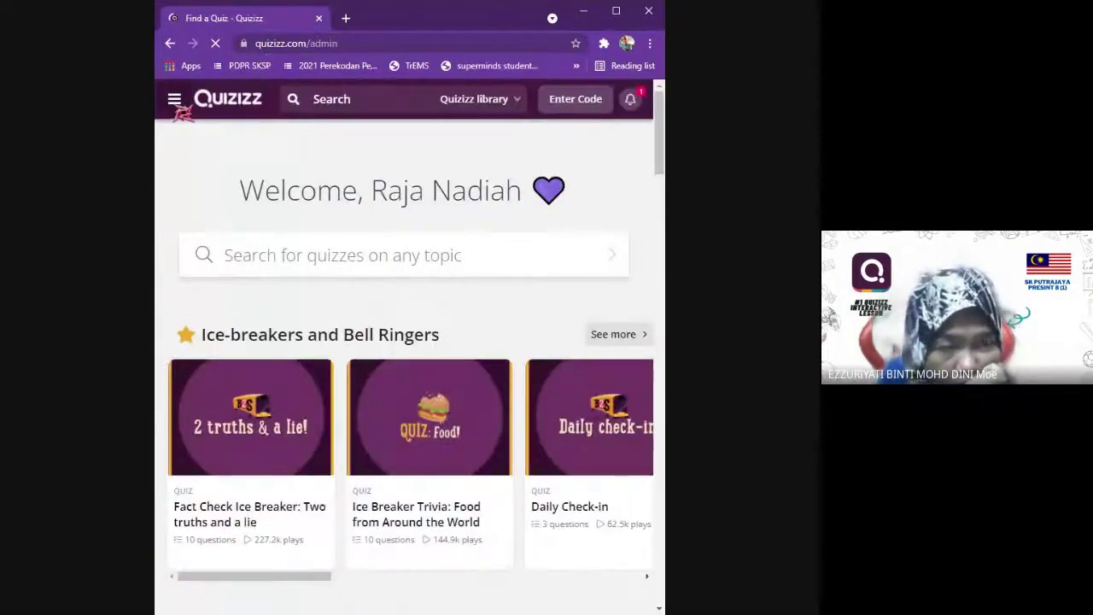
pyautogui.click(175, 104)
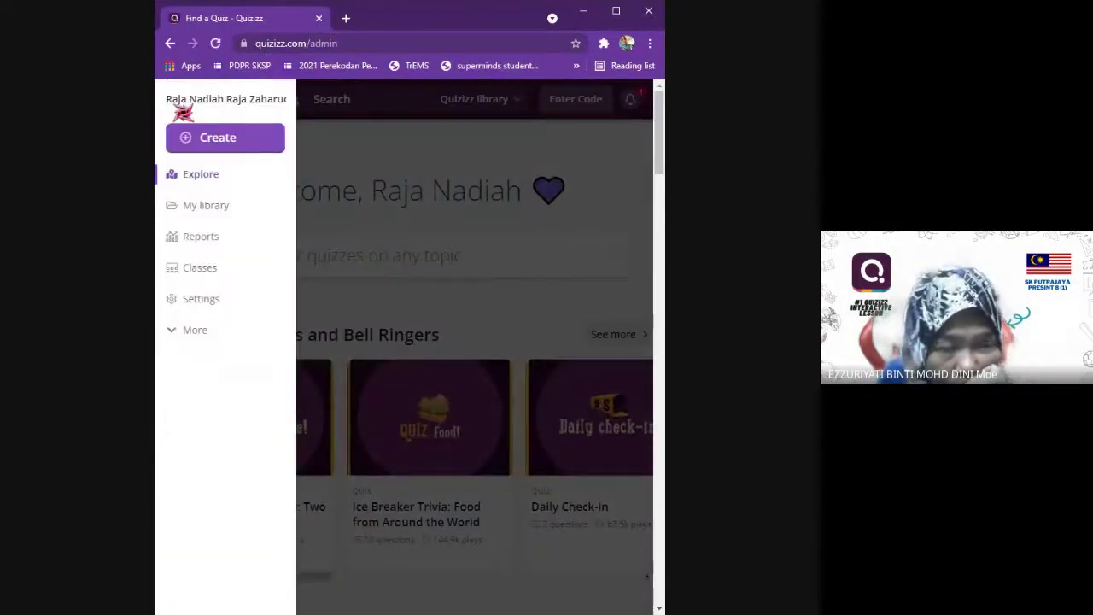
pyautogui.click(199, 139)
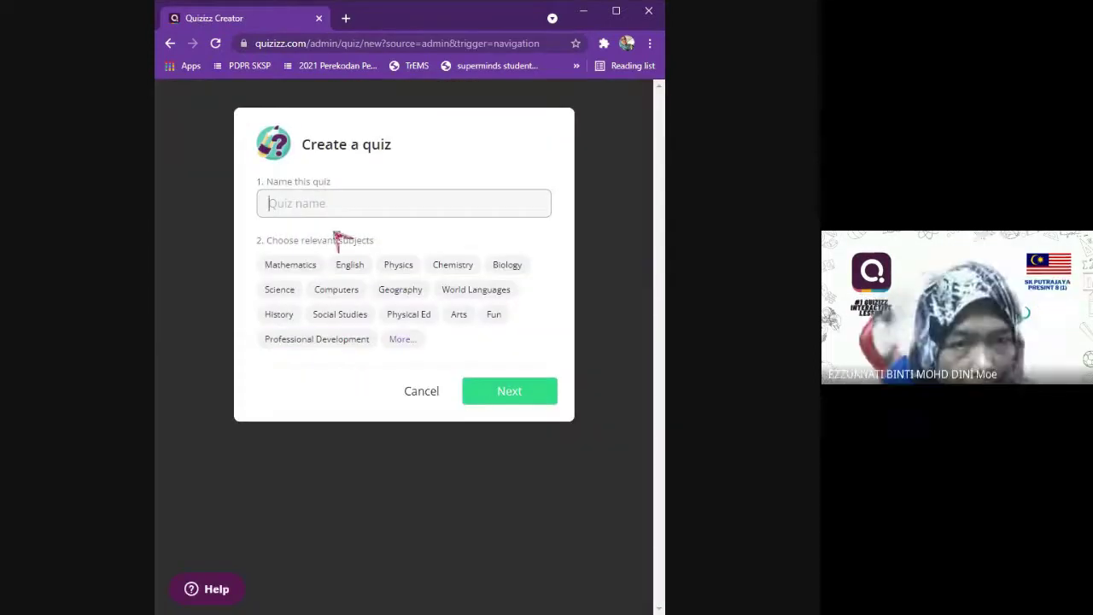
pyautogui.write('SLid')
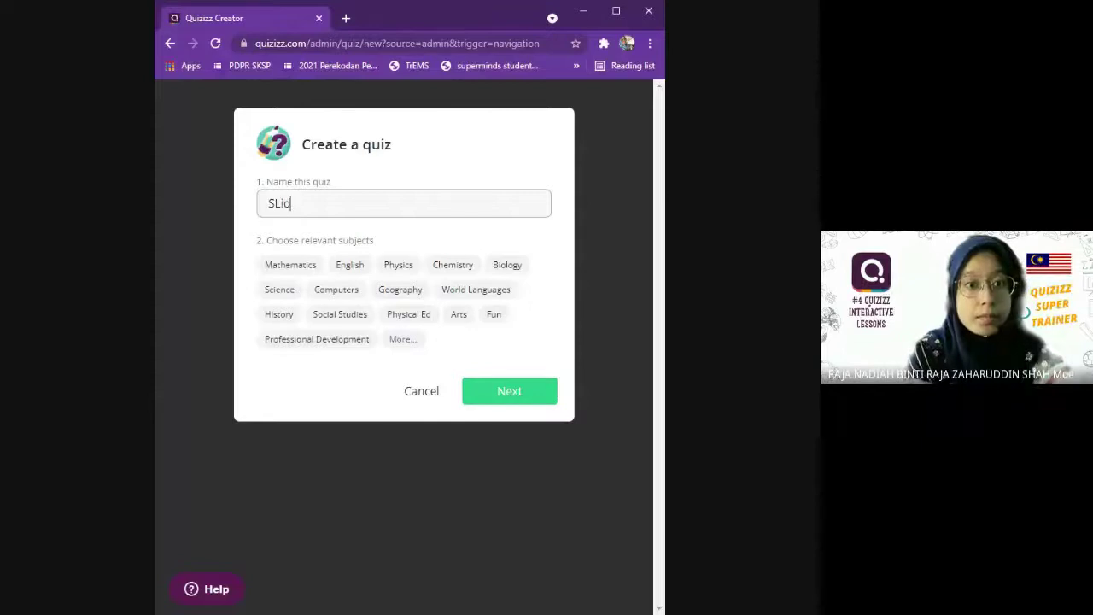
pyautogui.press('BackSpace')
pyautogui.click(422, 391)
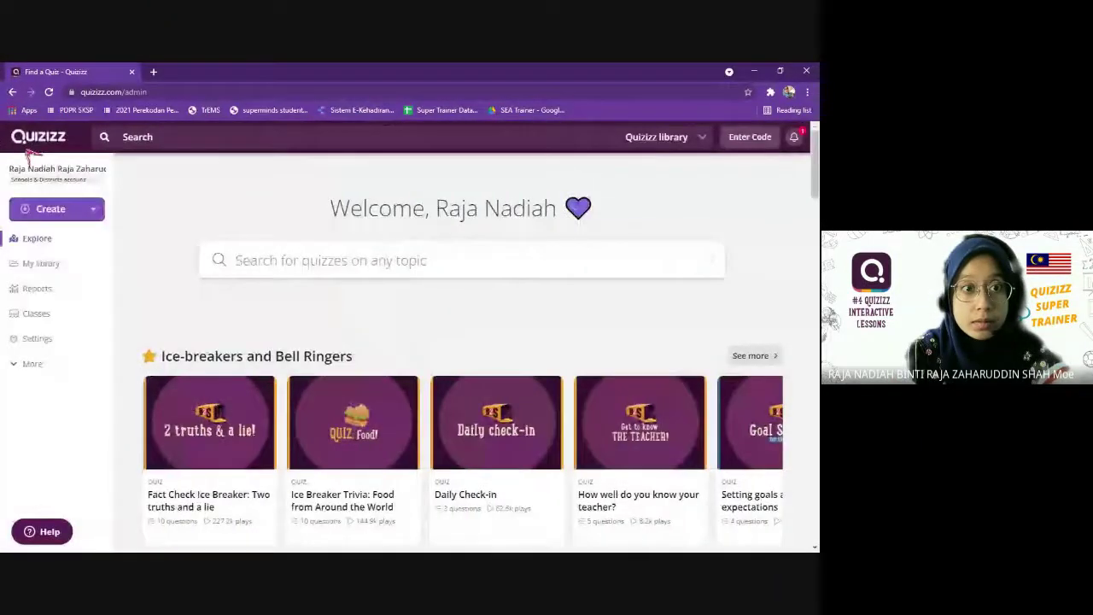
# Create a new lesson named 'Slide' with the English subject.
pyautogui.click(63, 213)
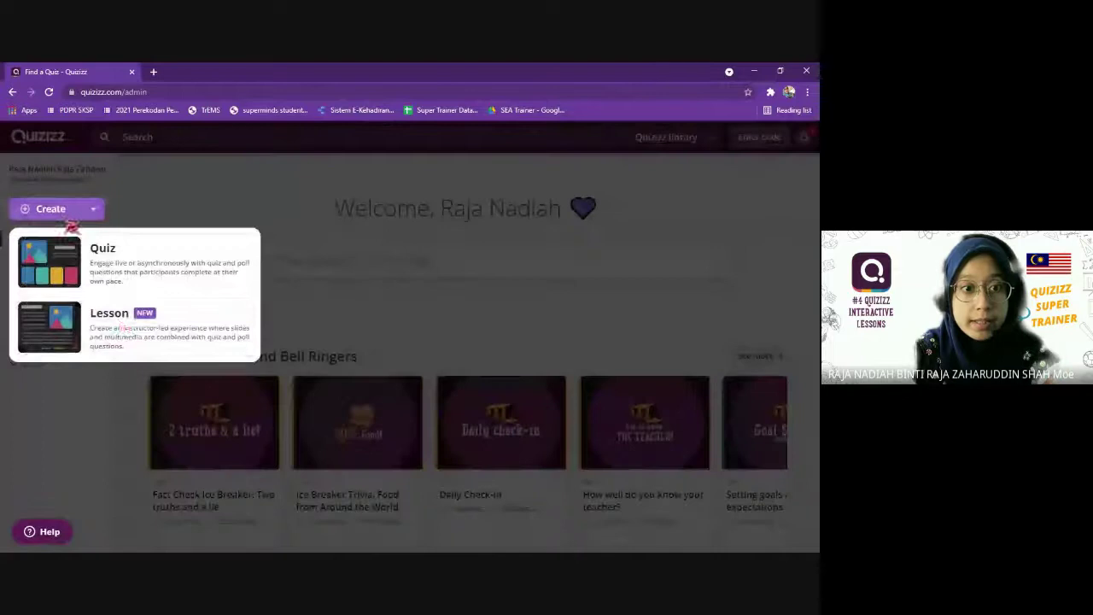
pyautogui.click(73, 332)
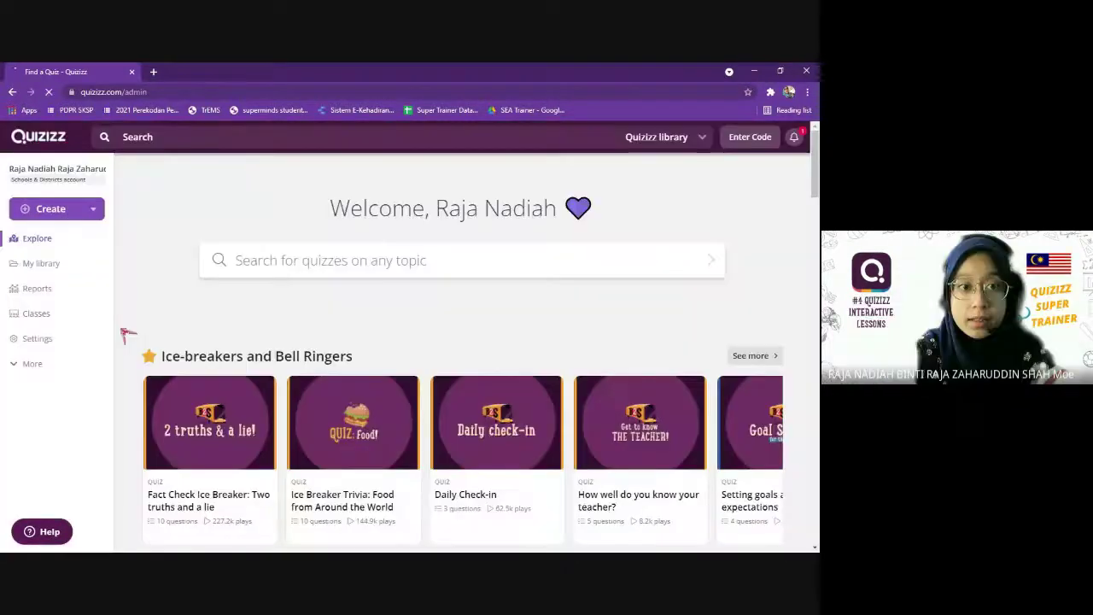
pyautogui.write('Slide')
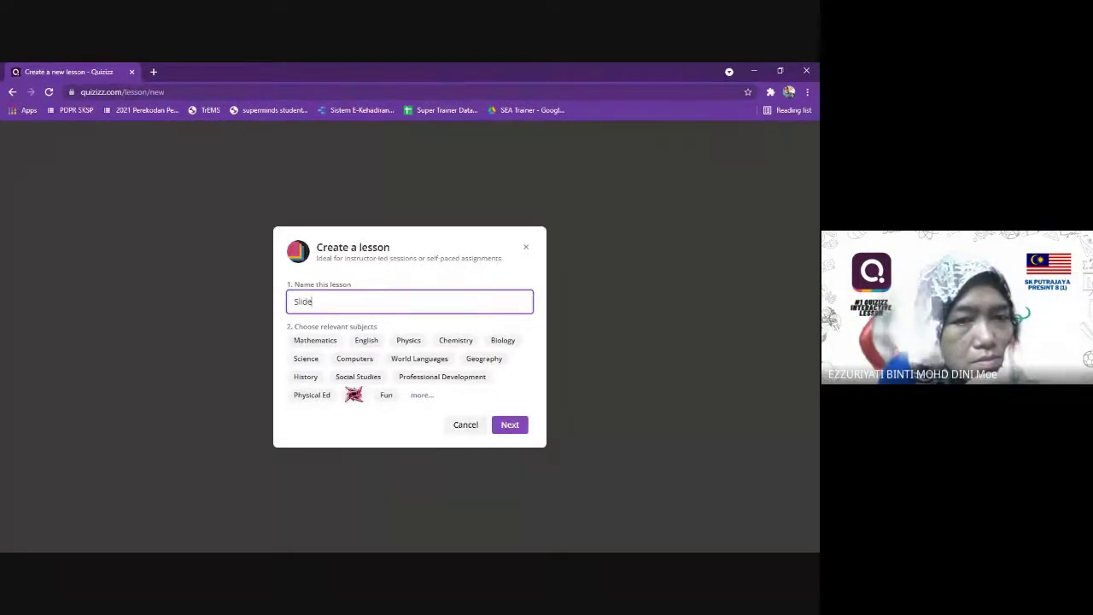
pyautogui.click(366, 340)
pyautogui.click(509, 424)
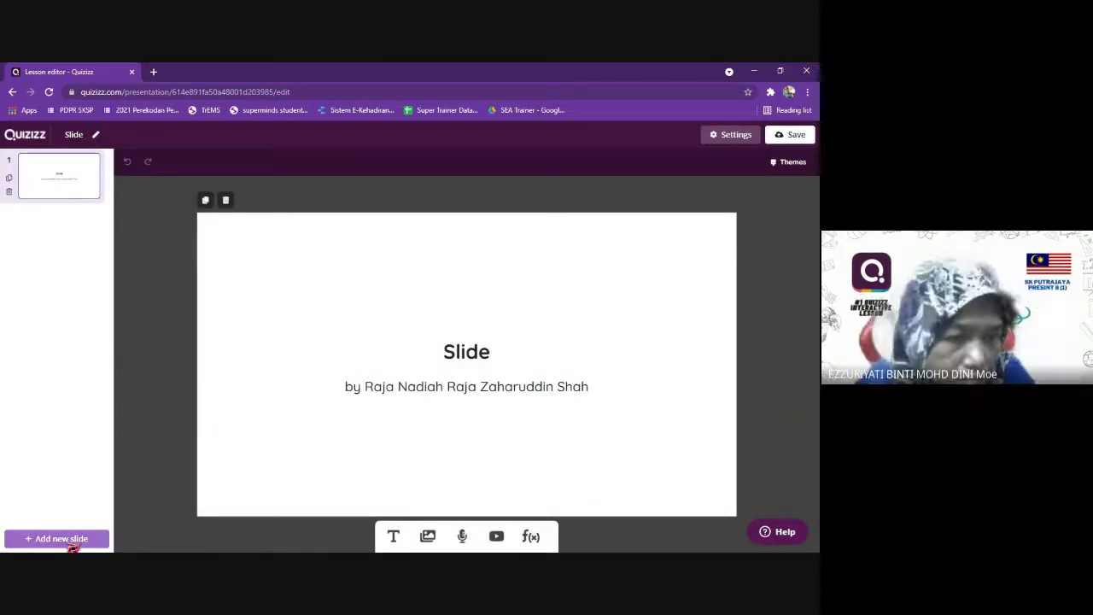
# Add a Web page link slide and bring up its link field.
pyautogui.click(68, 544)
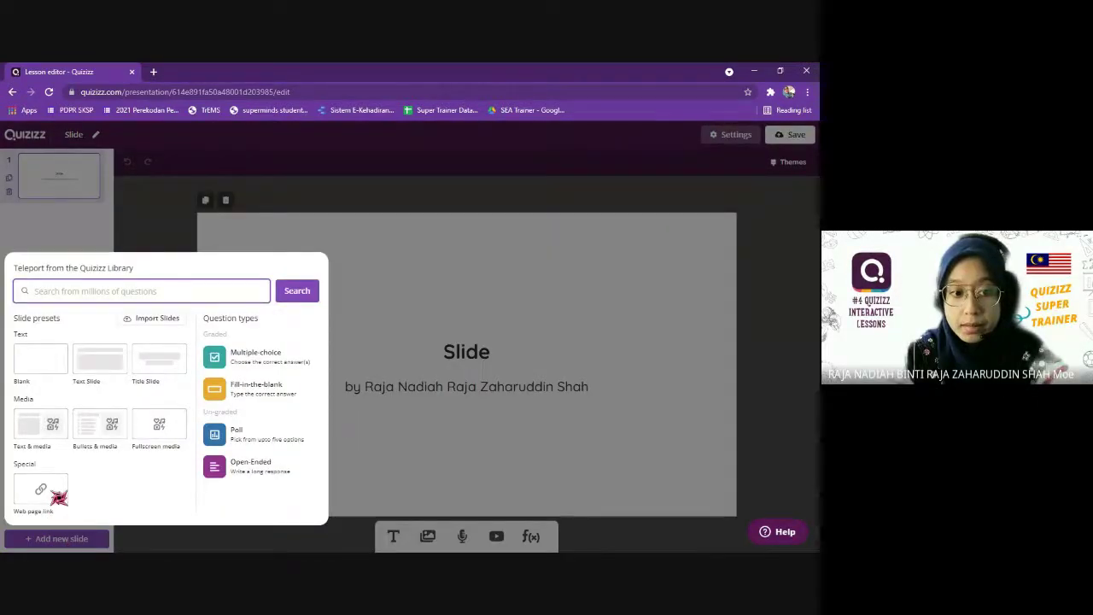
pyautogui.click(58, 497)
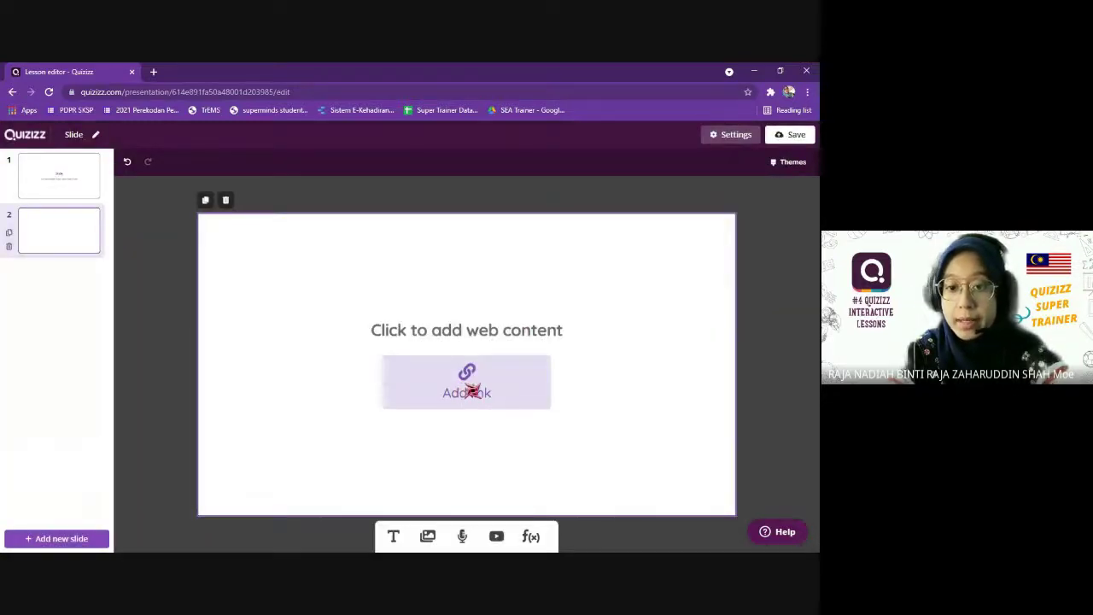
pyautogui.click(471, 390)
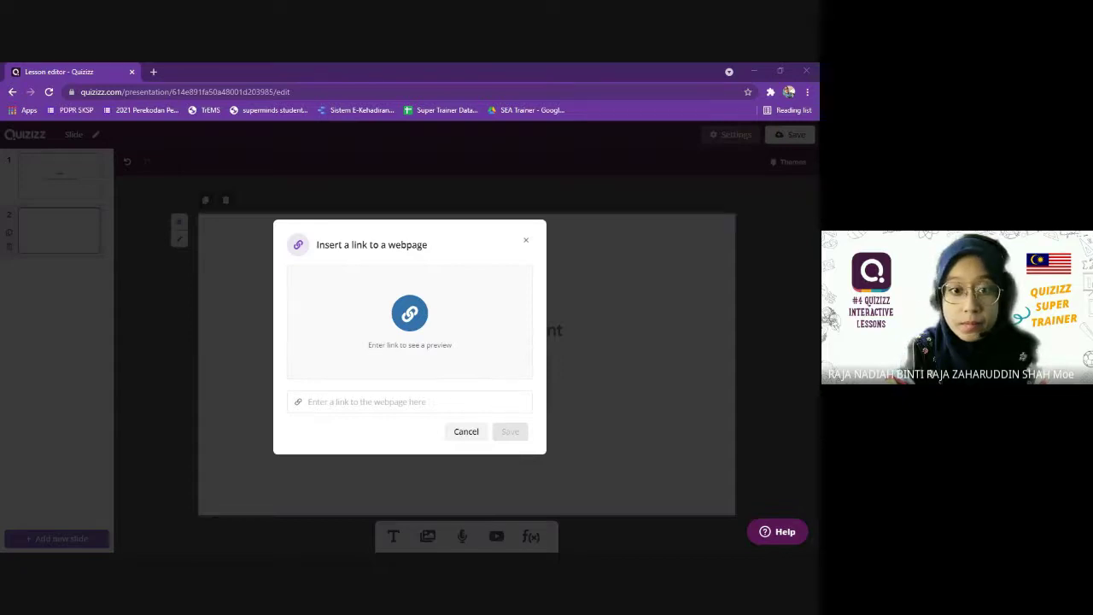
pyautogui.click(409, 401)
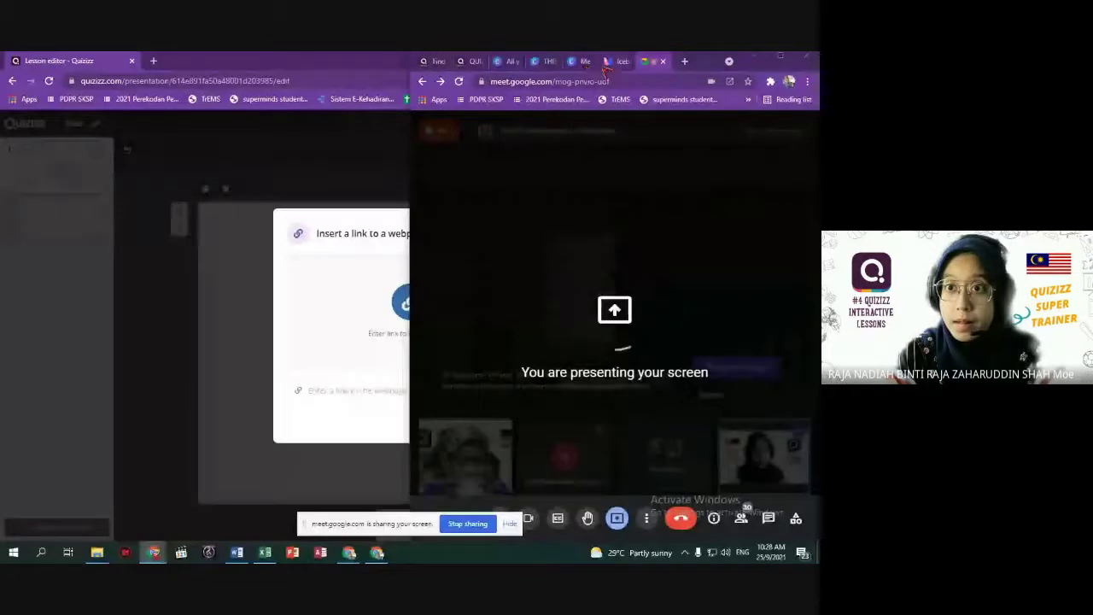
# Copy the share link of the Canva 'THIS OR THAT' presentation and return to Quizizz.
pyautogui.click(541, 62)
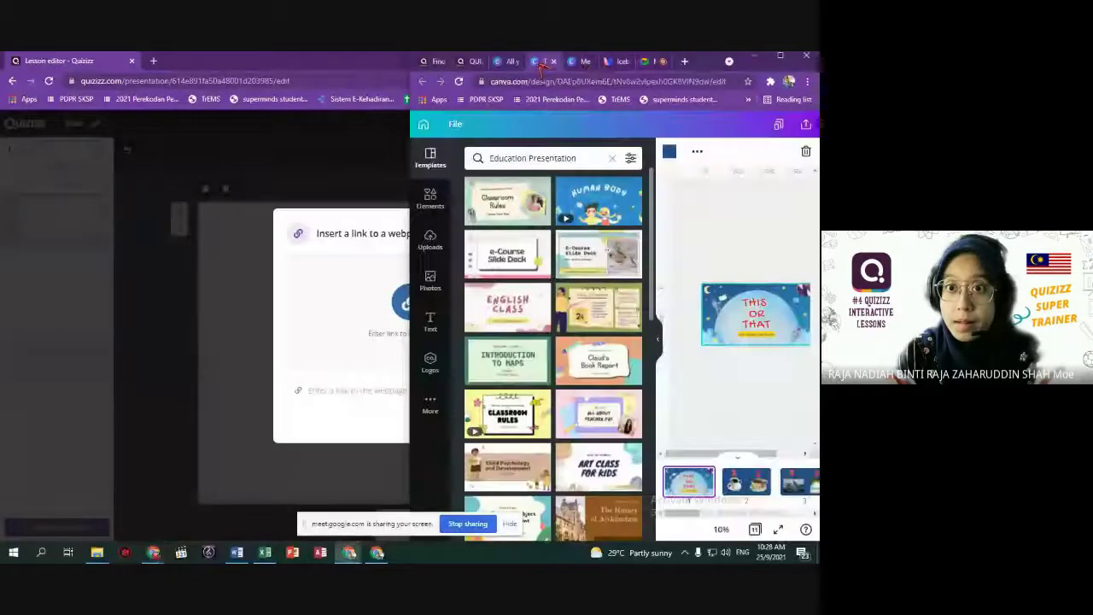
pyautogui.click(779, 56)
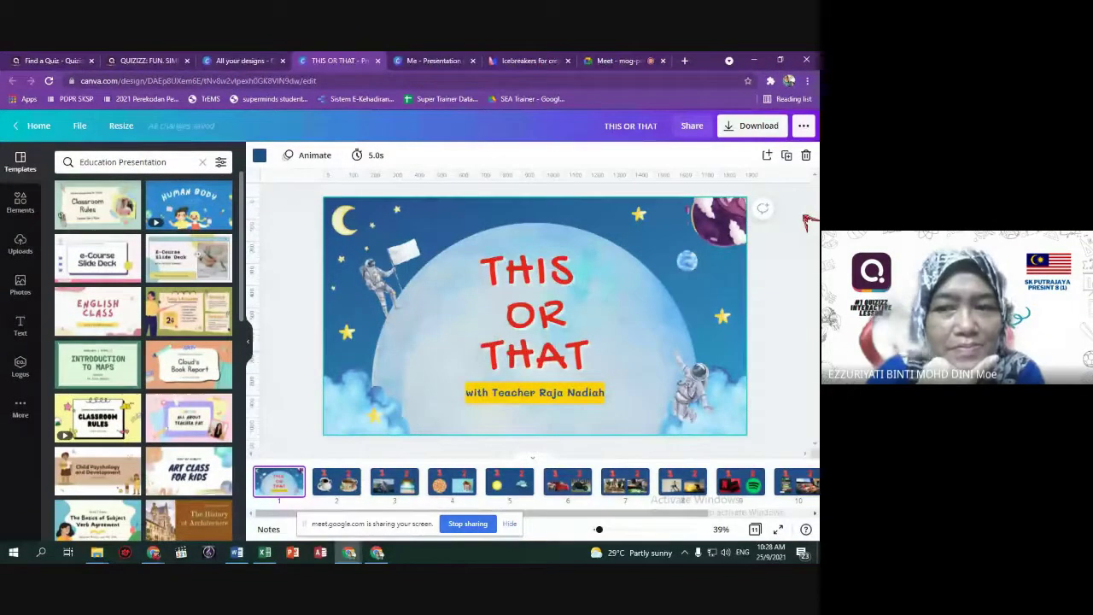
pyautogui.click(694, 128)
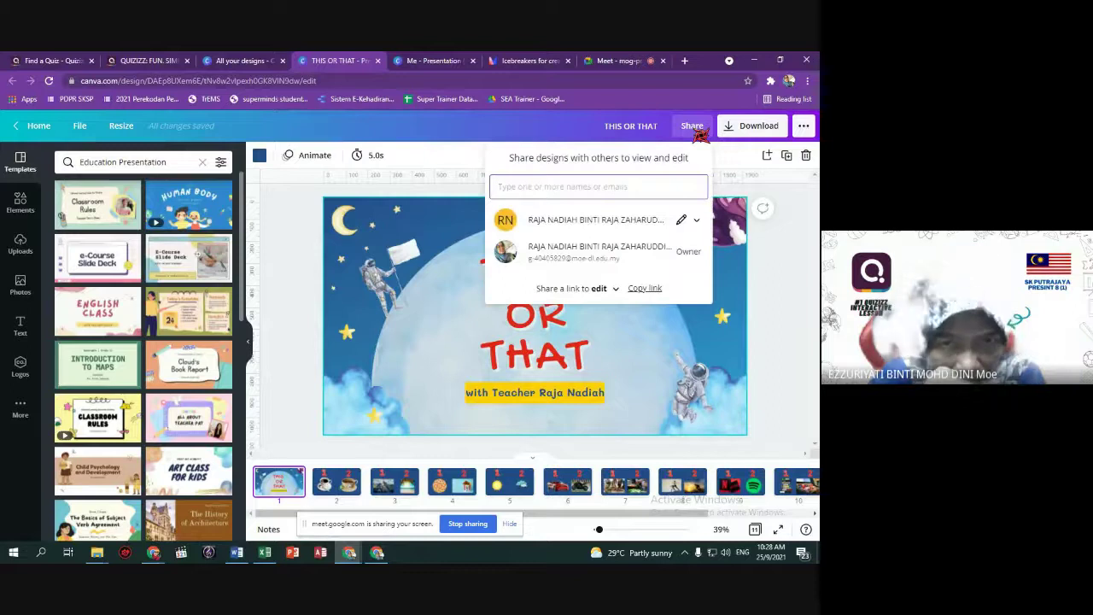
pyautogui.click(698, 221)
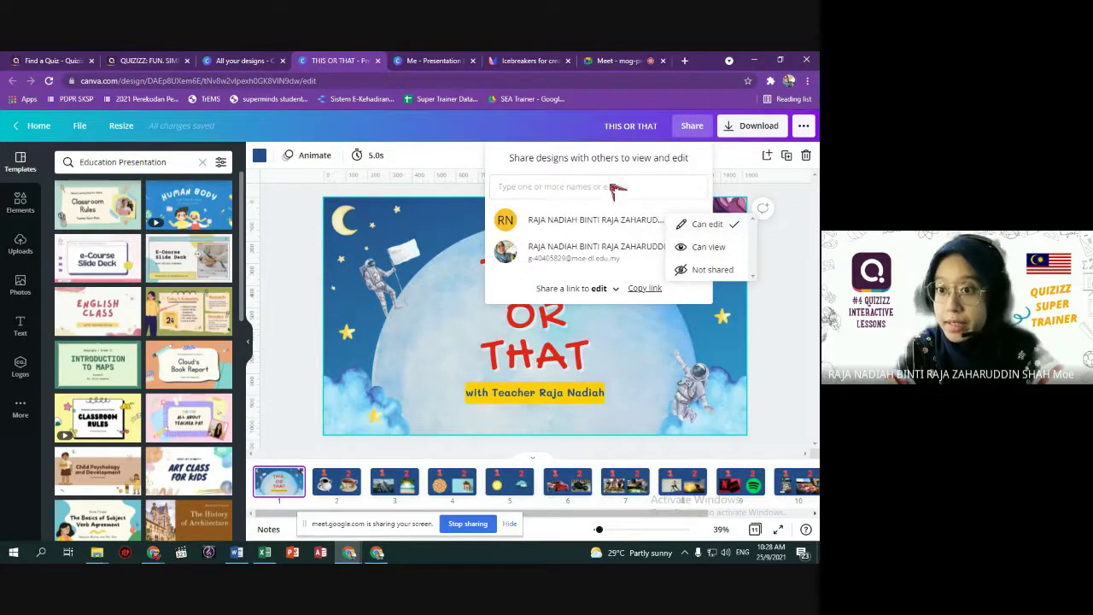
pyautogui.click(647, 291)
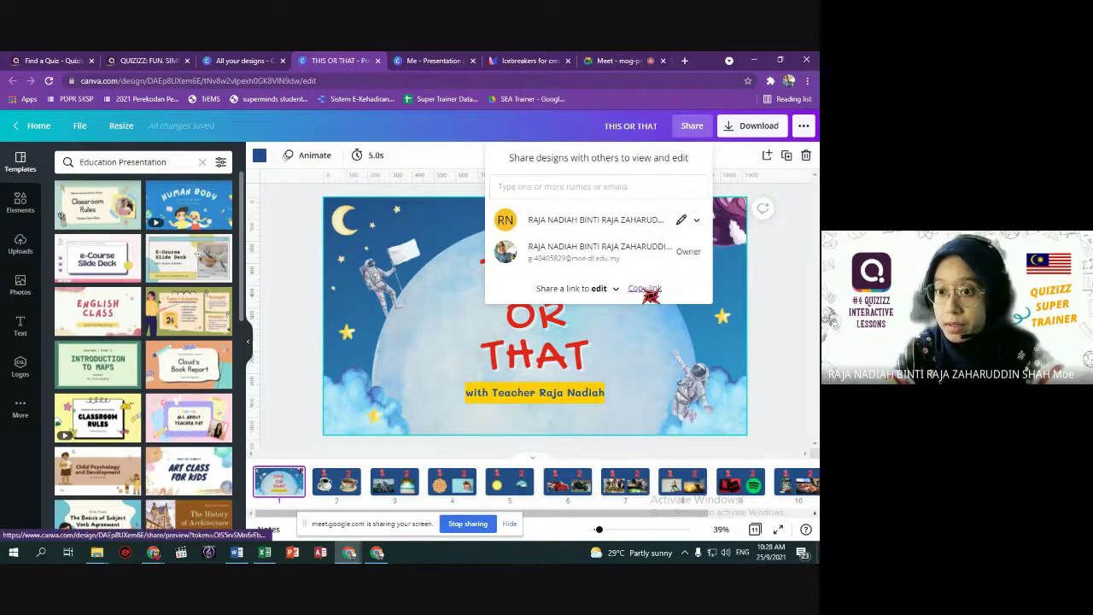
pyautogui.click(647, 290)
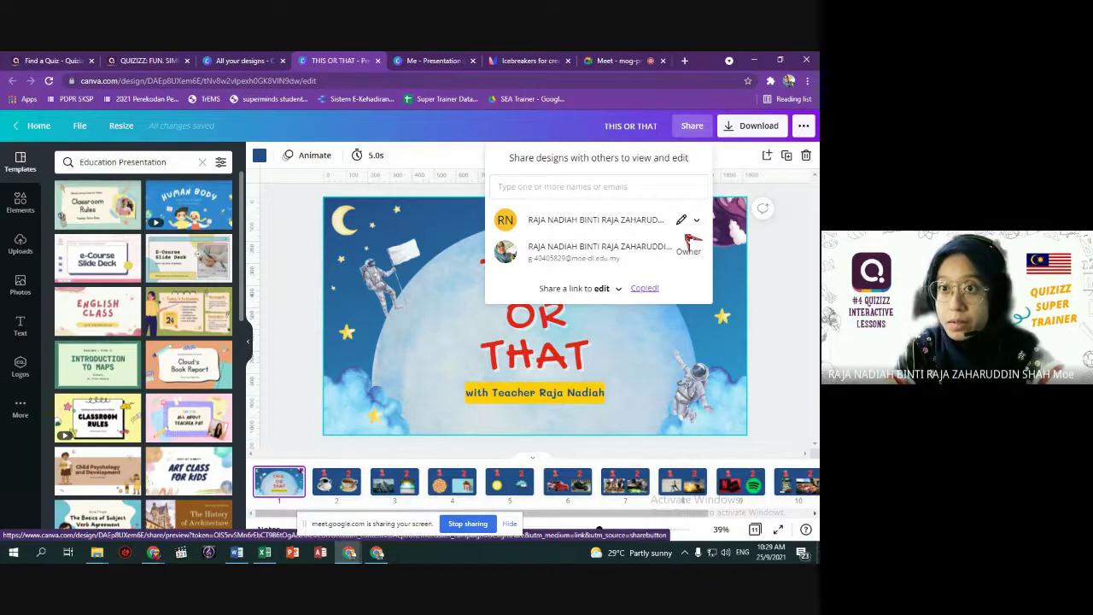
pyautogui.hotkey('alt', 'Tab')
# Paste the Canva link into the webpage-link field, then bring up the 'CANVA INTO QUIZIZZ' Word notes.
pyautogui.click(378, 390)
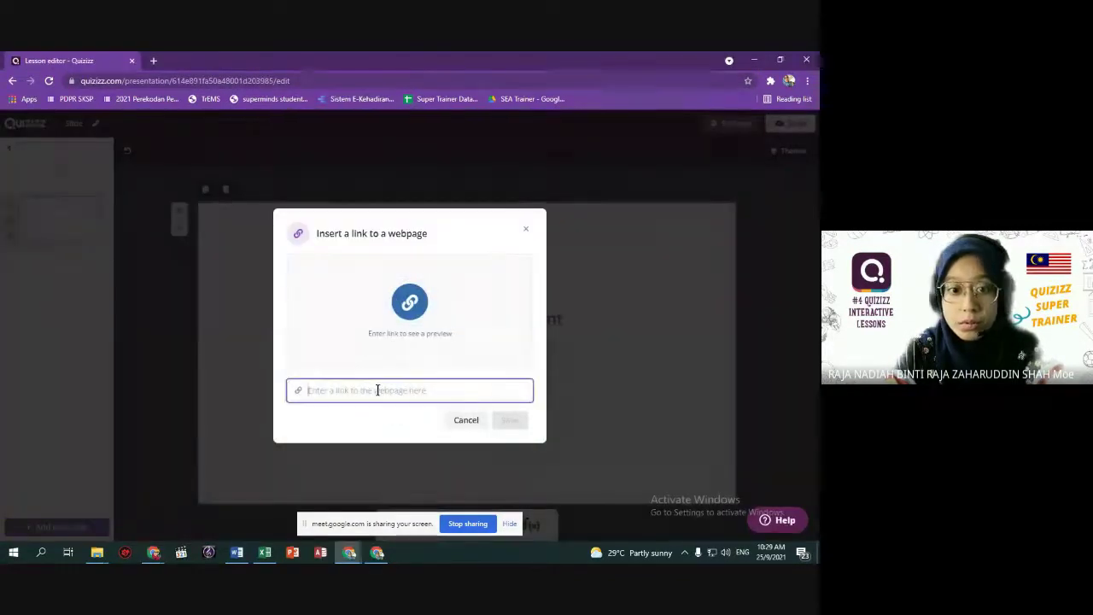
pyautogui.hotkey('ctrl', 'v')
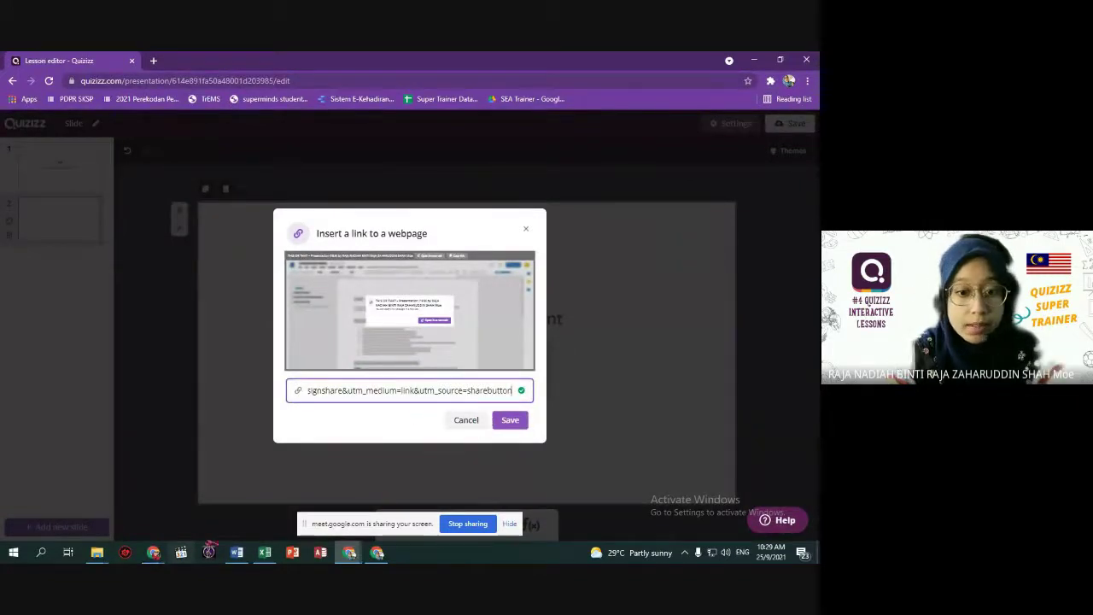
pyautogui.click(236, 553)
# Select the 'view?embed&amp;meta' line in the CANVA INTO QUIZIZZ notes.
pyautogui.keyDown('ctrl'); pyautogui.scroll(2, 351, 368); pyautogui.keyUp('ctrl')
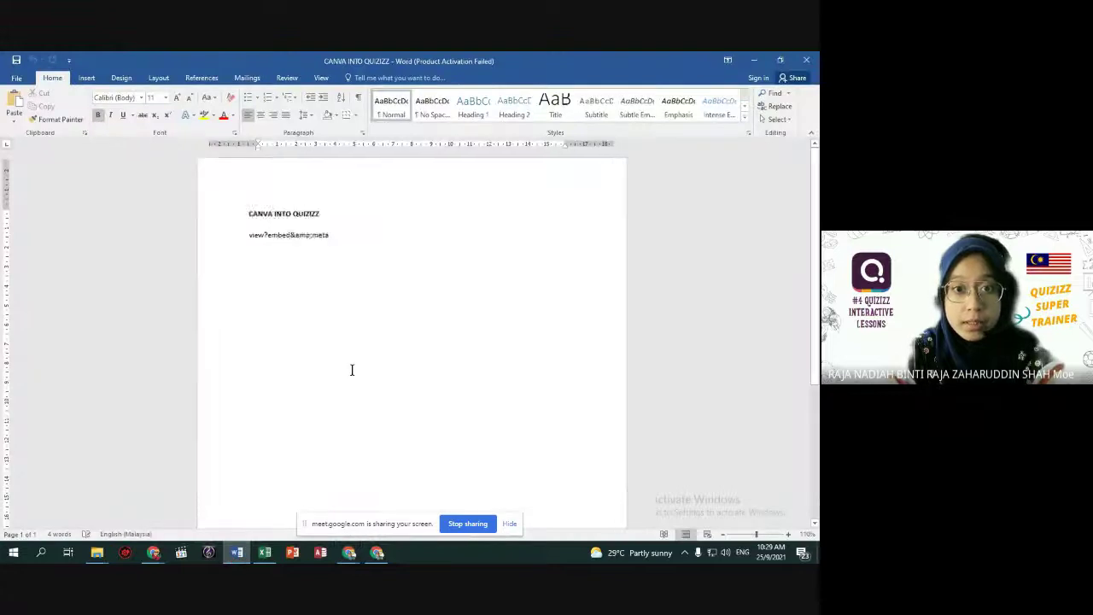
pyautogui.keyDown('ctrl'); pyautogui.scroll(2, 360, 376); pyautogui.keyUp('ctrl')
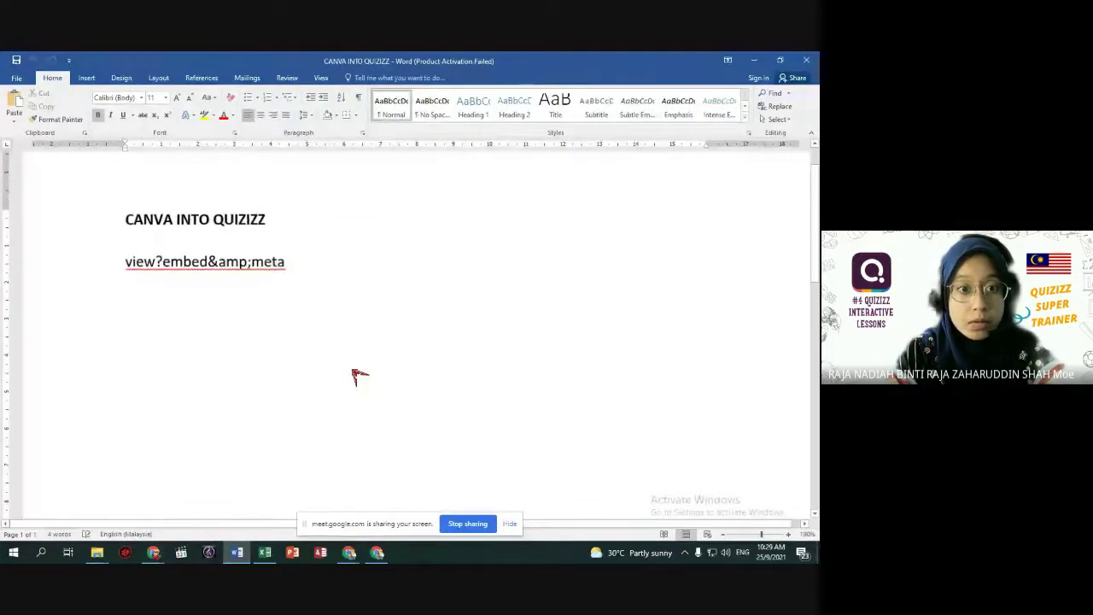
pyautogui.click(302, 272)
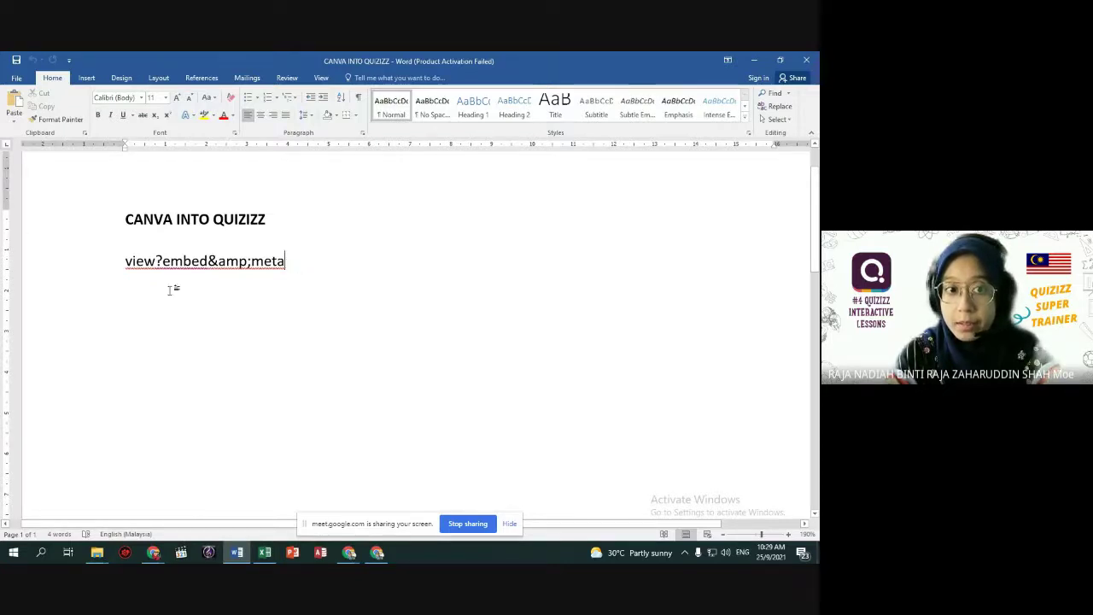
pyautogui.moveTo(127, 261); pyautogui.dragTo(302, 261)
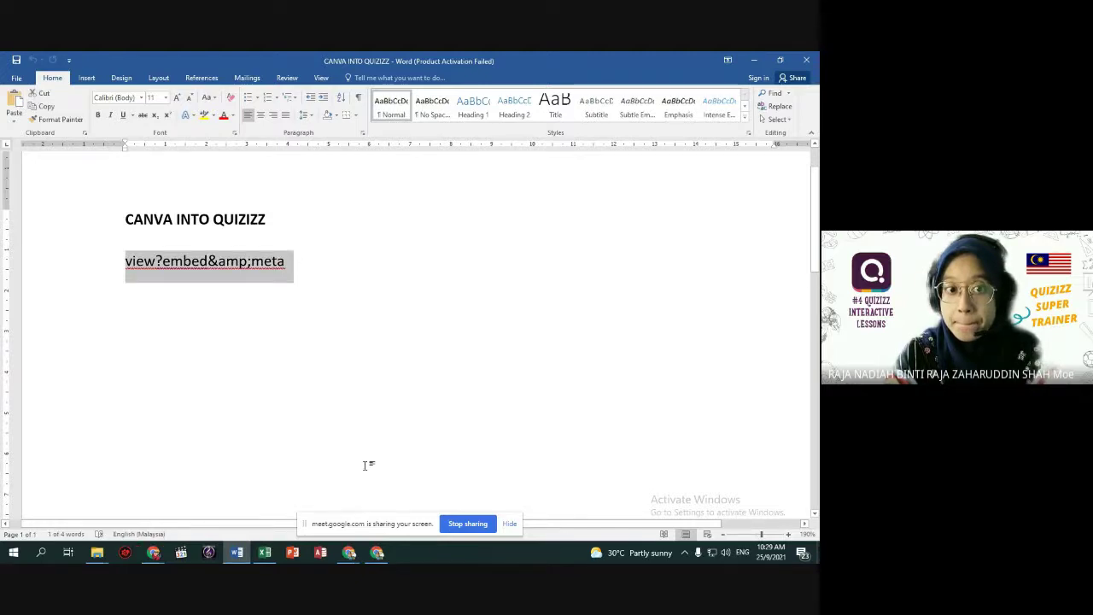
pyautogui.click(316, 333)
pyautogui.moveTo(124, 262); pyautogui.dragTo(325, 268)
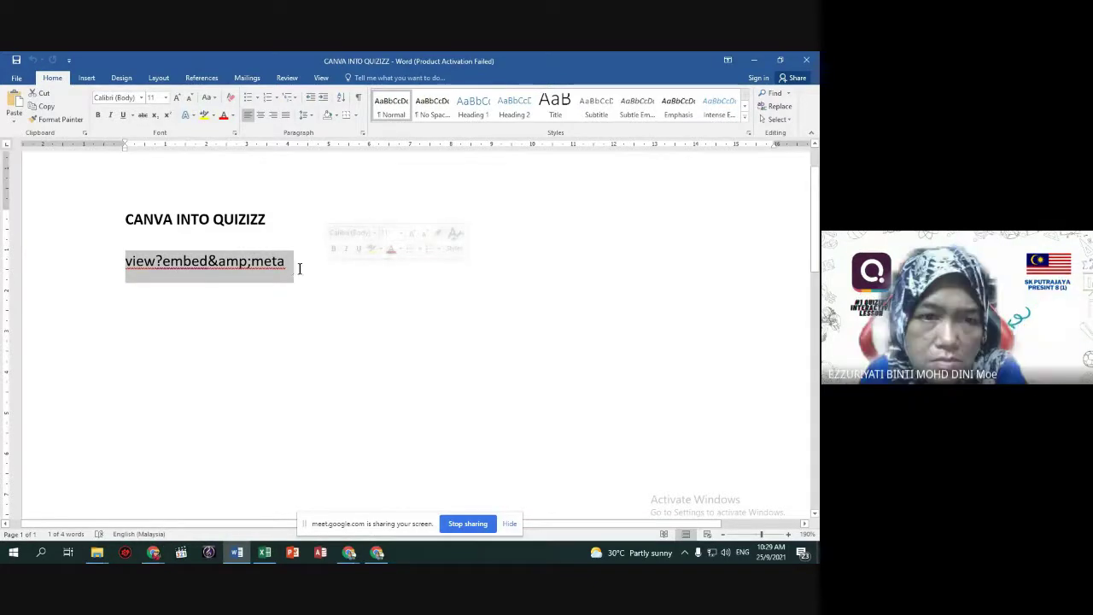
pyautogui.click(297, 268)
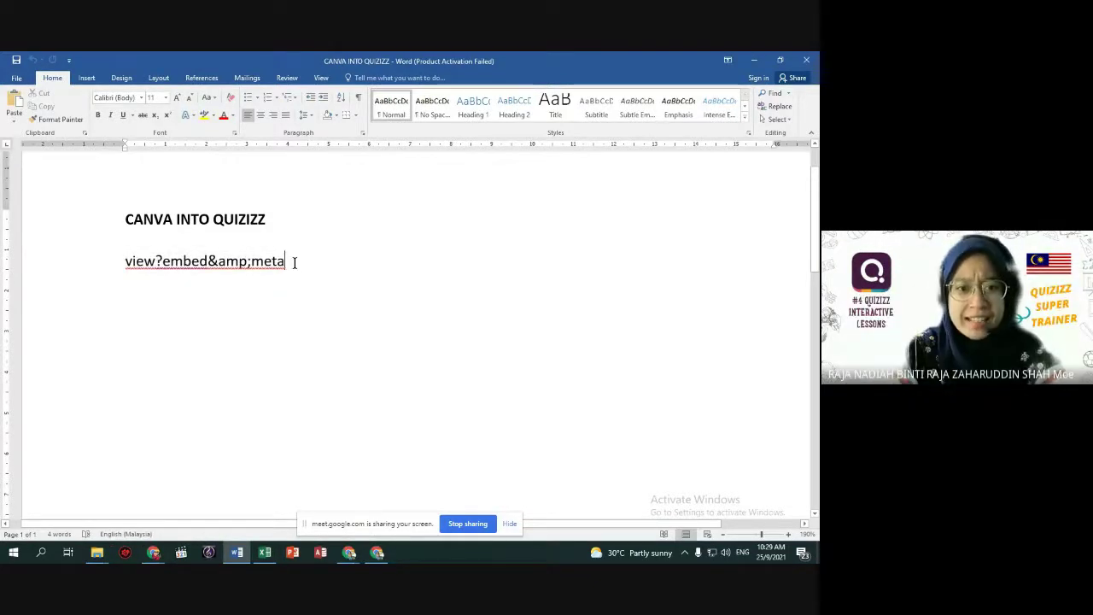
pyautogui.moveTo(124, 266); pyautogui.dragTo(299, 256)
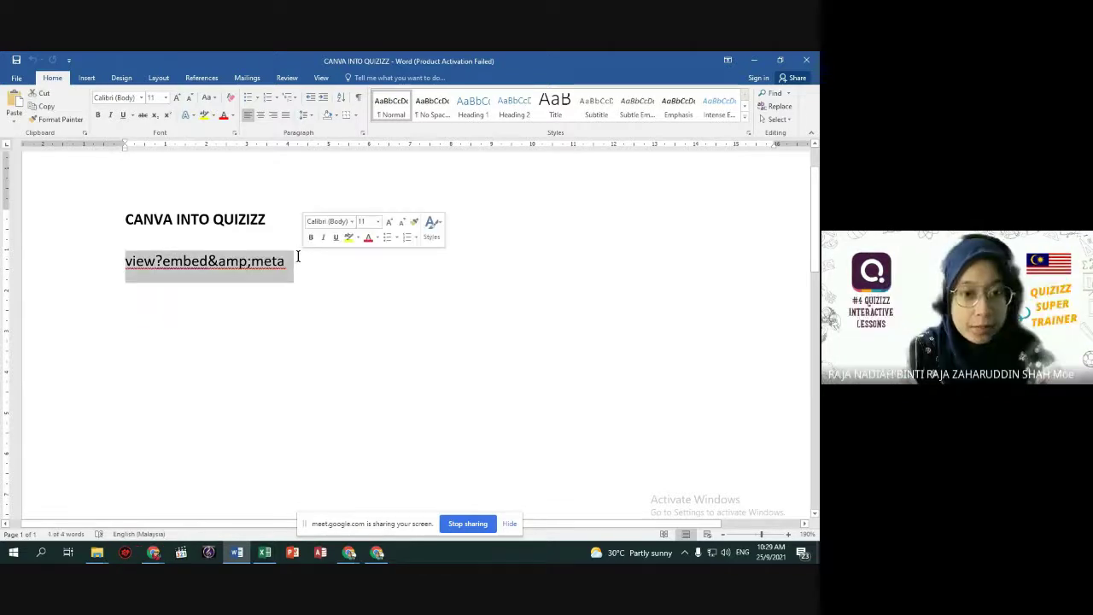
# Go back through Chrome's Canva window to the Google Meet call and its chat.
pyautogui.click(376, 552)
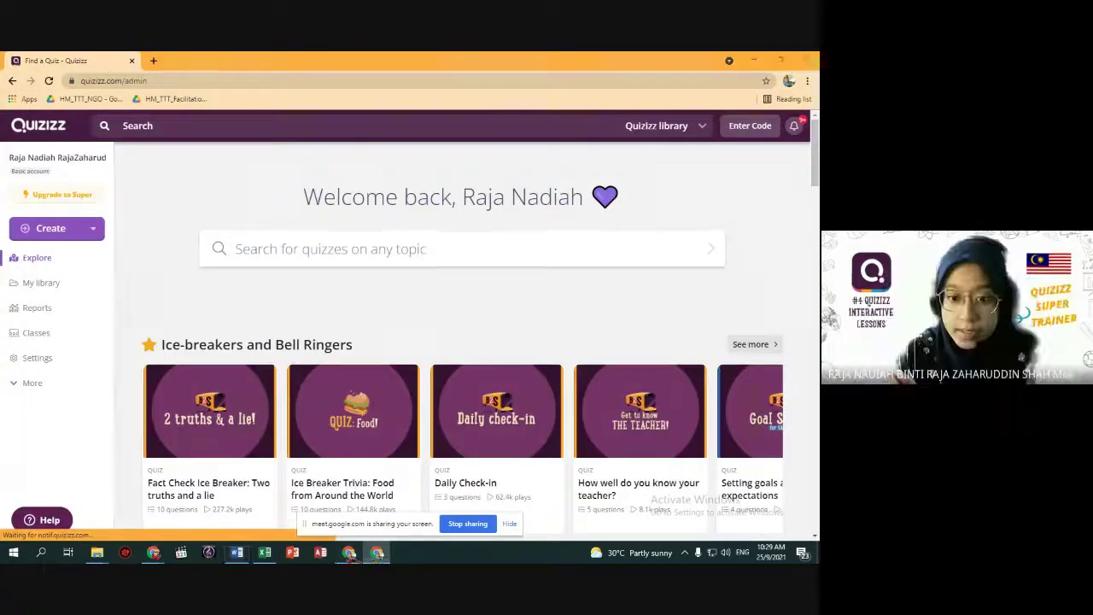
pyautogui.moveTo(376, 552)
pyautogui.click(287, 502)
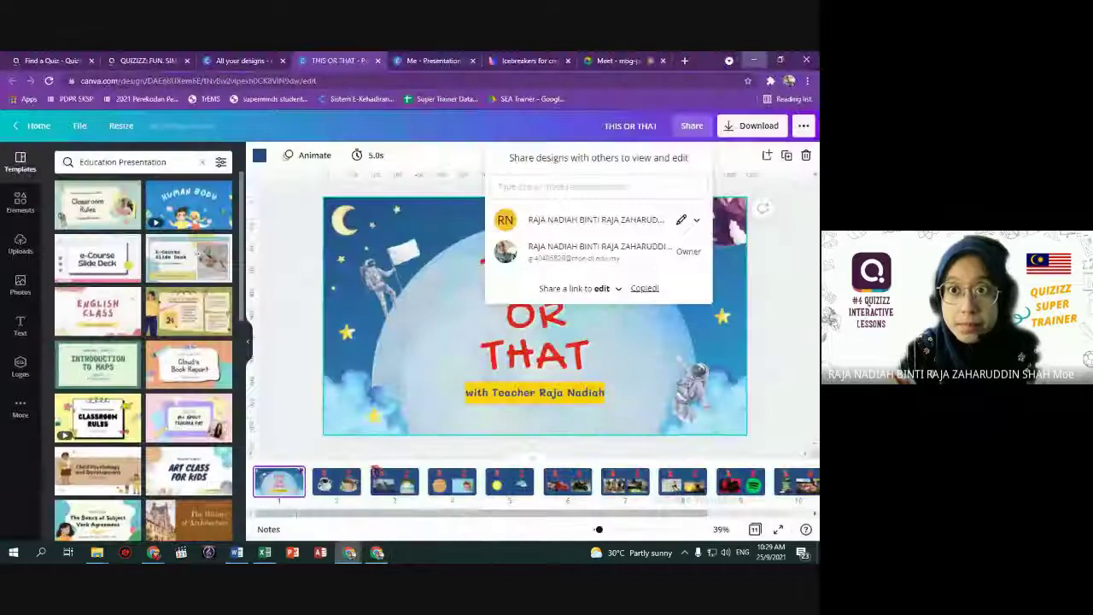
pyautogui.click(615, 61)
pyautogui.click(768, 518)
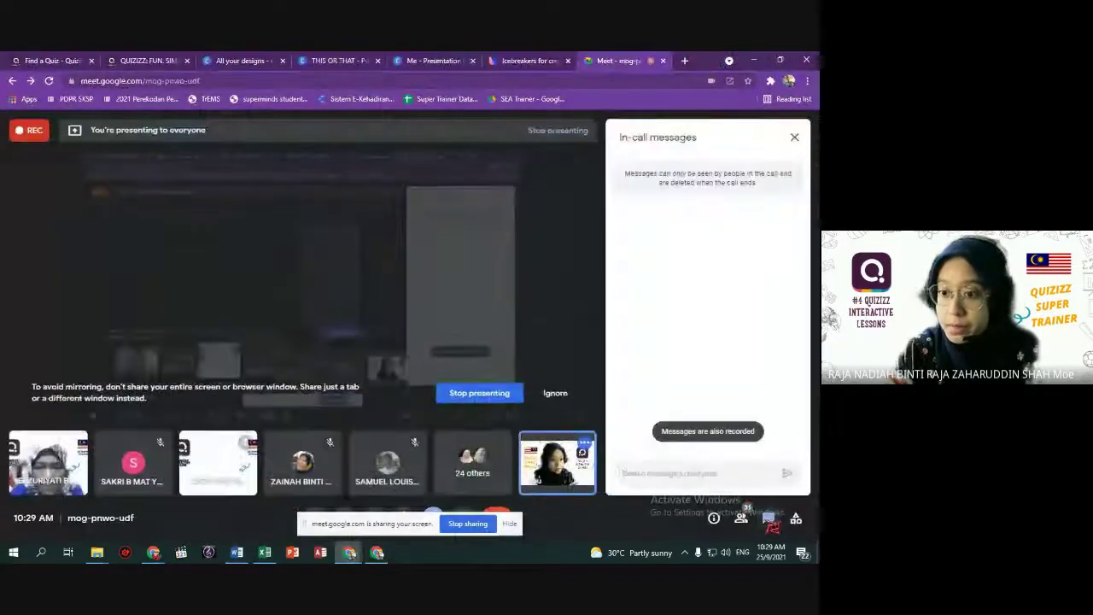
# Send the copied link in the Meet chat and look over the Canva designs.
pyautogui.hotkey('ctrl', 'v')
pyautogui.press('Return')
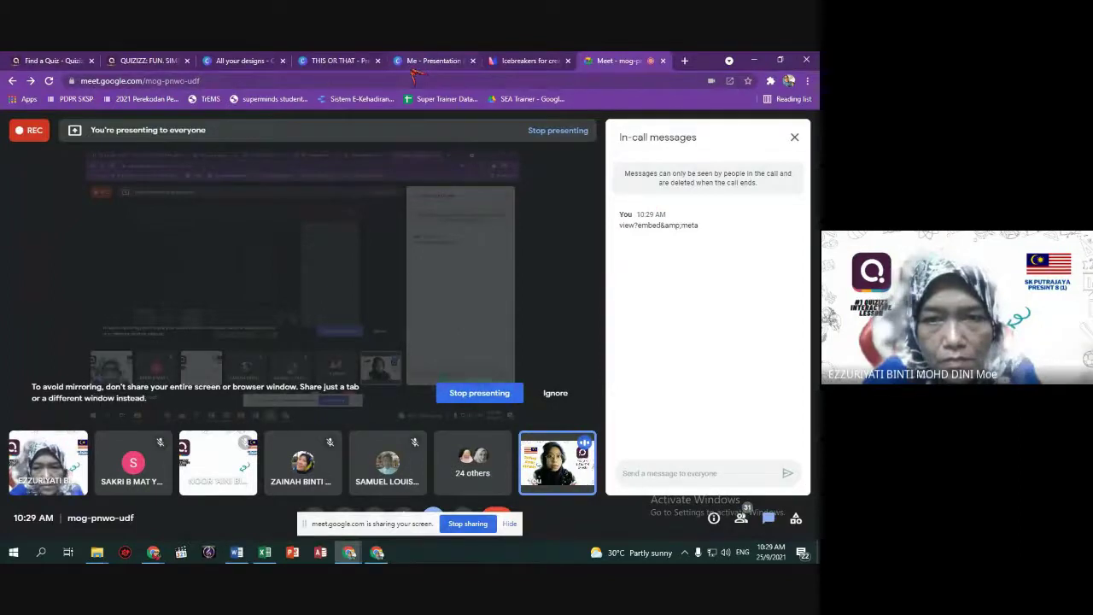
pyautogui.click(248, 61)
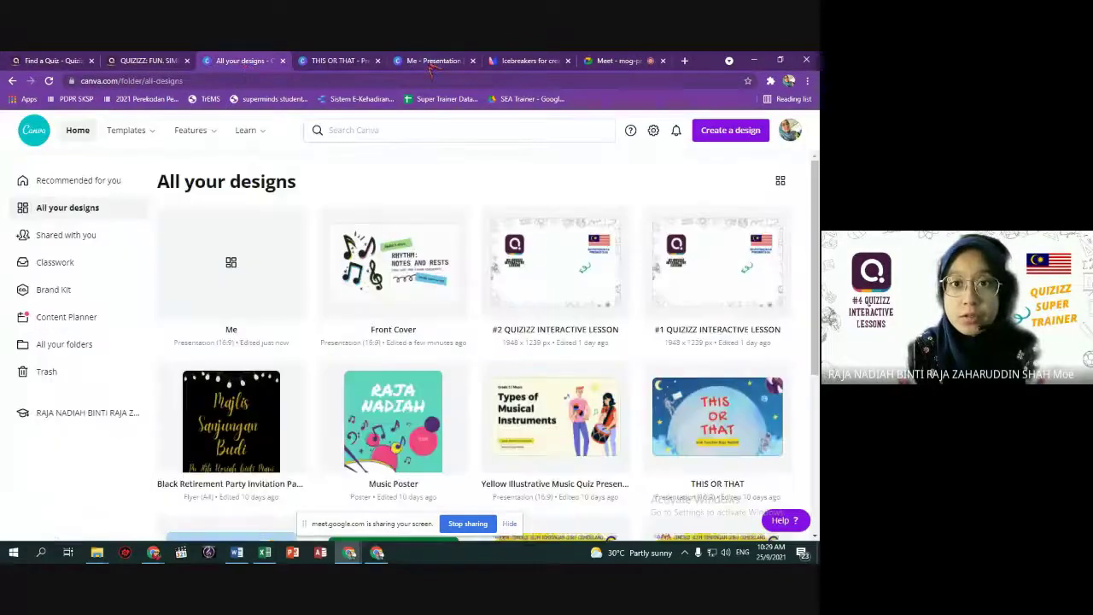
pyautogui.click(431, 60)
# Back in Quizizz, check the end of the Canva share link in the webpage-link field.
pyautogui.hotkey('alt', 'Tab')
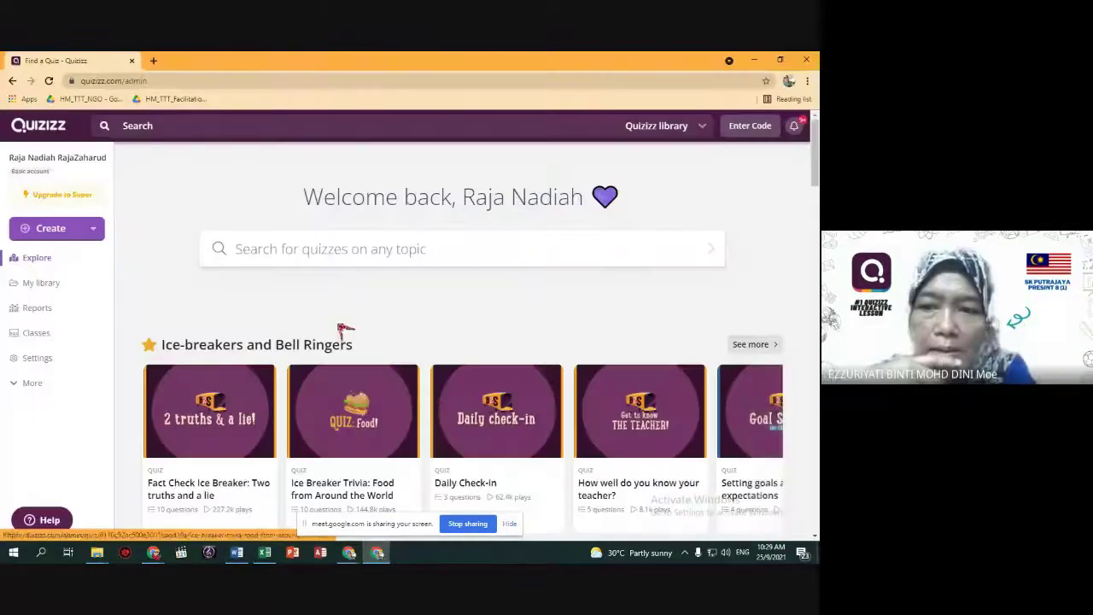
pyautogui.click(754, 59)
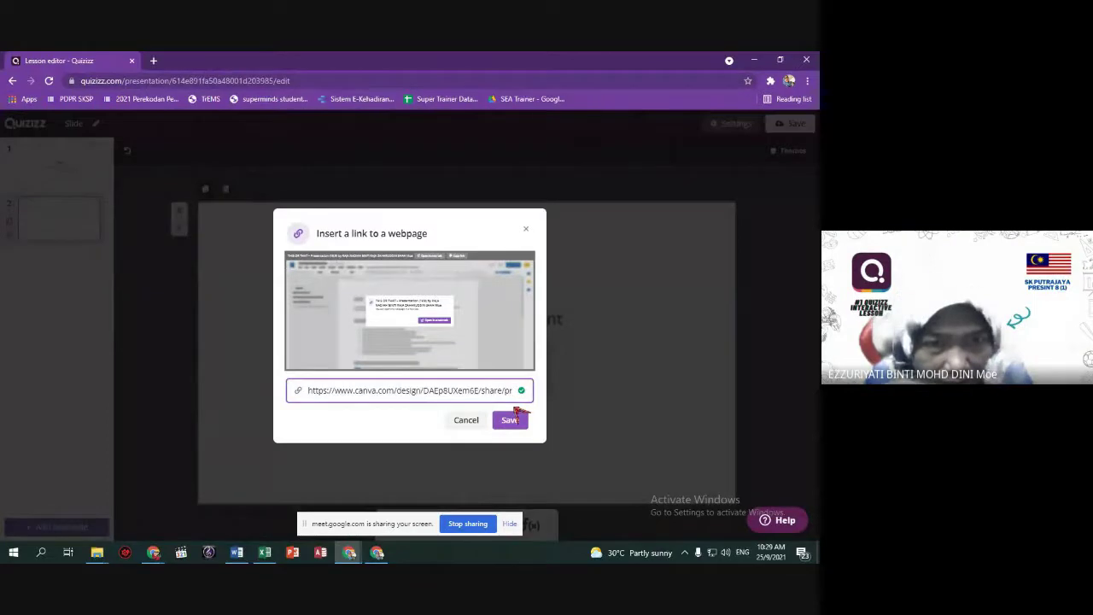
pyautogui.press('Right')
pyautogui.press('Right')
pyautogui.press('Right')
pyautogui.press('Right')
pyautogui.press('Right')
pyautogui.press('Right')
pyautogui.press('Right')
pyautogui.press('Right')
pyautogui.press('Right')
pyautogui.press('Right')
pyautogui.press('Right')
pyautogui.press('Right')
pyautogui.press('Right')
pyautogui.press('Right')
pyautogui.press('Right')
pyautogui.press('Right')
pyautogui.press('Right')
pyautogui.press('Right')
pyautogui.press('Right')
pyautogui.press('Right')
pyautogui.press('Right')
pyautogui.press('Right')
pyautogui.press('Right')
pyautogui.press('Right')
pyautogui.press('Right')
pyautogui.press('Right')
pyautogui.press('Right')
pyautogui.press('Right')
pyautogui.press('Right')
pyautogui.press('Right')
pyautogui.press('Right')
pyautogui.press('Right')
pyautogui.press('Right')
pyautogui.press('Right')
pyautogui.press('Right')
pyautogui.press('Right')
pyautogui.press('Right')
pyautogui.press('Right')
pyautogui.press('Right')
pyautogui.press('Right')
pyautogui.press('Right')
pyautogui.press('Right')
pyautogui.press('Right')
pyautogui.press('Right')
pyautogui.press('Right')
pyautogui.press('Right')
pyautogui.press('Right')
pyautogui.press('Right')
pyautogui.press('Right')
pyautogui.press('Right')
pyautogui.press('Right')
pyautogui.press('Right')
pyautogui.press('Right')
pyautogui.press('Right')
pyautogui.press('Right')
pyautogui.press('Right')
pyautogui.press('Right')
pyautogui.press('Right')
pyautogui.press('Right')
pyautogui.press('Right')
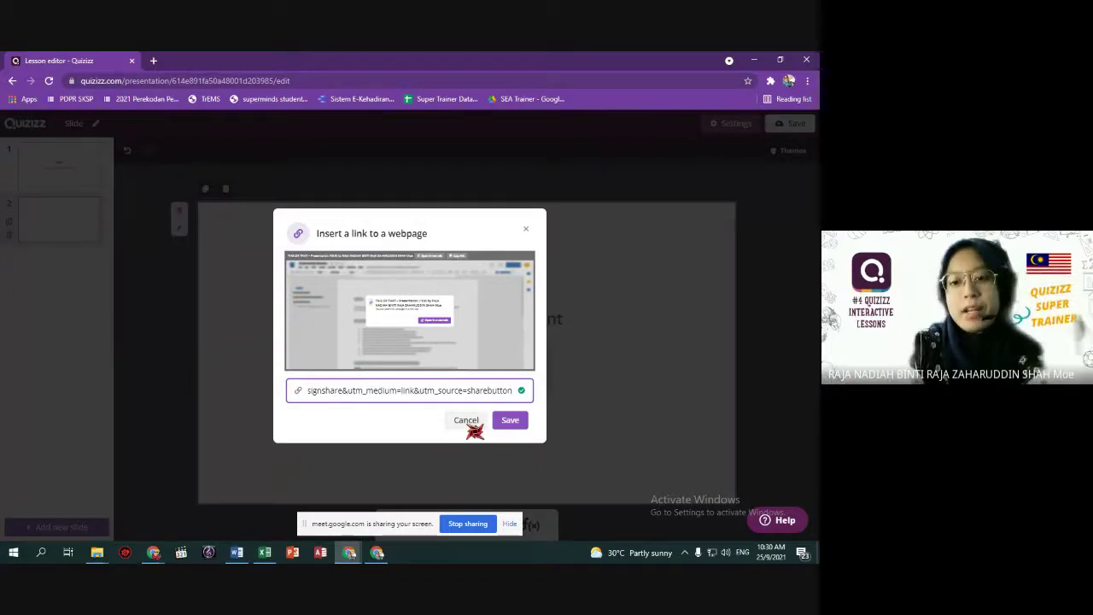
# Return to the Meet call, then show the 'QUIZIZZ: FUN. SIMPLE. EASY.' lesson page.
pyautogui.click(483, 523)
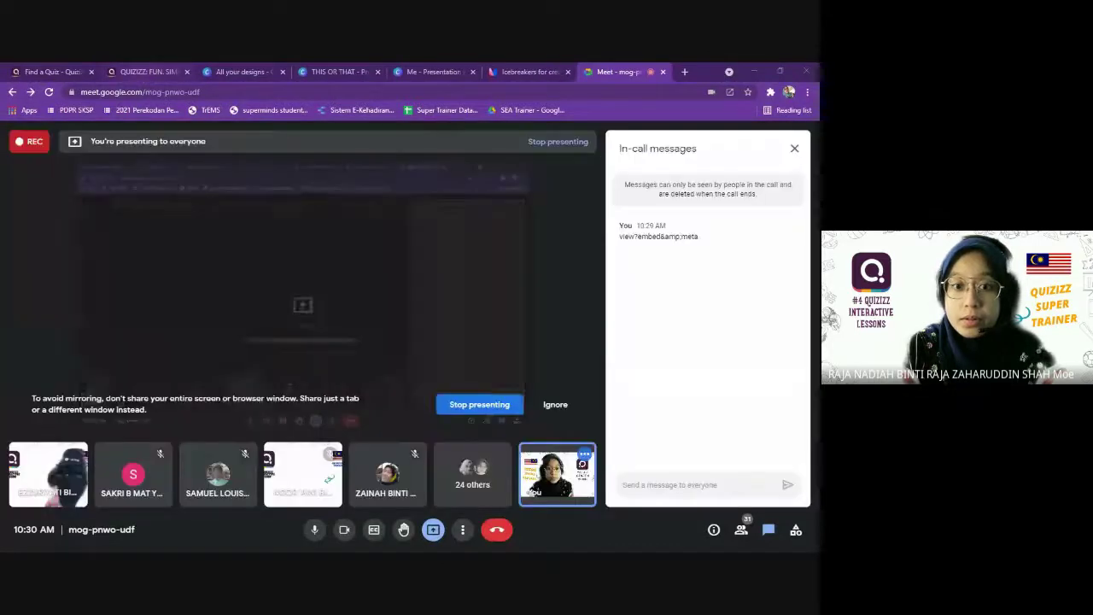
pyautogui.click(145, 71)
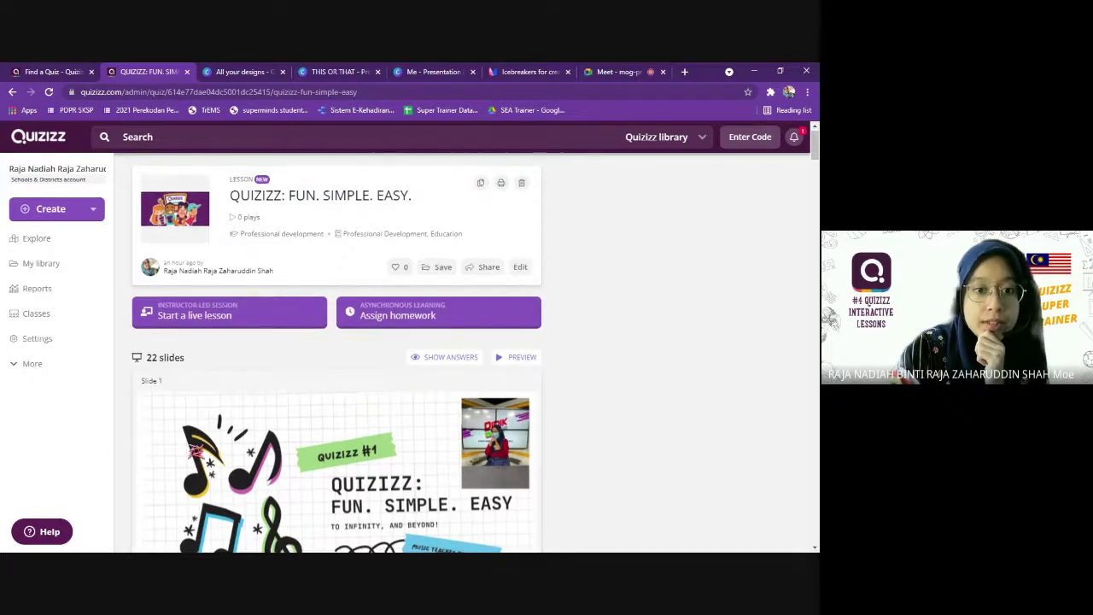
pyautogui.scroll(-3, 195, 451)
pyautogui.scroll(-6, 196, 451)
pyautogui.scroll(8, 195, 451)
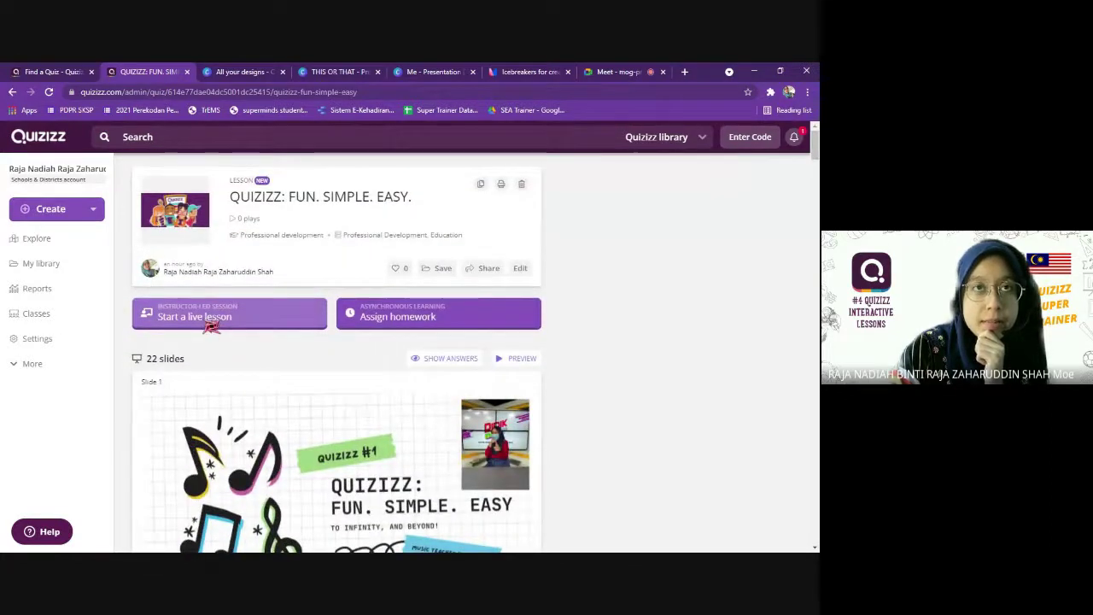
pyautogui.click(211, 323)
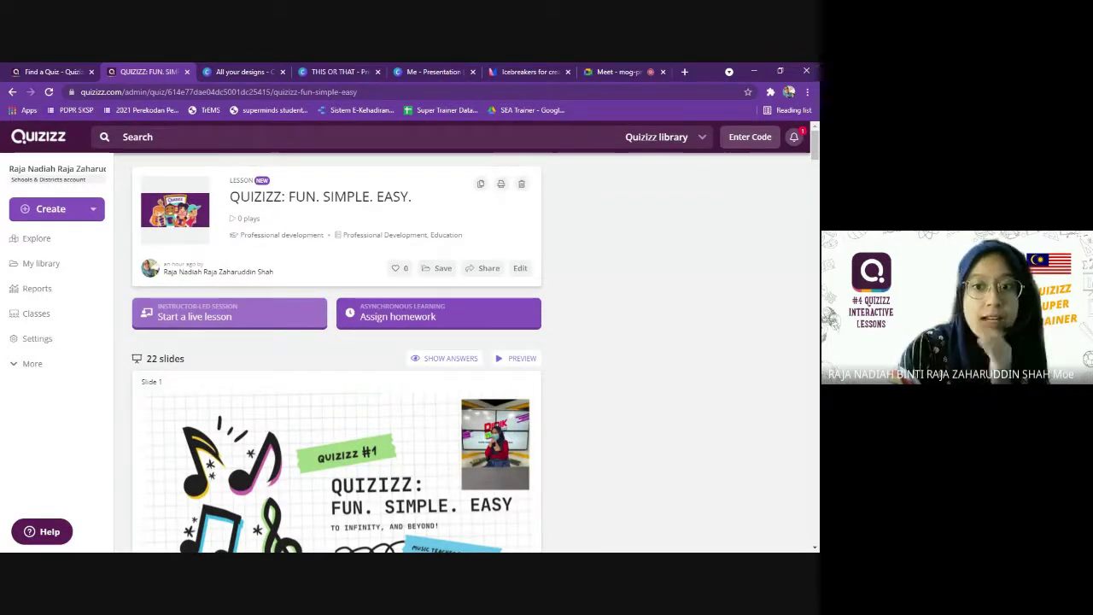
pyautogui.click(423, 318)
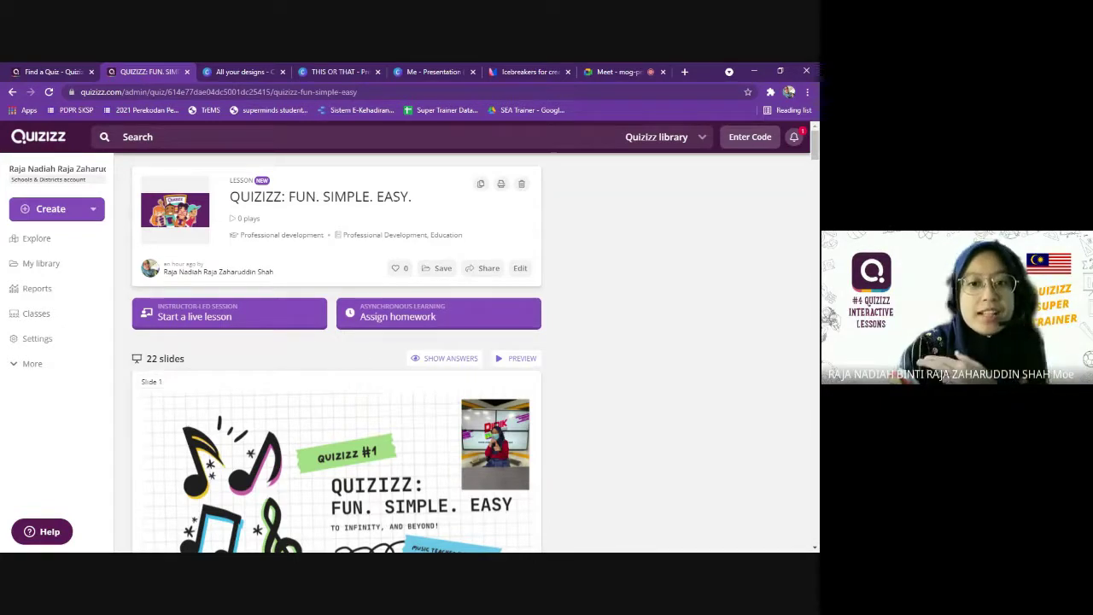
# Launch the lesson live with game code 616 637, then return to the Meet chat.
pyautogui.click(231, 317)
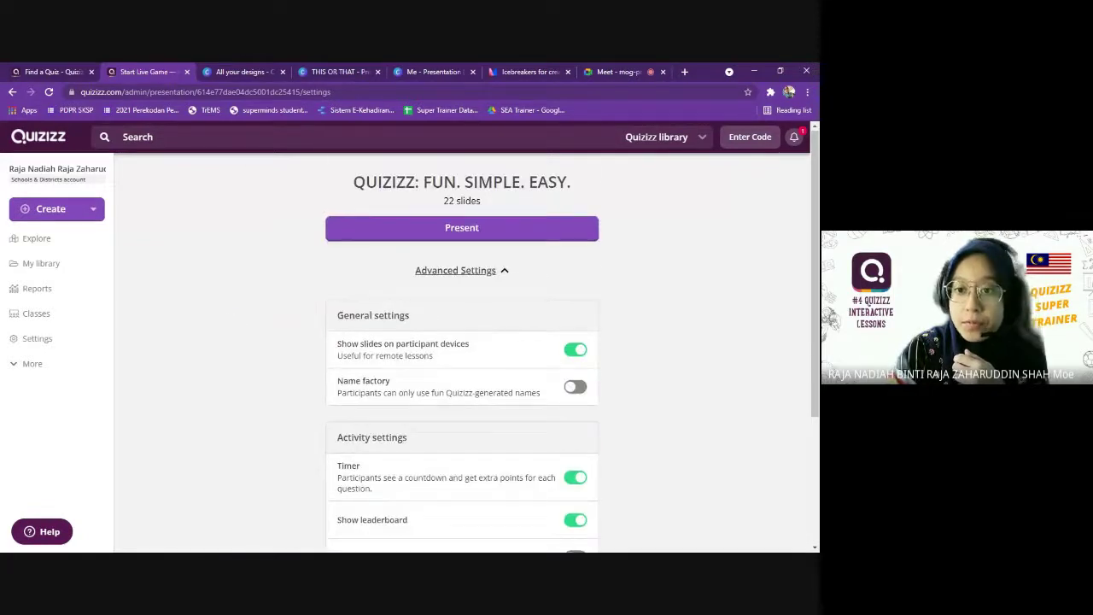
pyautogui.scroll(-3, 353, 353)
pyautogui.scroll(3, 422, 349)
pyautogui.scroll(-1, 397, 298)
pyautogui.scroll(1, 397, 299)
pyautogui.click(461, 227)
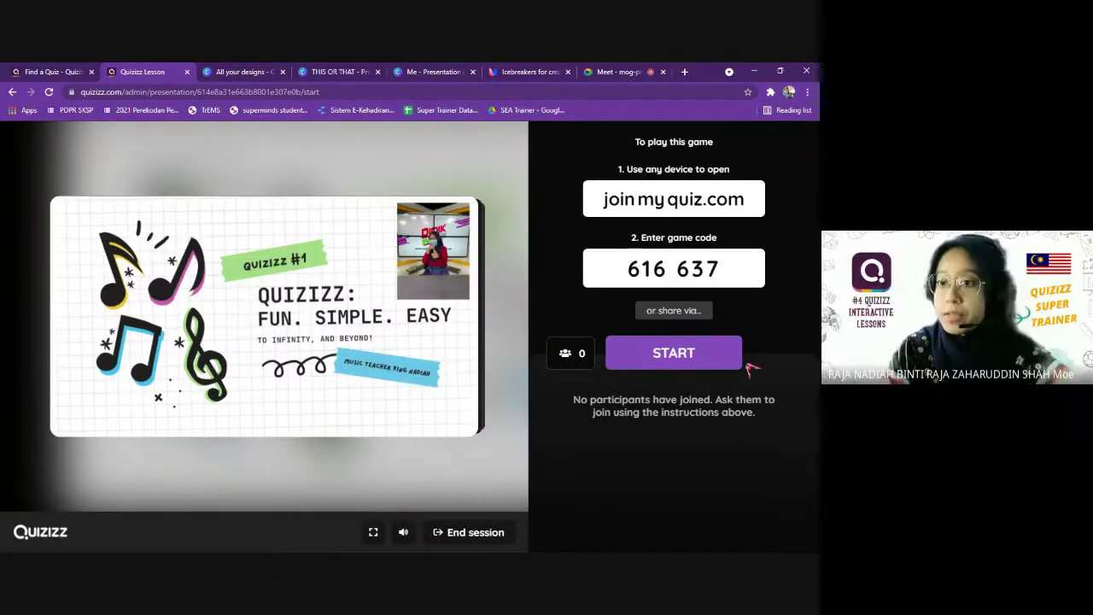
pyautogui.click(703, 202)
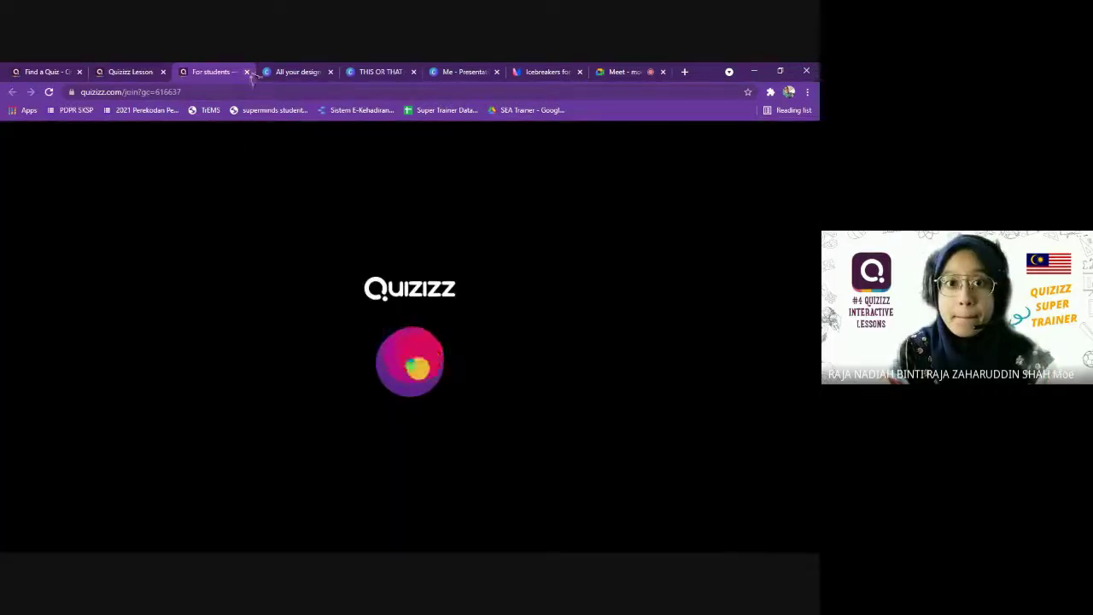
pyautogui.click(247, 72)
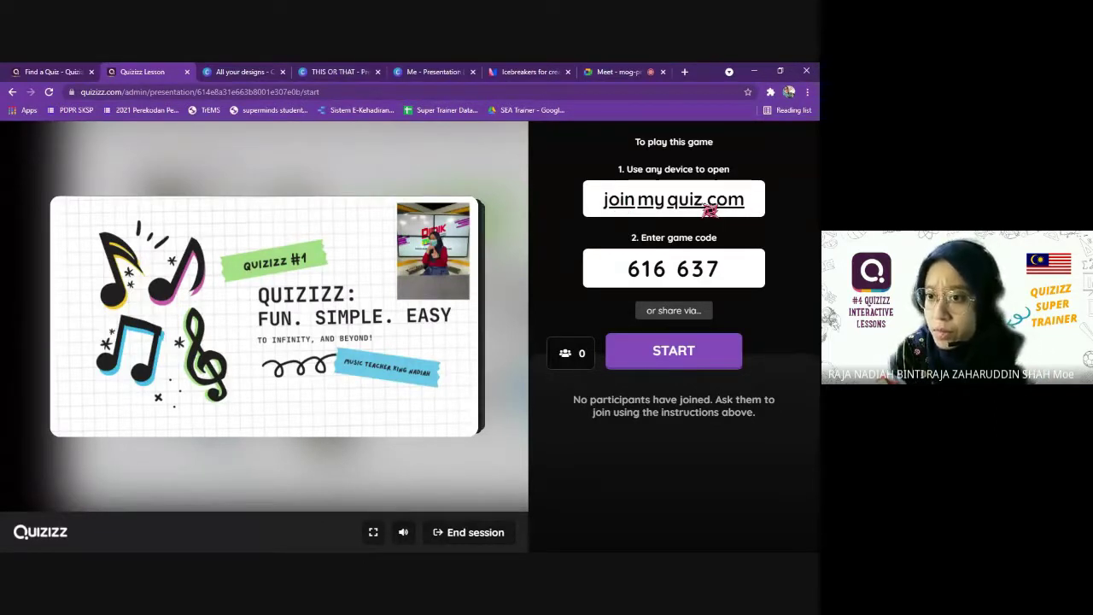
pyautogui.click(610, 72)
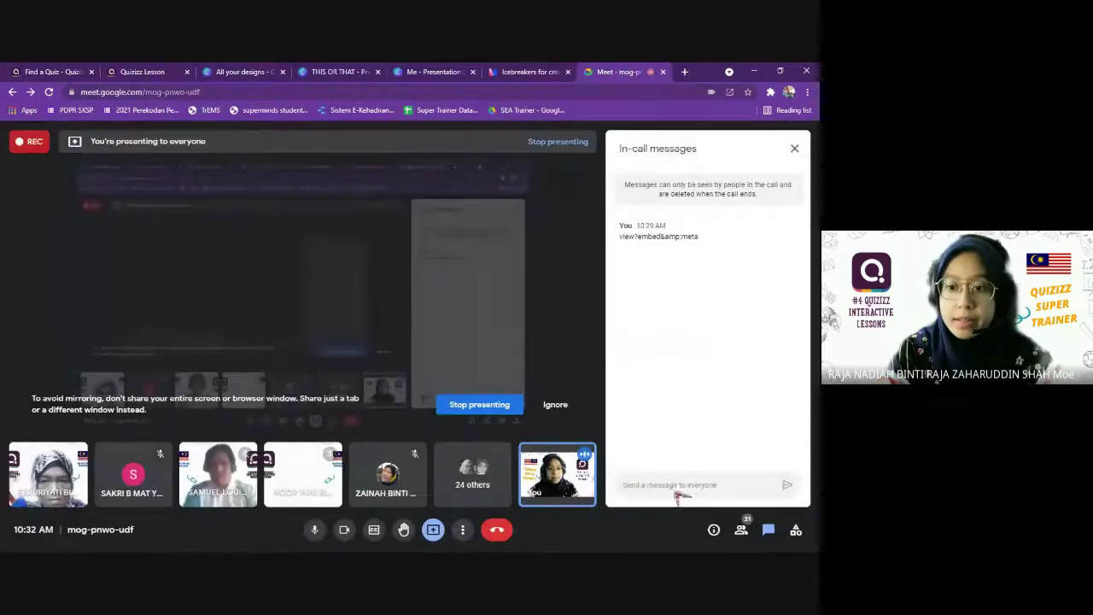
pyautogui.press('Return')
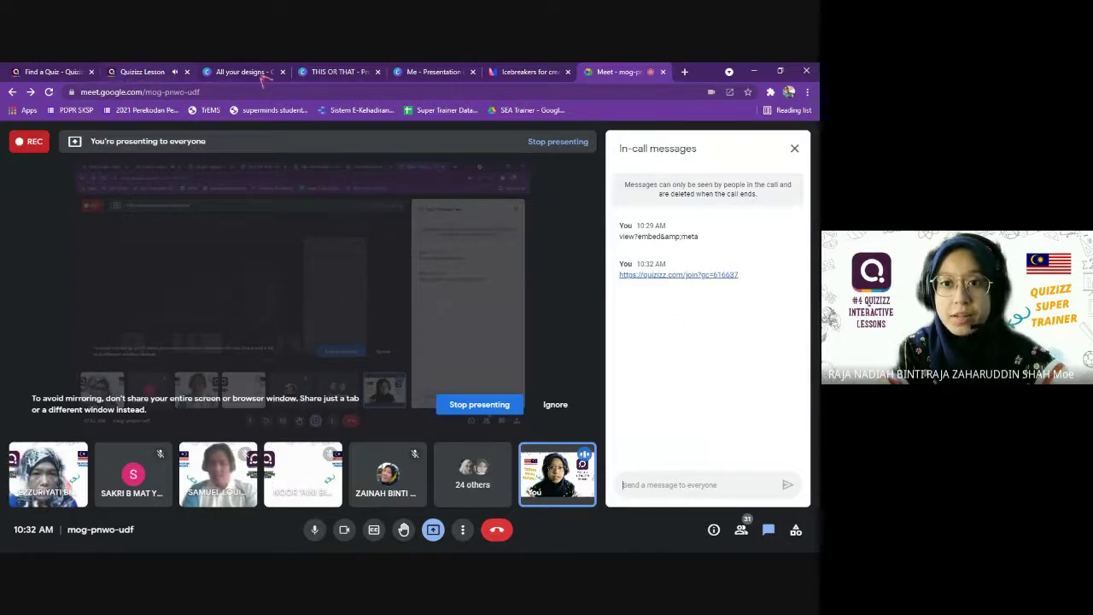
pyautogui.click(154, 75)
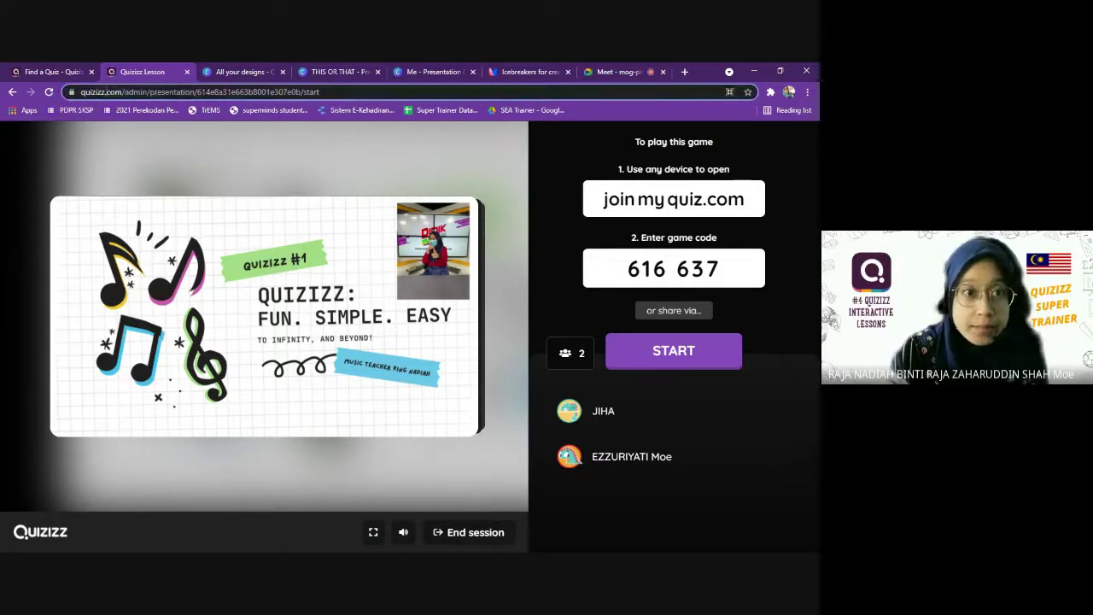
# Load quizizz.com/join in a new tab to reach the student join page.
pyautogui.moveTo(106, 91); pyautogui.dragTo(175, 91)
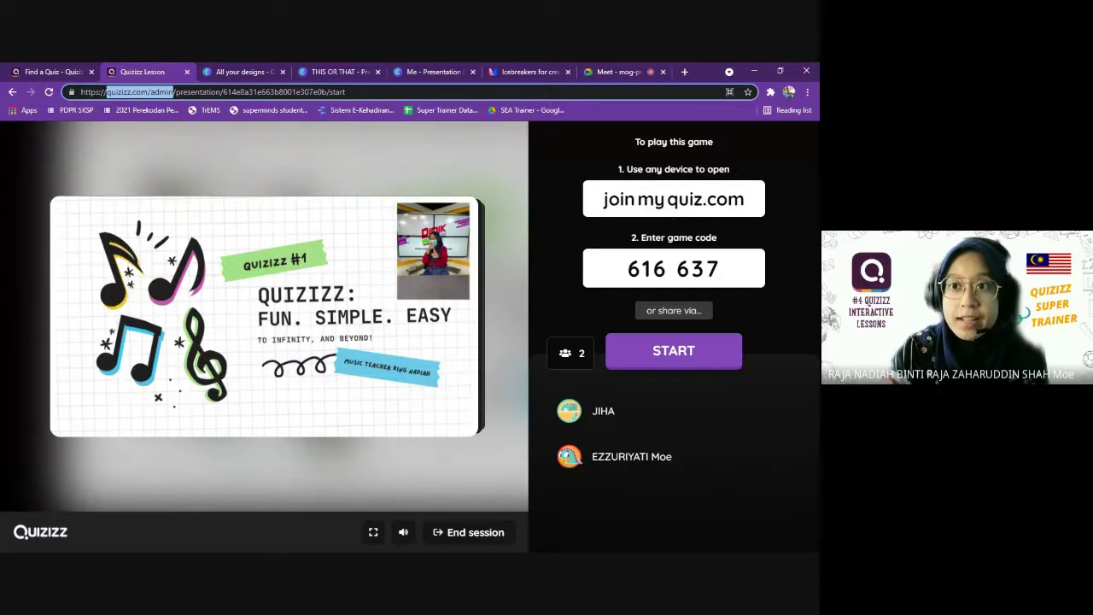
pyautogui.click(684, 72)
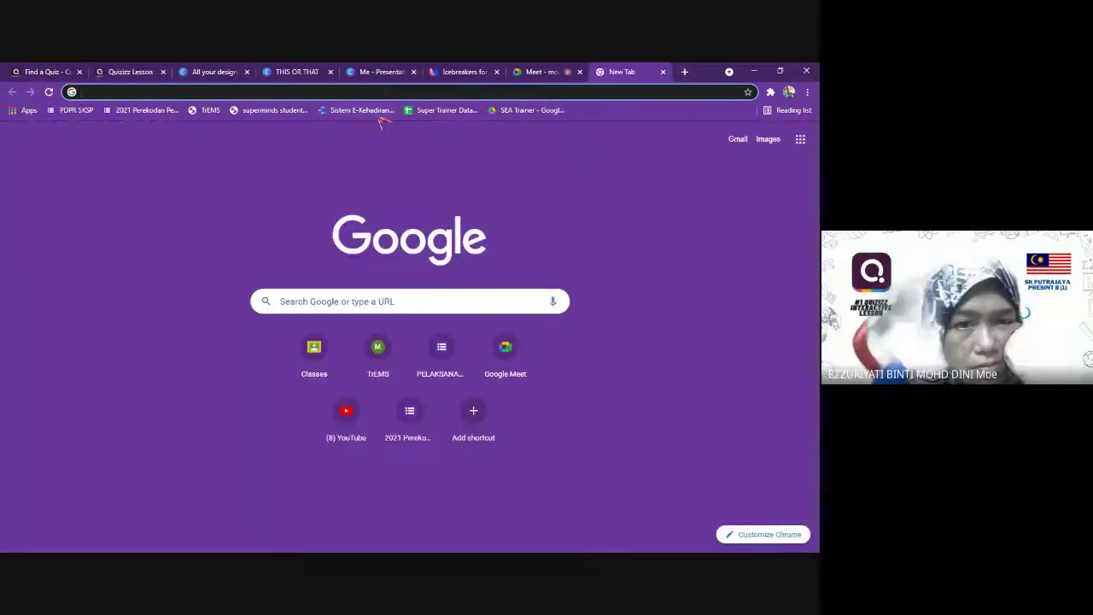
pyautogui.write('quizizz.com/')
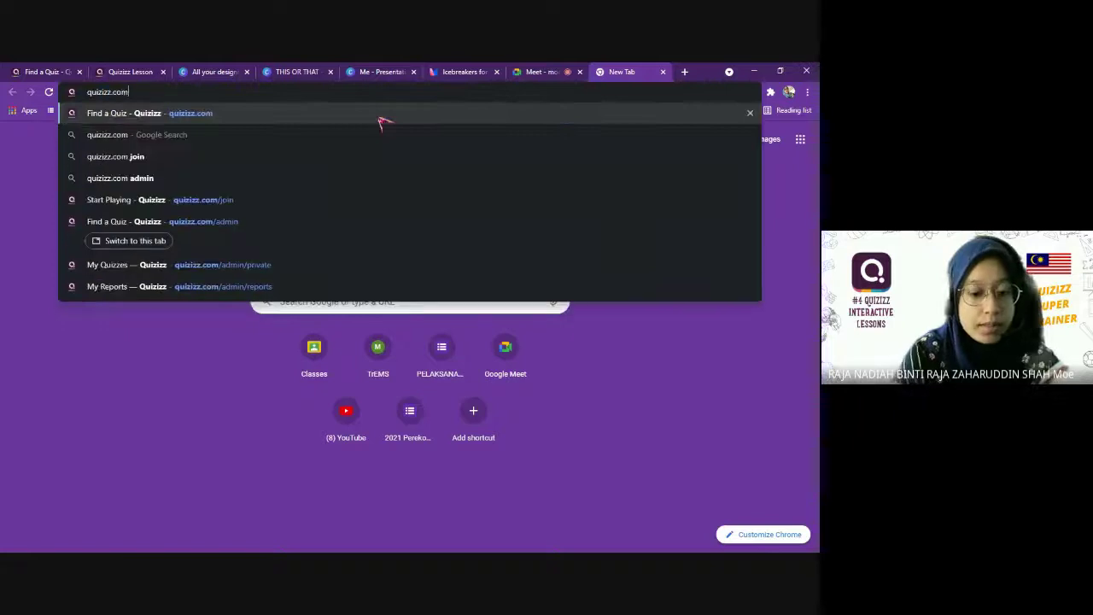
pyautogui.write('join')
pyautogui.press('Return')
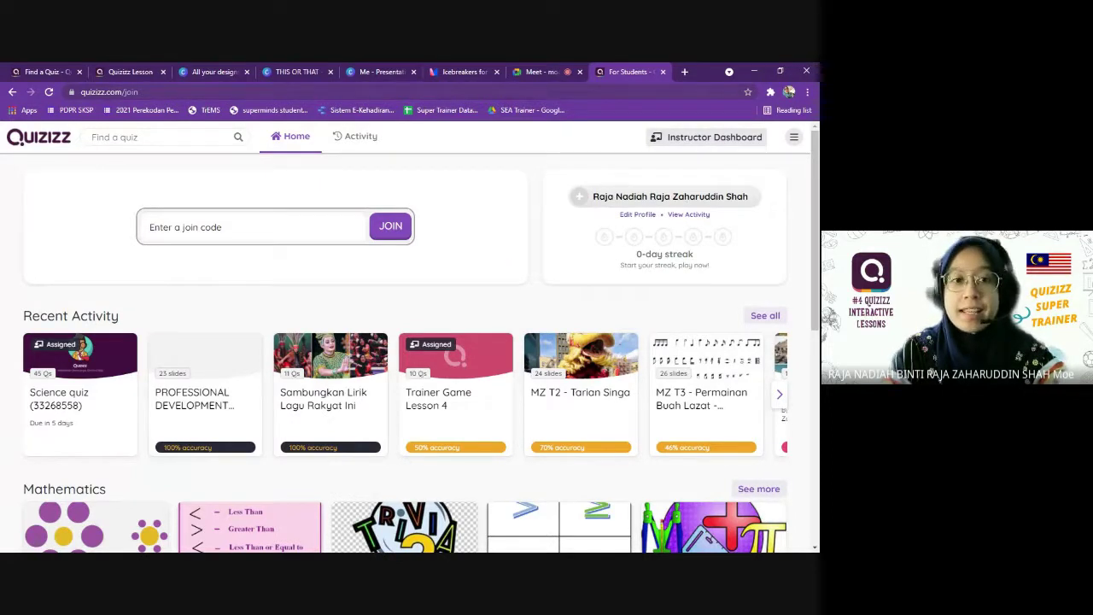
# Check the student join page address and open the Instructor Dashboard in a new tab.
pyautogui.click(109, 91)
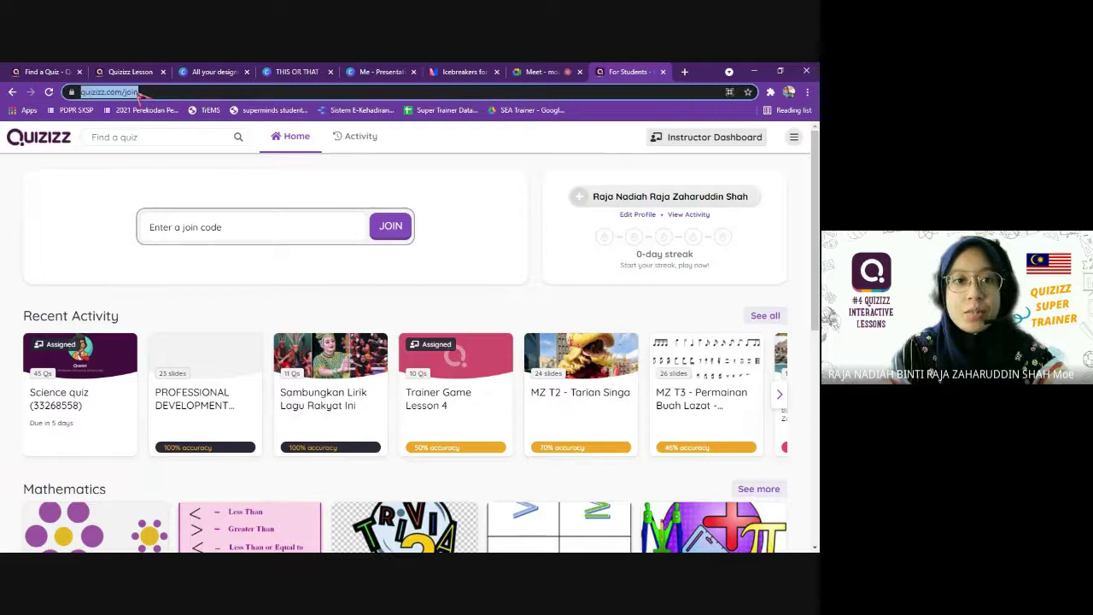
pyautogui.click(141, 92)
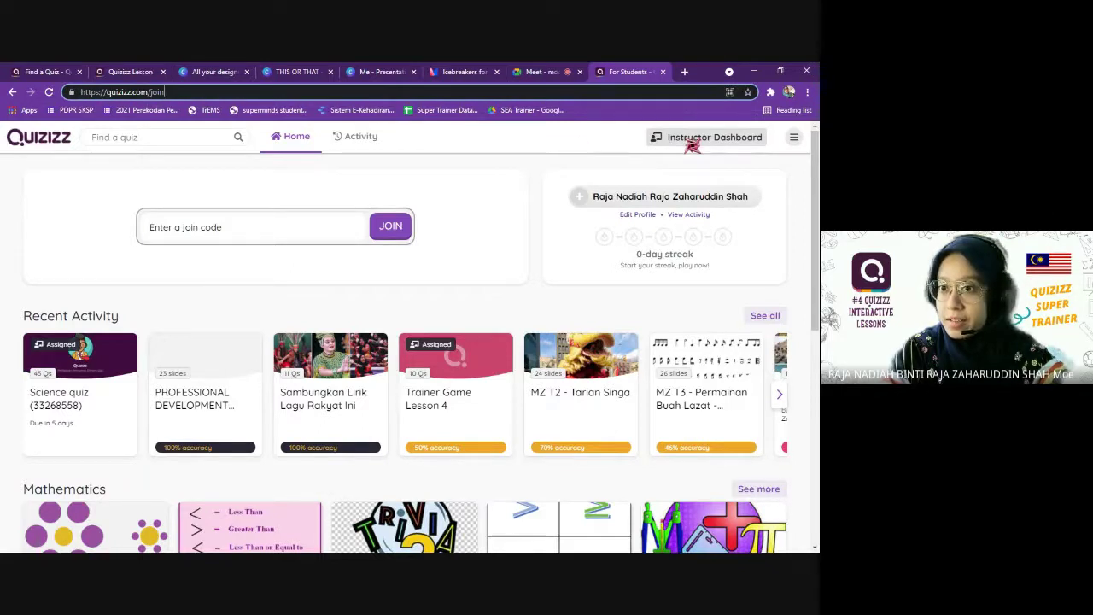
pyautogui.click(690, 143)
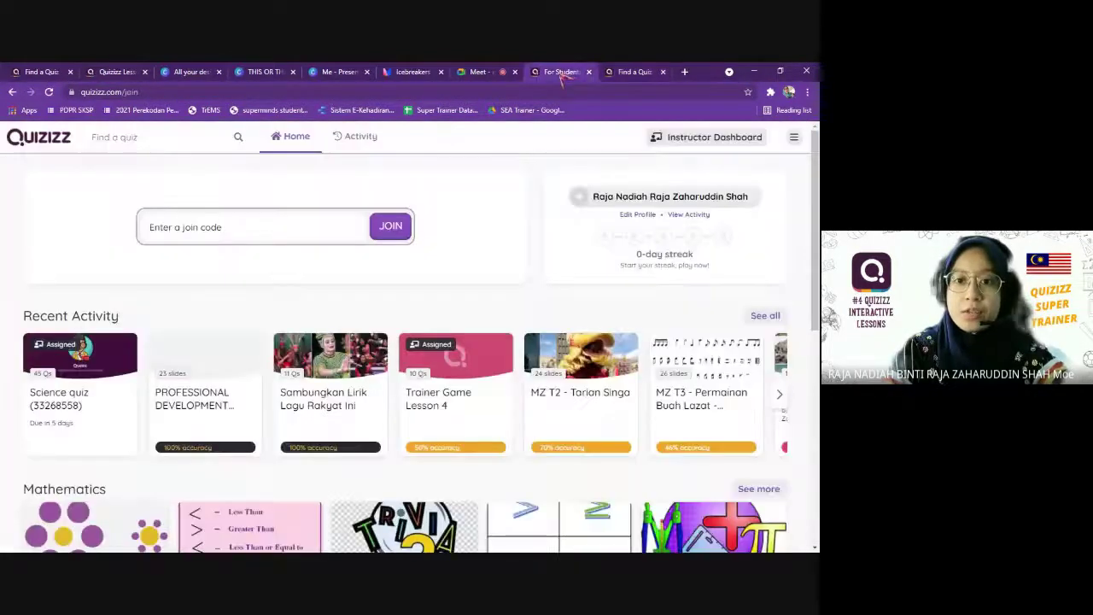
# Compare the student join page with the teacher dashboard, then return to the Meet call and its chat.
pyautogui.click(561, 72)
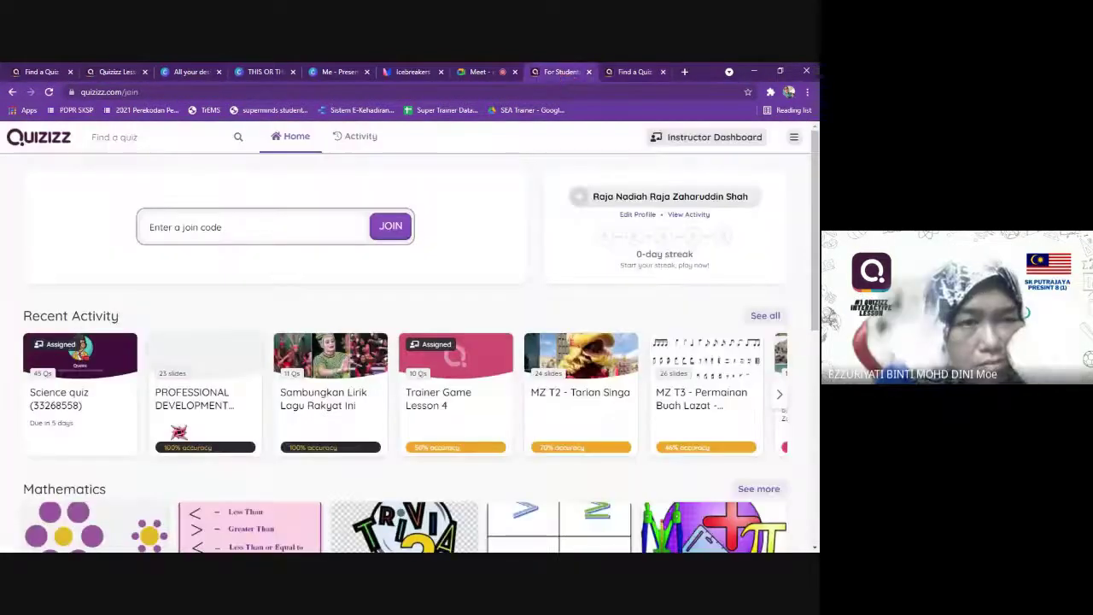
pyautogui.click(634, 72)
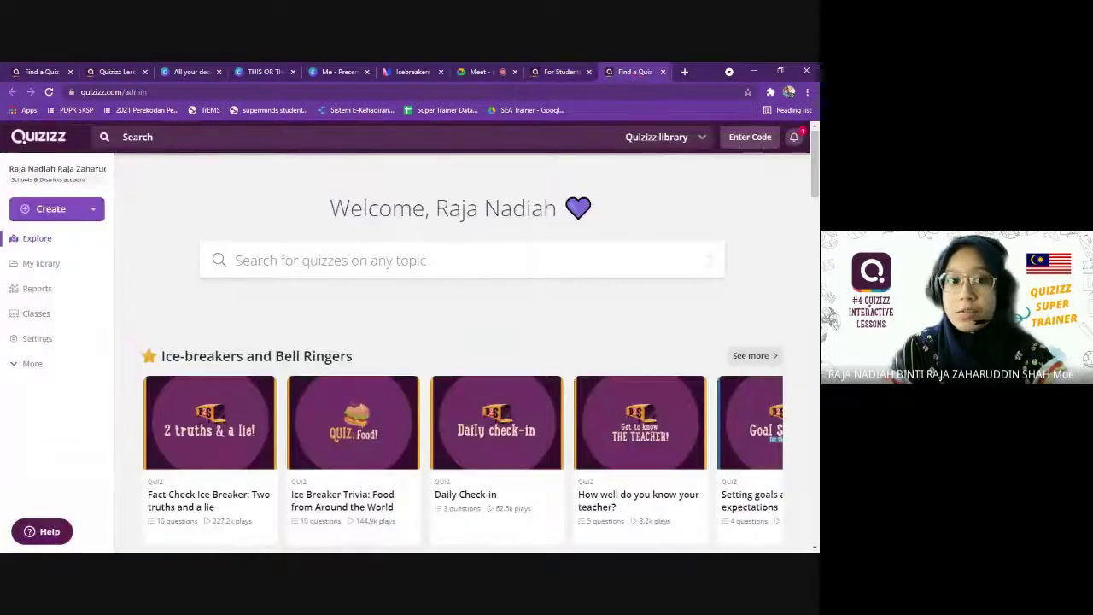
pyautogui.click(563, 72)
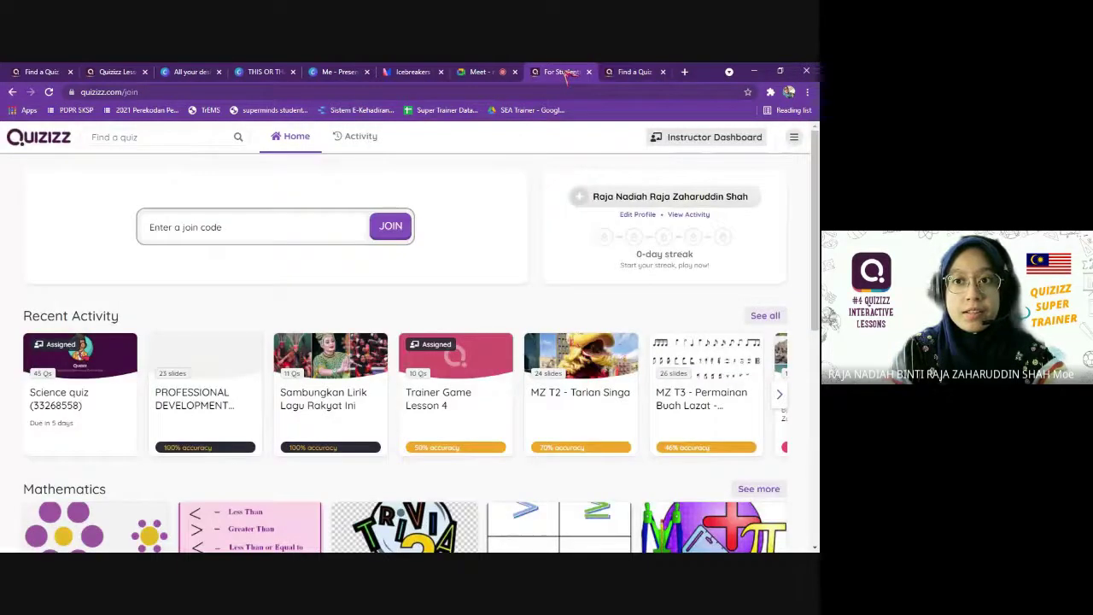
pyautogui.click(634, 72)
pyautogui.click(483, 71)
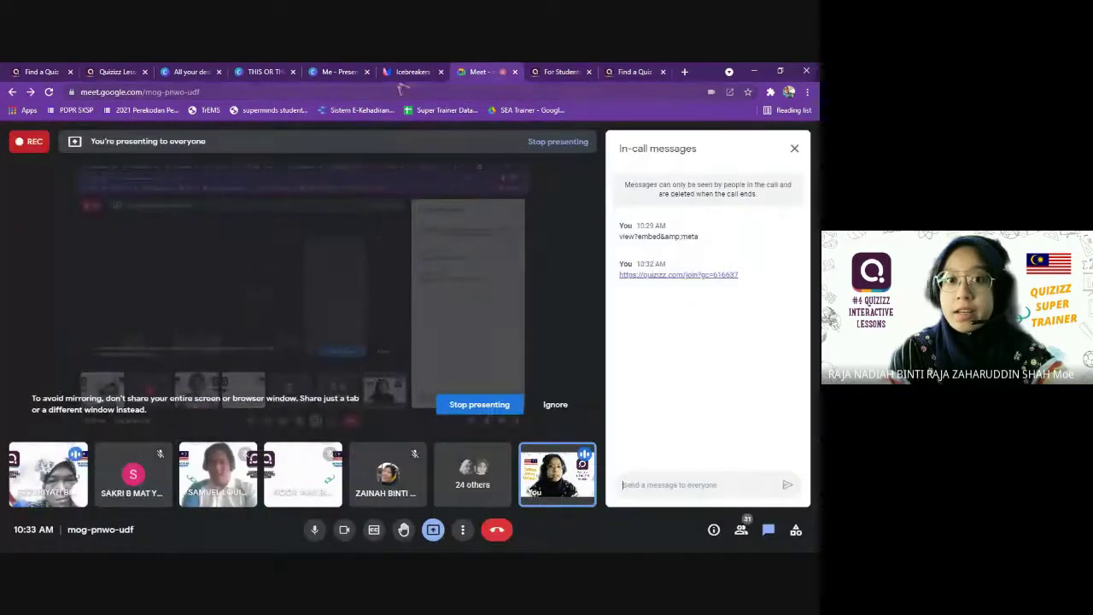
pyautogui.click(569, 75)
pyautogui.click(635, 74)
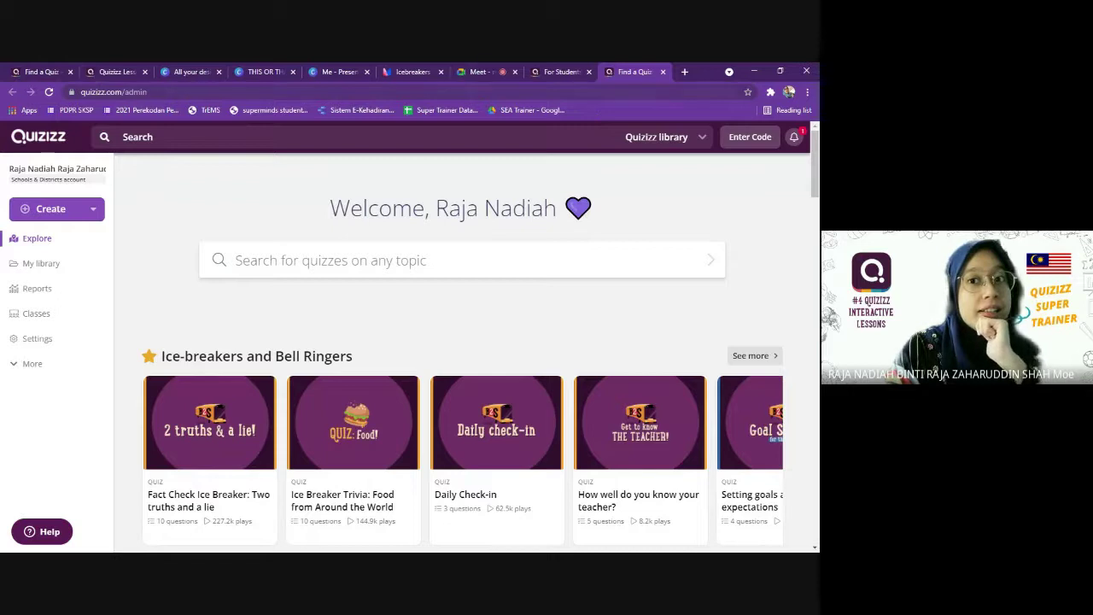
pyautogui.click(481, 72)
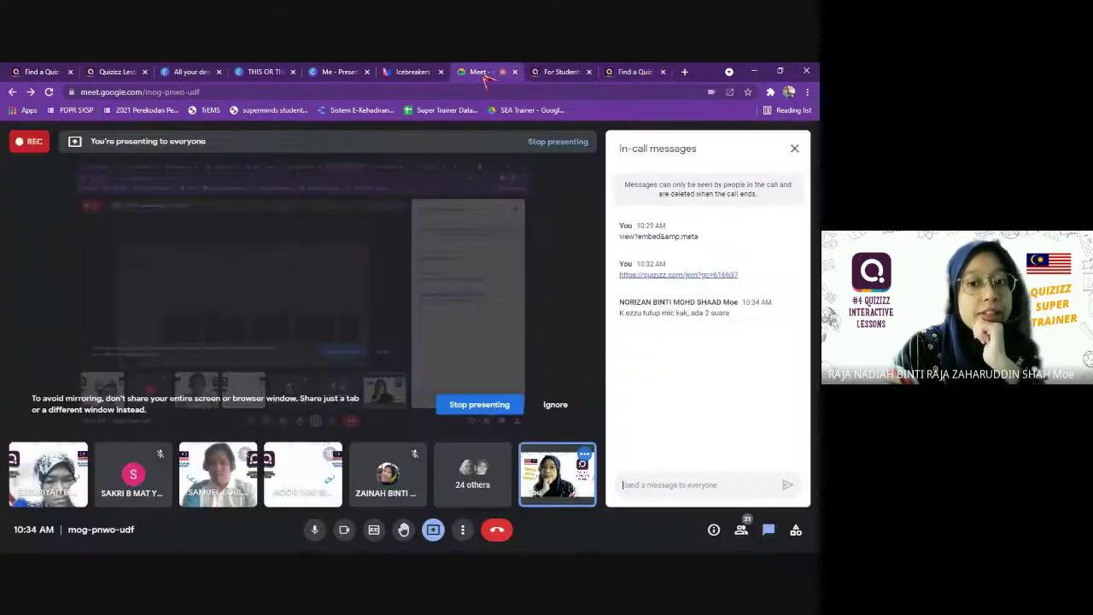
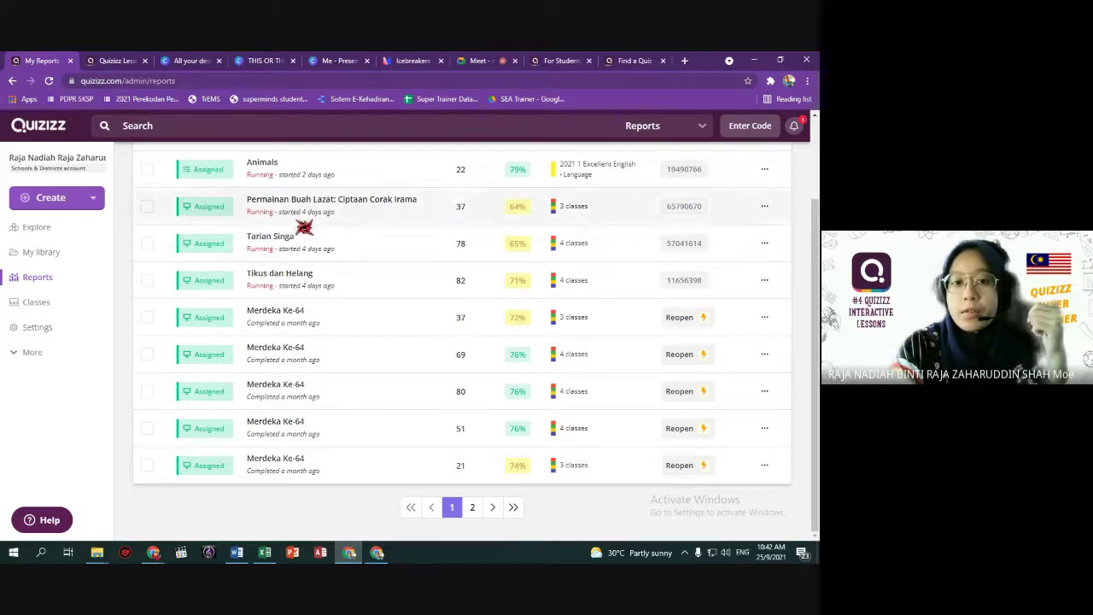
# Open the Merdeka Ke-64 assignment report from the reports list.
pyautogui.scroll(3, 434, 347)
pyautogui.scroll(-1, 444, 381)
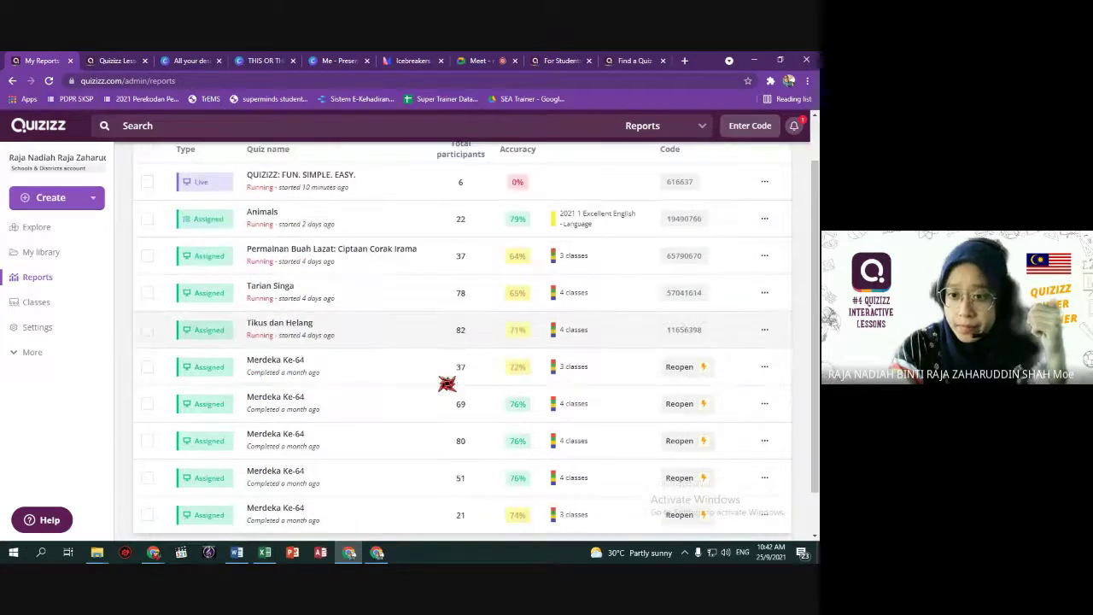
pyautogui.click(443, 410)
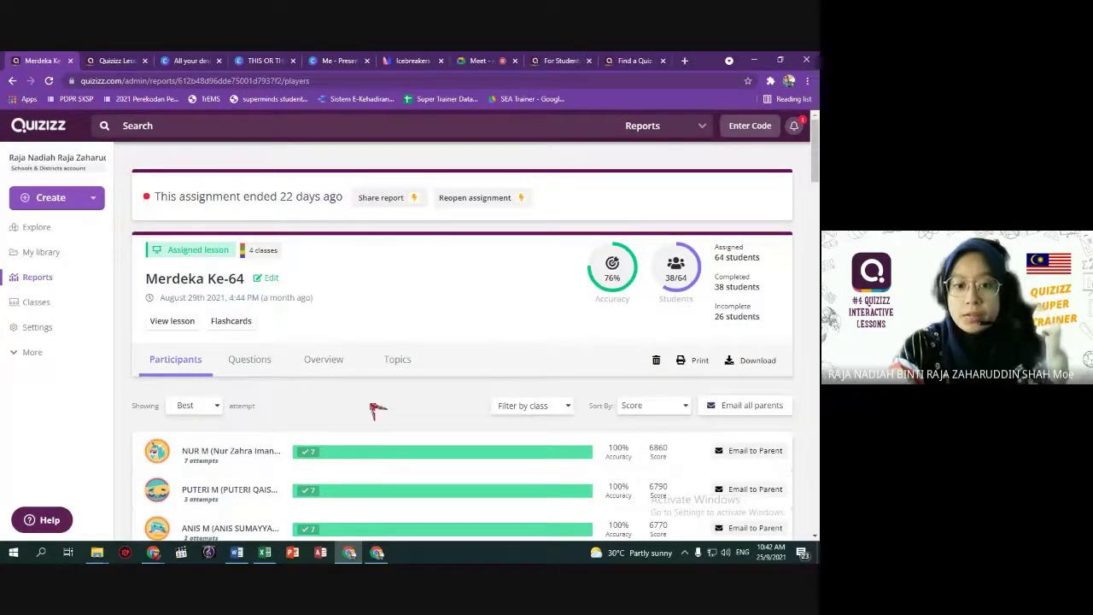
# Download the report's results as an .xlsx spreadsheet and open it in Excel.
pyautogui.scroll(-2, 376, 407)
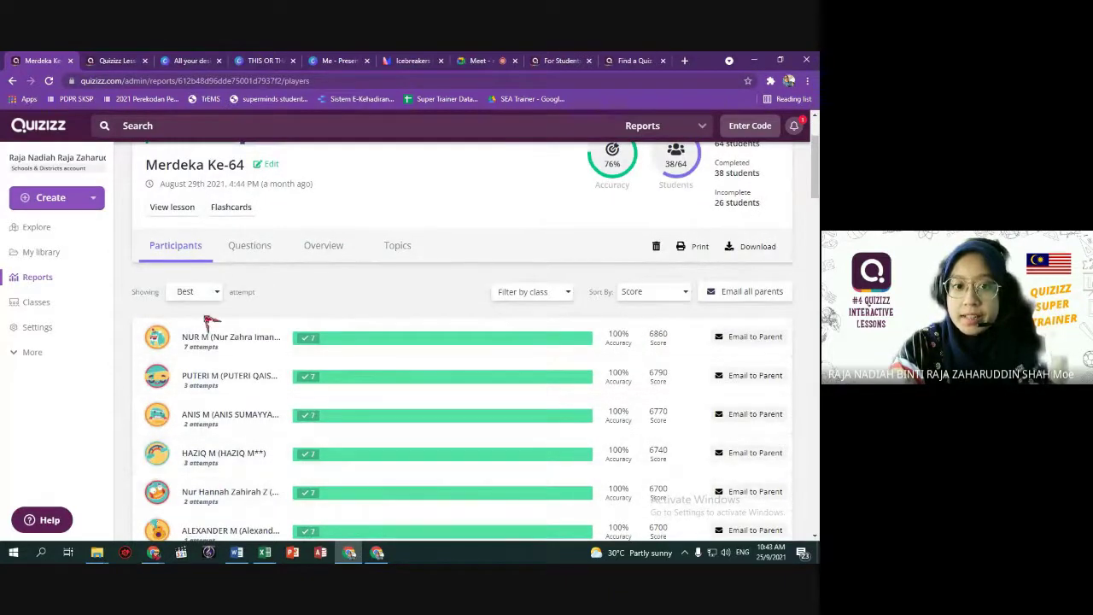
pyautogui.scroll(-10, 263, 429)
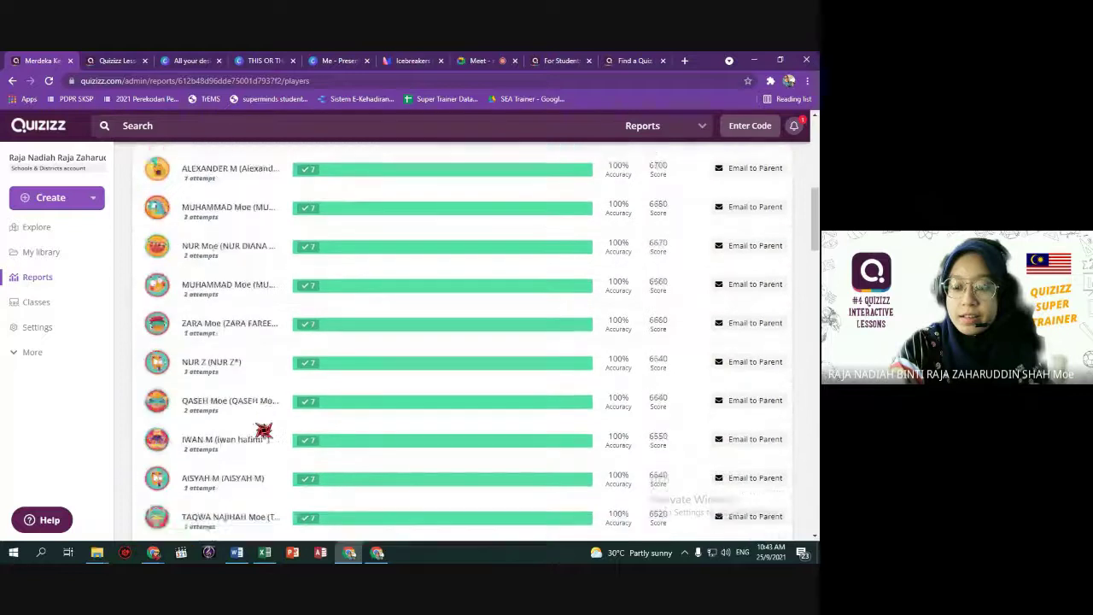
pyautogui.scroll(-10, 263, 429)
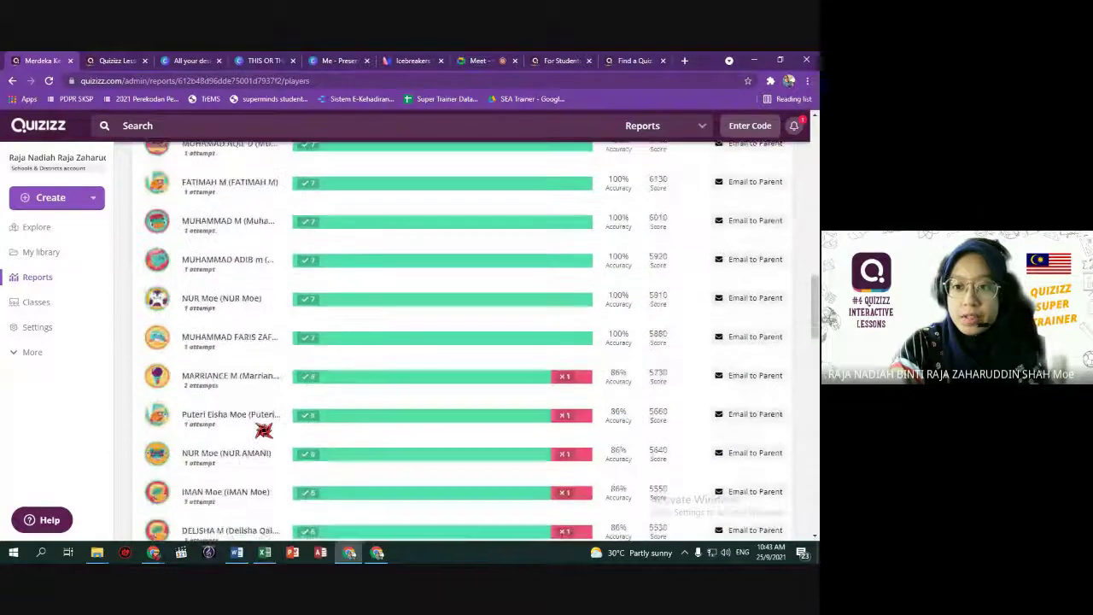
pyautogui.scroll(15, 263, 429)
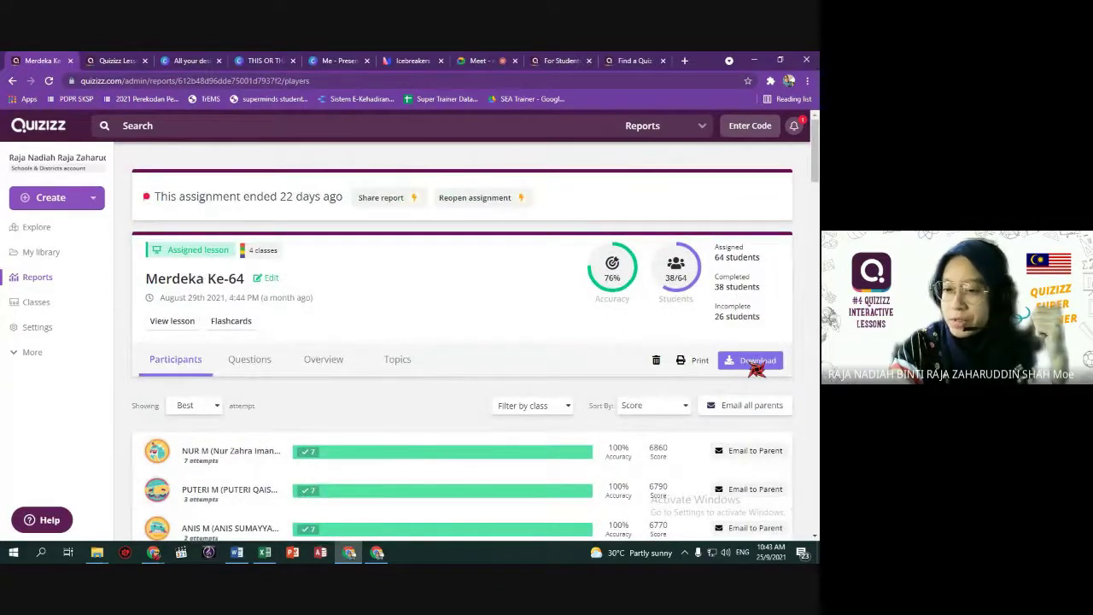
pyautogui.click(756, 362)
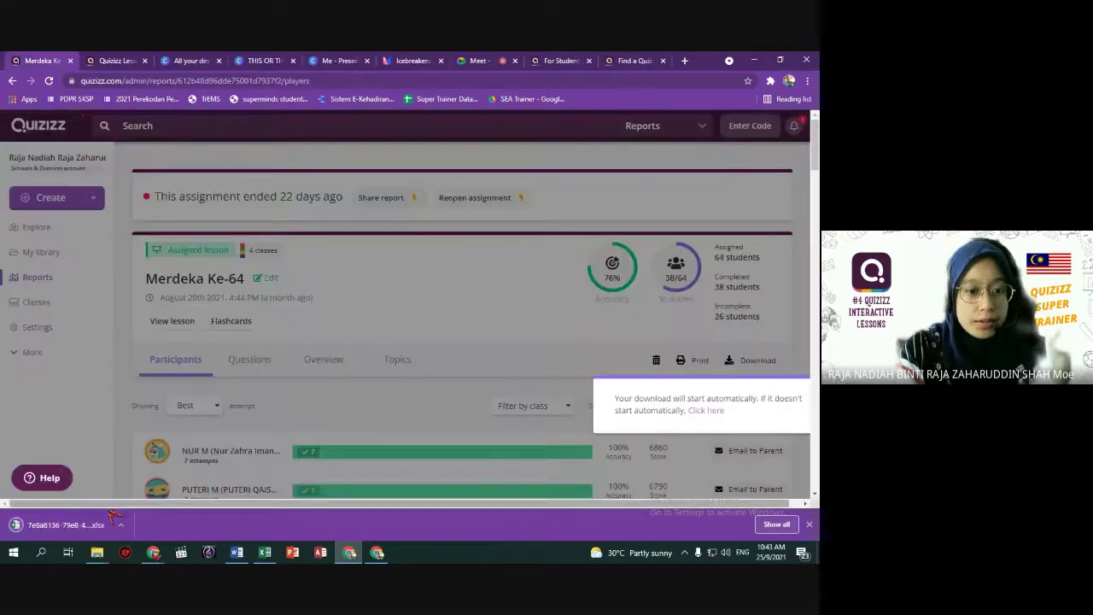
pyautogui.click(111, 519)
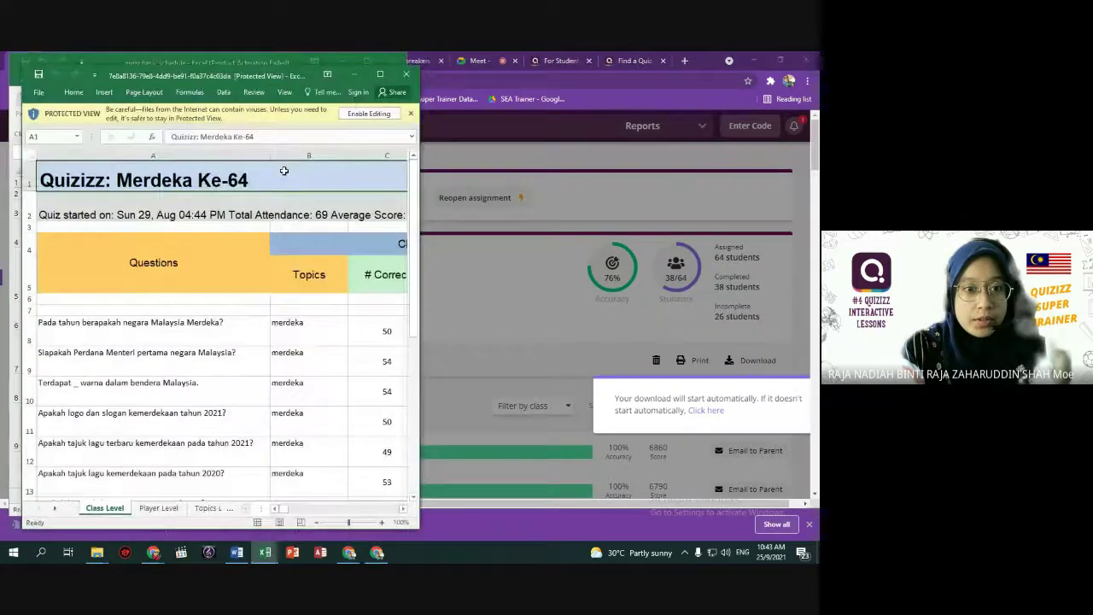
# Maximize Excel, enable editing, and inspect the first question's correct, incorrect and unattempted counts.
pyautogui.click(380, 73)
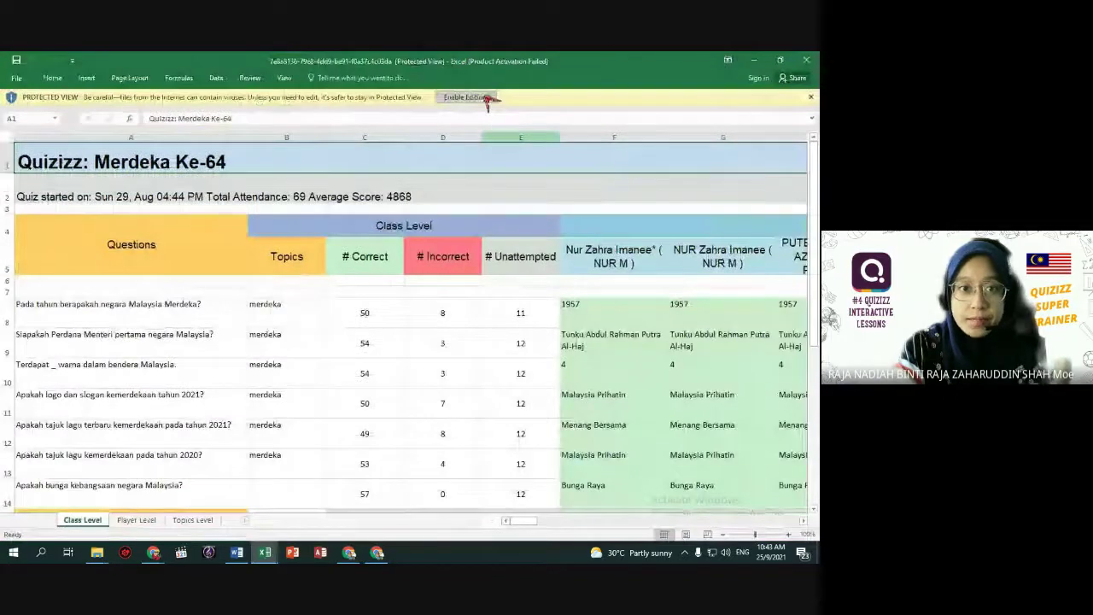
pyautogui.click(484, 98)
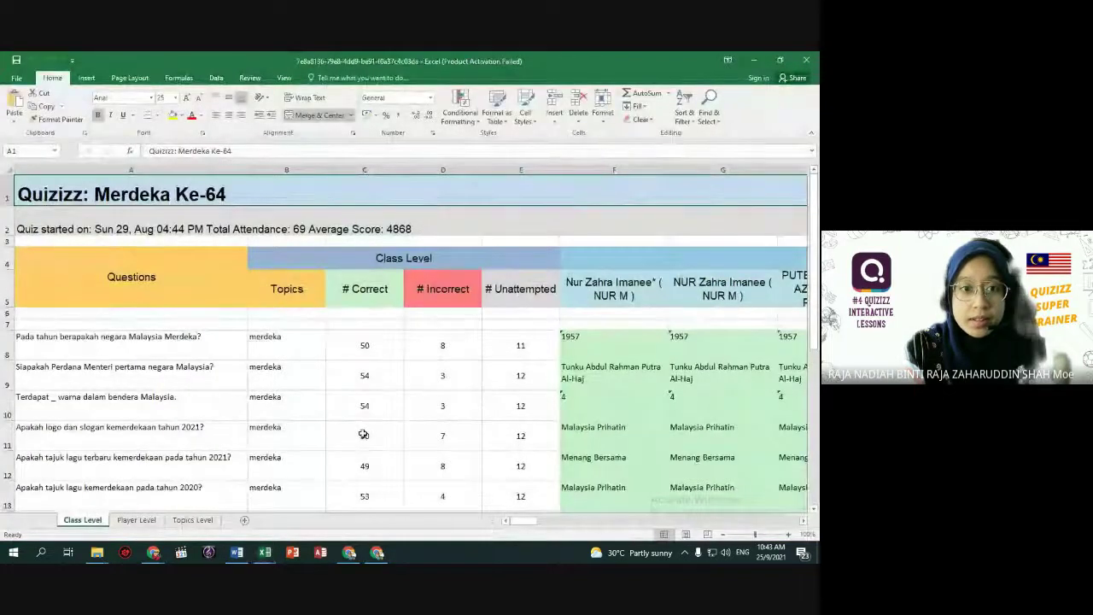
pyautogui.scroll(-1, 364, 434)
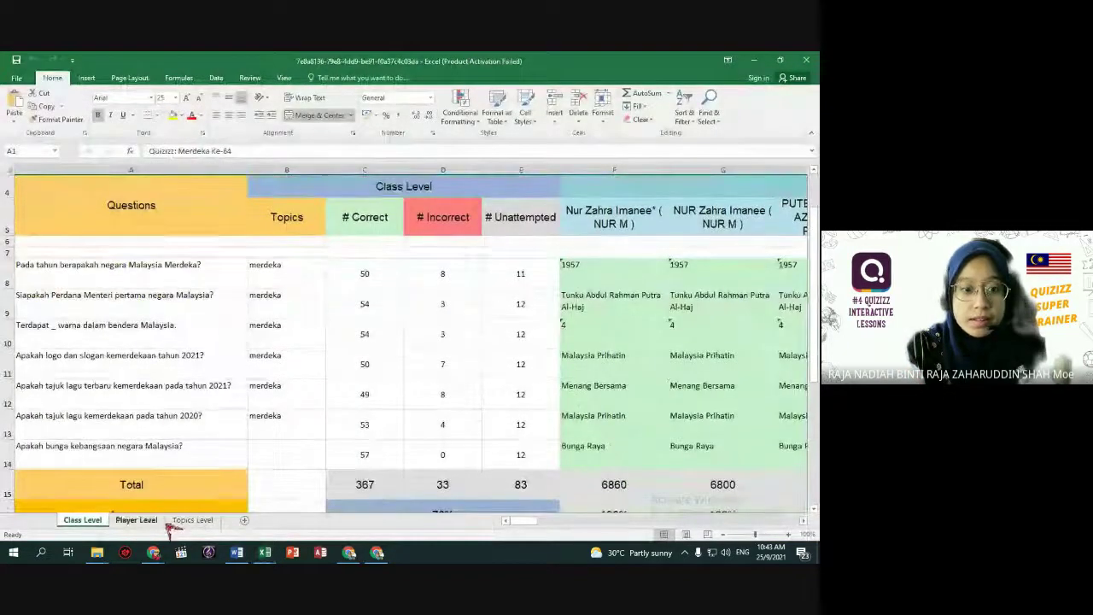
pyautogui.scroll(1, 471, 487)
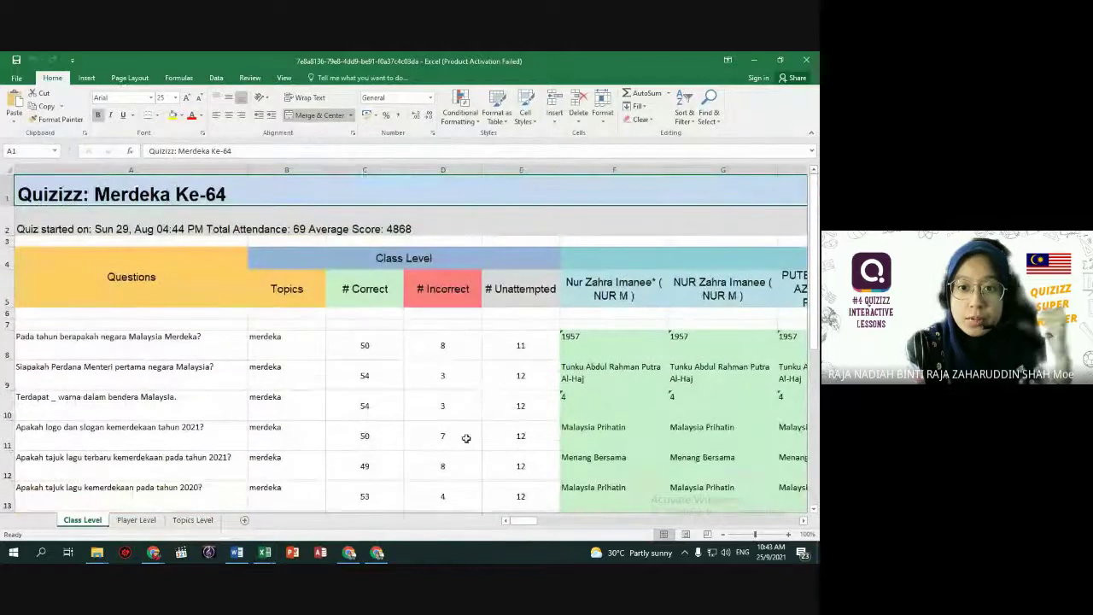
pyautogui.click(379, 350)
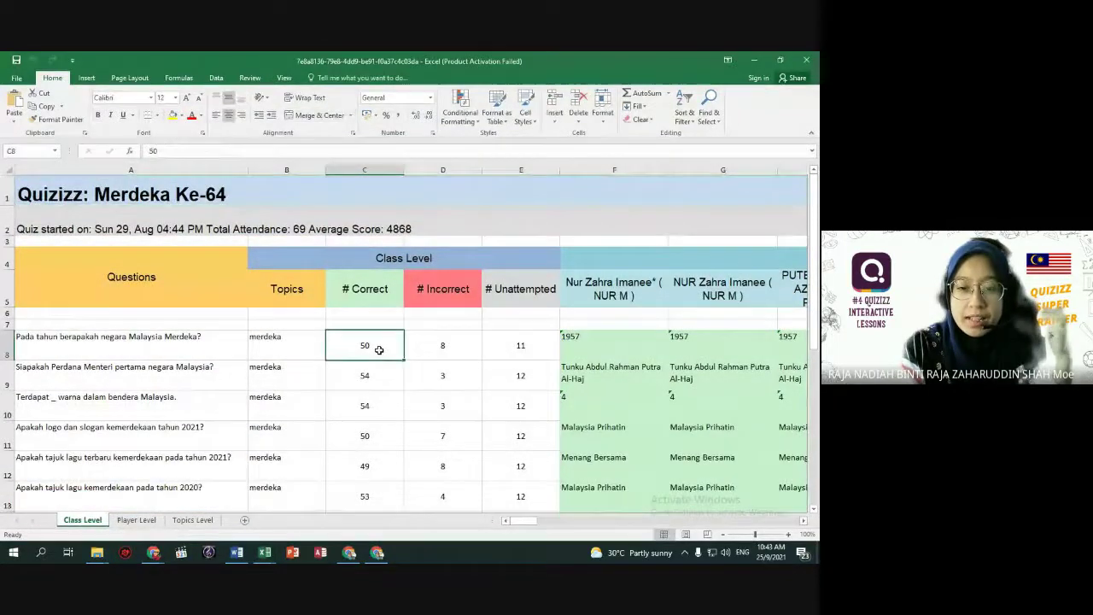
pyautogui.click(453, 350)
pyautogui.click(526, 340)
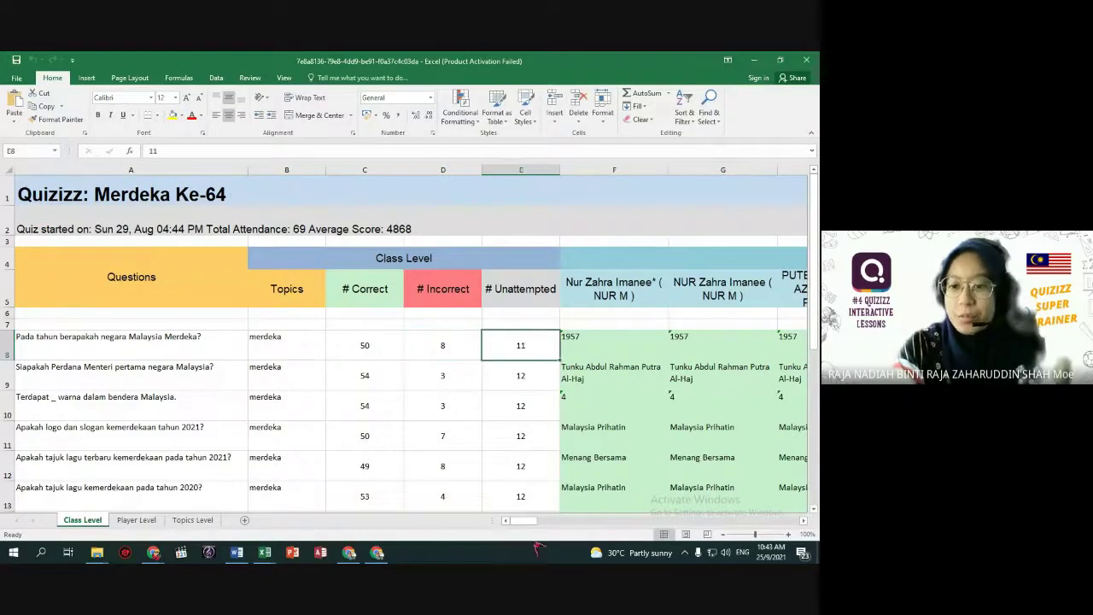
pyautogui.moveTo(532, 523); pyautogui.dragTo(519, 522)
# Browse the Class Level student column and Topics header, then go to the Player Level sheet.
pyautogui.click(614, 288)
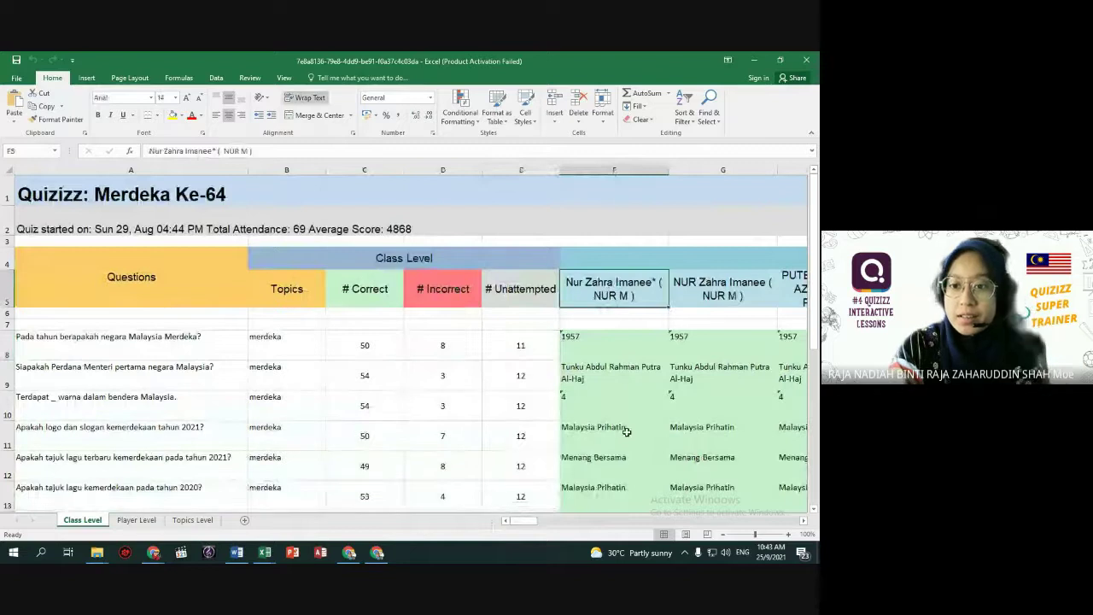
pyautogui.press('Down')
pyautogui.press('Down')
pyautogui.press('Down')
pyautogui.press('Down')
pyautogui.press('Down')
pyautogui.scroll(-5, 638, 484)
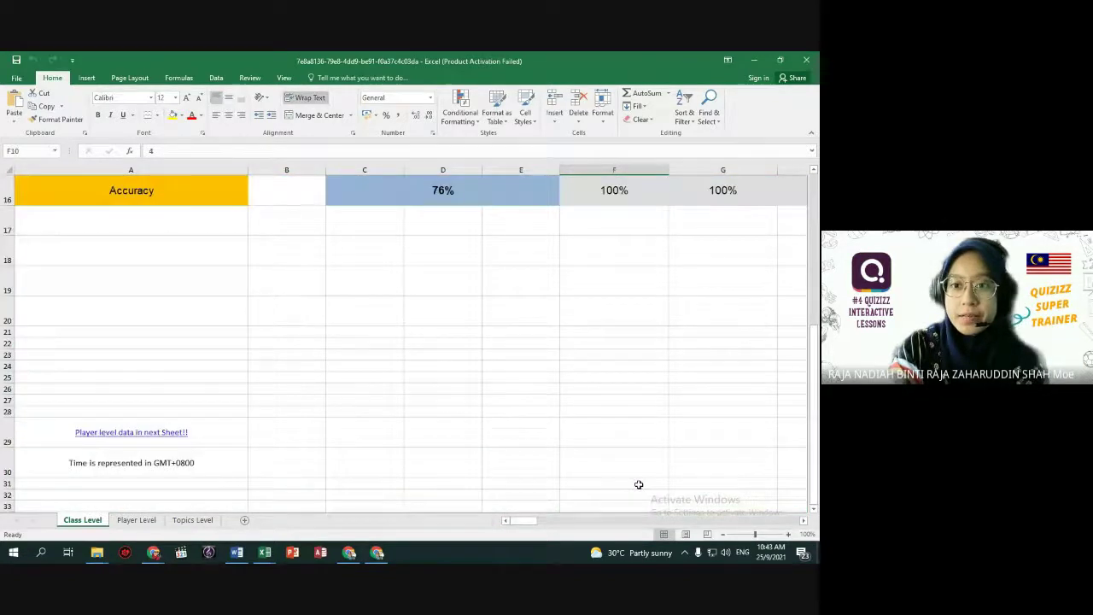
pyautogui.scroll(2, 639, 484)
pyautogui.scroll(5, 639, 484)
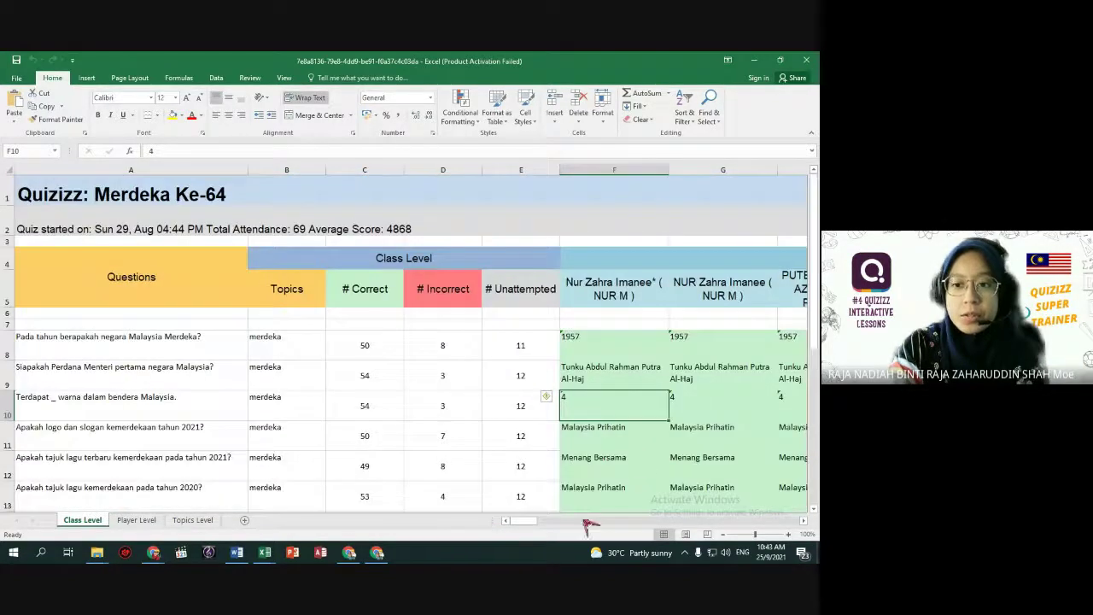
pyautogui.scroll(-3, 543, 444)
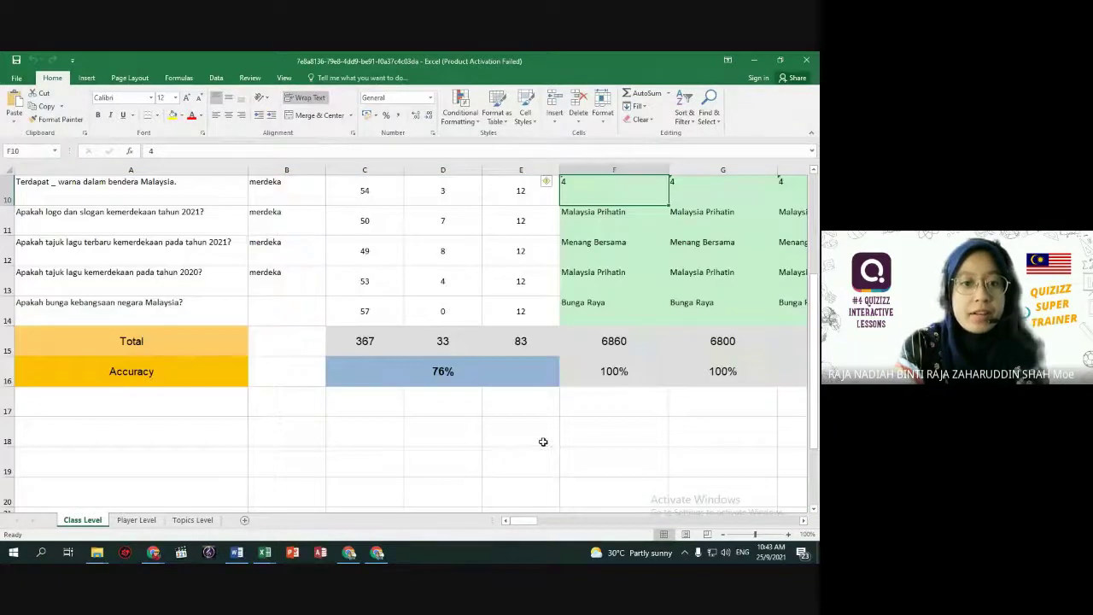
pyautogui.scroll(2, 543, 441)
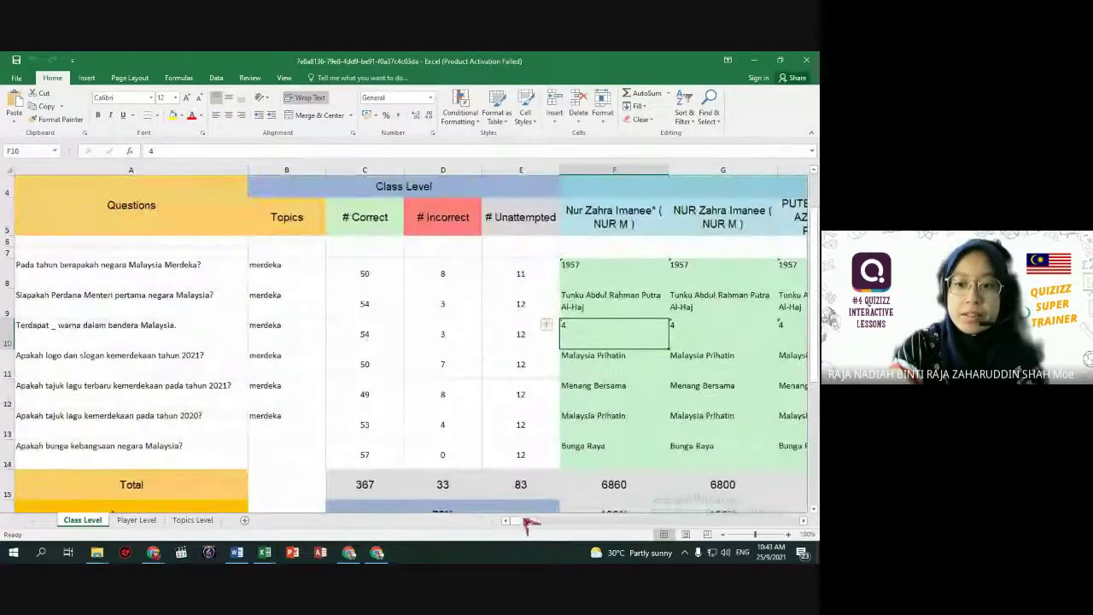
pyautogui.moveTo(526, 522); pyautogui.dragTo(497, 512)
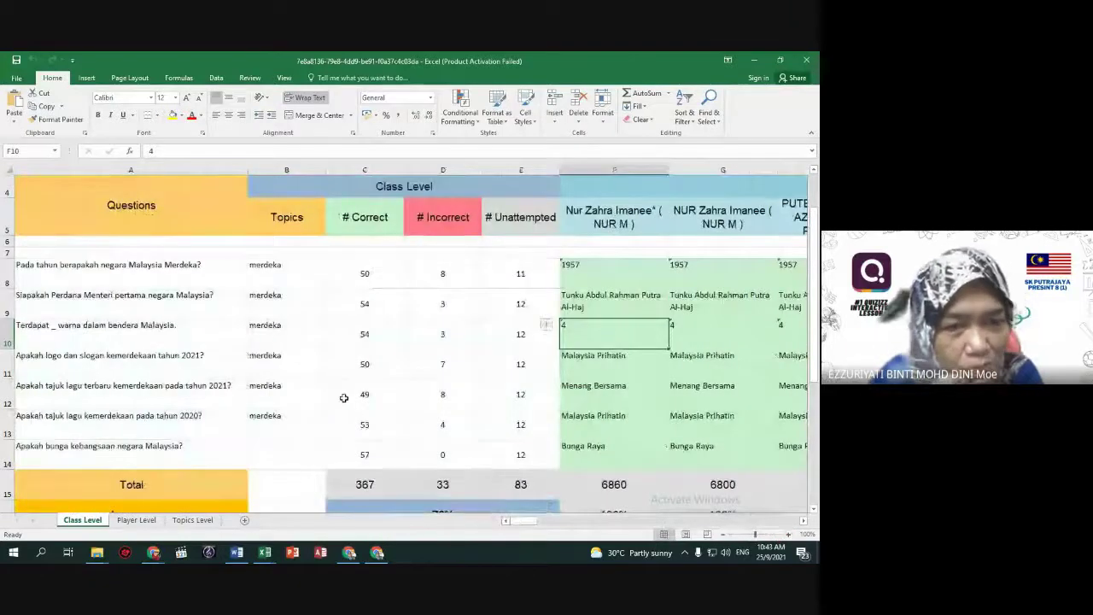
pyautogui.scroll(-1, 344, 394)
pyautogui.scroll(2, 346, 393)
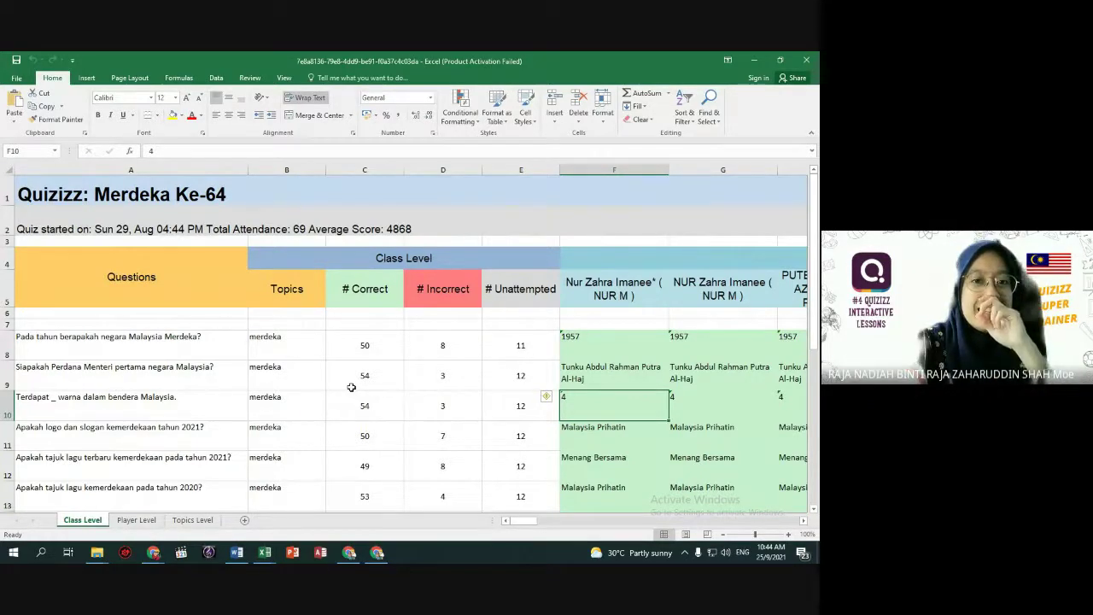
pyautogui.click(293, 290)
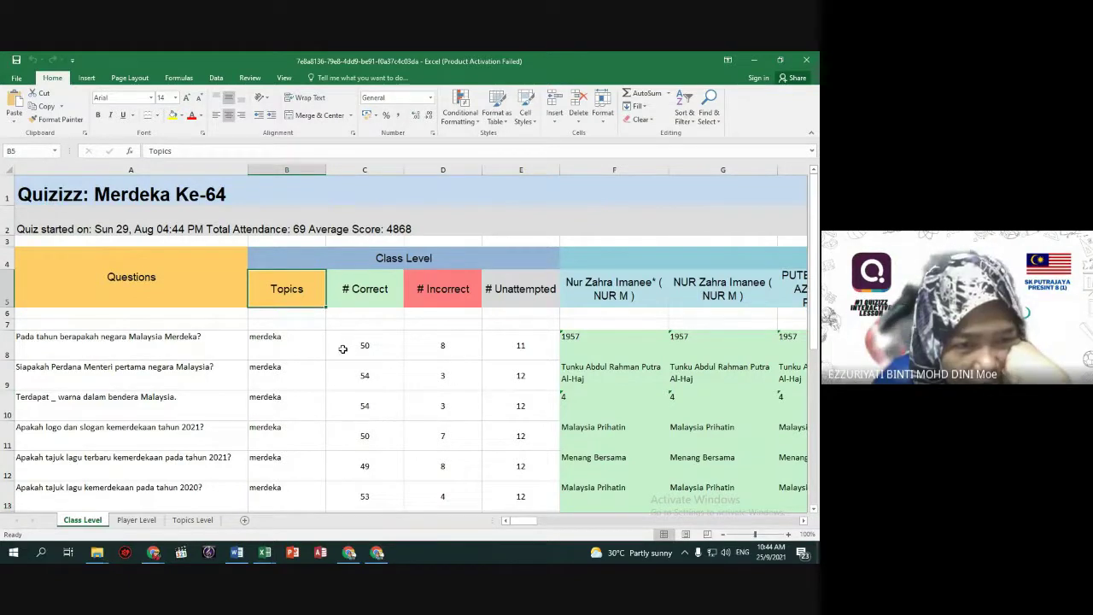
pyautogui.click(147, 520)
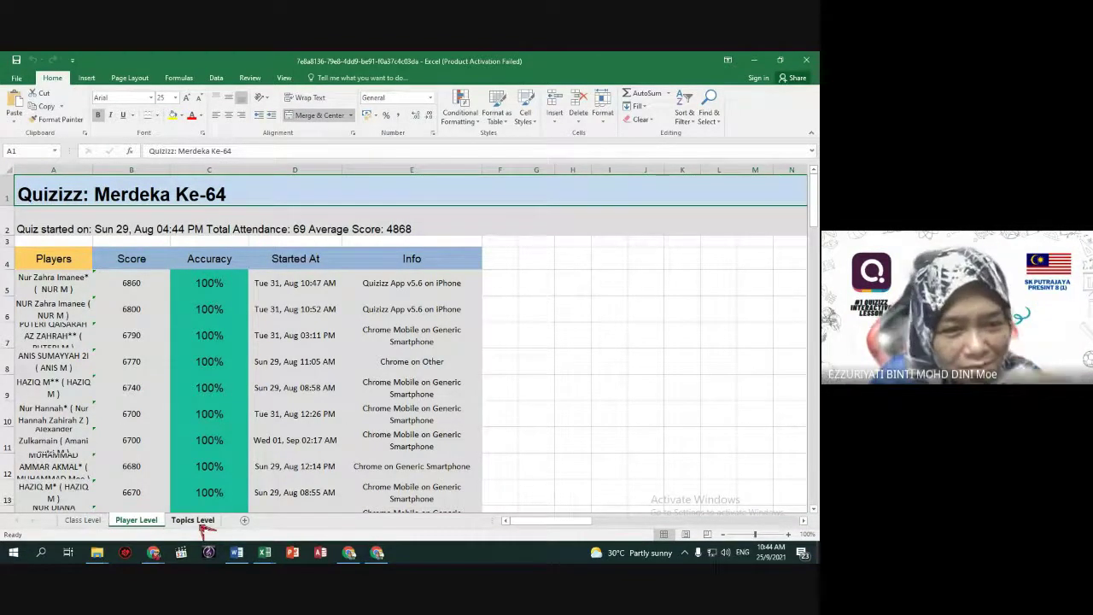
# Flip between the Topics, Player and Class Level sheets, selecting the merdeka topic cell A6.
pyautogui.click(198, 520)
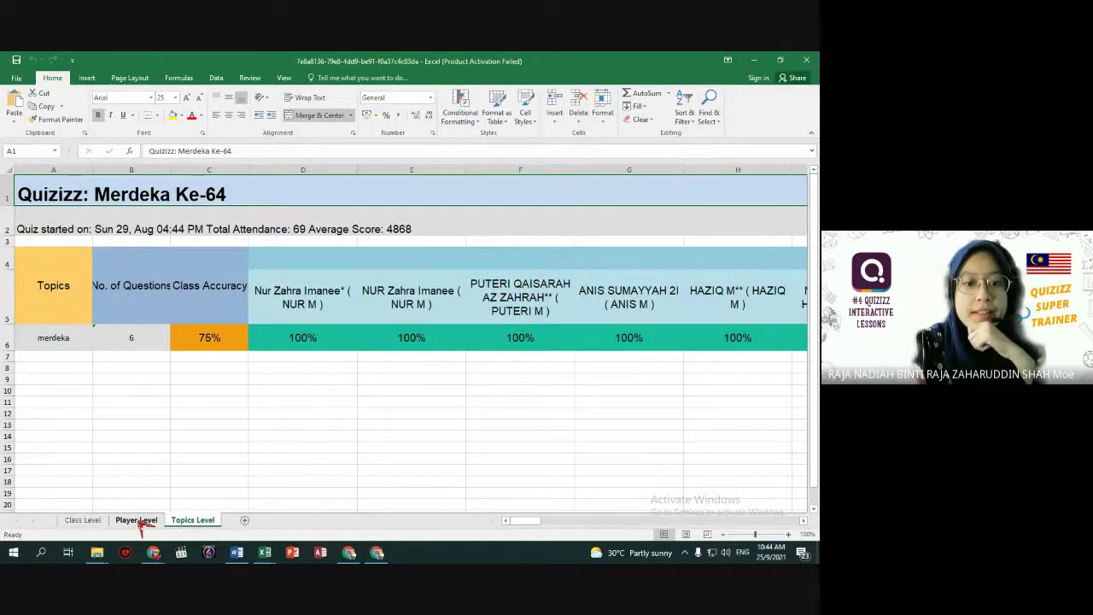
pyautogui.click(139, 520)
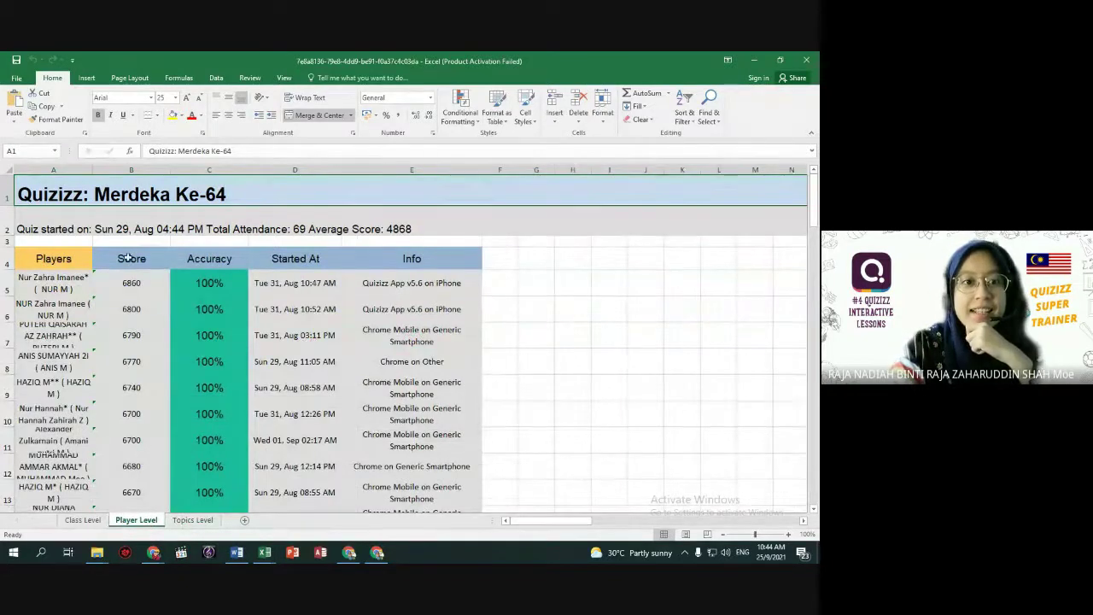
pyautogui.click(83, 520)
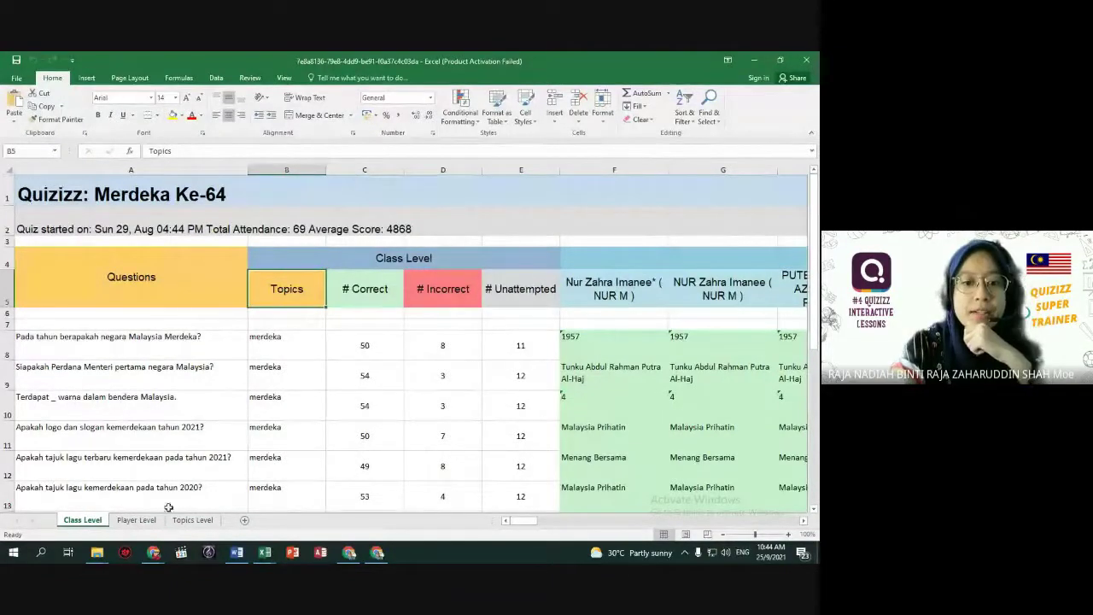
pyautogui.click(188, 520)
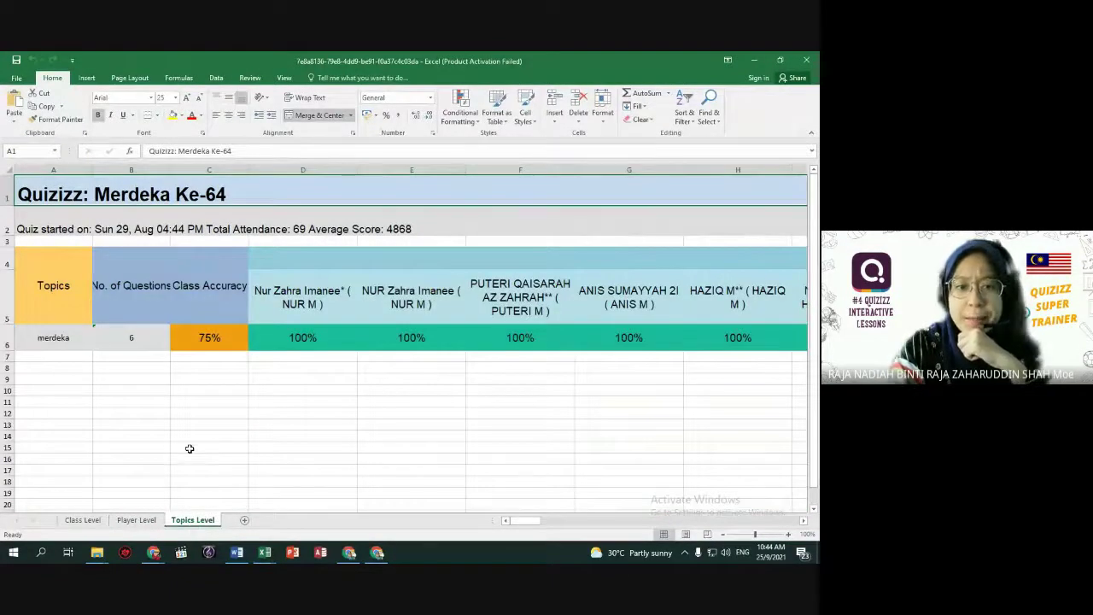
pyautogui.click(58, 341)
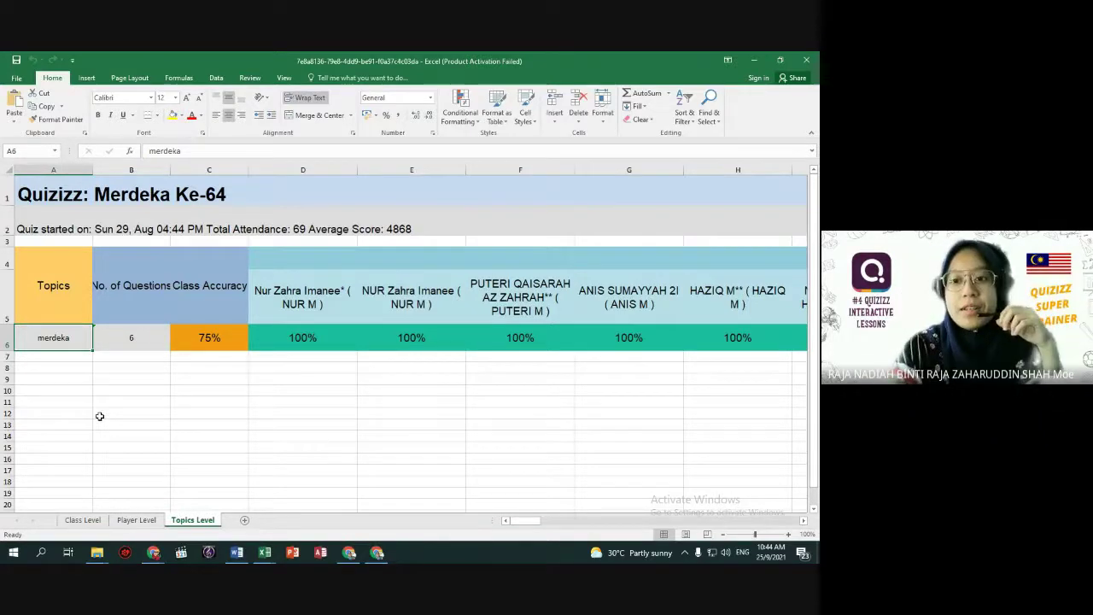
# On Player Level, check the top and third players' device entries and row 15's player.
pyautogui.click(147, 521)
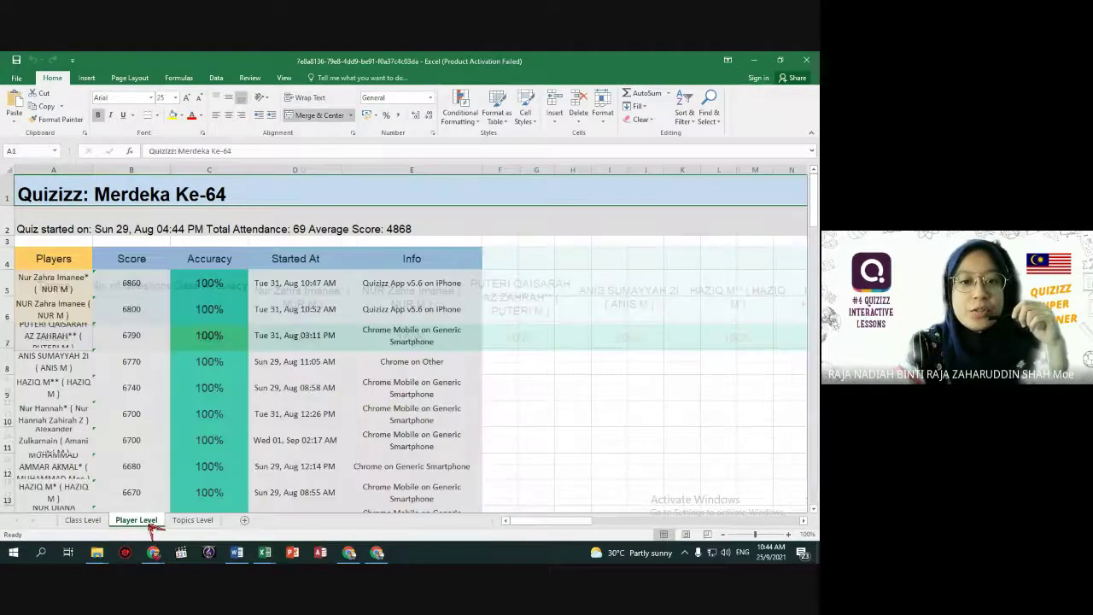
pyautogui.click(439, 285)
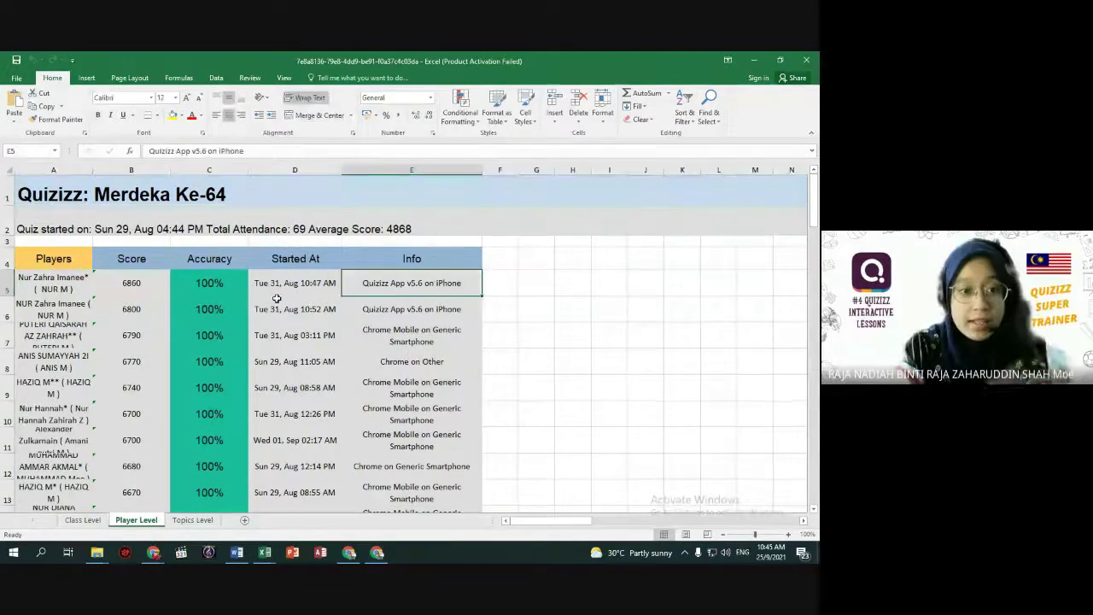
pyautogui.press('Home')
pyautogui.click(399, 287)
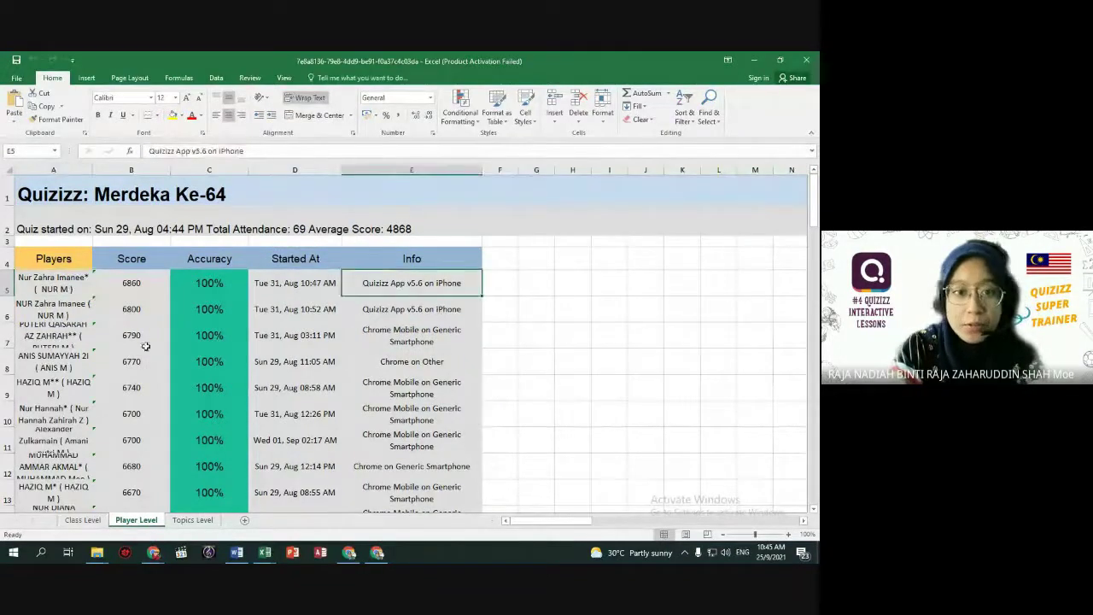
pyautogui.click(429, 341)
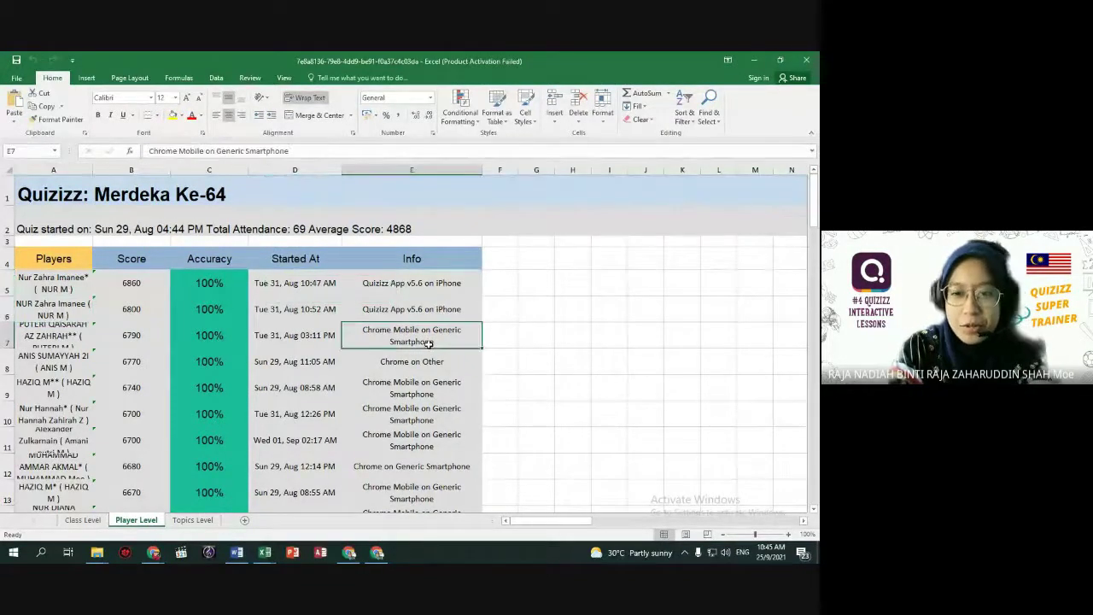
pyautogui.scroll(-2, 430, 368)
pyautogui.click(53, 407)
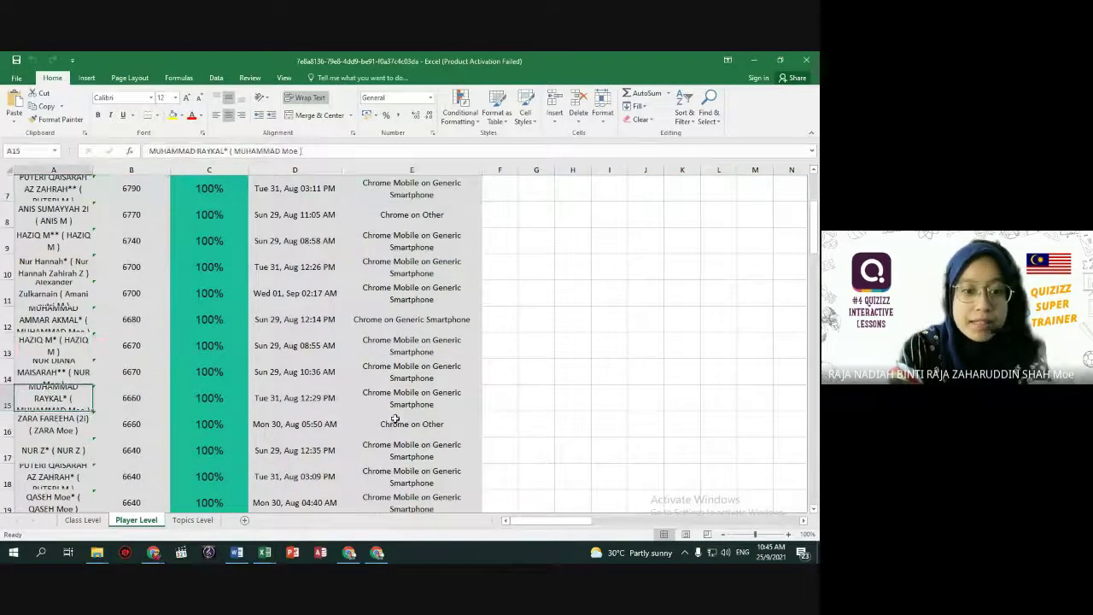
# Check lower-ranked players' device entries near the list's end, then return to Class Level.
pyautogui.scroll(-14, 396, 418)
pyautogui.scroll(-3, 255, 411)
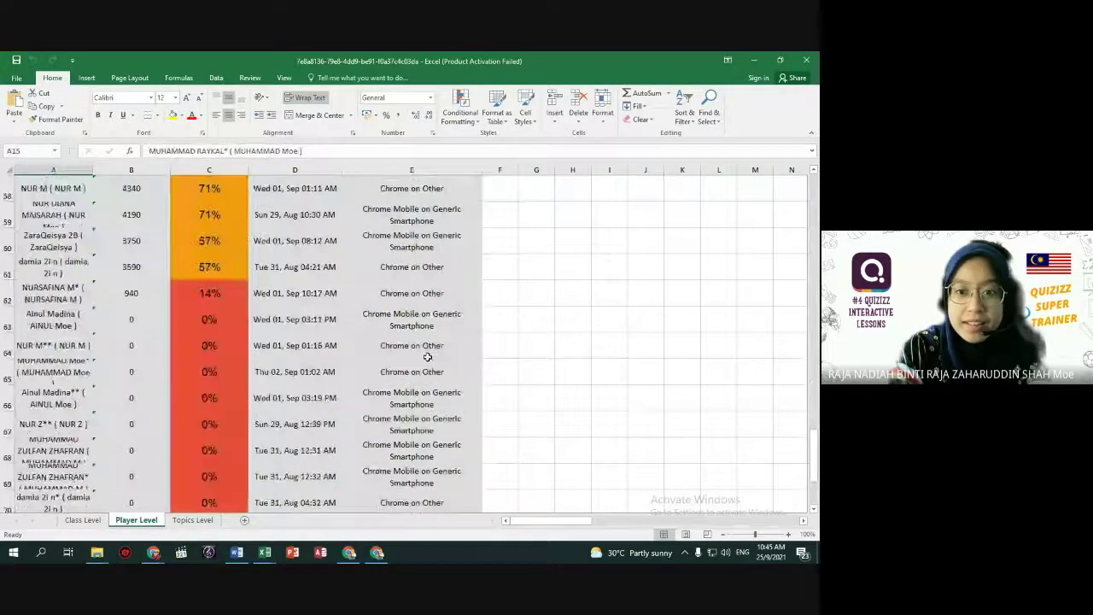
pyautogui.click(411, 345)
pyautogui.scroll(-2, 412, 345)
pyautogui.click(427, 346)
pyautogui.scroll(-3, 431, 401)
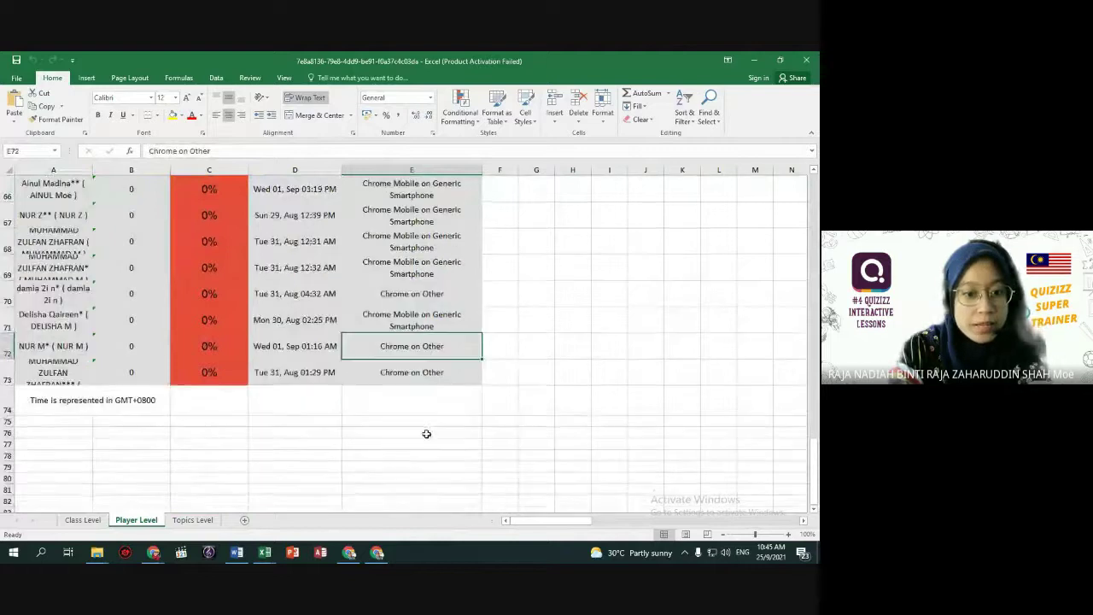
pyautogui.click(83, 519)
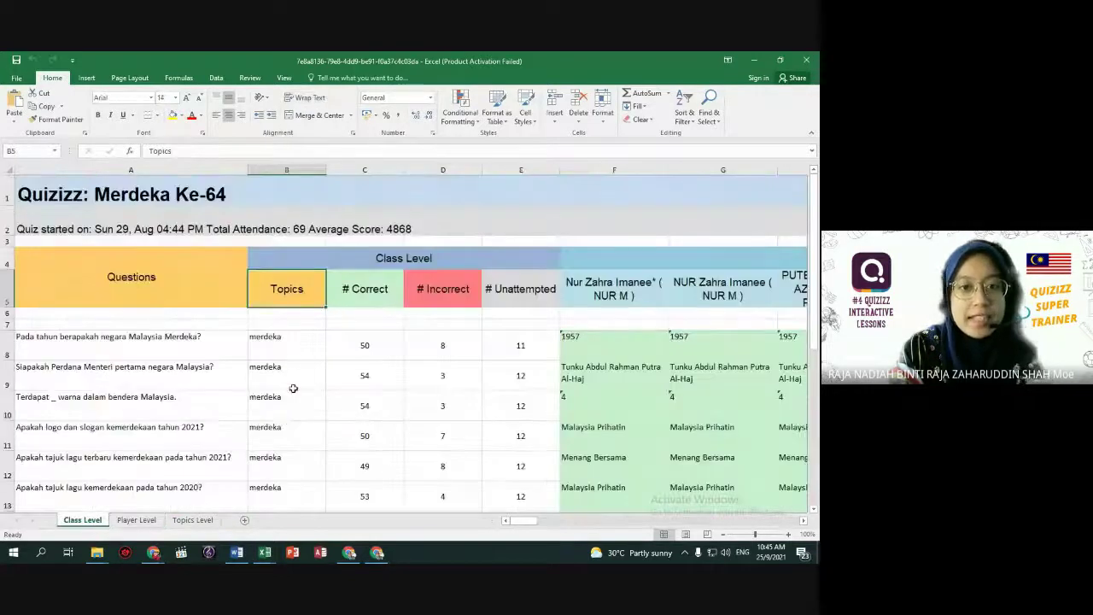
# Check cell B8 and the # Unattempted heading, close the report workbook, and minimize the quiz basic schedule window.
pyautogui.click(293, 346)
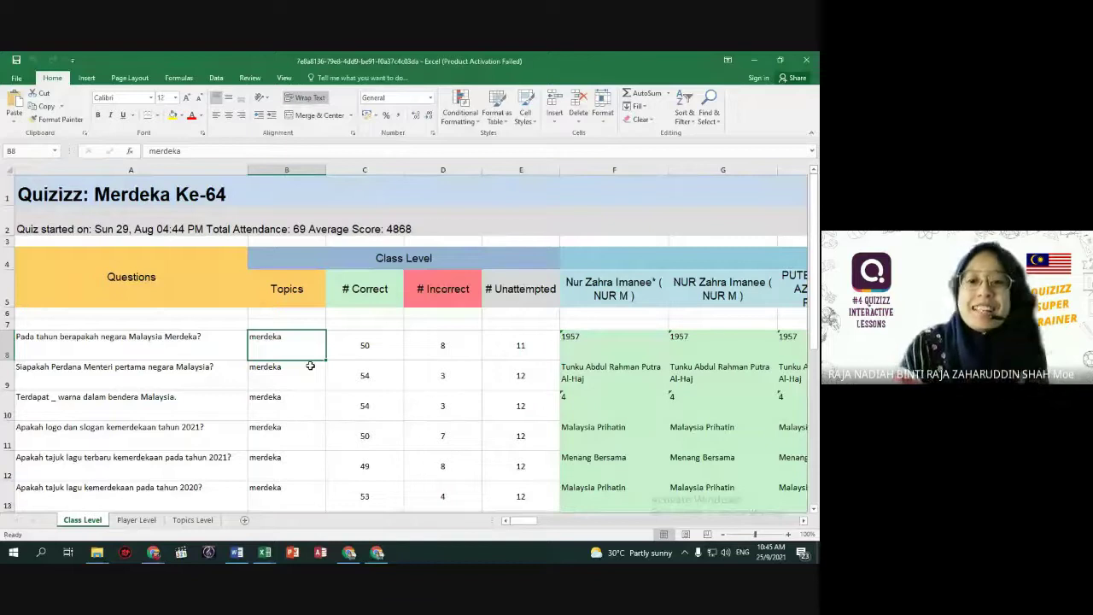
pyautogui.click(532, 297)
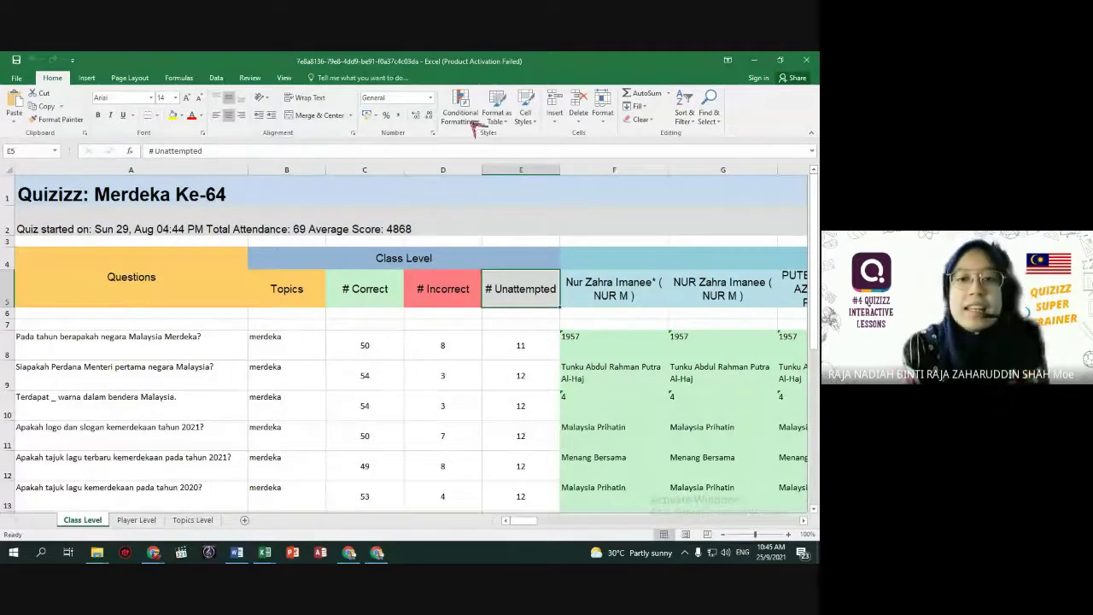
pyautogui.click(806, 61)
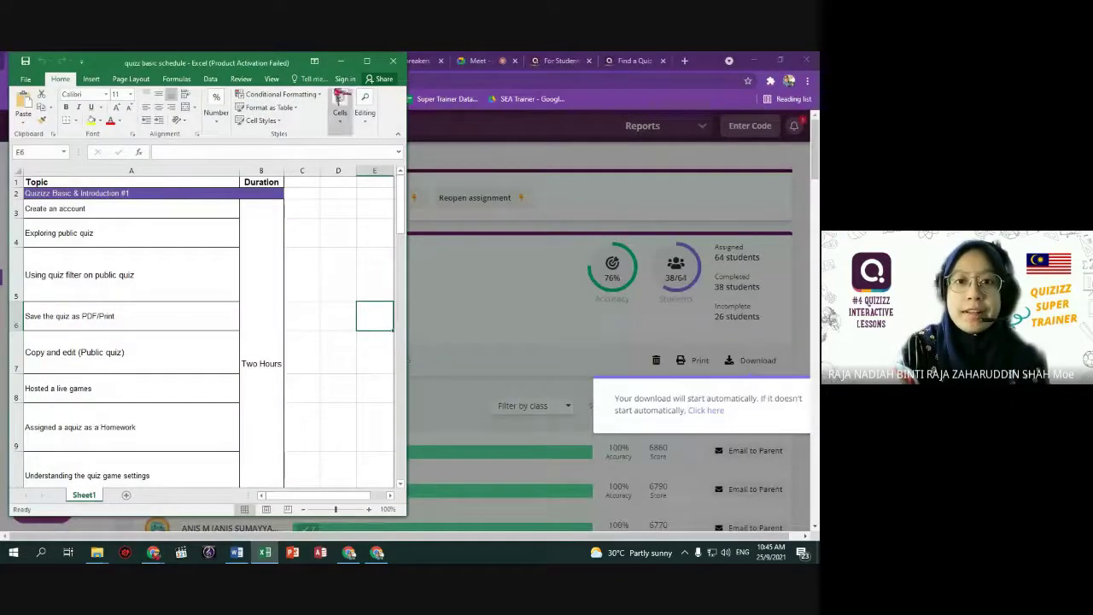
pyautogui.click(341, 63)
pyautogui.scroll(-1, 434, 403)
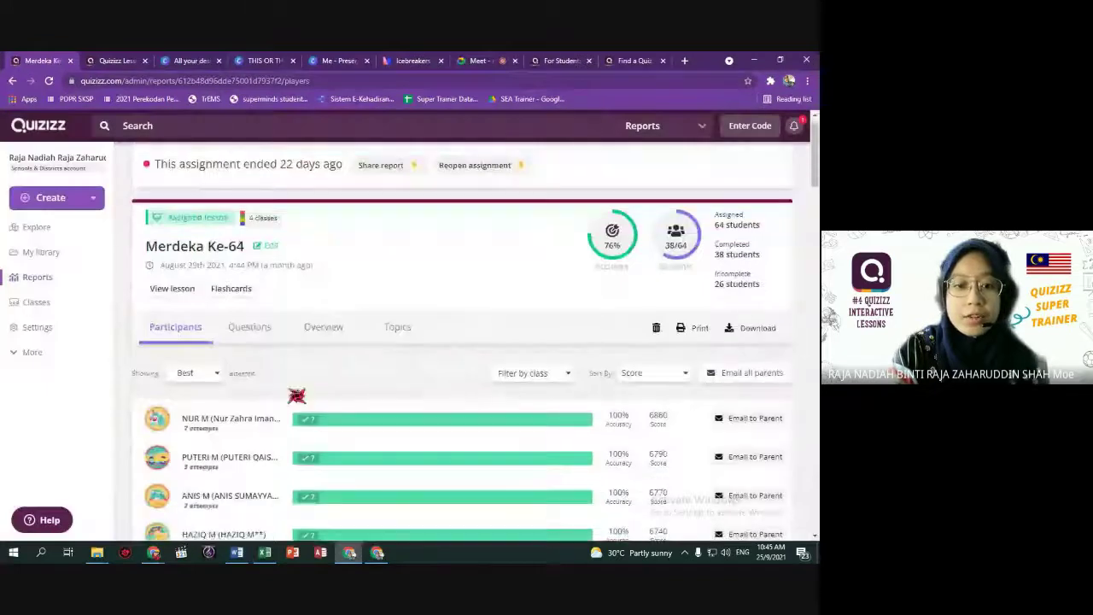
pyautogui.click(212, 348)
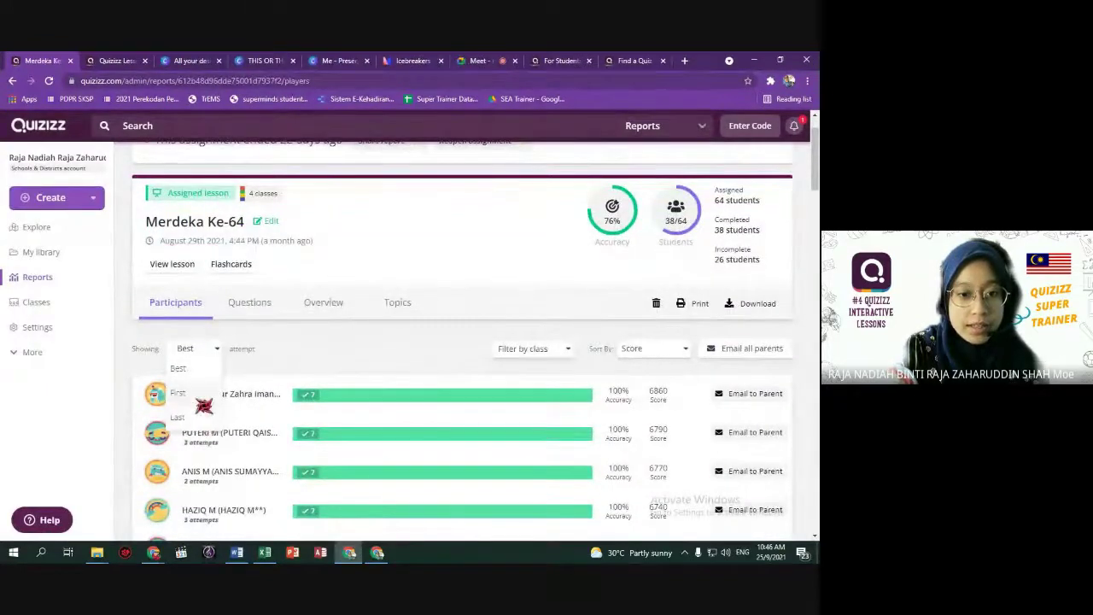
# Show participants' First attempt instead of best, and scroll through the per-question answer breakdown.
pyautogui.click(203, 400)
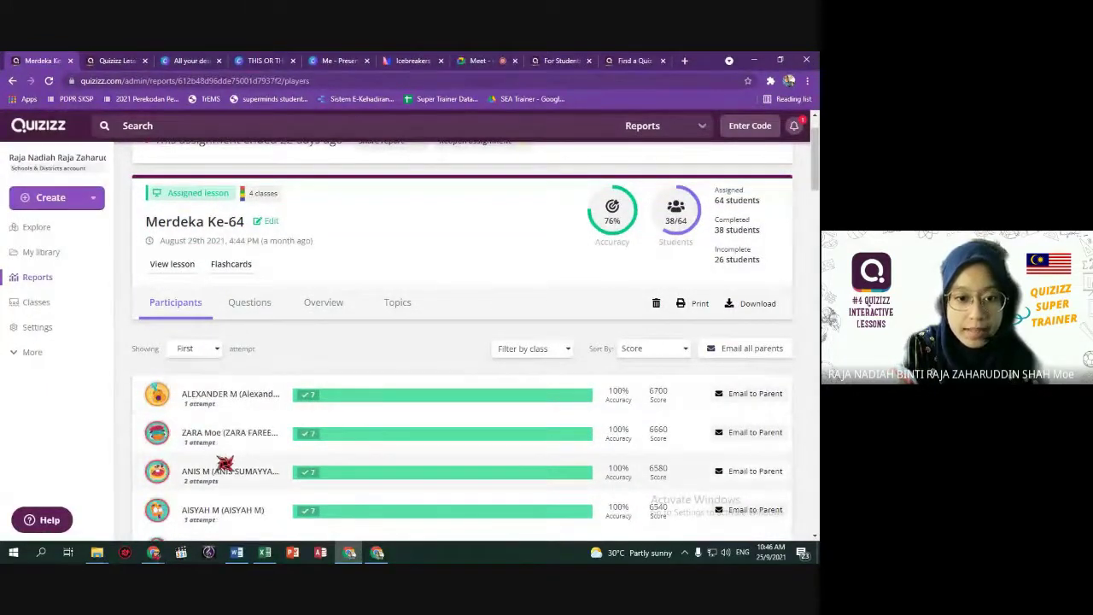
pyautogui.scroll(-2, 225, 458)
pyautogui.scroll(3, 213, 512)
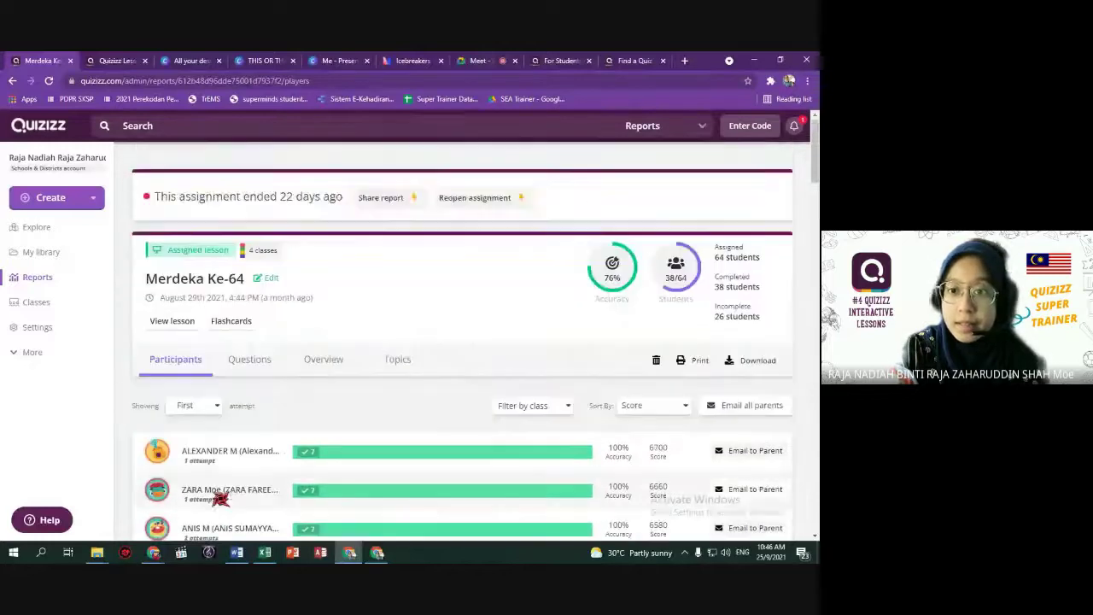
pyautogui.scroll(-2, 366, 427)
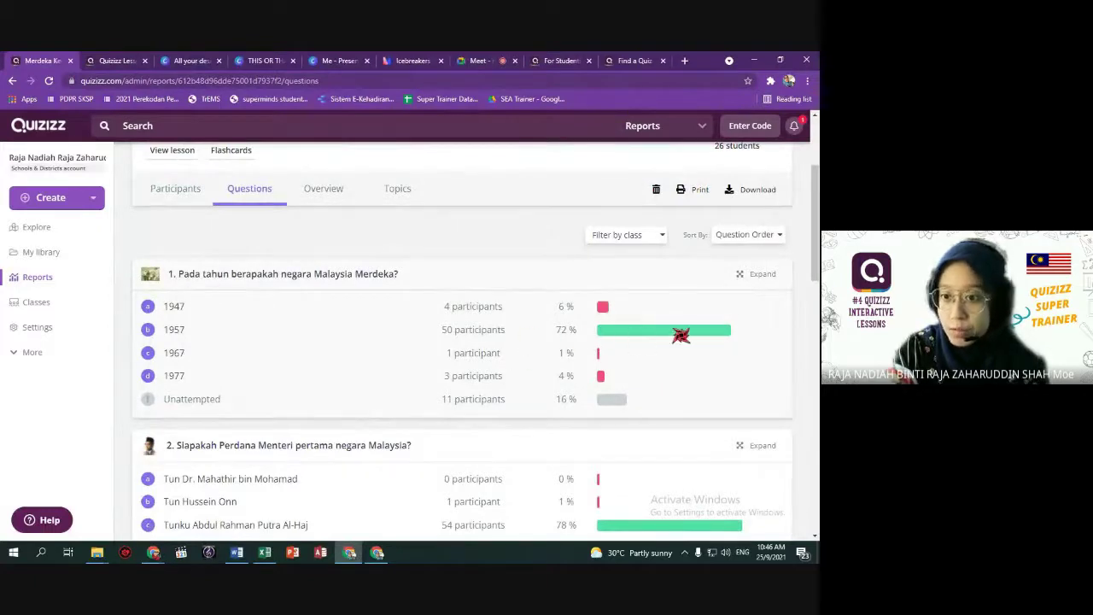
pyautogui.scroll(-10, 547, 476)
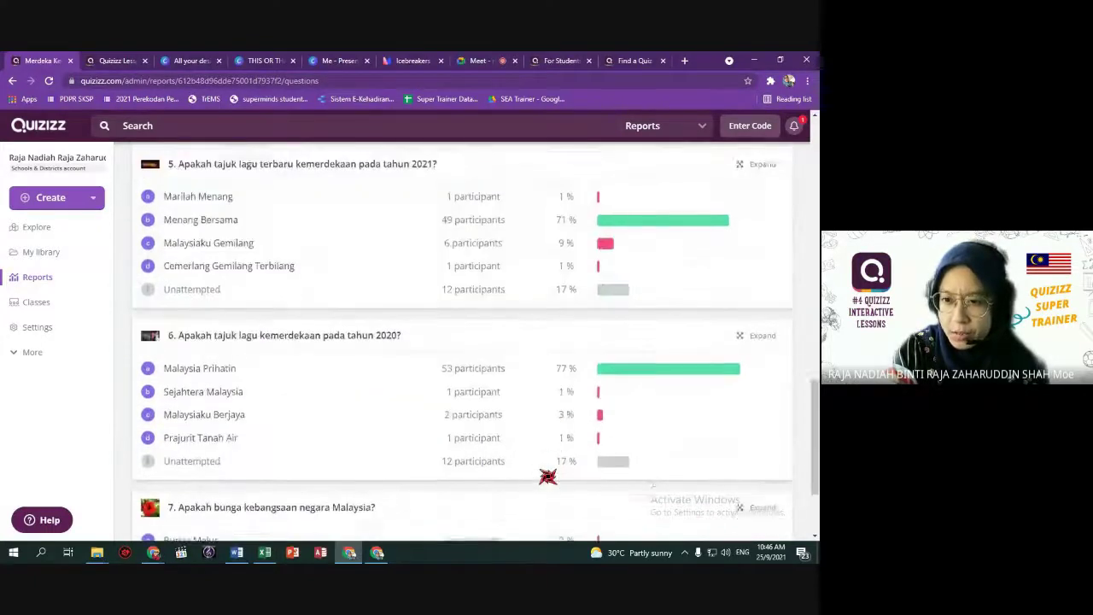
pyautogui.scroll(10, 547, 476)
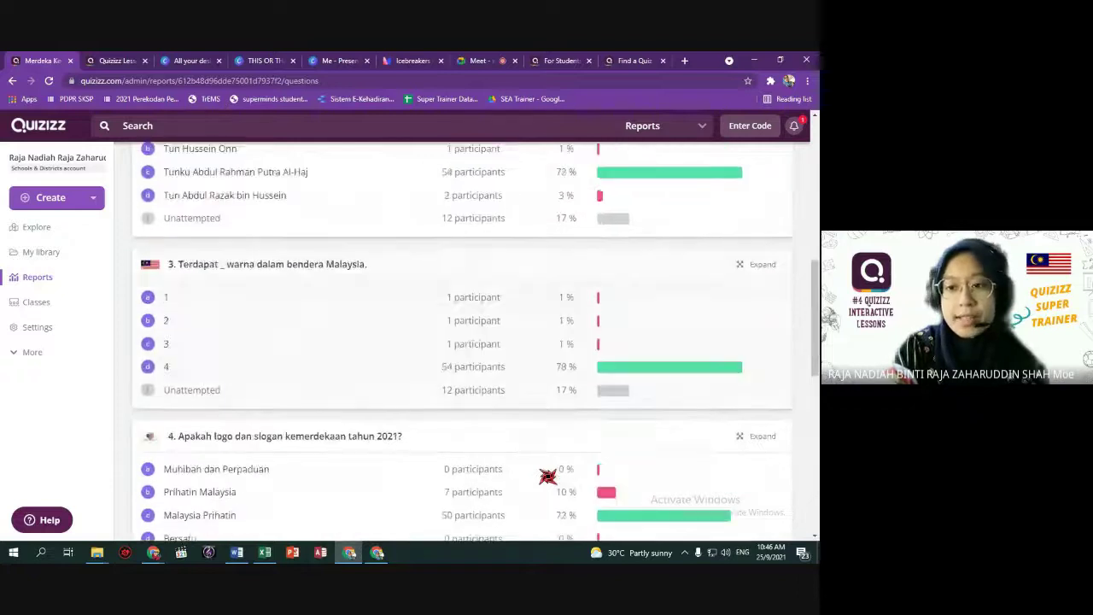
pyautogui.click(322, 358)
pyautogui.scroll(-2, 461, 458)
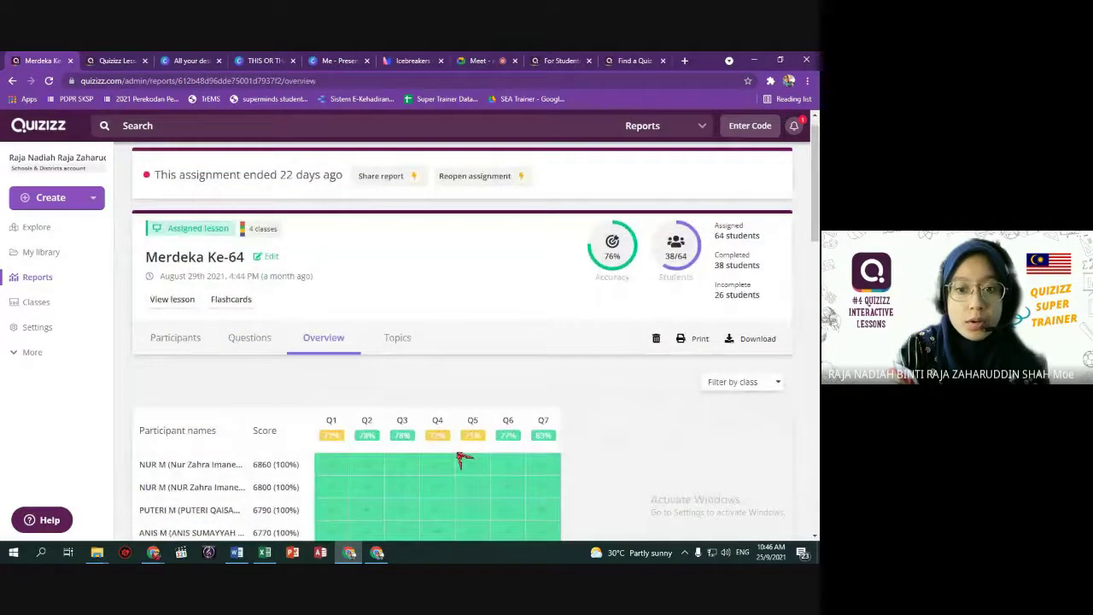
pyautogui.scroll(-10, 684, 441)
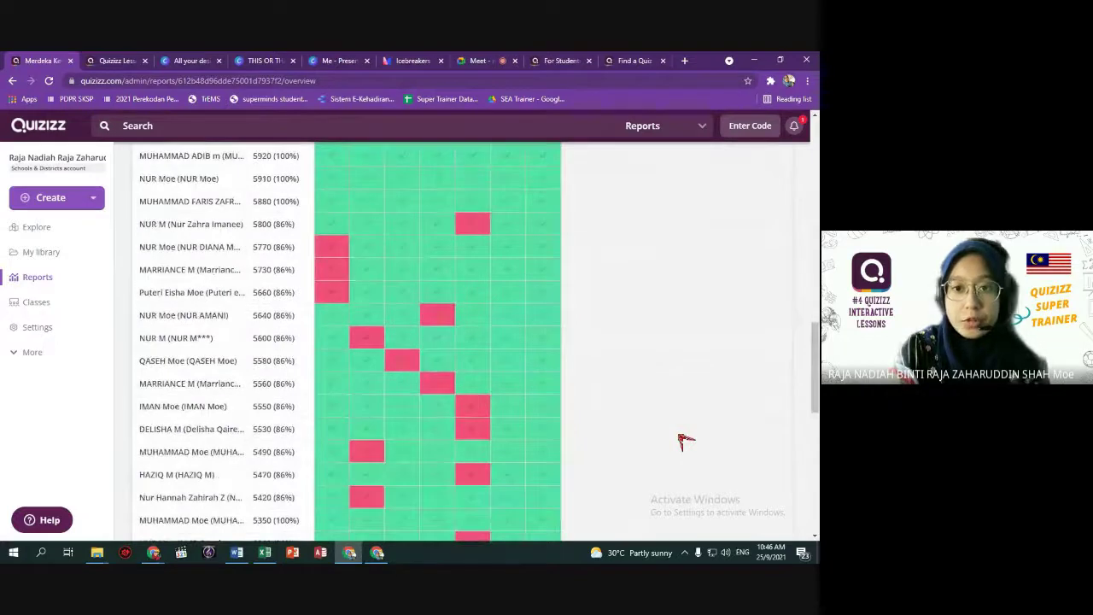
pyautogui.scroll(10, 541, 384)
pyautogui.scroll(-2, 557, 365)
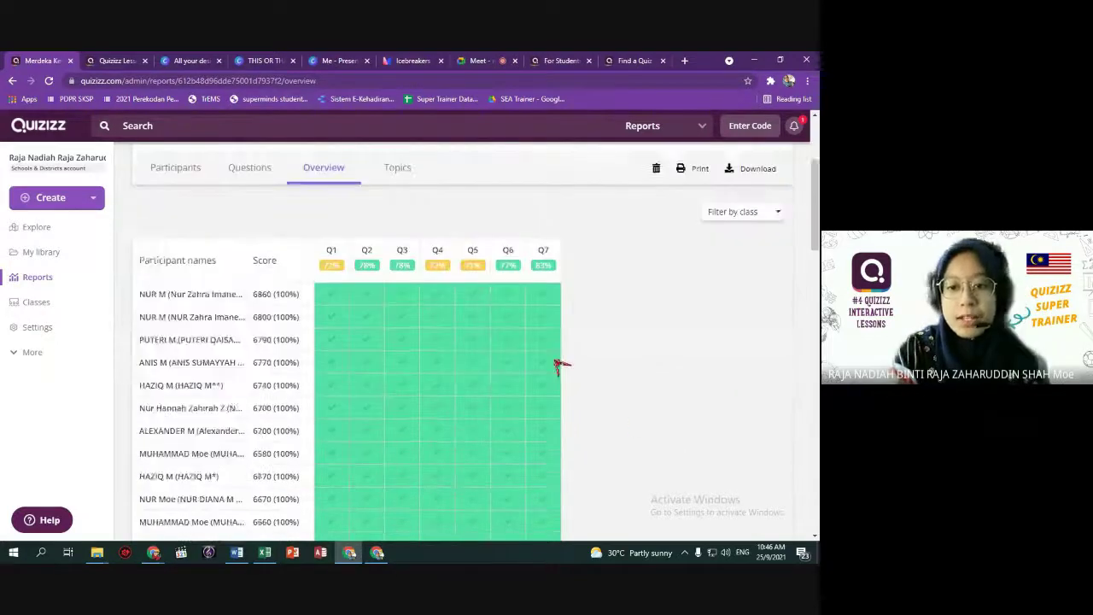
pyautogui.scroll(-8, 557, 366)
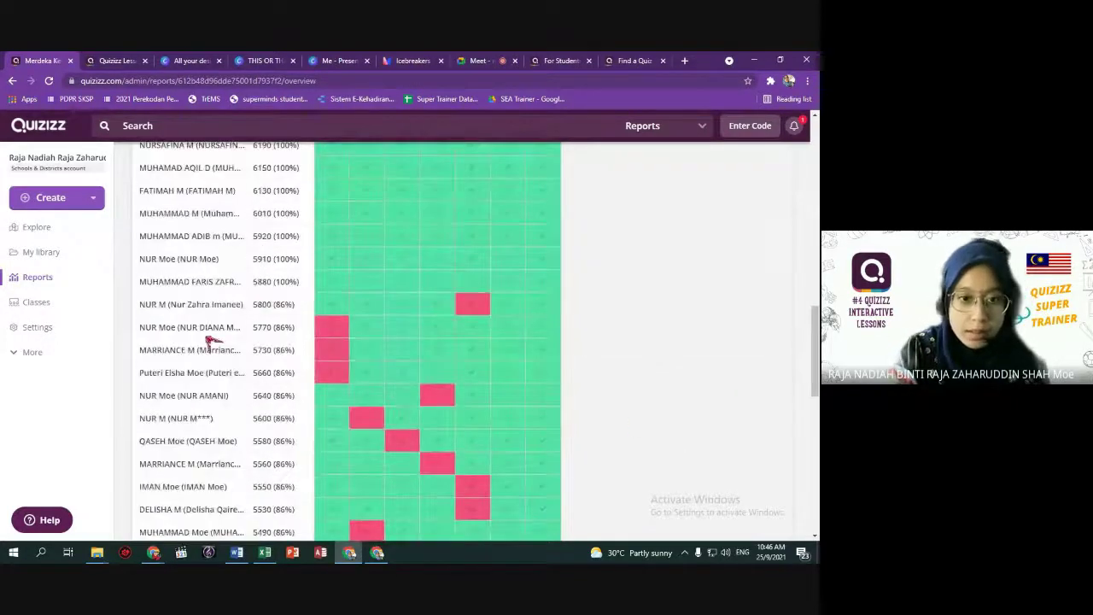
pyautogui.scroll(10, 527, 419)
pyautogui.scroll(-5, 527, 419)
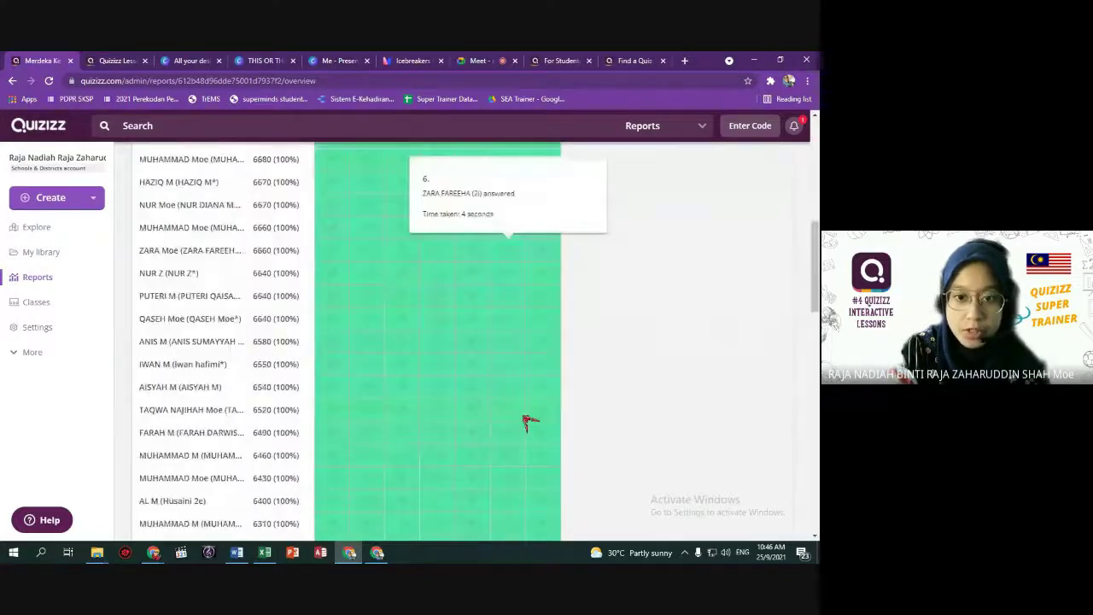
pyautogui.scroll(-10, 527, 419)
pyautogui.scroll(15, 527, 419)
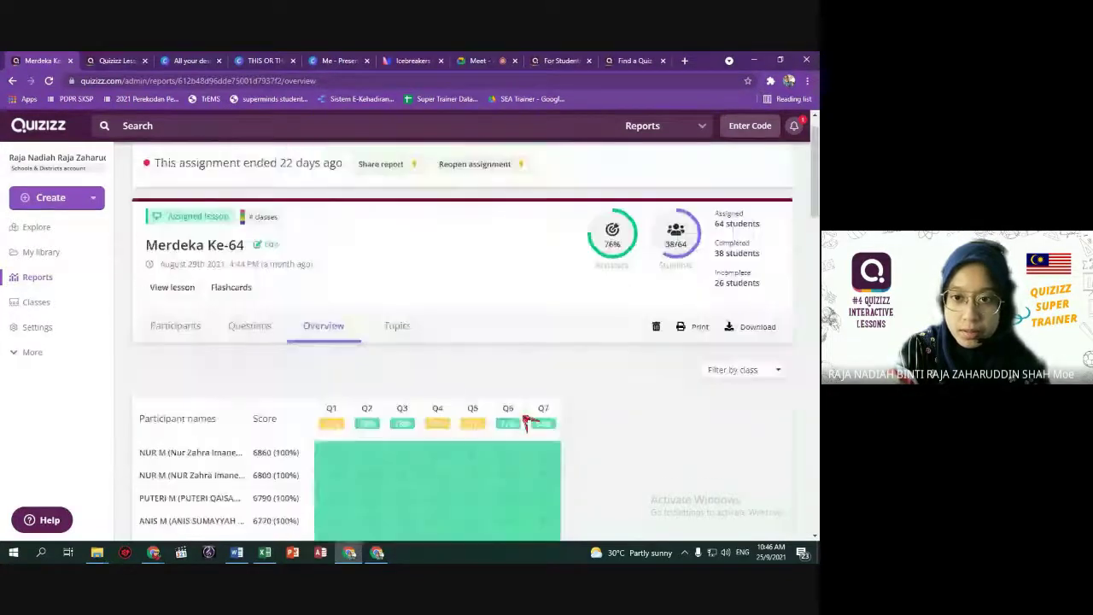
pyautogui.scroll(-5, 512, 416)
pyautogui.scroll(4, 504, 409)
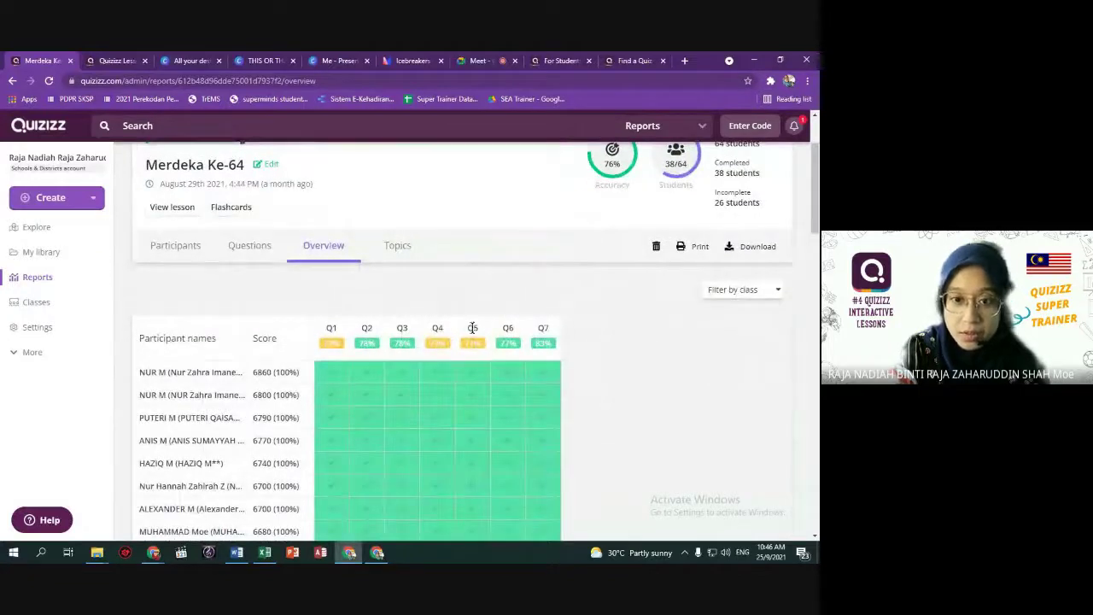
pyautogui.click(248, 249)
pyautogui.scroll(-8, 242, 427)
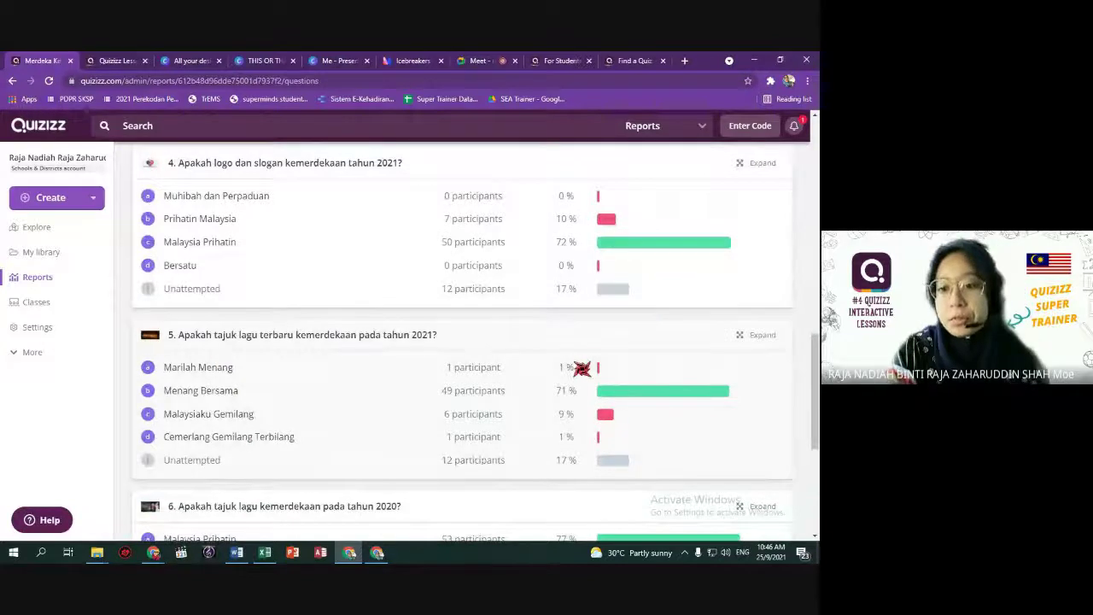
pyautogui.scroll(10, 581, 368)
pyautogui.click(398, 377)
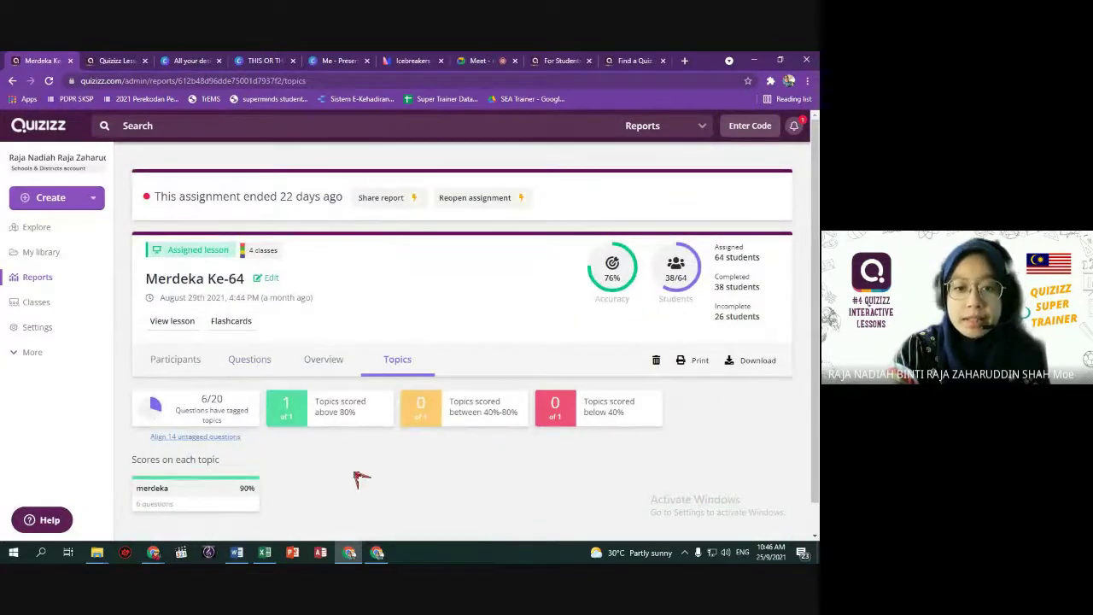
pyautogui.scroll(-1, 362, 478)
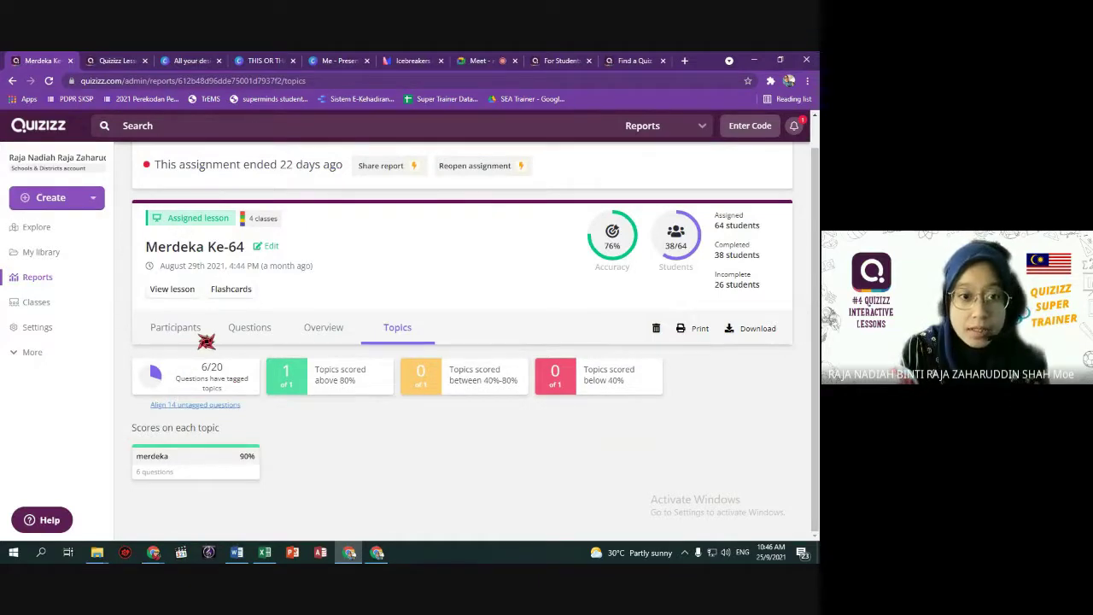
pyautogui.click(249, 329)
pyautogui.scroll(-3, 276, 517)
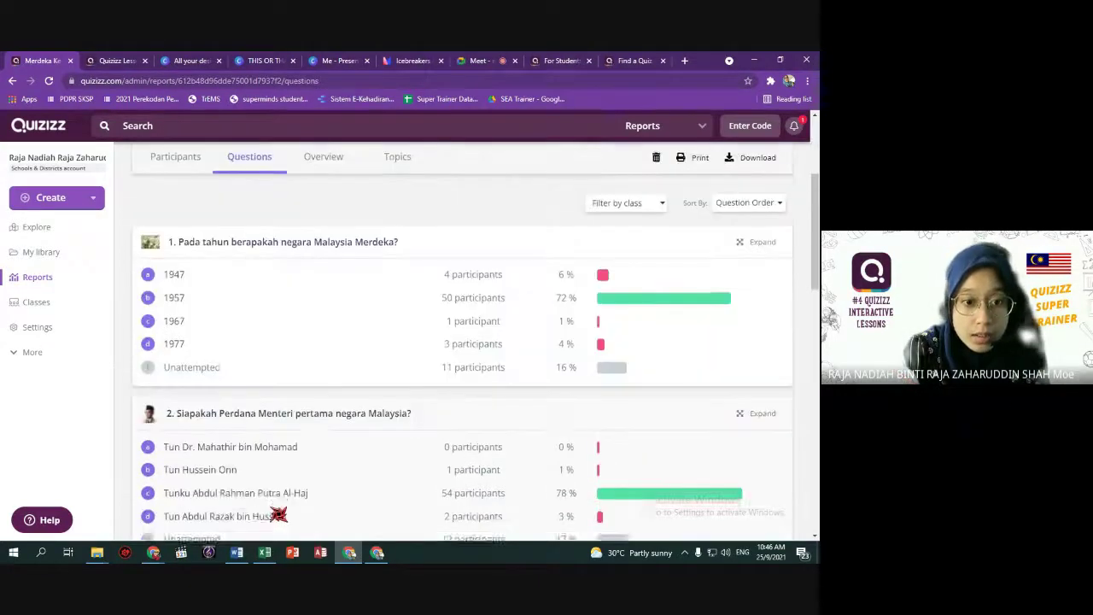
pyautogui.scroll(3, 281, 499)
# Open the MZ T2 - Tarian Singa lesson from My library and look over its first slides.
pyautogui.click(42, 252)
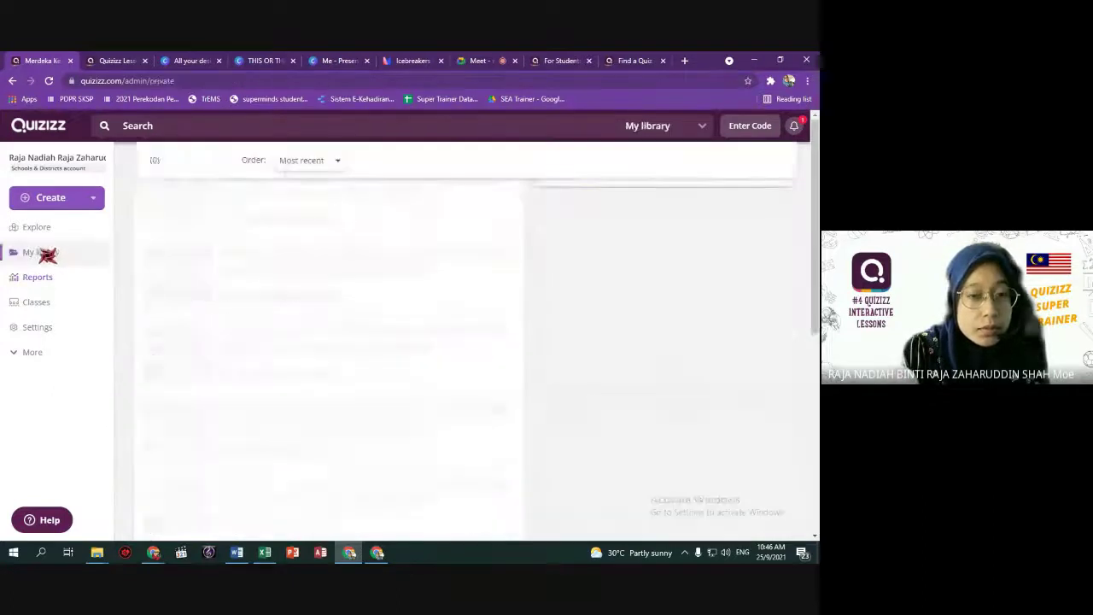
pyautogui.scroll(-5, 333, 461)
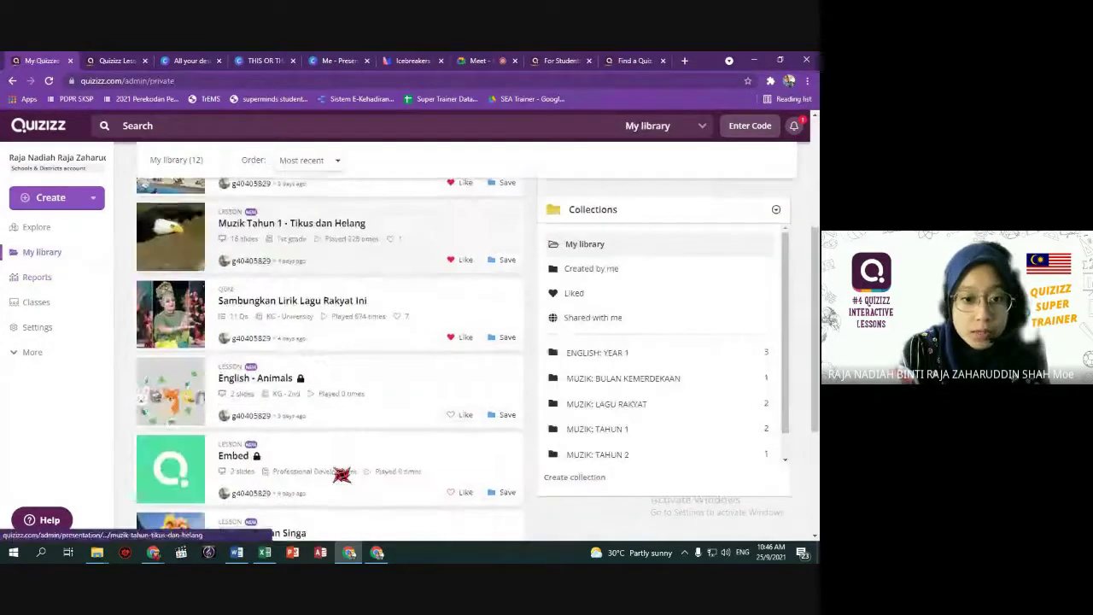
pyautogui.click(435, 336)
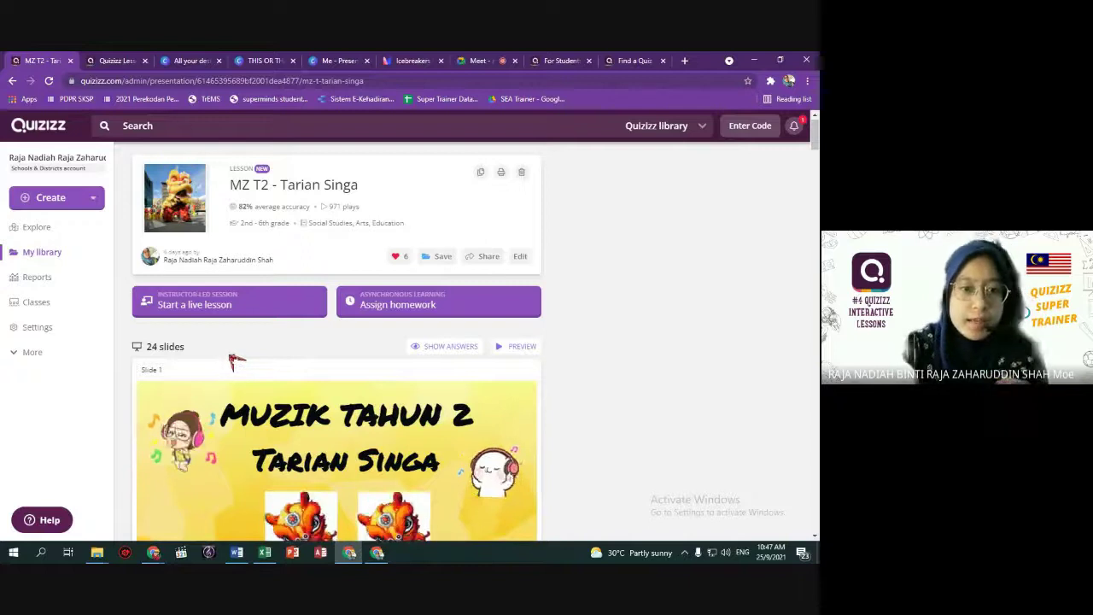
pyautogui.scroll(-5, 335, 369)
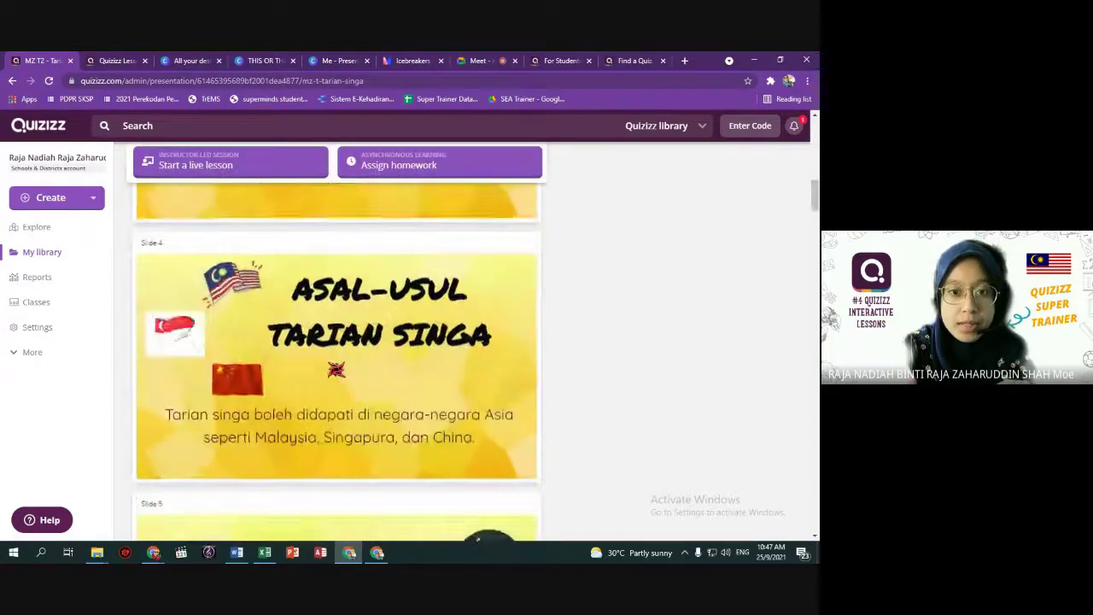
pyautogui.scroll(-15, 336, 369)
pyautogui.scroll(-20, 336, 369)
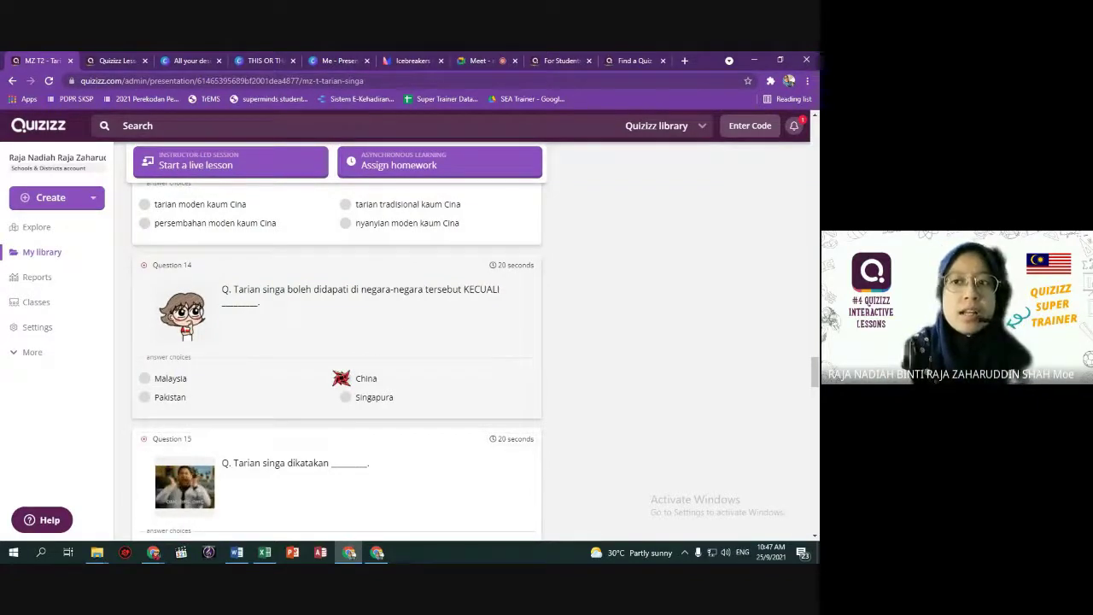
pyautogui.scroll(12, 341, 378)
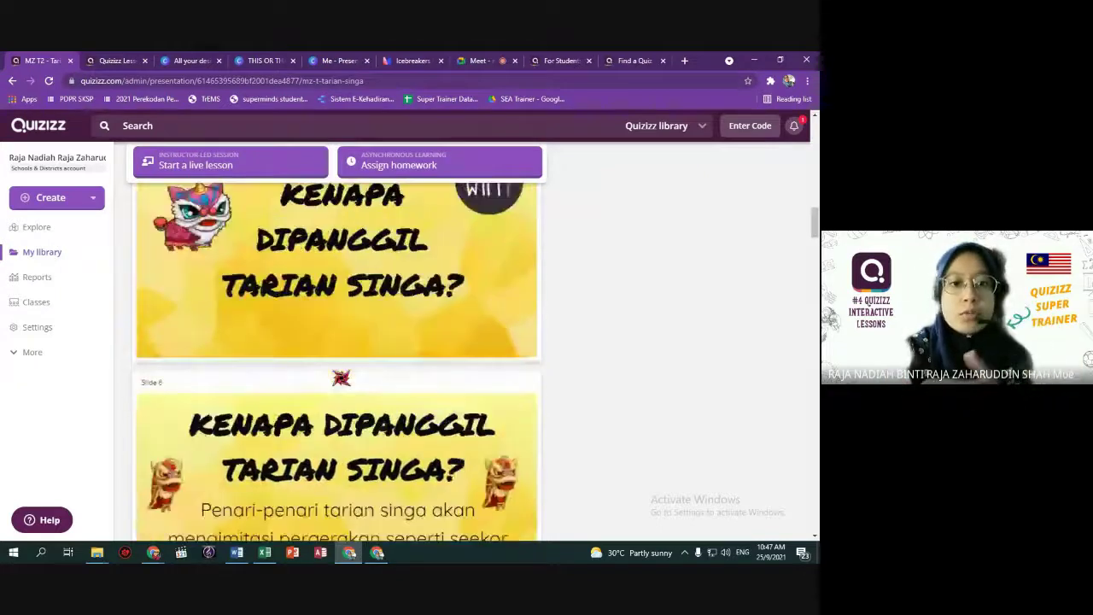
pyautogui.scroll(-15, 341, 378)
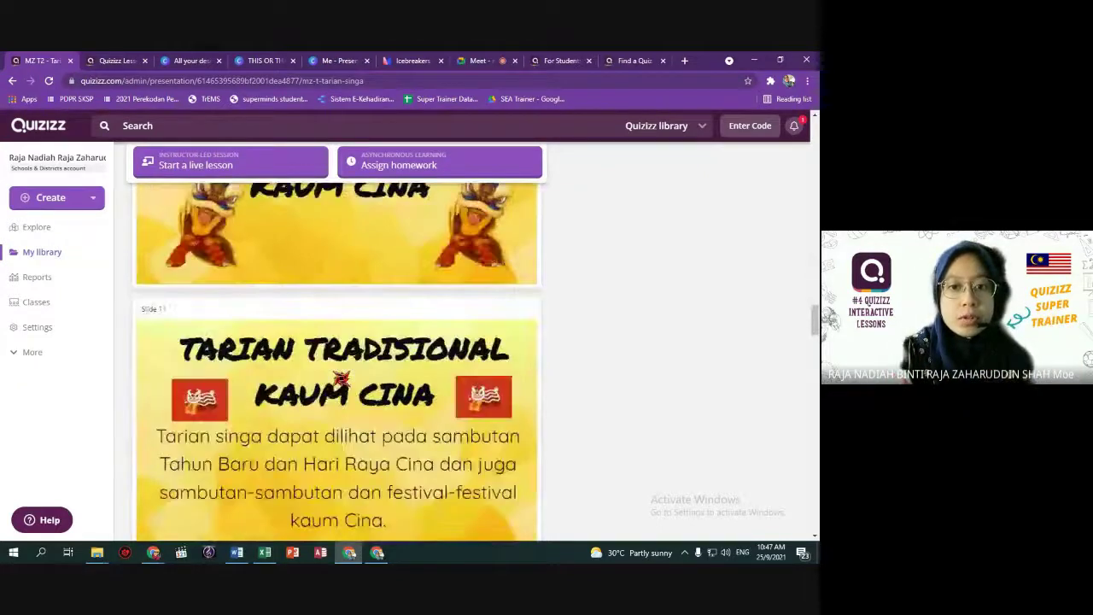
pyautogui.scroll(-12, 341, 377)
pyautogui.scroll(2, 343, 379)
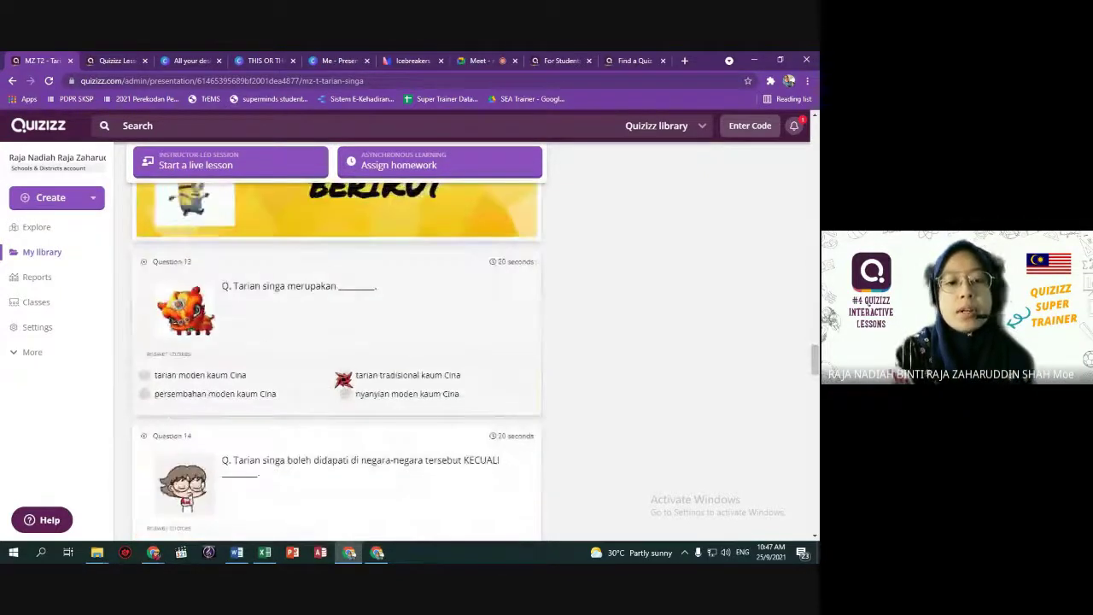
pyautogui.scroll(1, 350, 379)
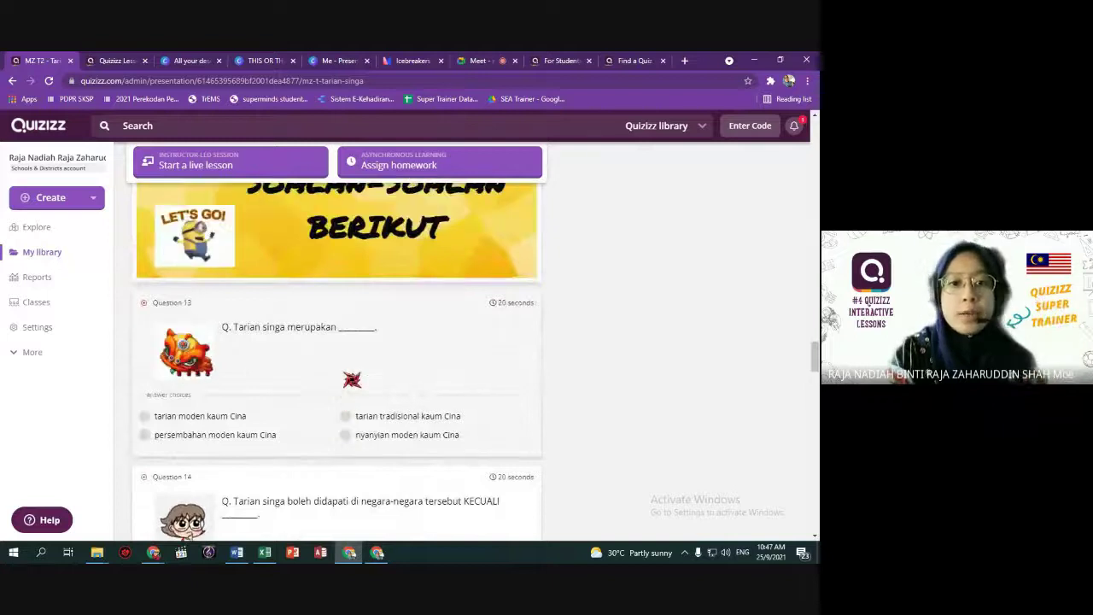
pyautogui.scroll(5, 352, 379)
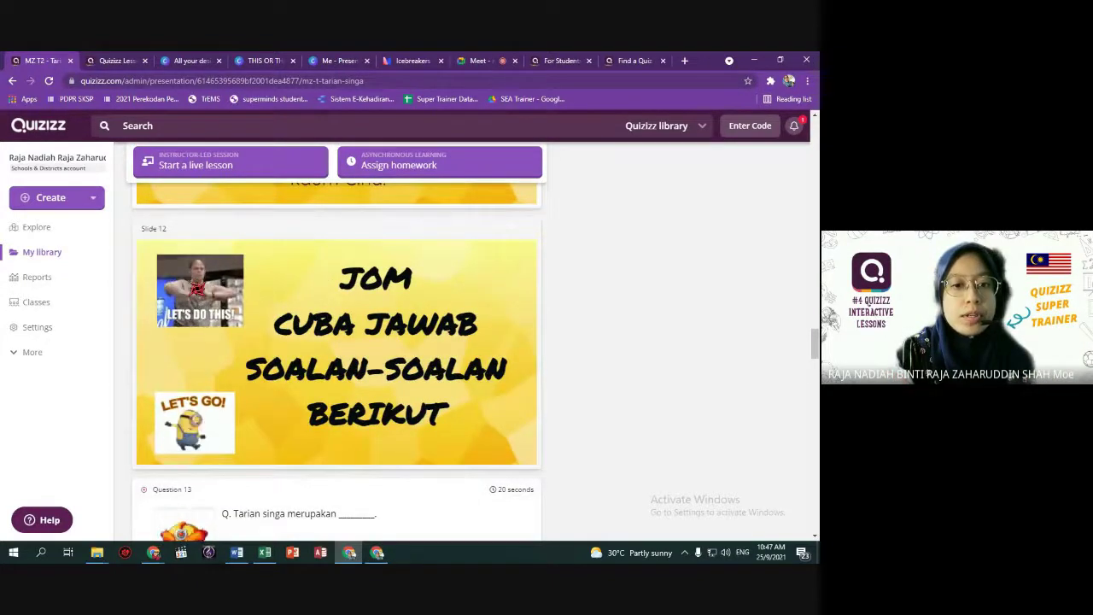
pyautogui.scroll(5, 350, 393)
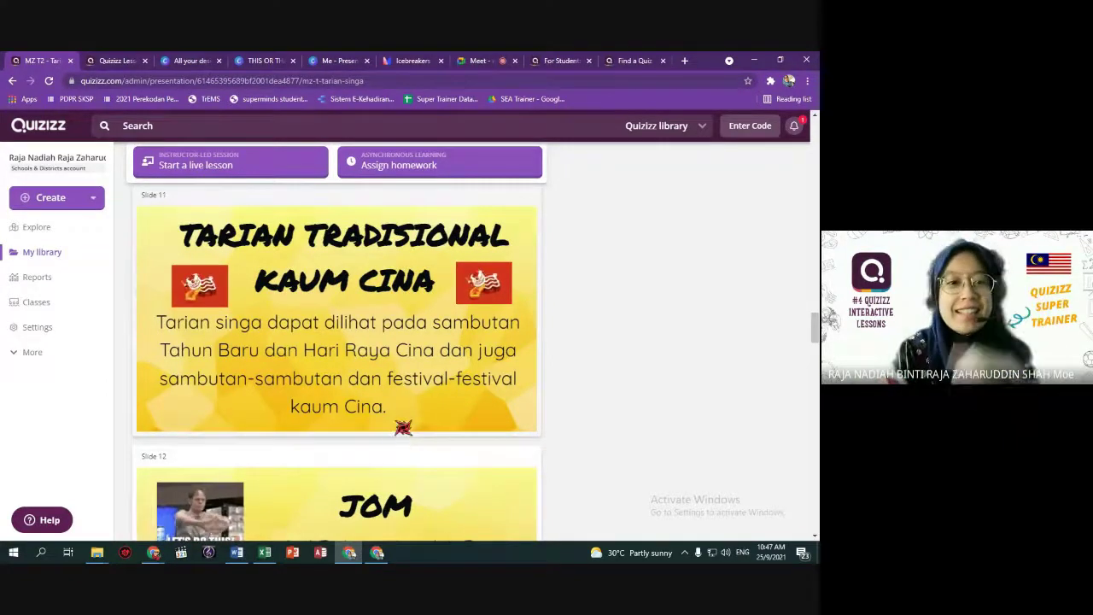
# Scroll through the lesson's remaining slides and questions, then back up.
pyautogui.scroll(-15, 267, 362)
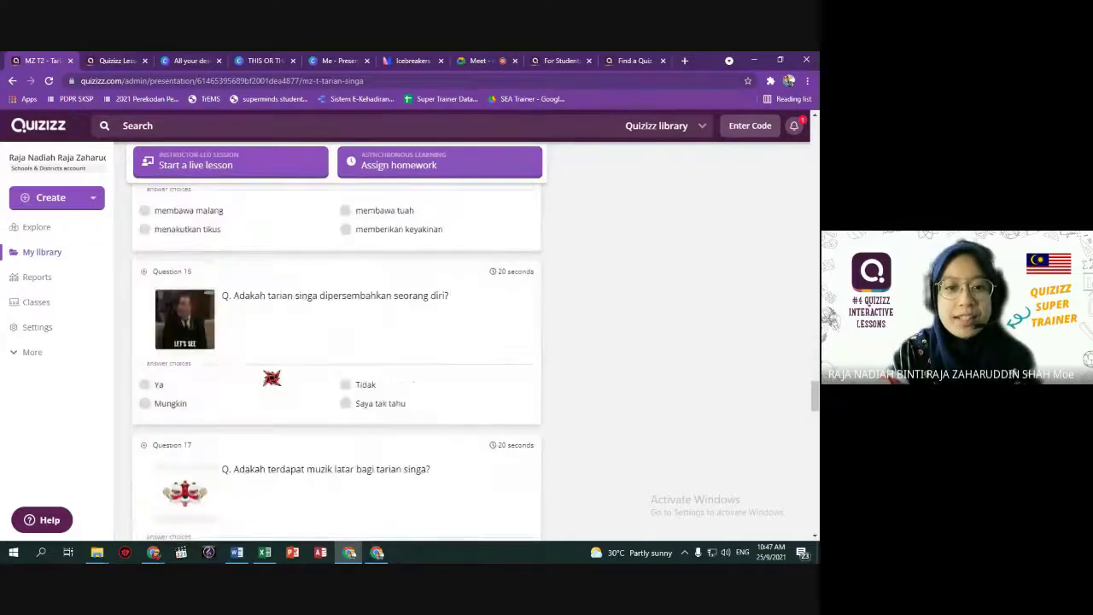
pyautogui.scroll(-4, 329, 425)
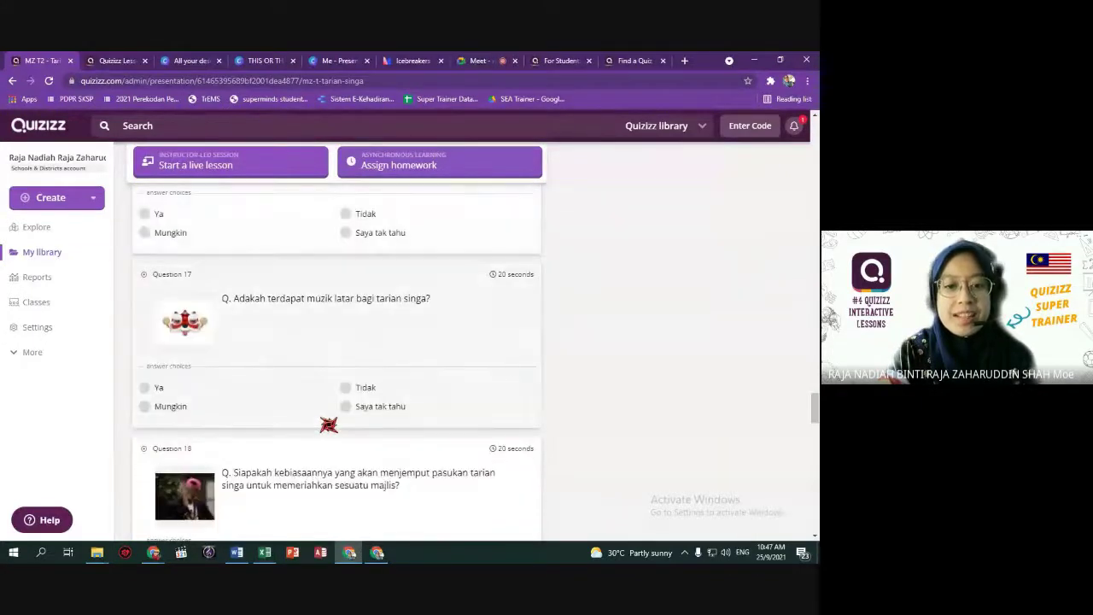
pyautogui.scroll(-4, 330, 424)
pyautogui.moveTo(195, 338)
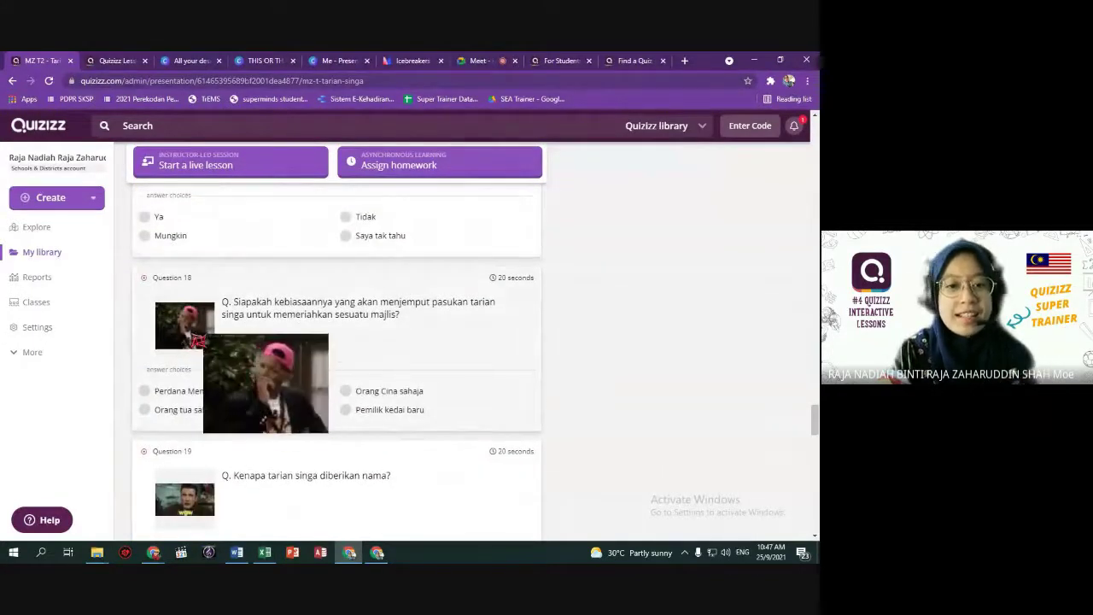
pyautogui.scroll(-4, 194, 340)
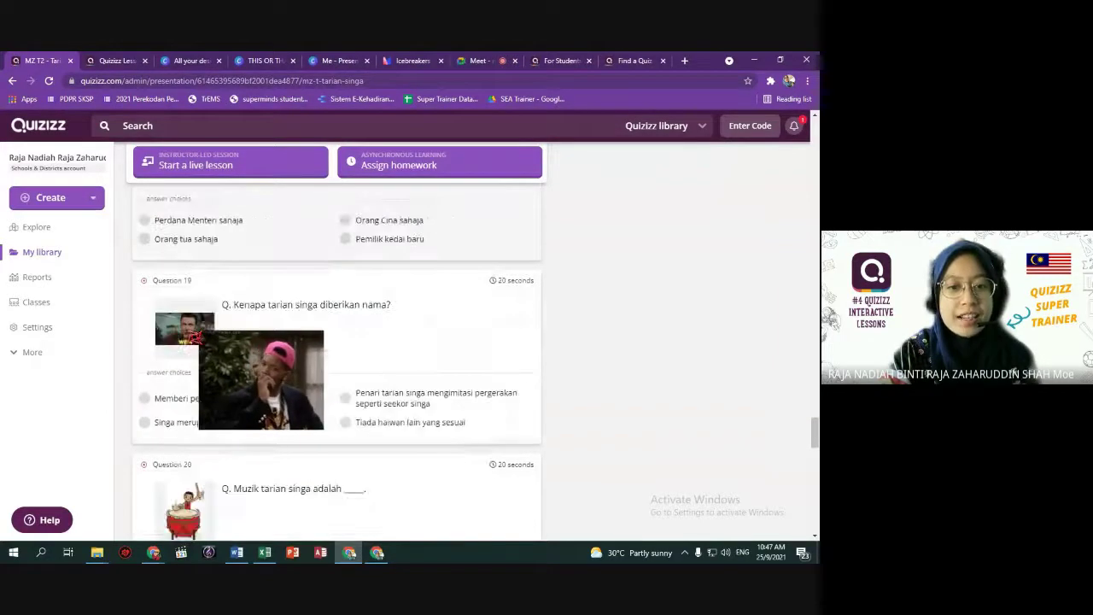
pyautogui.scroll(-8, 193, 333)
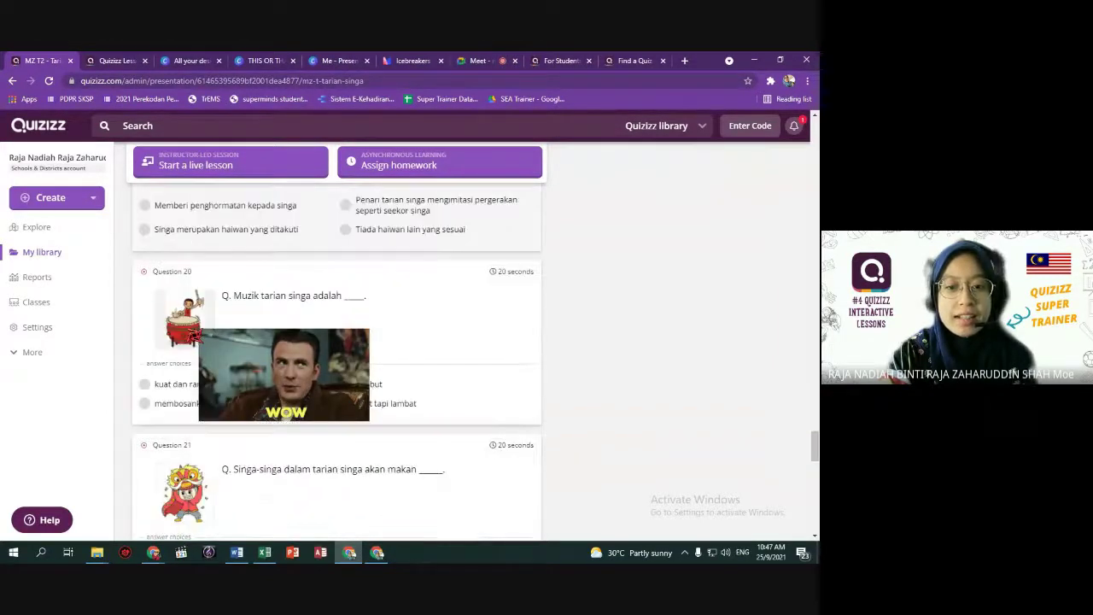
pyautogui.scroll(-4, 341, 447)
pyautogui.scroll(-2, 341, 448)
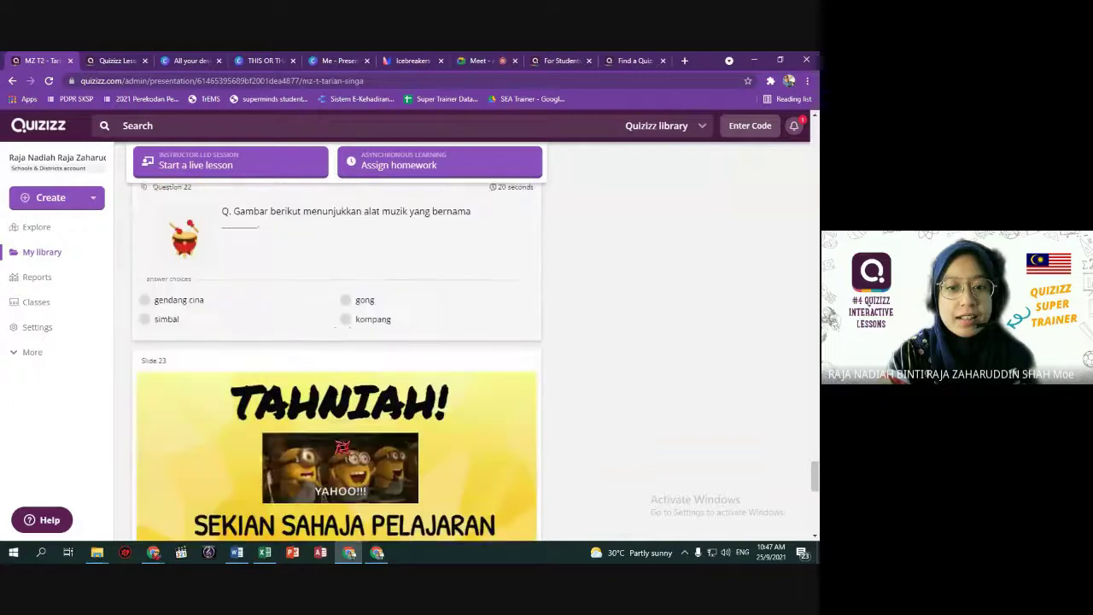
pyautogui.scroll(-2, 342, 447)
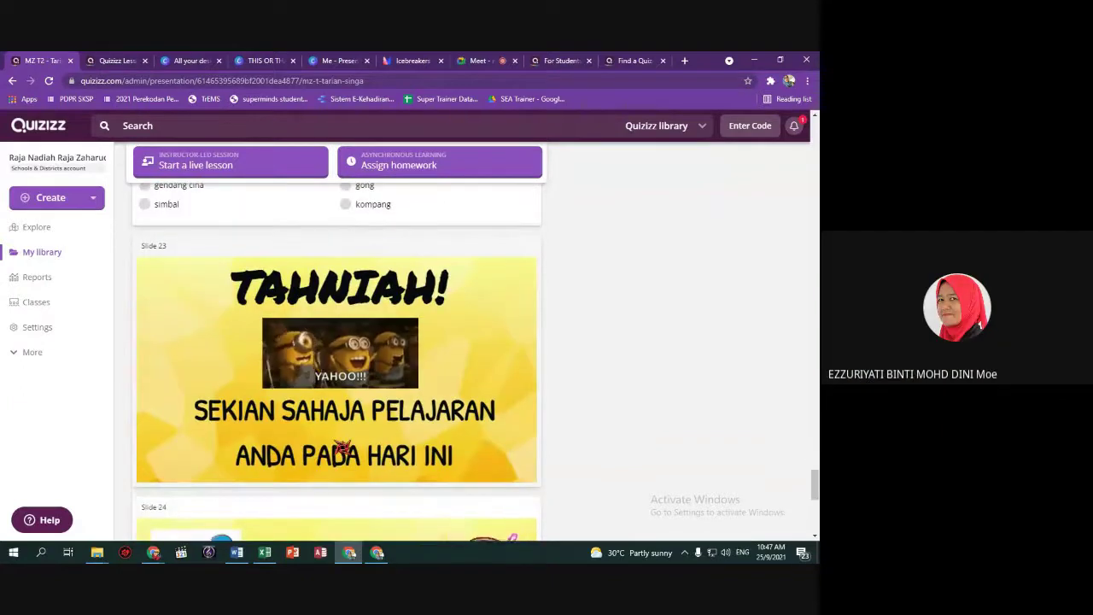
pyautogui.scroll(15, 342, 447)
pyautogui.scroll(15, 342, 446)
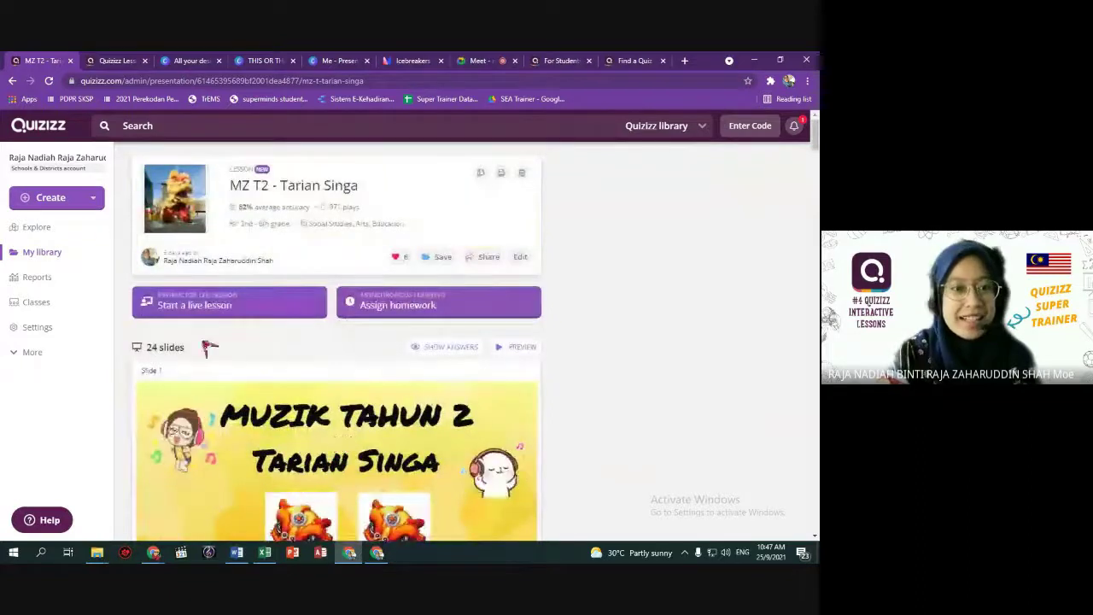
pyautogui.click(51, 198)
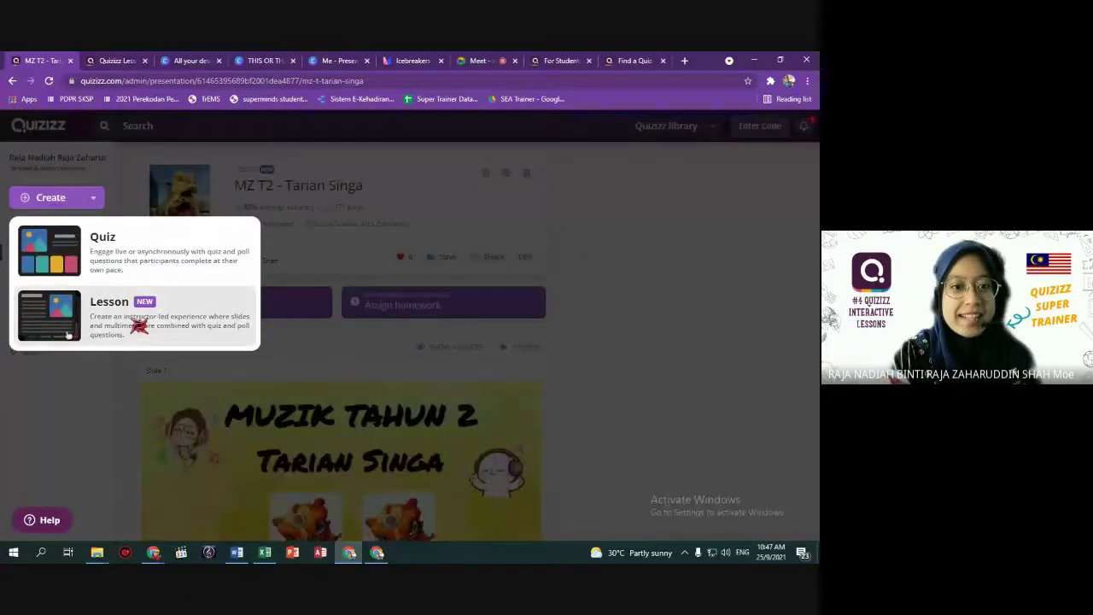
# Start a new lesson and preview the dark and purple basic themes before reverting to white.
pyautogui.click(137, 319)
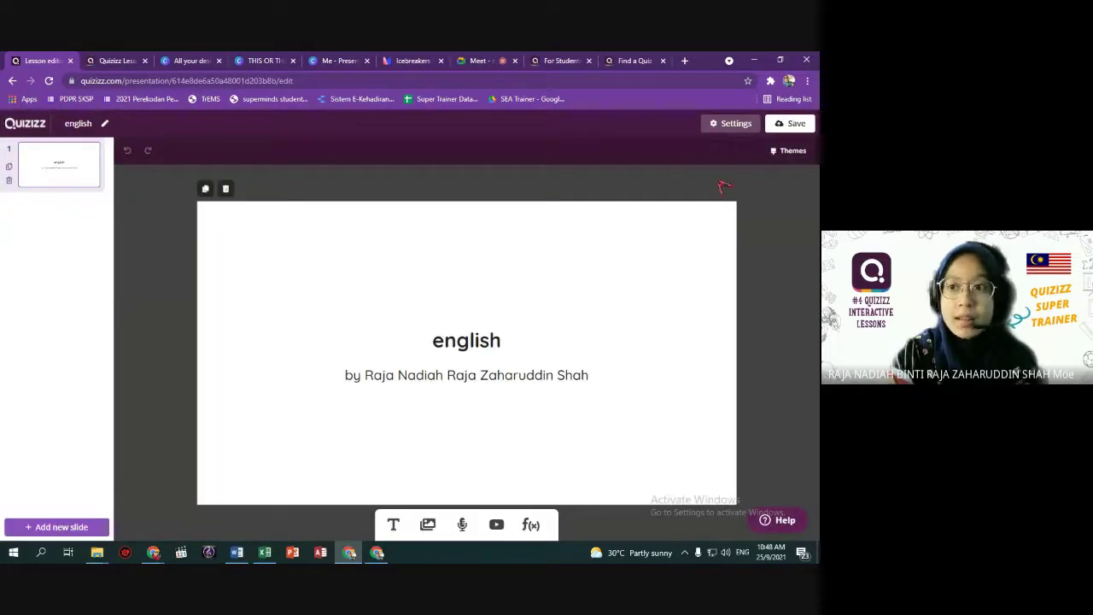
pyautogui.click(801, 152)
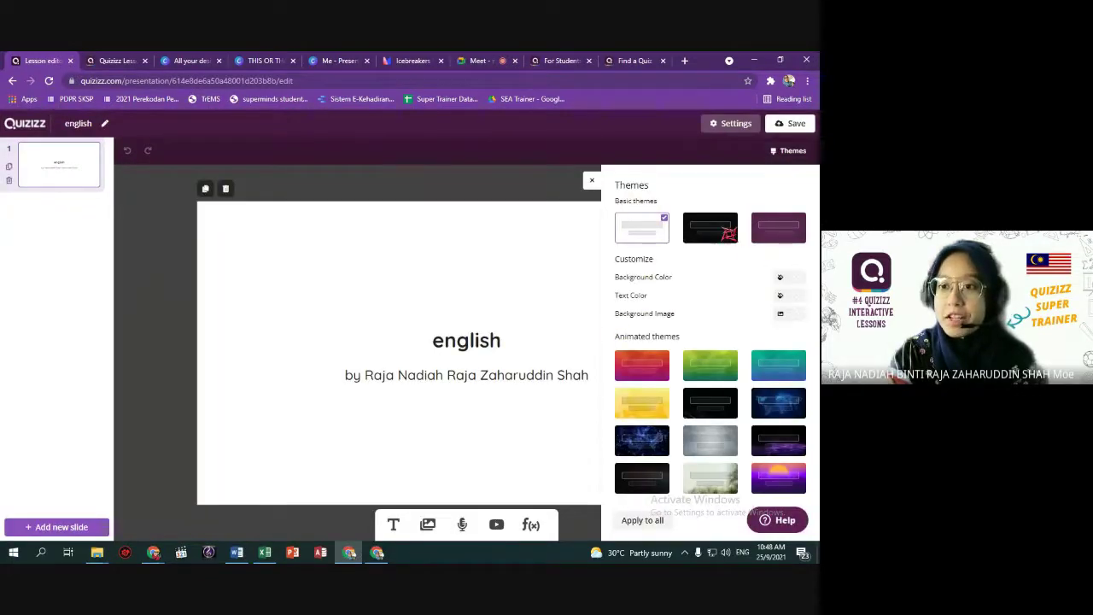
pyautogui.click(726, 232)
pyautogui.click(790, 241)
pyautogui.click(727, 244)
pyautogui.click(661, 236)
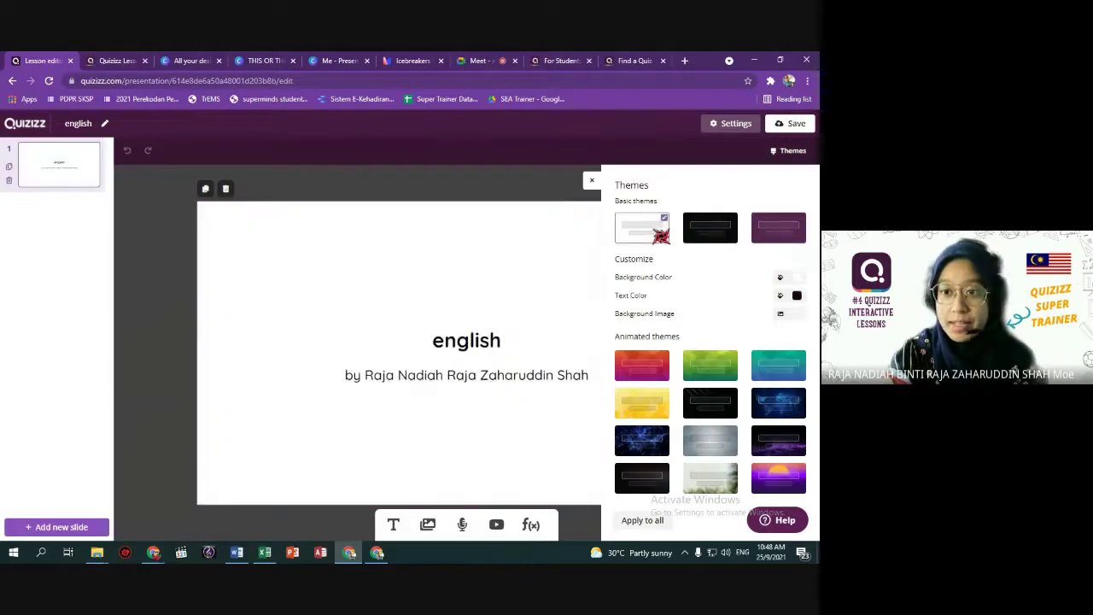
# Try the teal, purple-particle, grey and yellow animated themes, then settle on blue network.
pyautogui.click(709, 401)
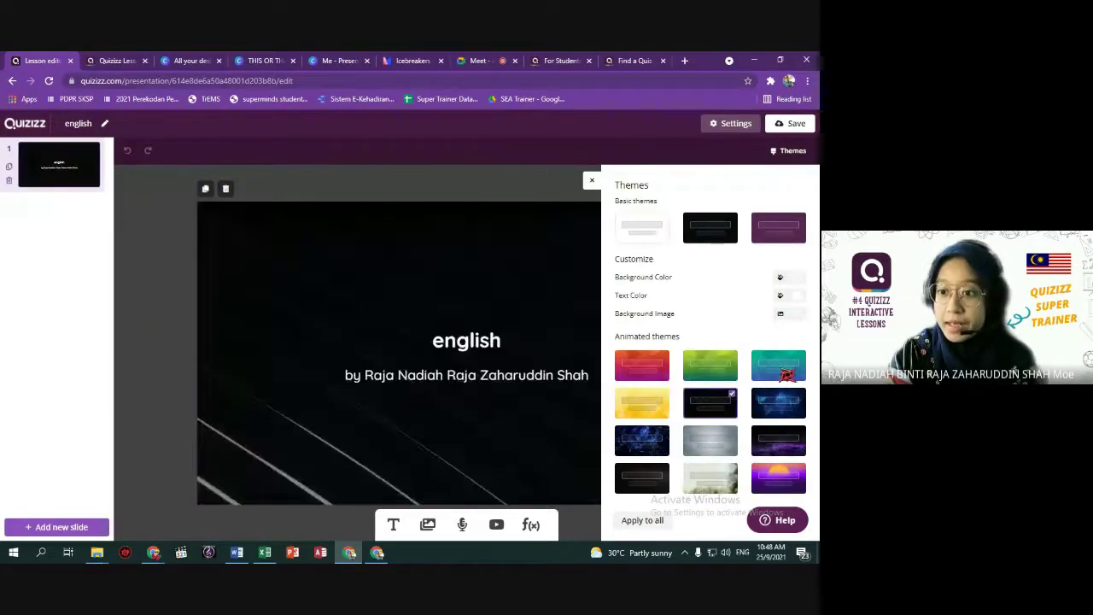
pyautogui.click(778, 364)
pyautogui.click(778, 438)
pyautogui.click(732, 440)
pyautogui.click(649, 404)
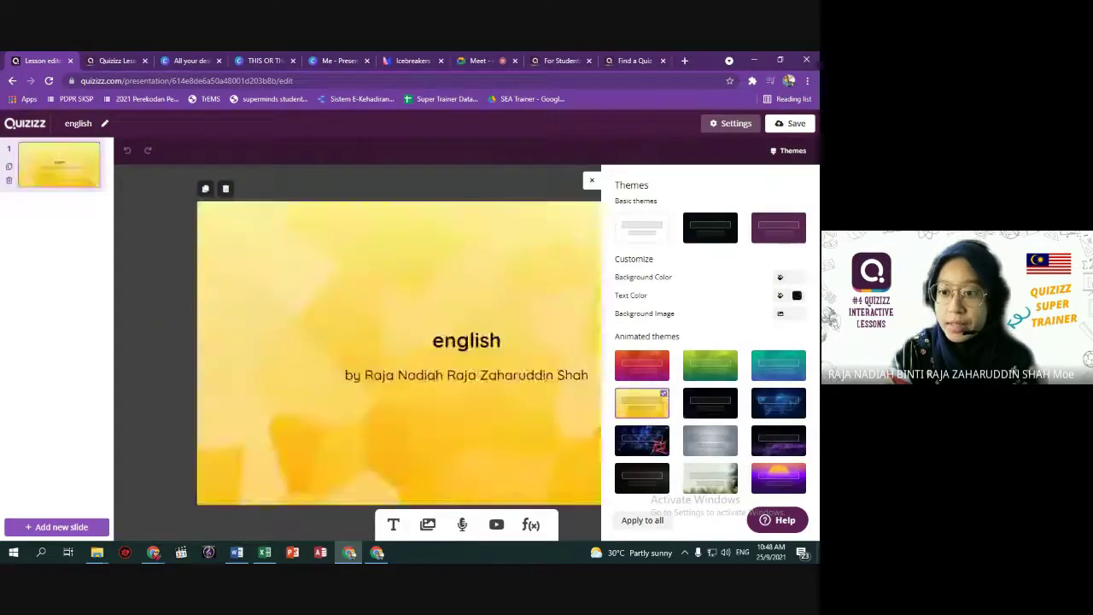
pyautogui.click(658, 432)
pyautogui.click(648, 403)
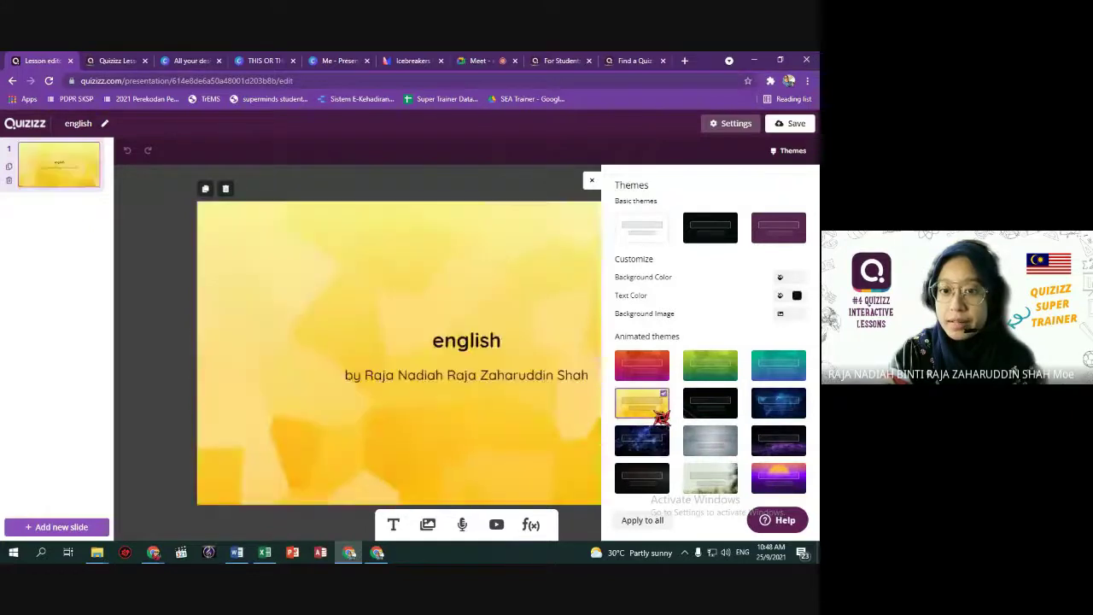
pyautogui.click(653, 437)
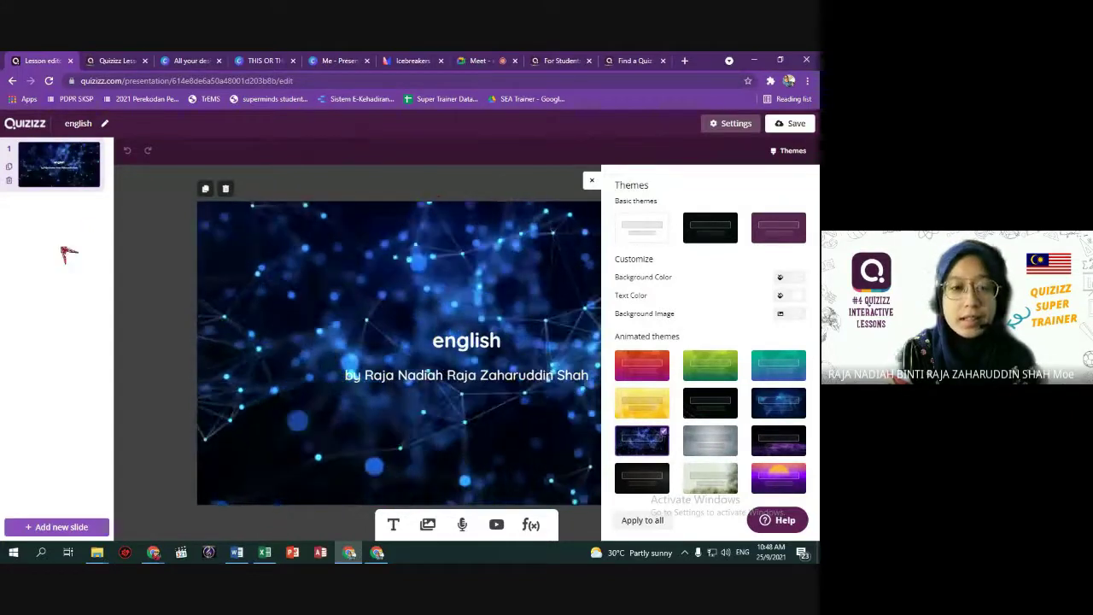
pyautogui.click(597, 184)
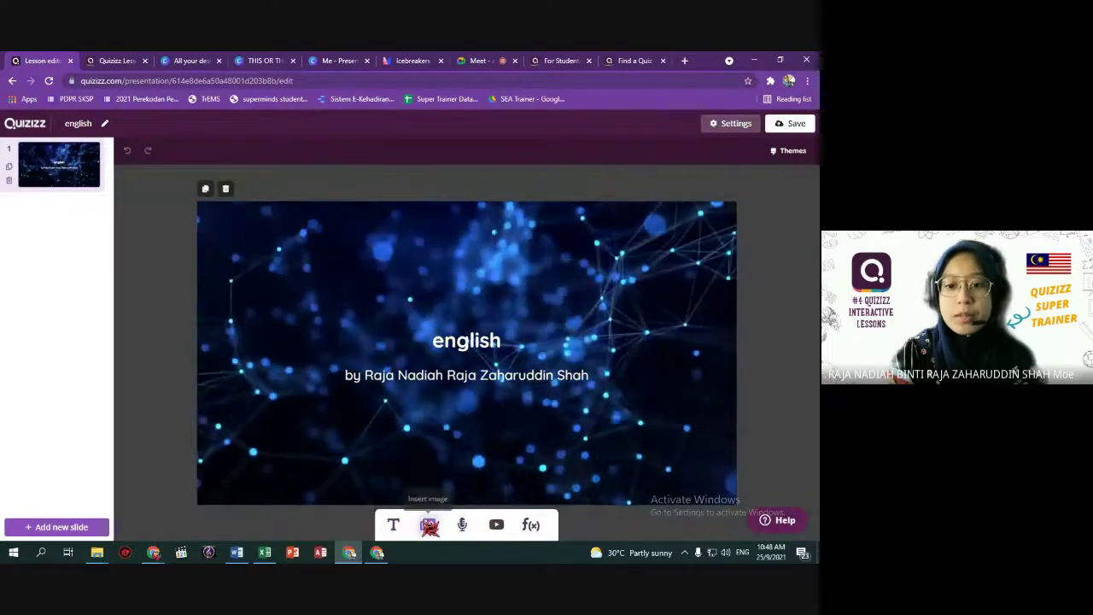
# Search images for 'animals gif', insert the elephant GIF, and move it to the slide's top-left.
pyautogui.click(430, 525)
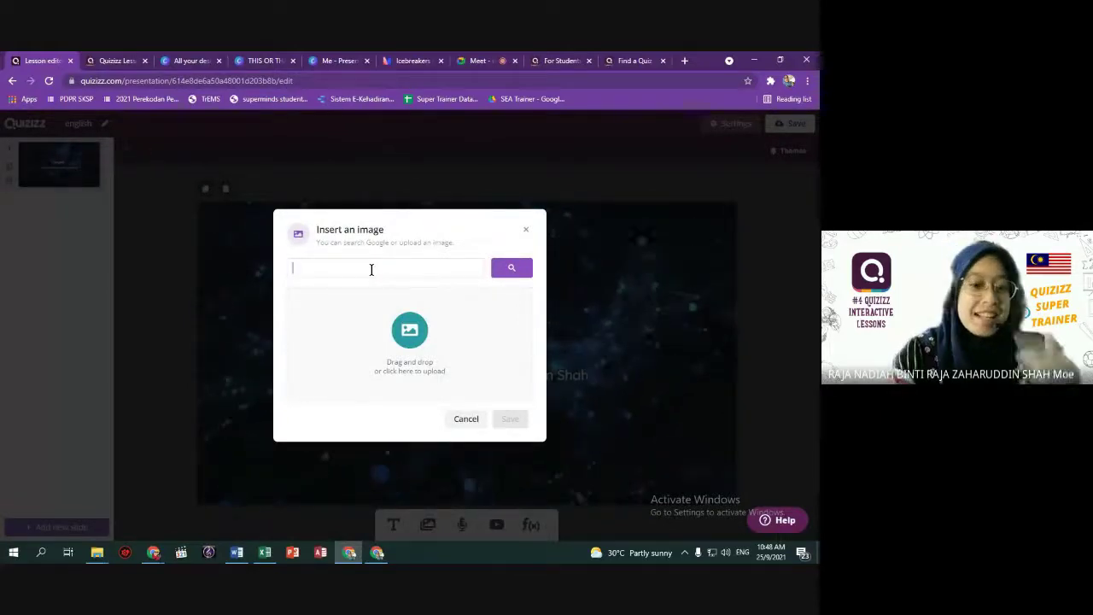
pyautogui.write('anim')
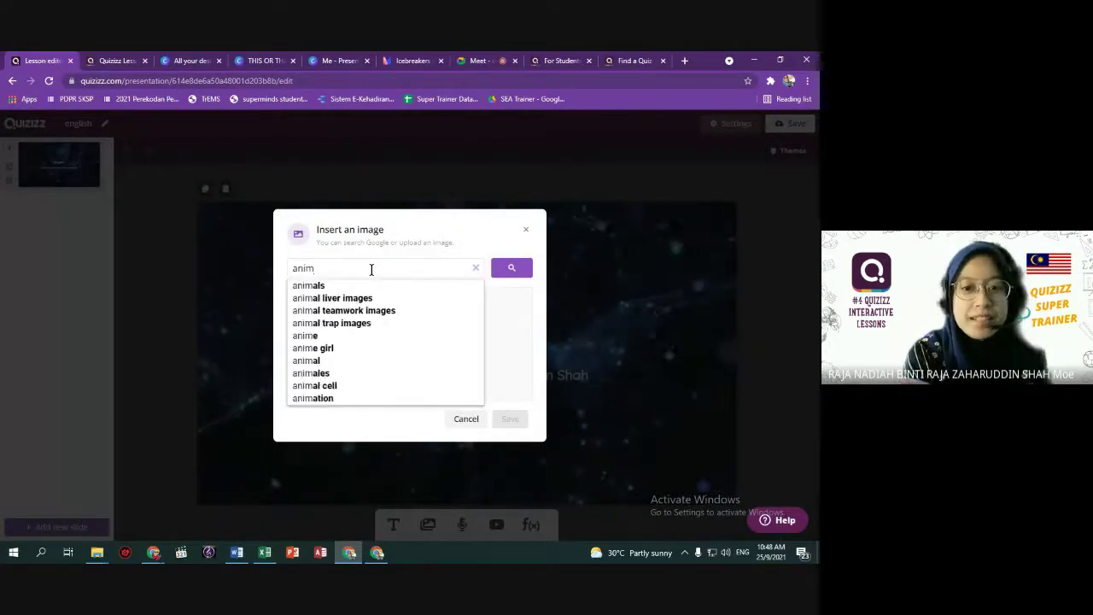
pyautogui.write('als gif')
pyautogui.press('Return')
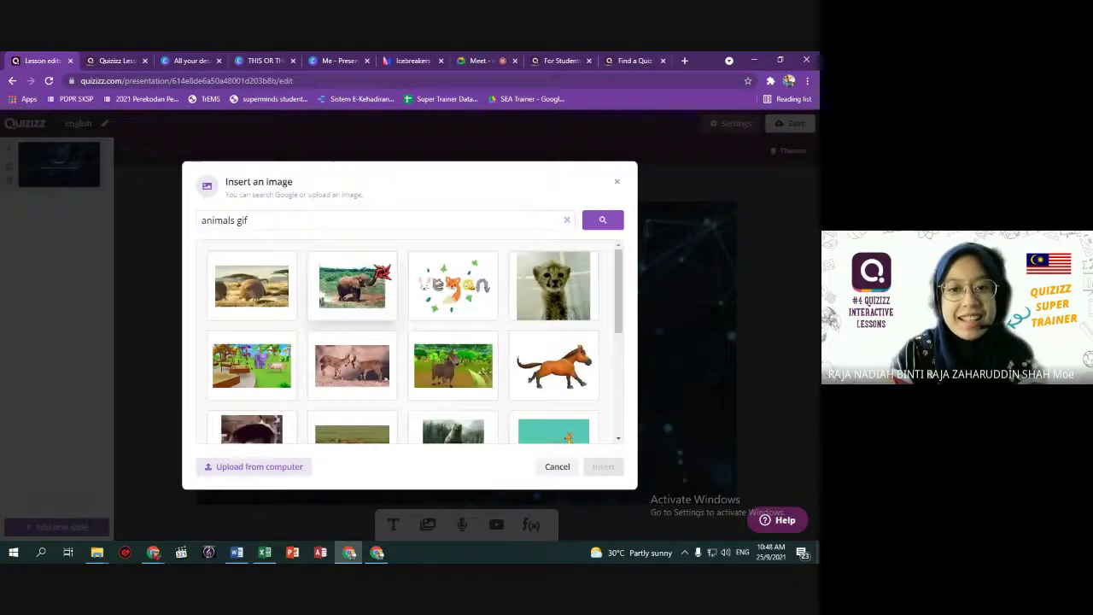
pyautogui.click(364, 302)
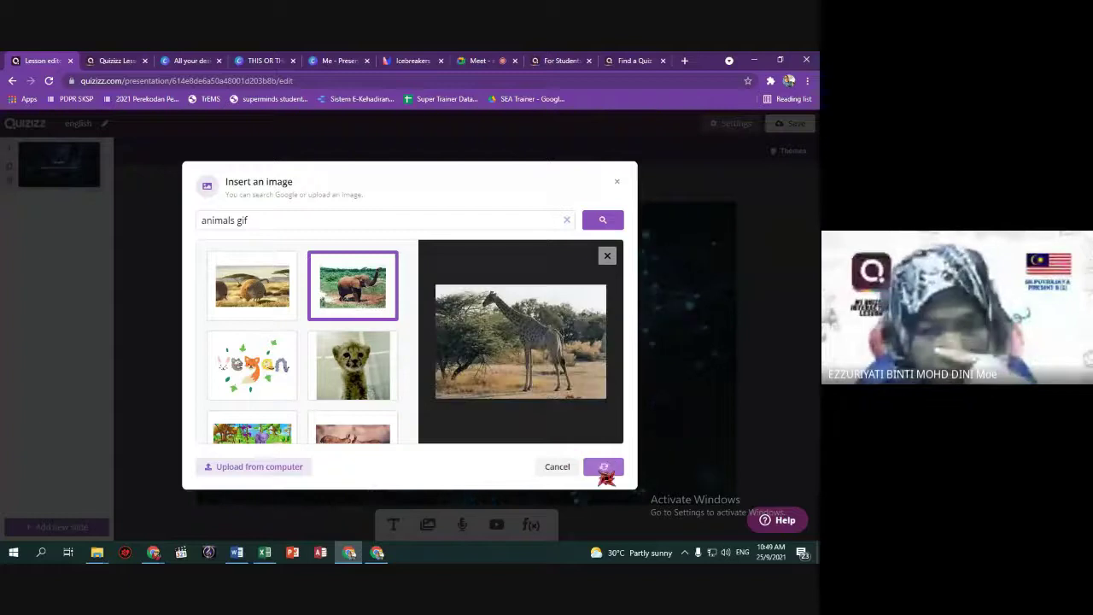
pyautogui.click(604, 469)
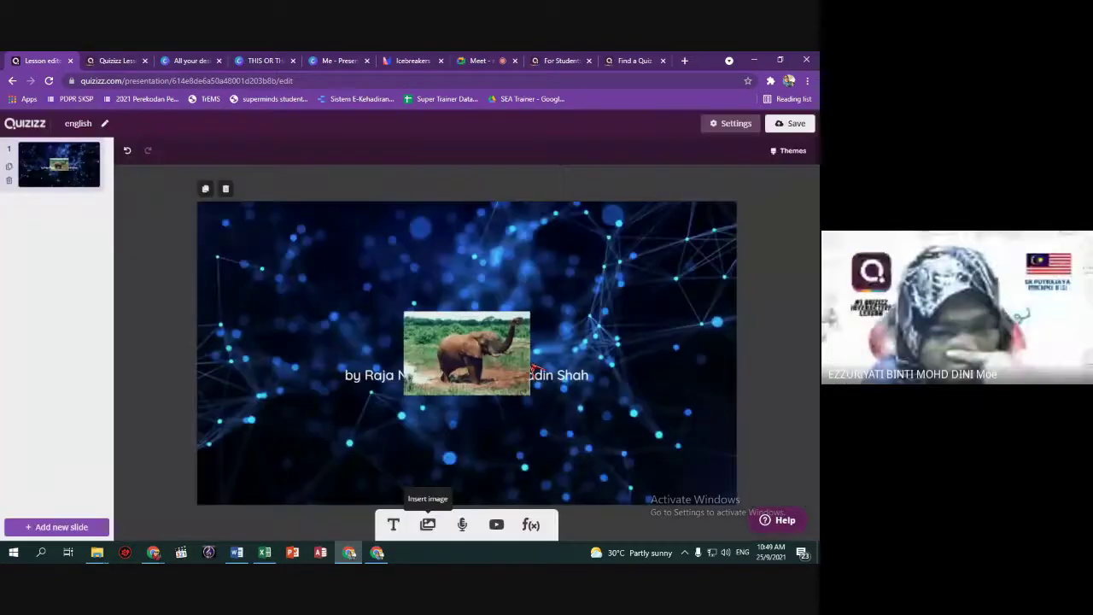
pyautogui.moveTo(525, 374); pyautogui.dragTo(403, 340)
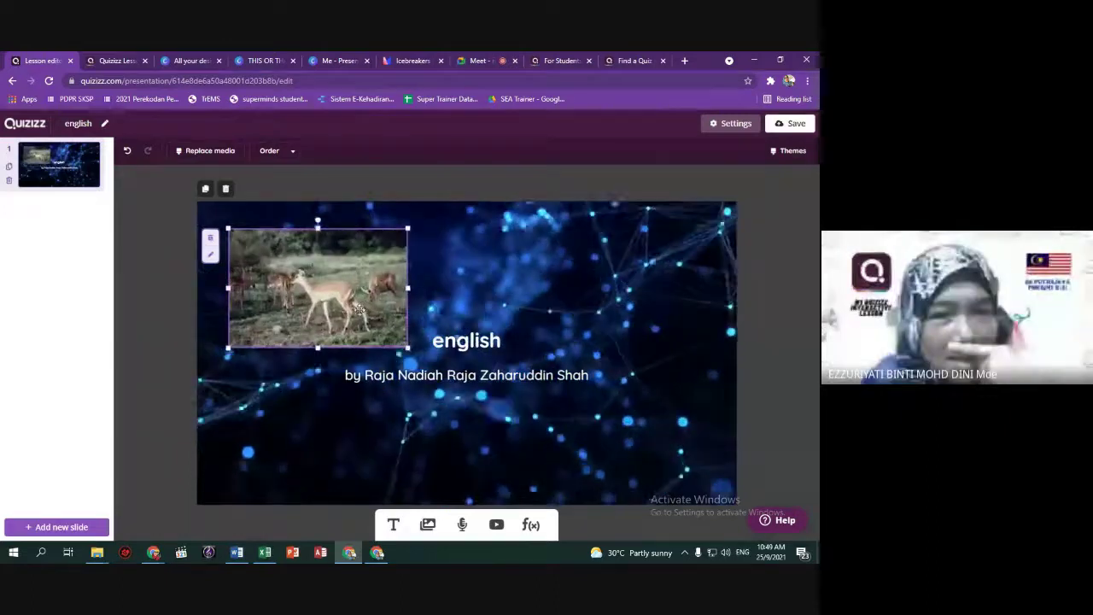
# Add a plain text box under the author line and drag its bottom edge up to shorten it.
pyautogui.click(478, 344)
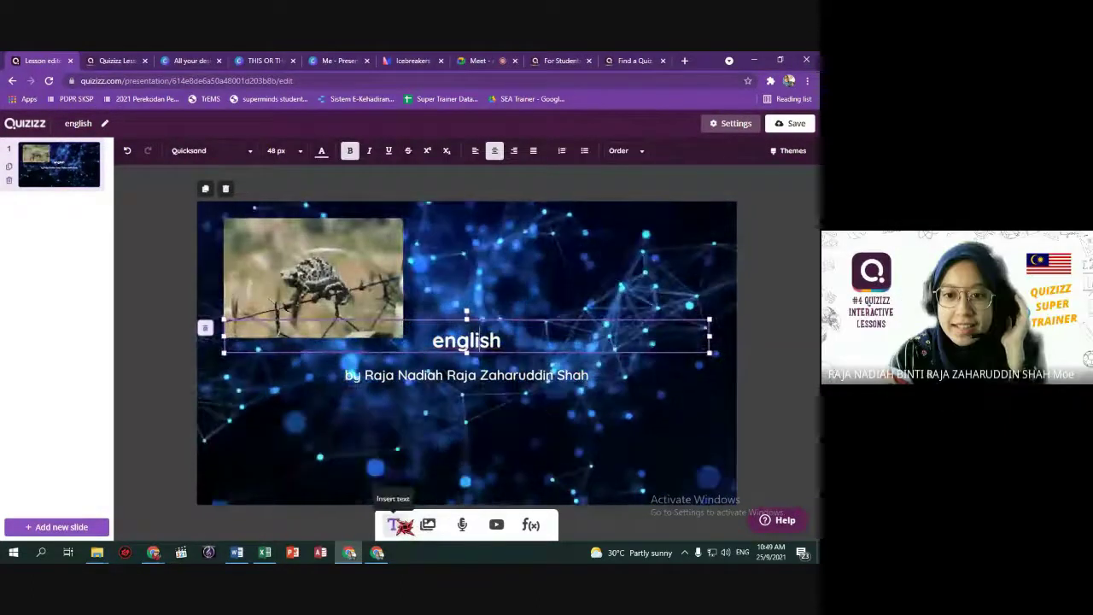
pyautogui.click(398, 524)
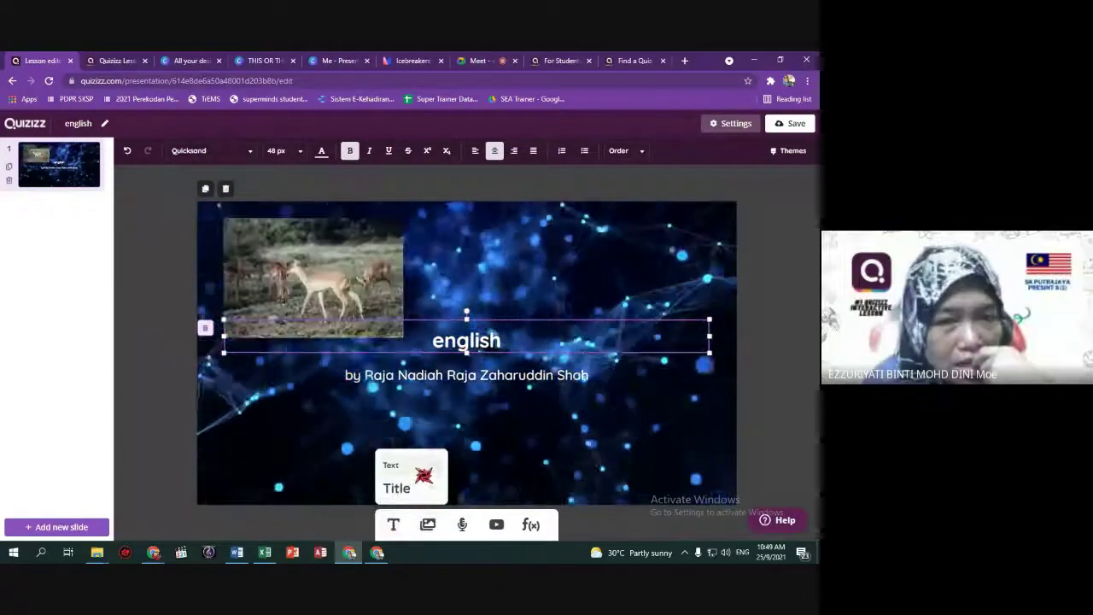
pyautogui.click(398, 488)
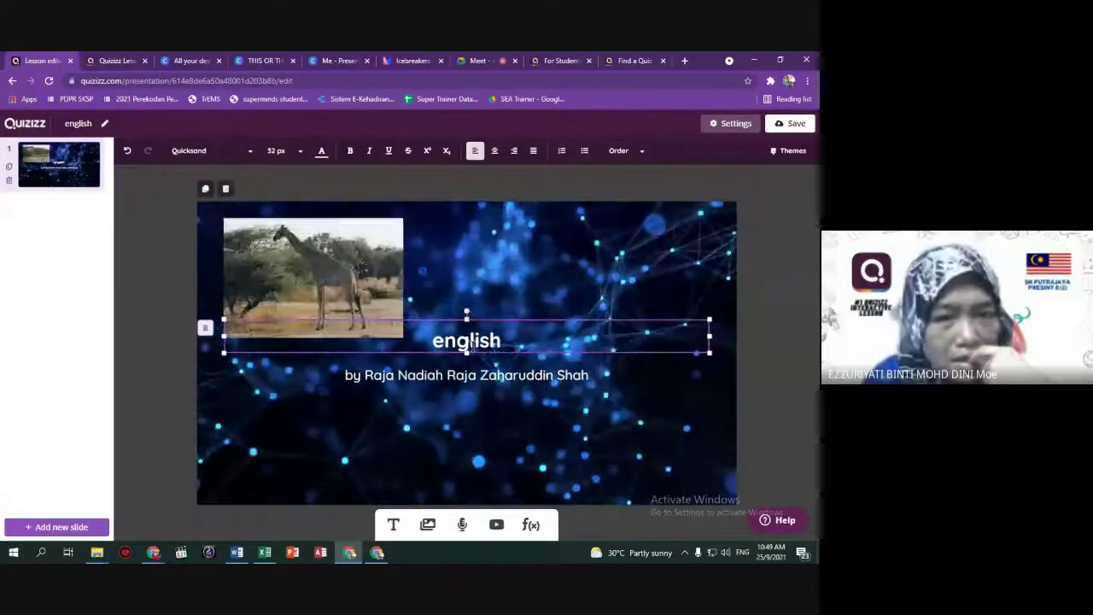
pyautogui.click(386, 305)
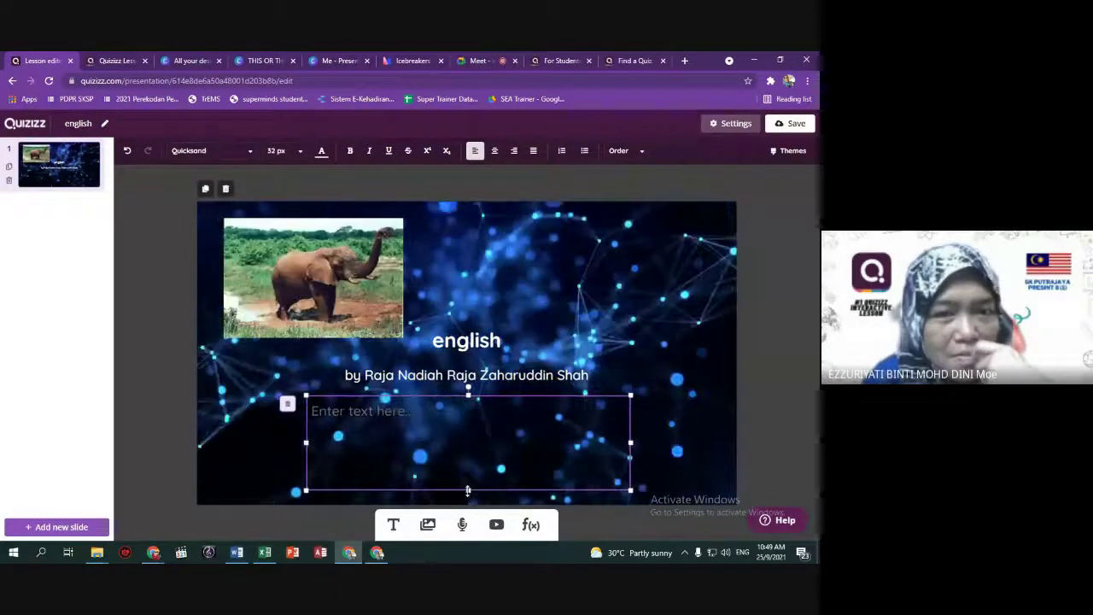
pyautogui.moveTo(468, 490); pyautogui.dragTo(468, 425)
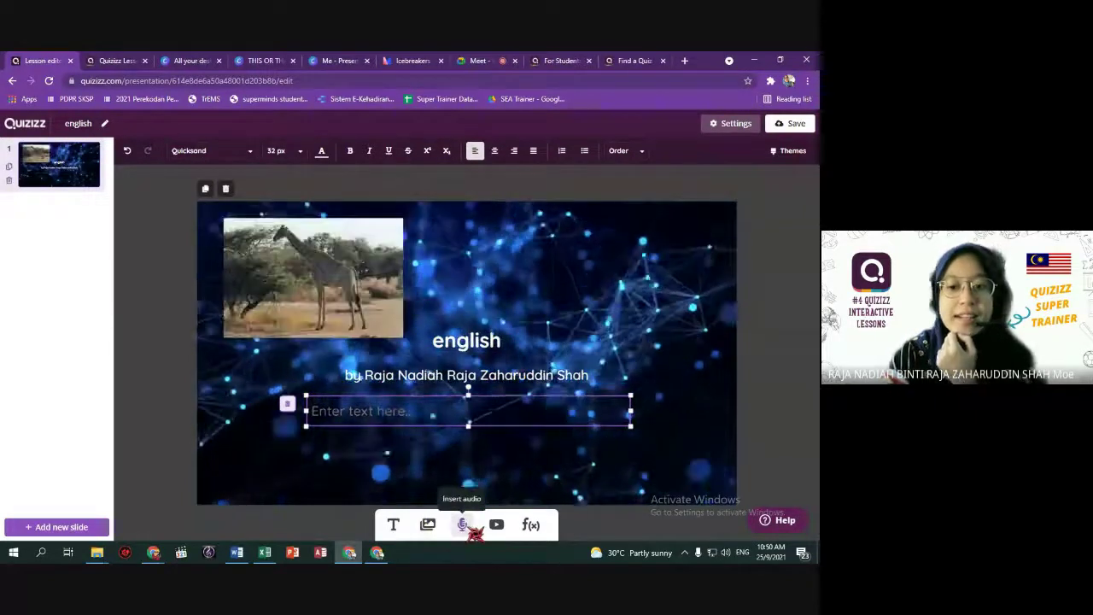
pyautogui.click(465, 525)
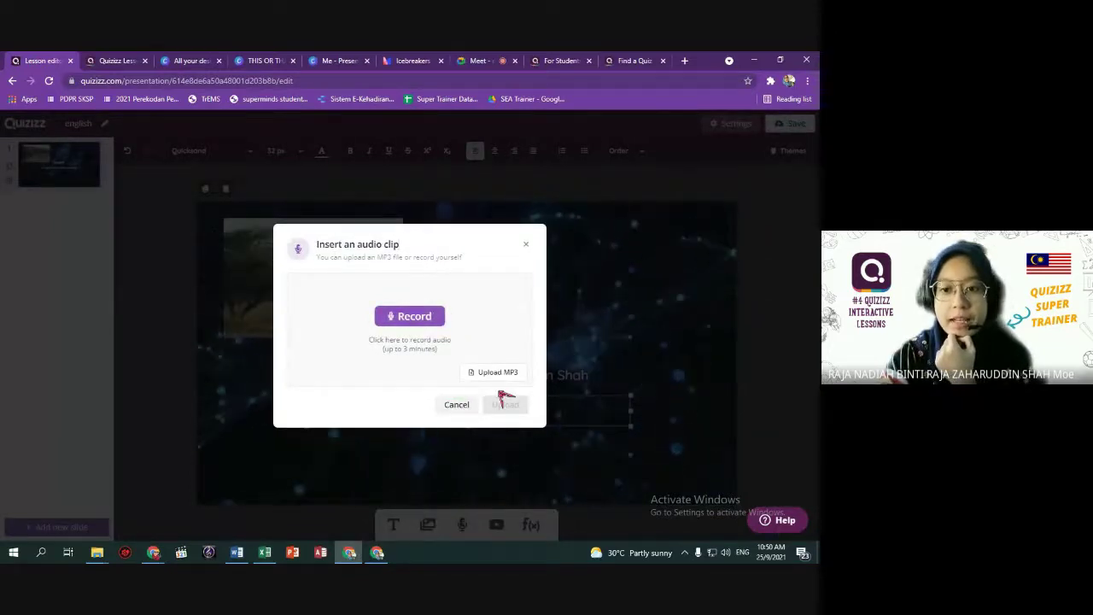
pyautogui.click(458, 405)
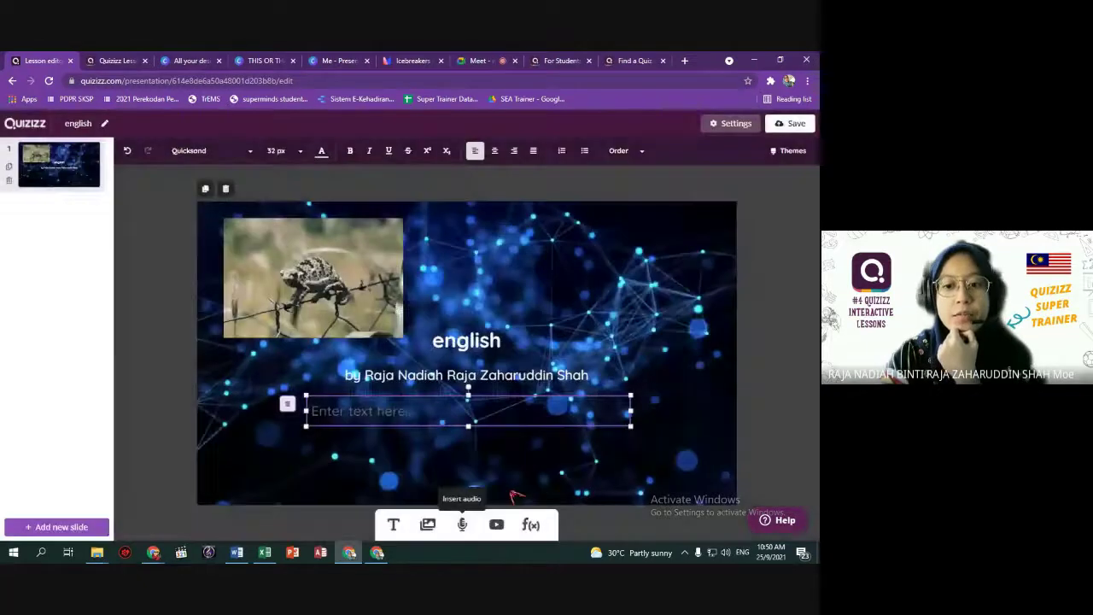
pyautogui.click(497, 525)
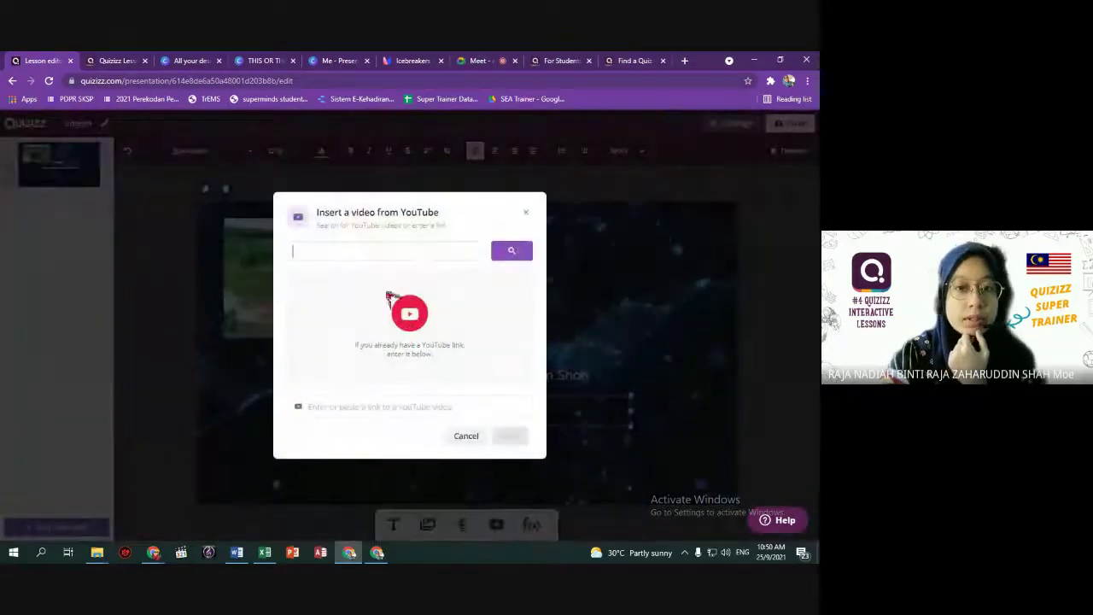
# Search YouTube for 'animals at the zoo', pick Zoo Animals for Kids, start it near 05:46, and insert it.
pyautogui.write('animals')
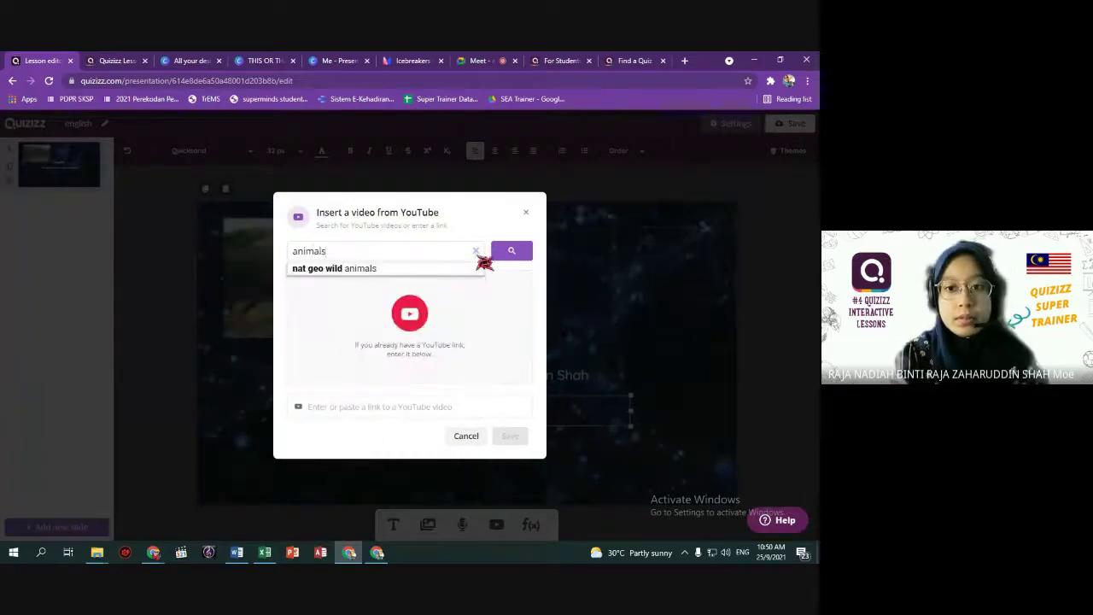
pyautogui.click(510, 251)
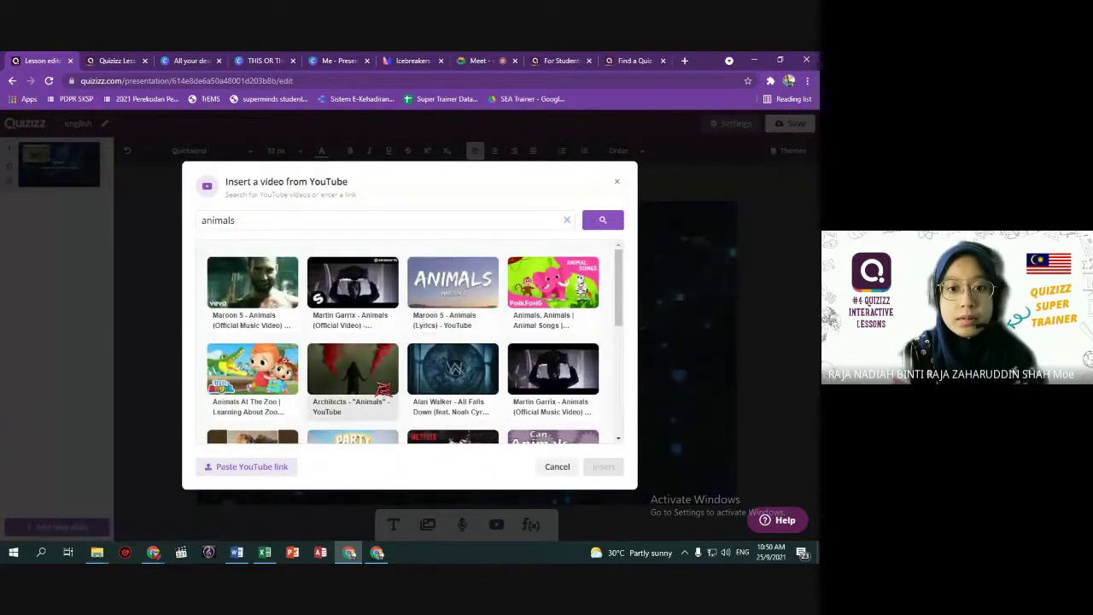
pyautogui.scroll(-1, 352, 367)
pyautogui.click(311, 222)
pyautogui.write('at the zoo')
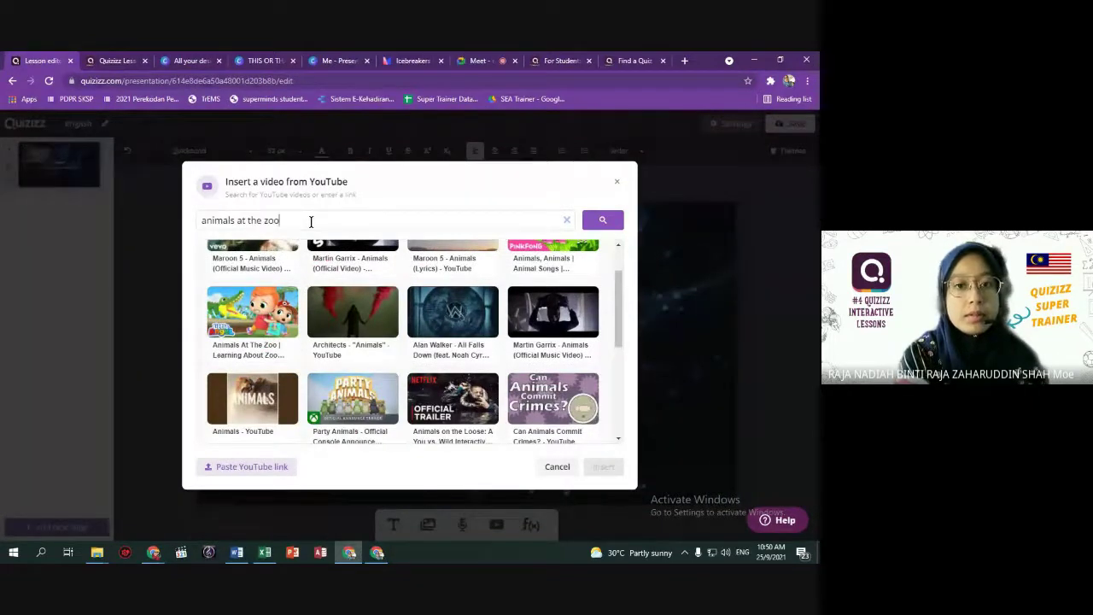
pyautogui.press('Return')
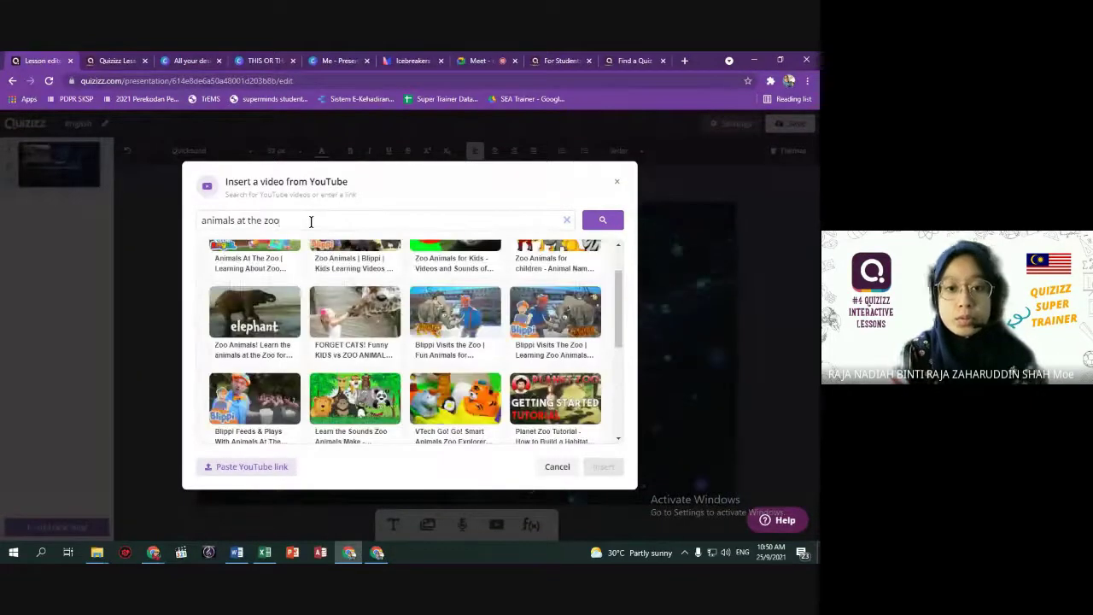
pyautogui.scroll(1, 316, 291)
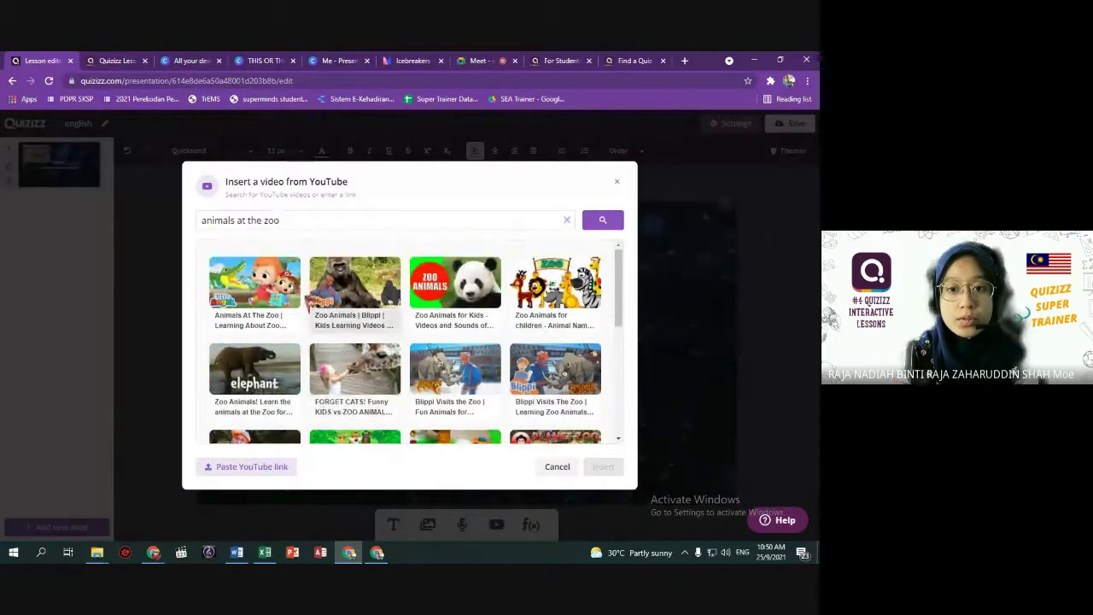
pyautogui.click(455, 286)
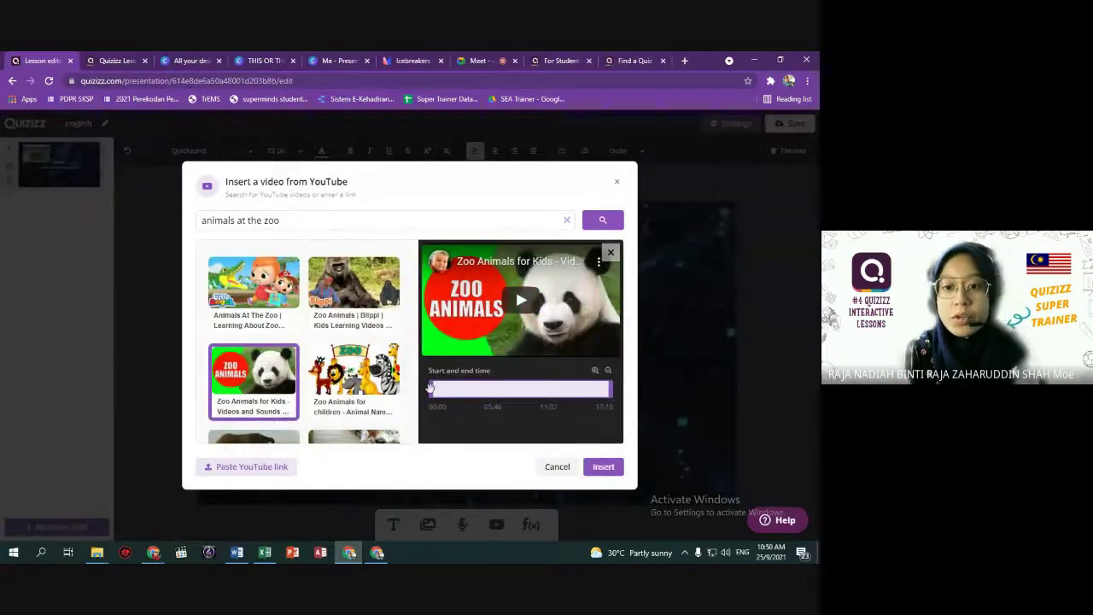
pyautogui.moveTo(452, 390); pyautogui.dragTo(483, 390)
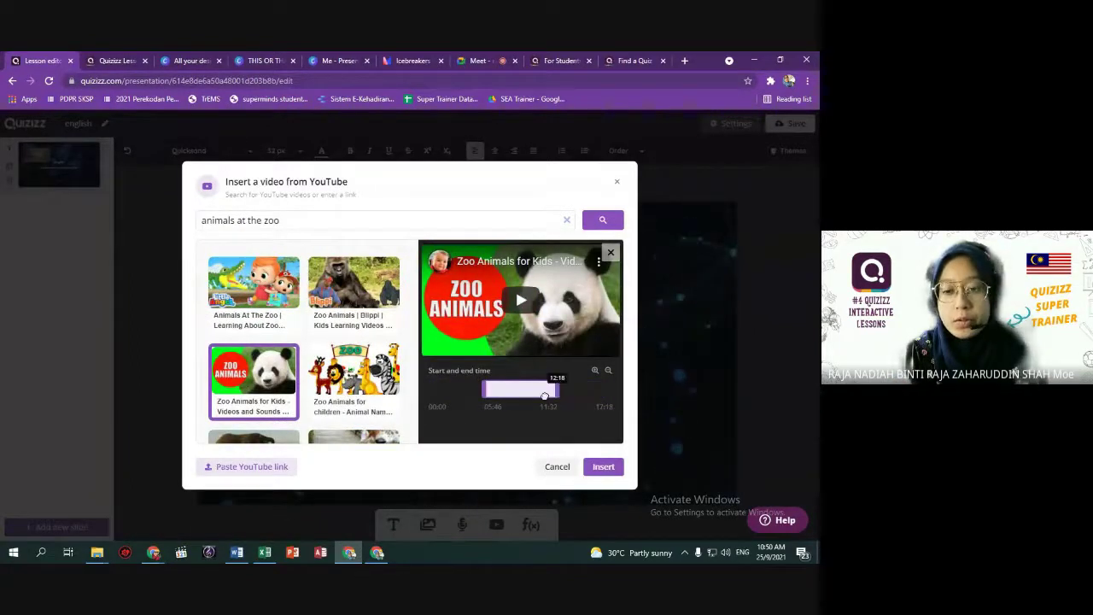
pyautogui.click(604, 468)
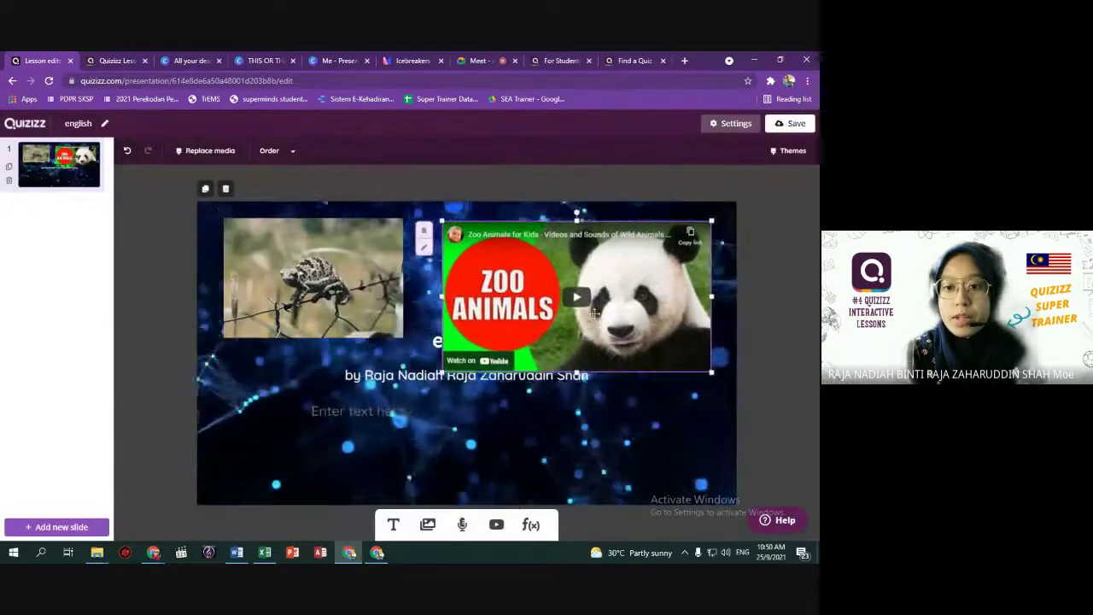
# Delete the author line and the animal GIF, then move the Zoo Animals video under the title near centre.
pyautogui.click(389, 403)
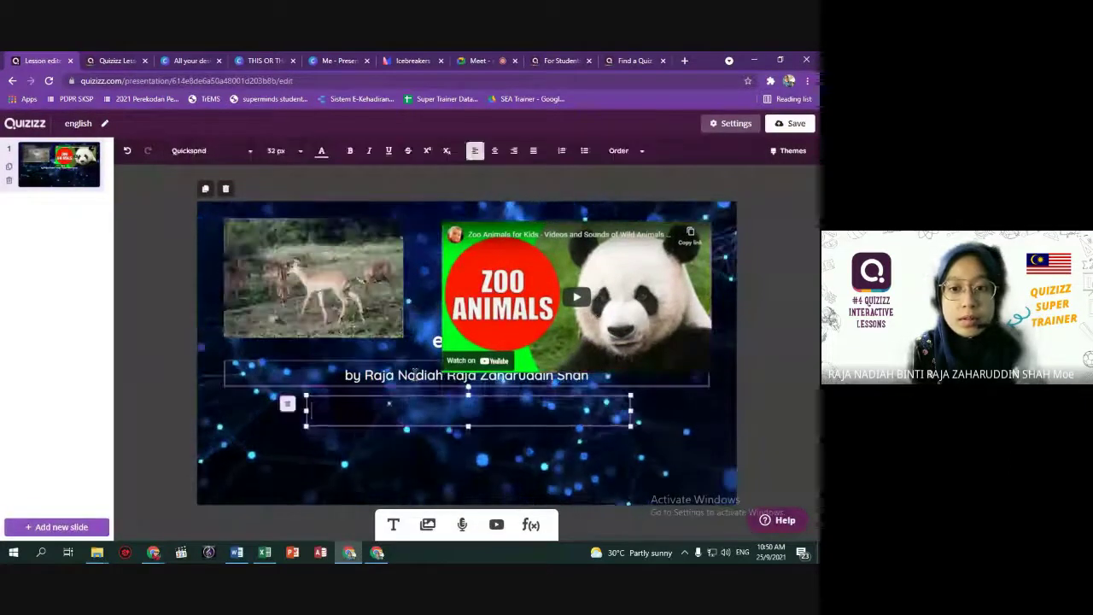
pyautogui.press('Delete')
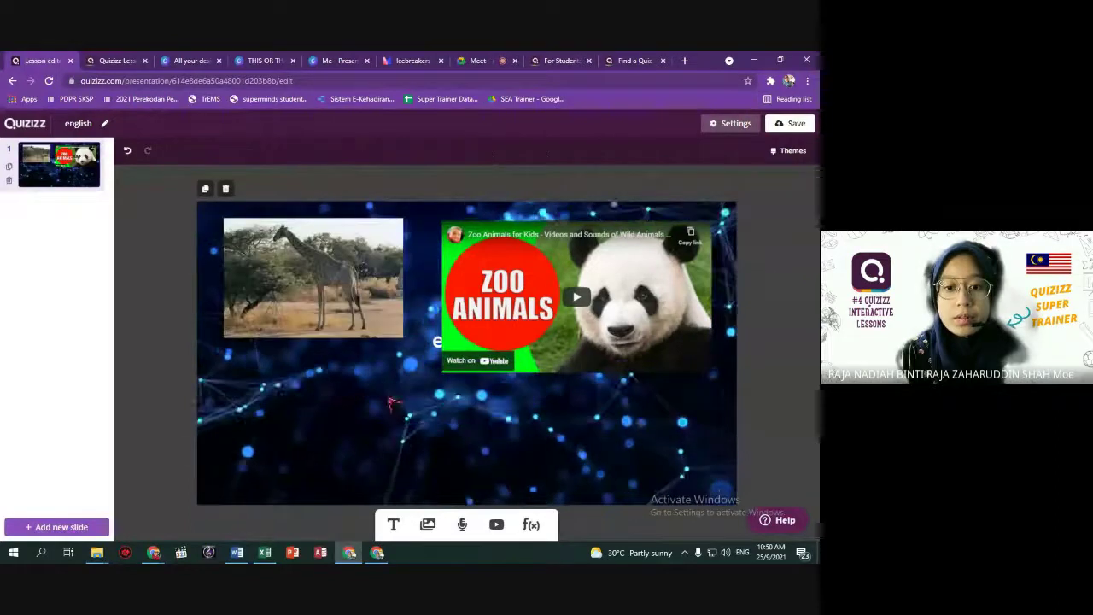
pyautogui.moveTo(526, 270); pyautogui.dragTo(505, 301)
pyautogui.hotkey('ctrl', 'z')
pyautogui.hotkey('ctrl', 'z')
pyautogui.hotkey('ctrl', 'z')
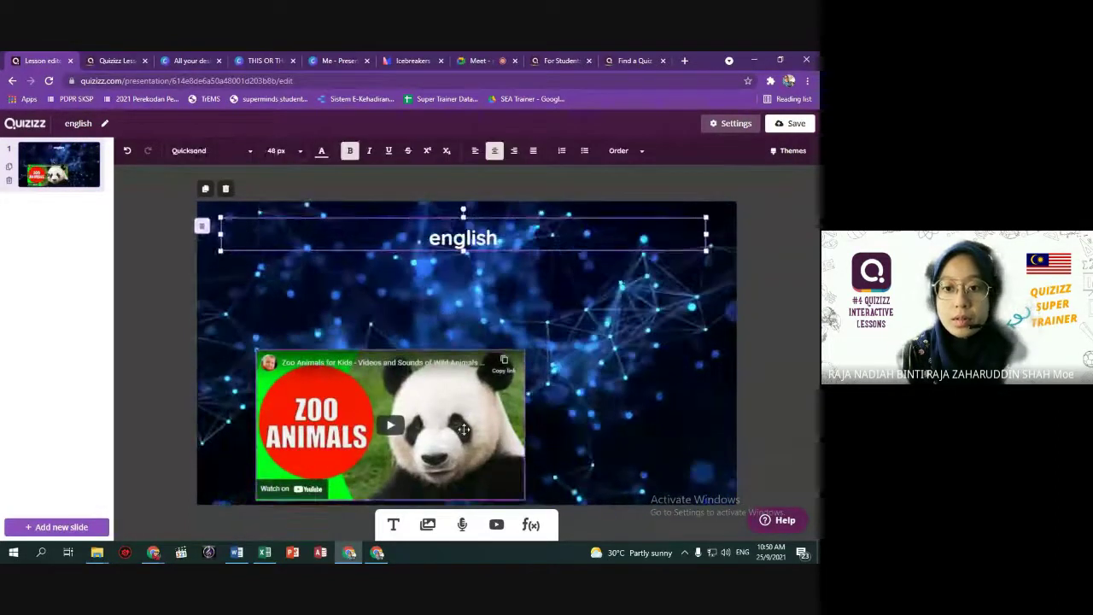
pyautogui.moveTo(522, 502); pyautogui.dragTo(572, 419)
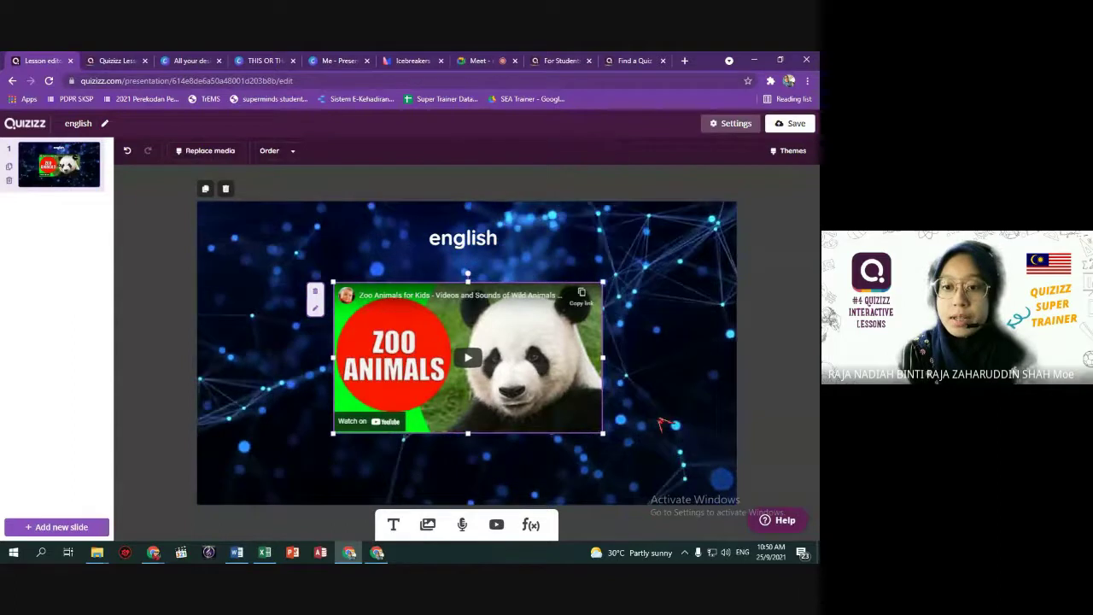
# Trim the Zoo Animals video's start and end times, preview the clip, and save the change.
pyautogui.click(315, 306)
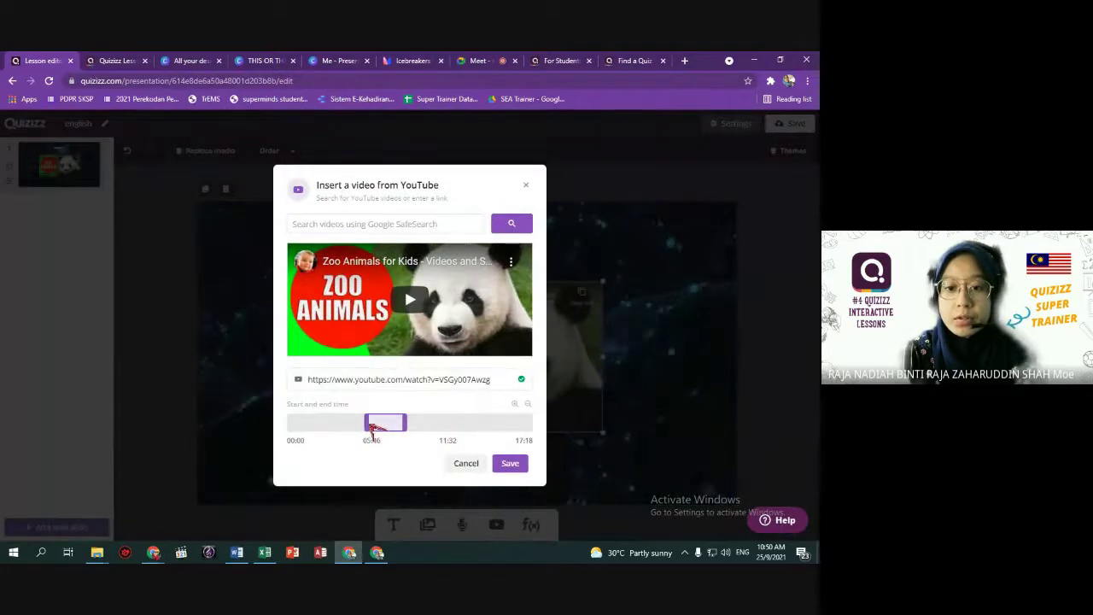
pyautogui.moveTo(385, 424); pyautogui.dragTo(390, 422)
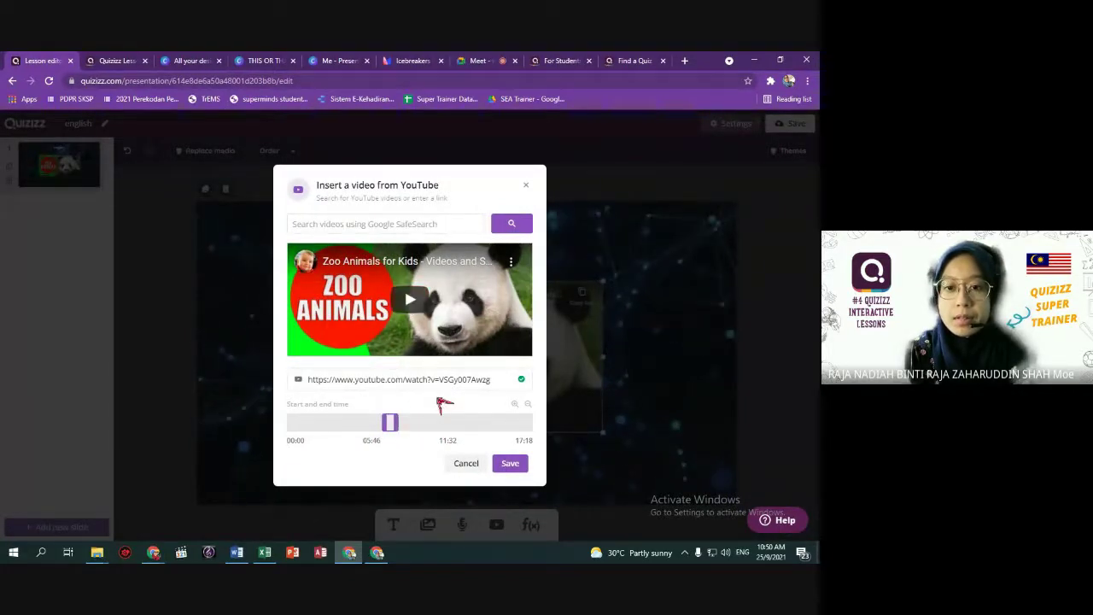
pyautogui.click(419, 301)
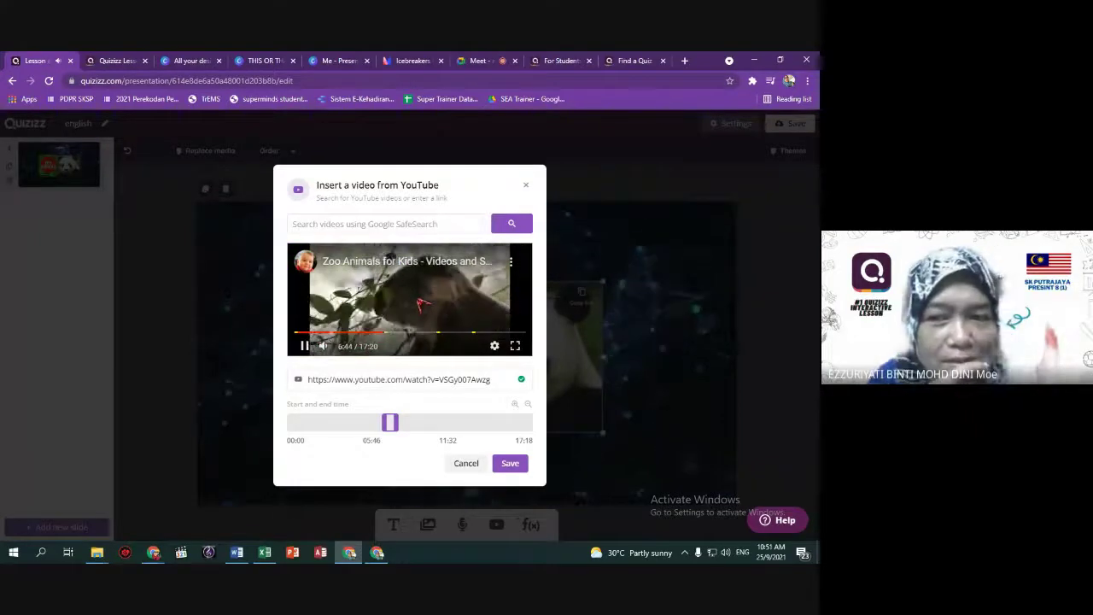
pyautogui.click(510, 462)
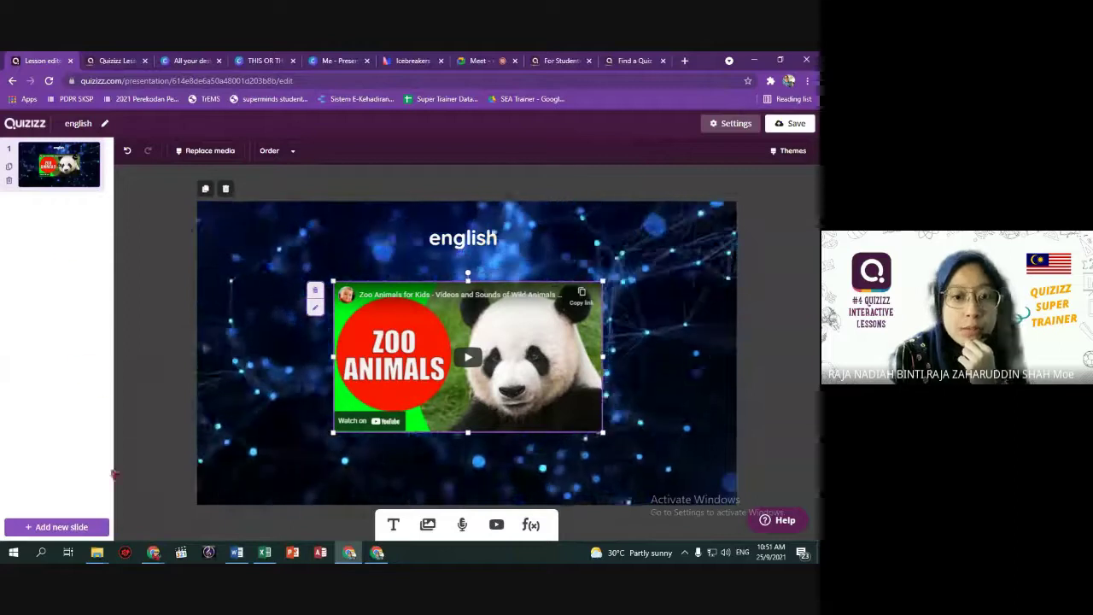
# Add a Web page link slide as slide 2 and open a new browser tab to find a site.
pyautogui.click(73, 526)
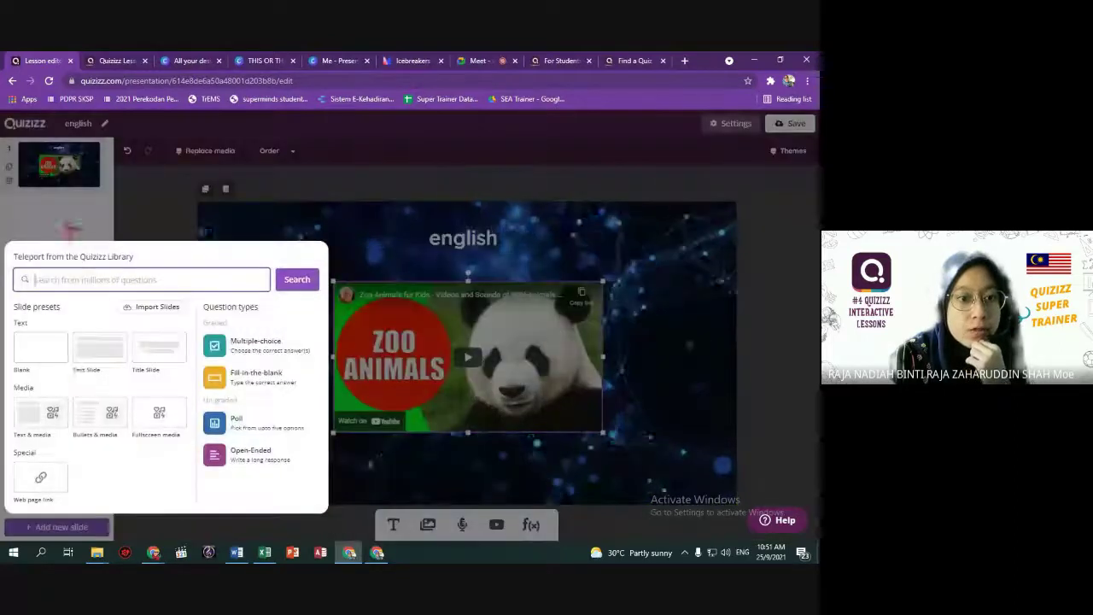
pyautogui.click(41, 480)
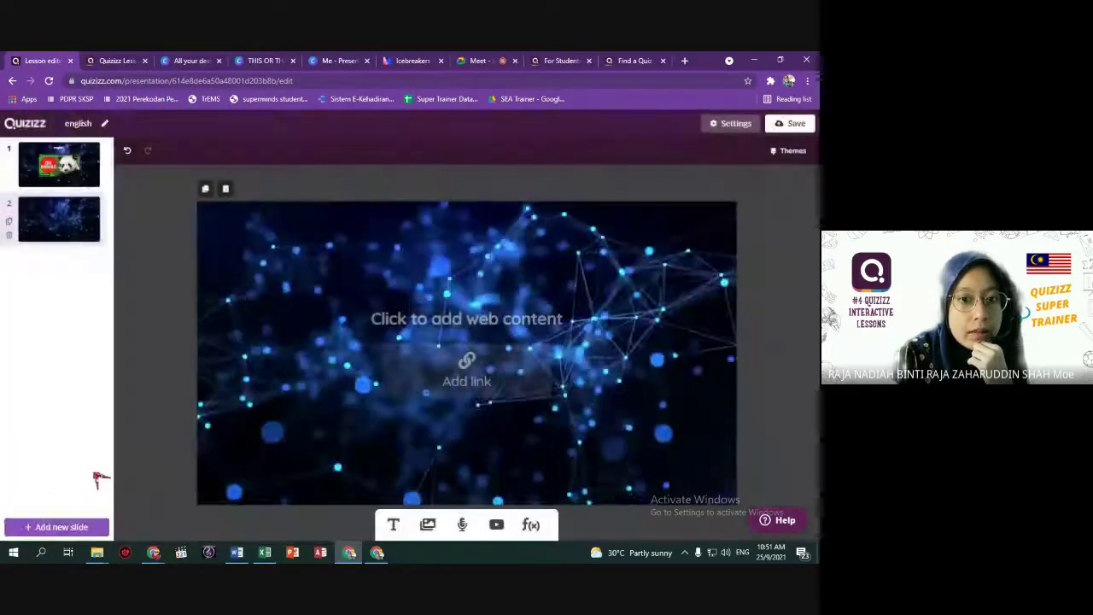
pyautogui.click(480, 380)
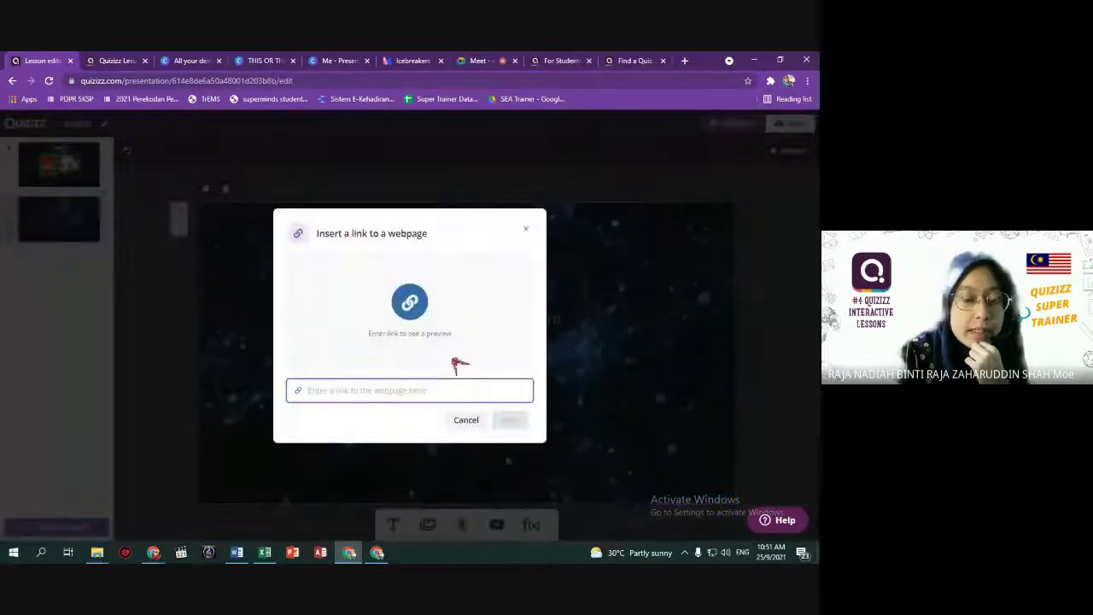
pyautogui.click(684, 61)
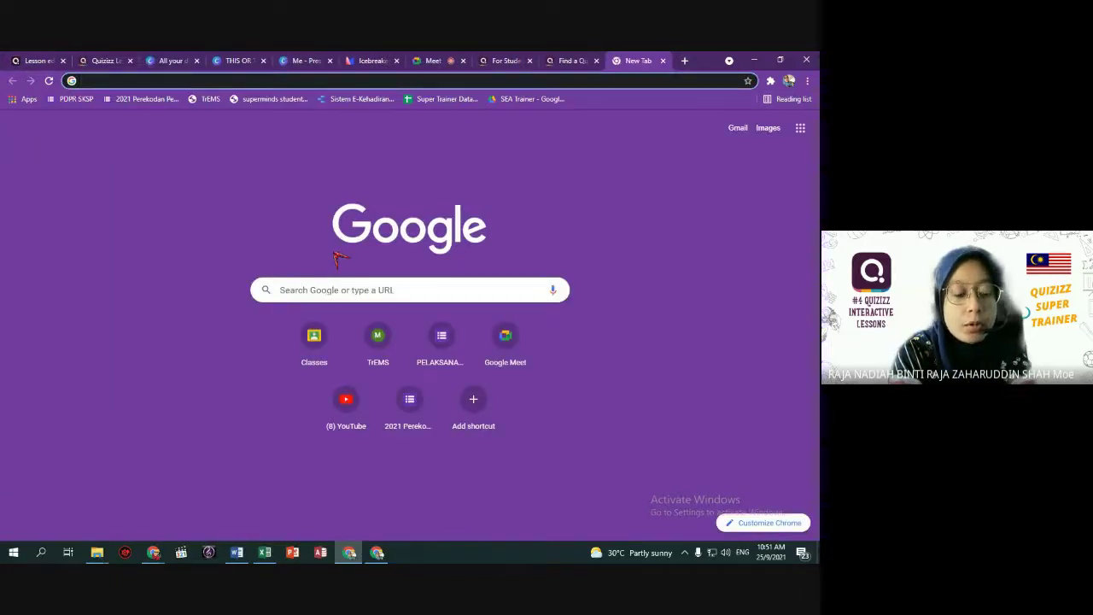
# Search for 'whitebo' in Chrome and open the Whiteboard.fi website.
pyautogui.write('whitebo')
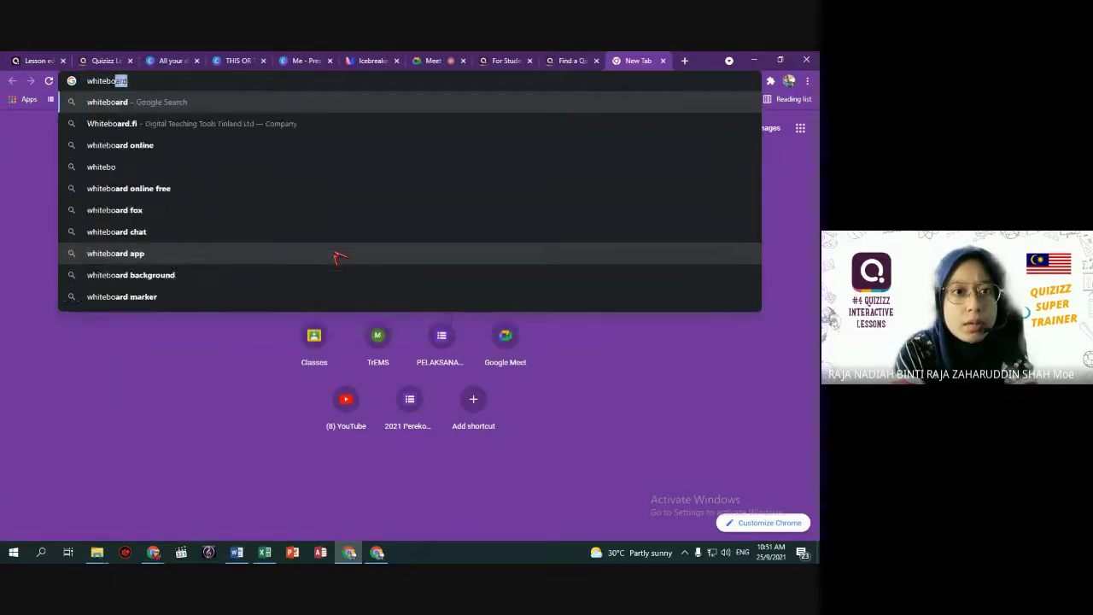
pyautogui.press('Down')
pyautogui.press('Return')
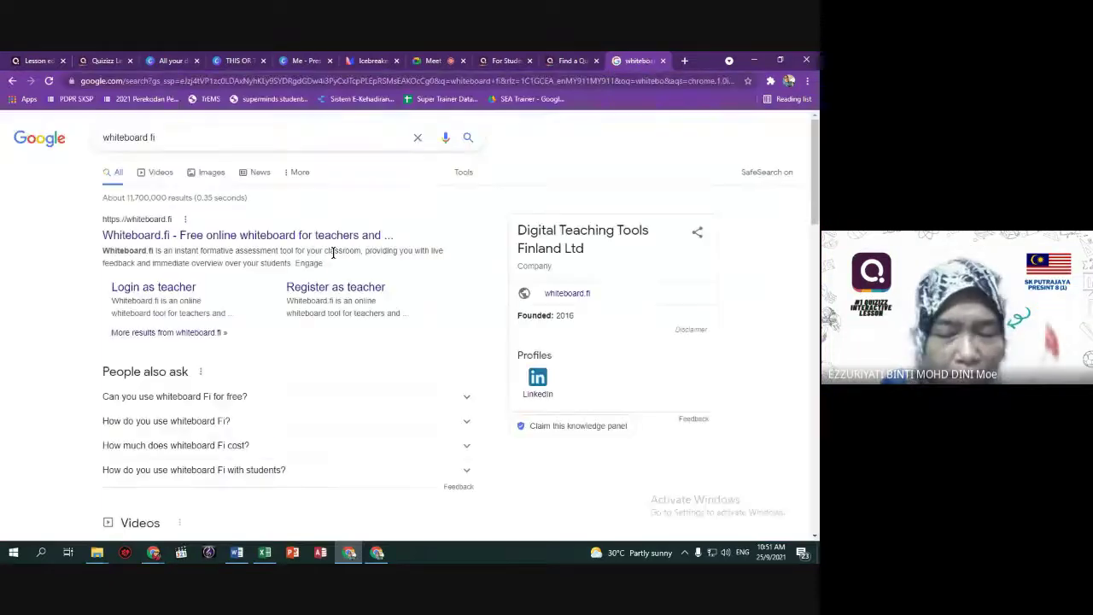
pyautogui.click(165, 237)
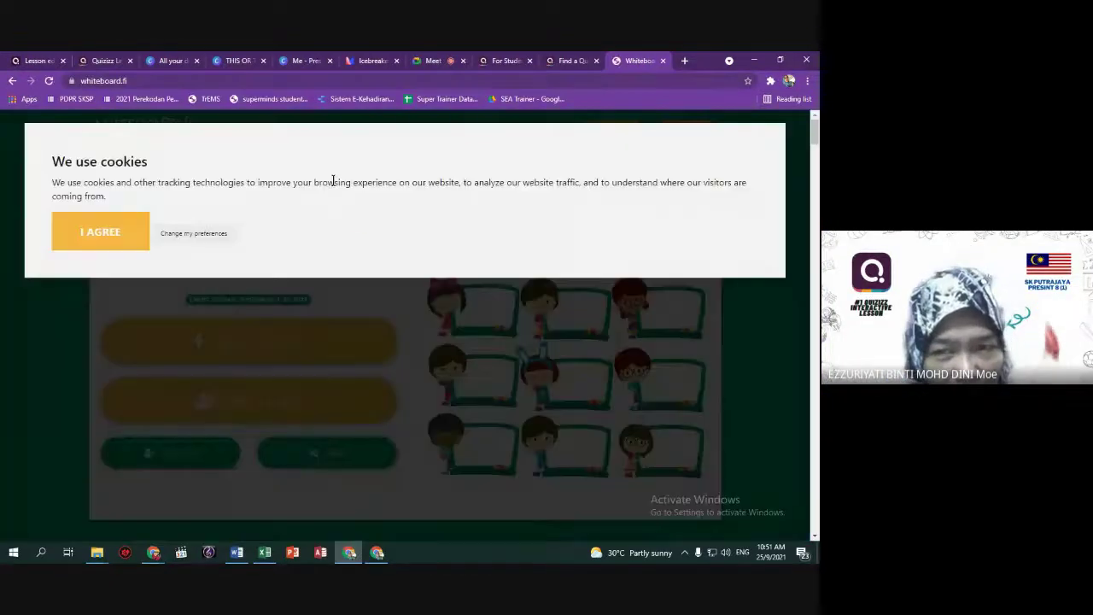
# Accept Whiteboard.fi's cookies, view its teacher login page, then close the tab.
pyautogui.click(120, 236)
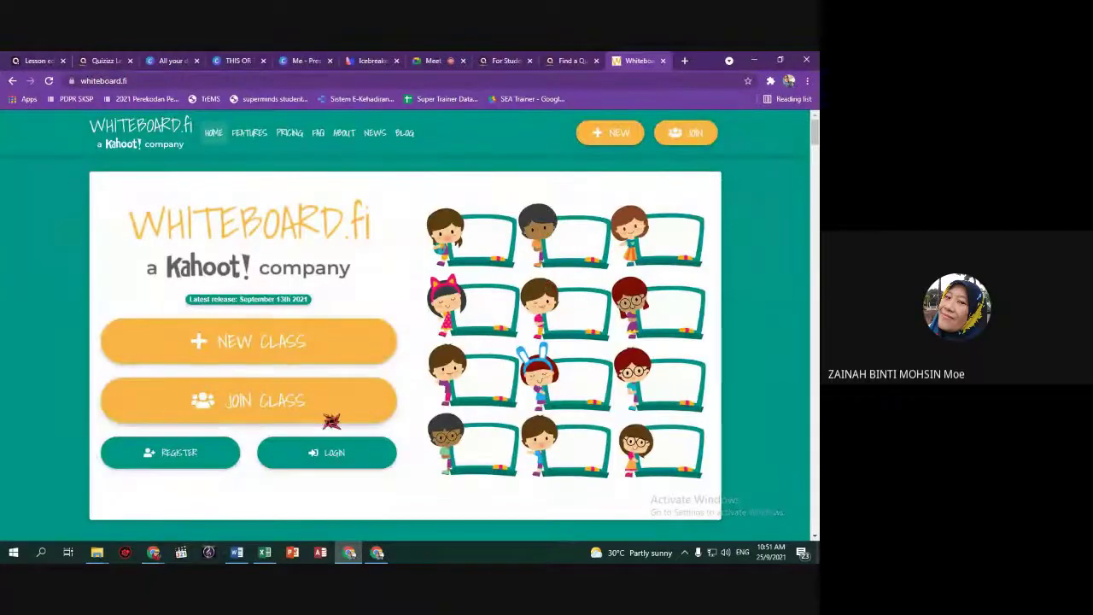
pyautogui.click(333, 452)
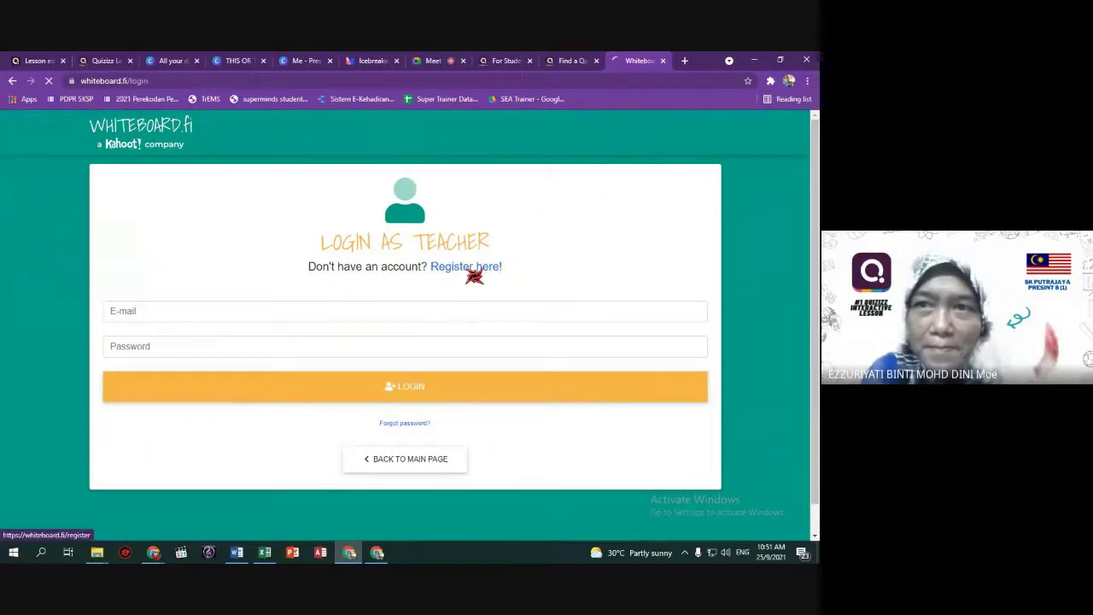
pyautogui.scroll(-3, 472, 275)
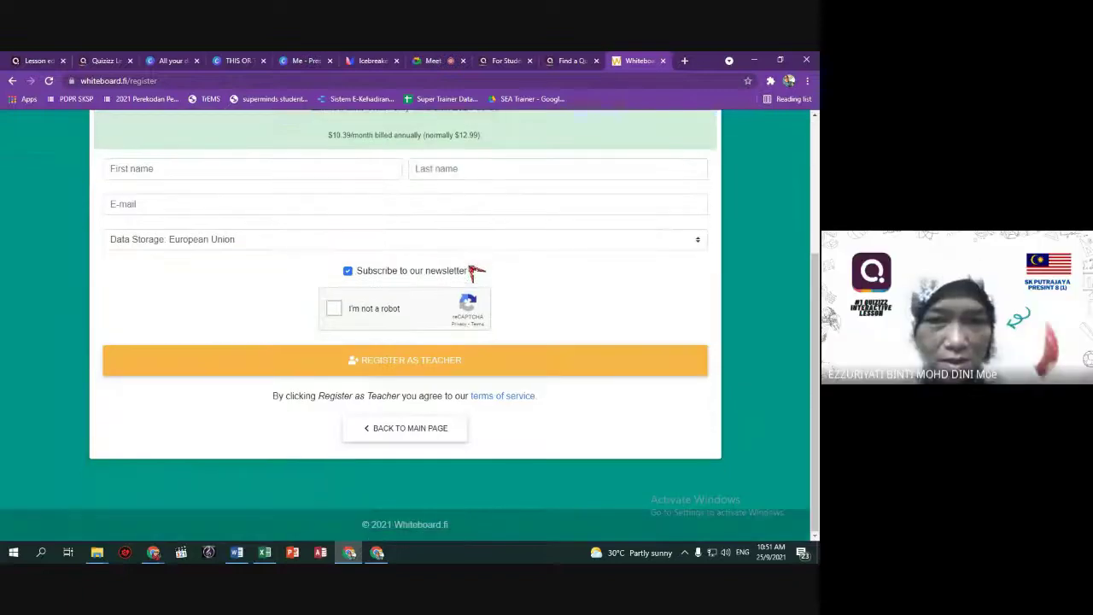
pyautogui.scroll(2, 652, 118)
pyautogui.click(662, 61)
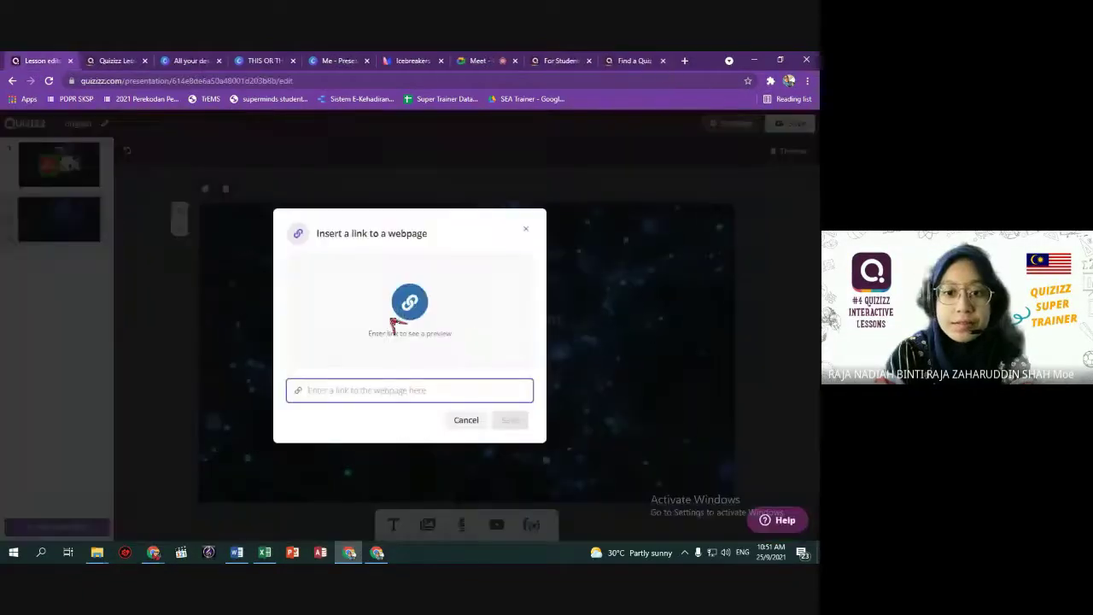
# Cancel the webpage link on slide 2 and switch to Canva's All your designs tab.
pyautogui.click(477, 421)
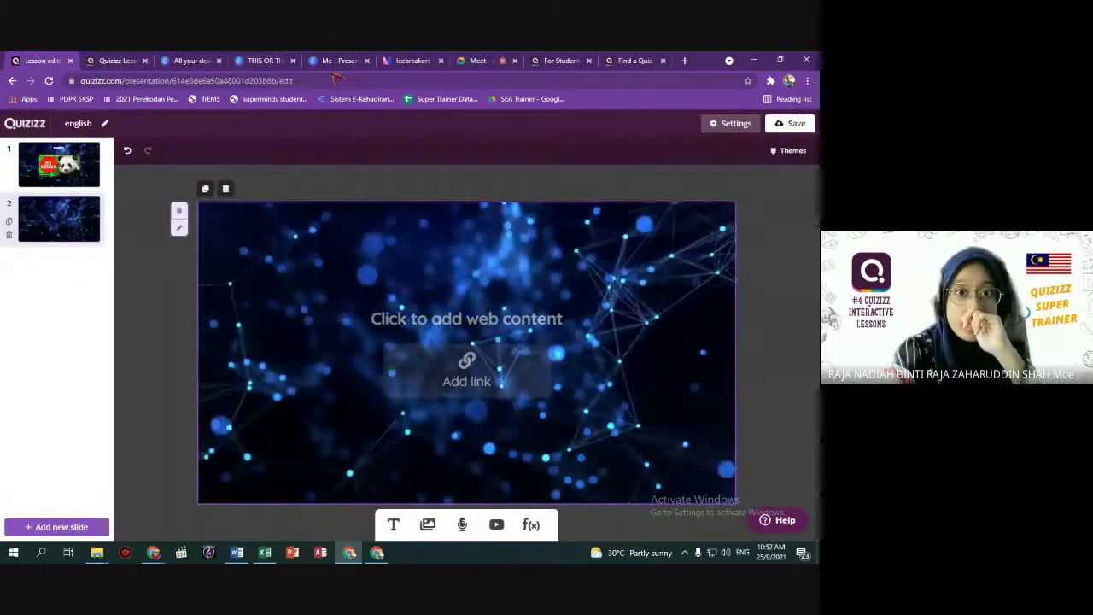
pyautogui.click(198, 61)
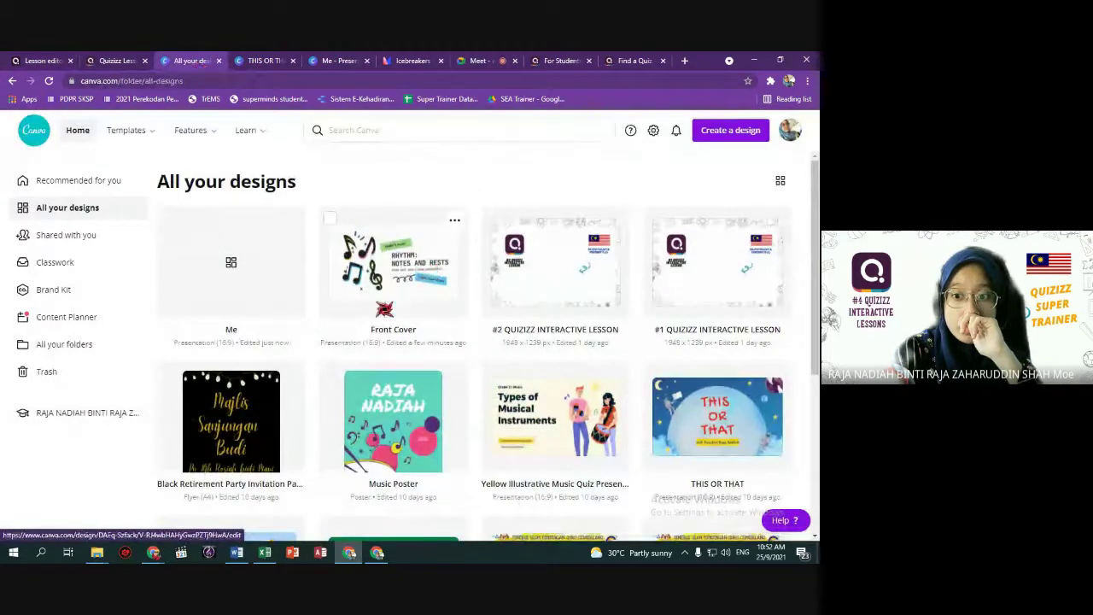
# Scroll the Canva designs list and open the ANIMALS presentation.
pyautogui.scroll(-2, 385, 309)
pyautogui.scroll(-2, 376, 307)
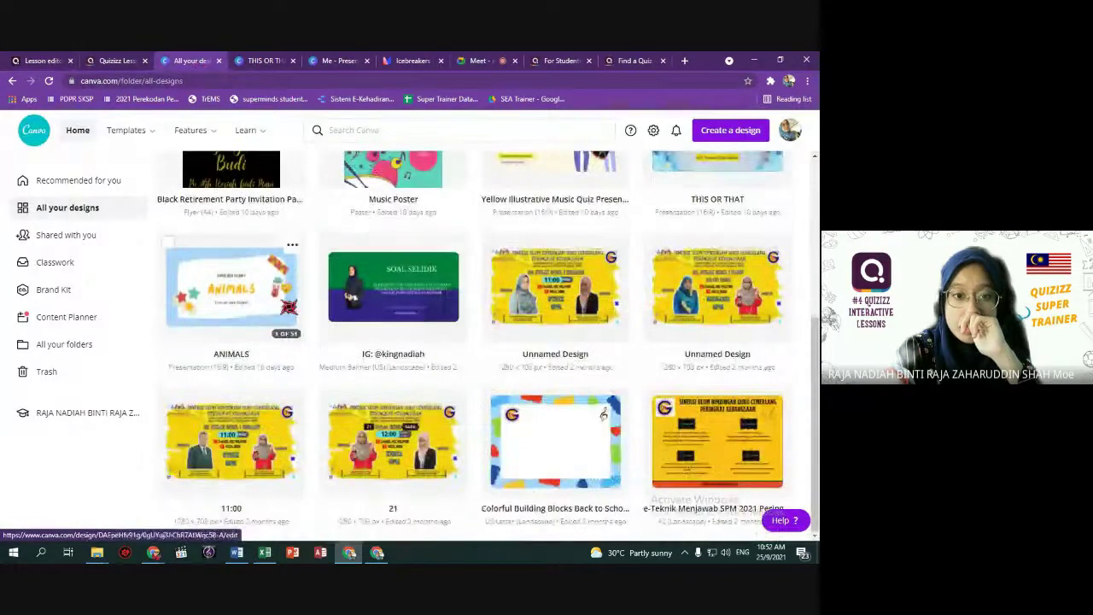
pyautogui.click(231, 281)
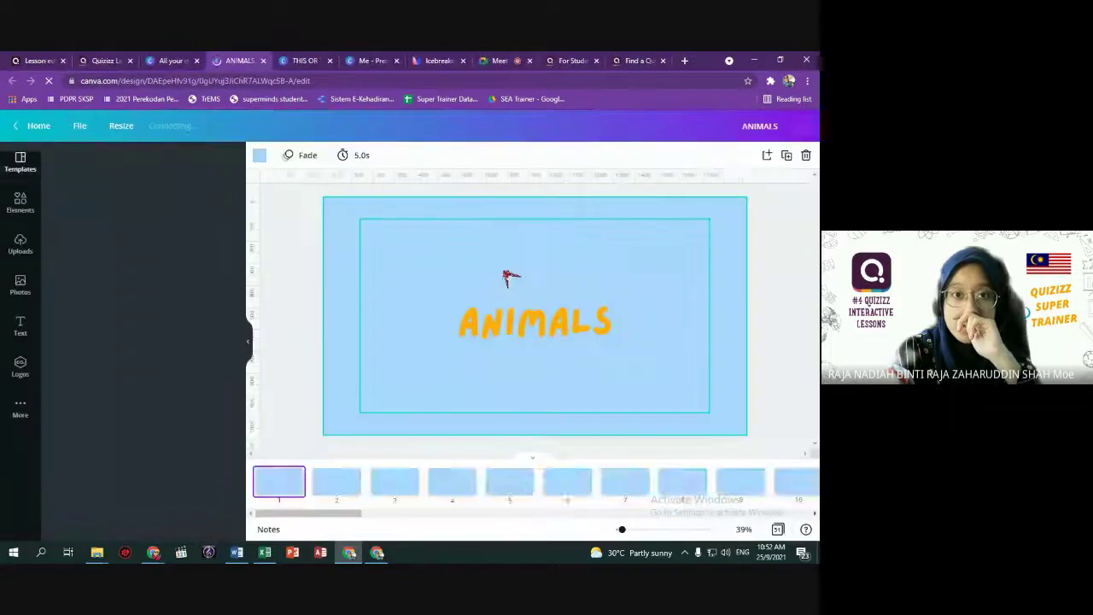
# Step through the ANIMALS slides to the woman-with-dog slide and bring up the PDF download panel.
pyautogui.click(342, 482)
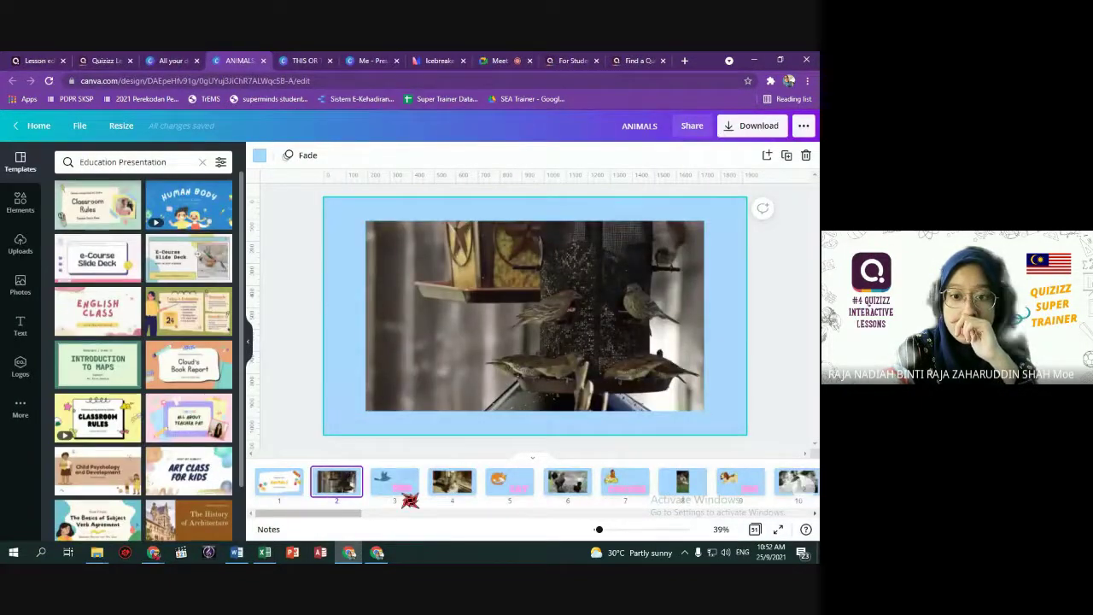
pyautogui.click(402, 491)
pyautogui.click(457, 491)
pyautogui.click(515, 492)
pyautogui.click(571, 491)
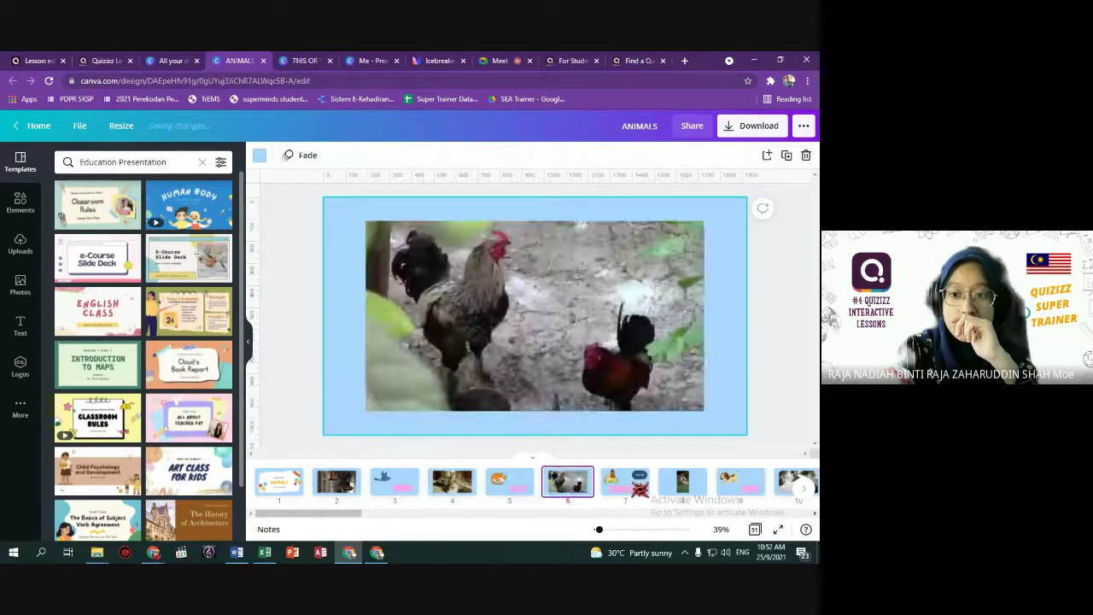
pyautogui.click(638, 488)
pyautogui.click(682, 485)
pyautogui.moveTo(339, 515); pyautogui.dragTo(809, 514)
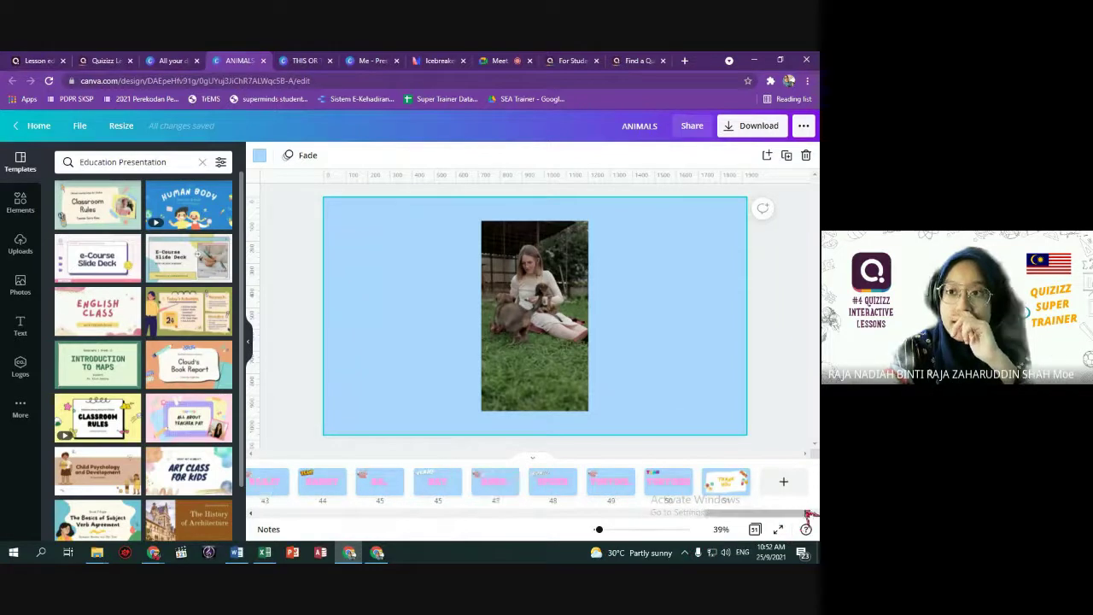
pyautogui.click(748, 133)
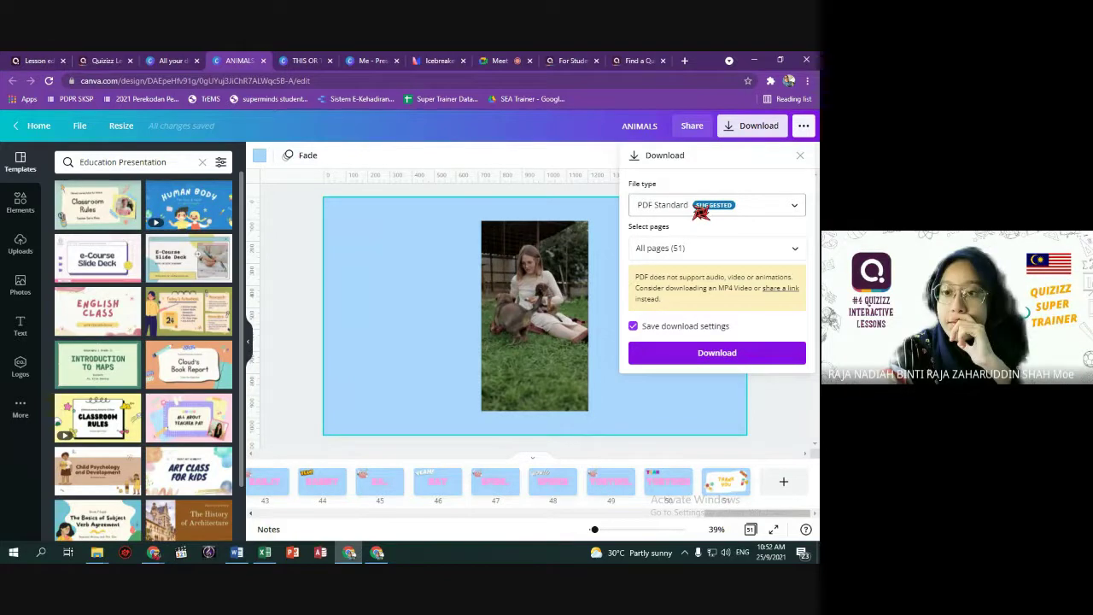
# Download all ANIMALS pages as ANIMALS.pdf and dismiss the 'You saved your design!' confirmation.
pyautogui.click(721, 352)
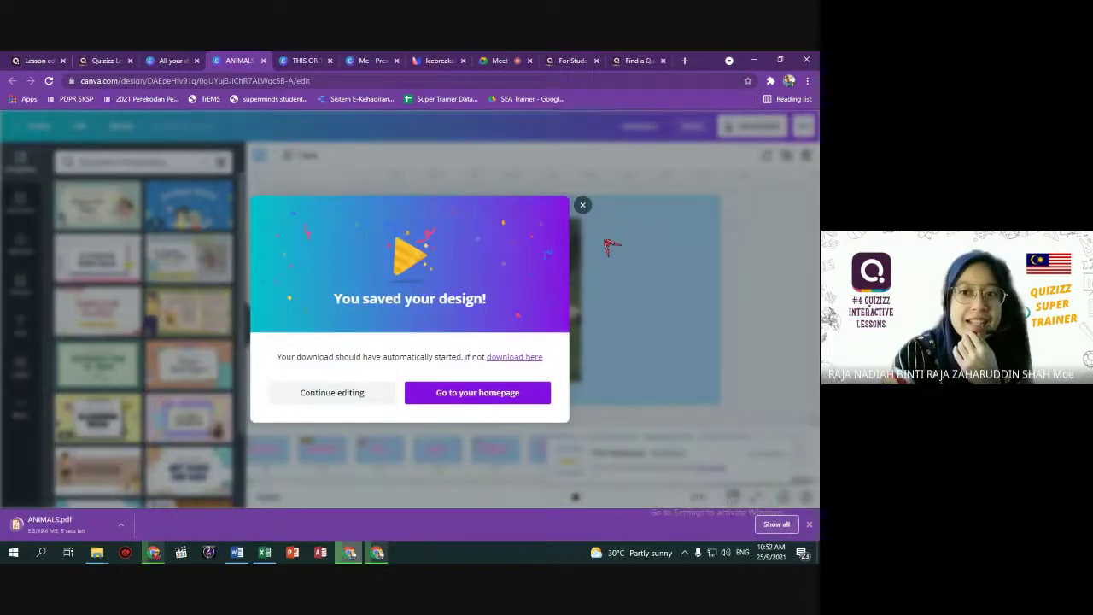
pyautogui.click(582, 205)
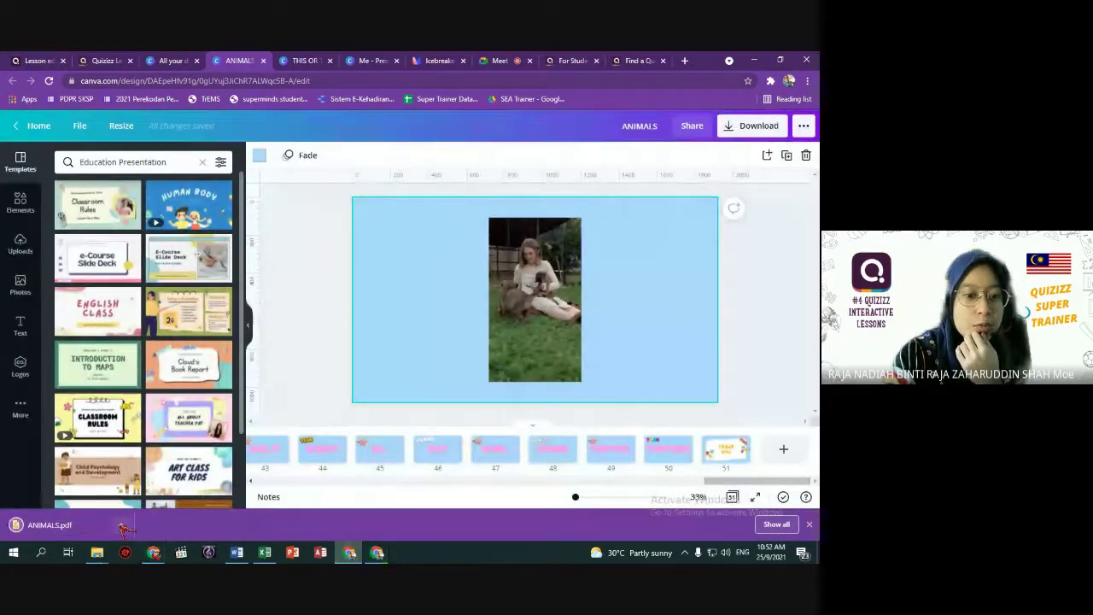
# Show ANIMALS.pdf in Downloads snapped to half the screen, then return to the Quizizz lesson.
pyautogui.click(124, 529)
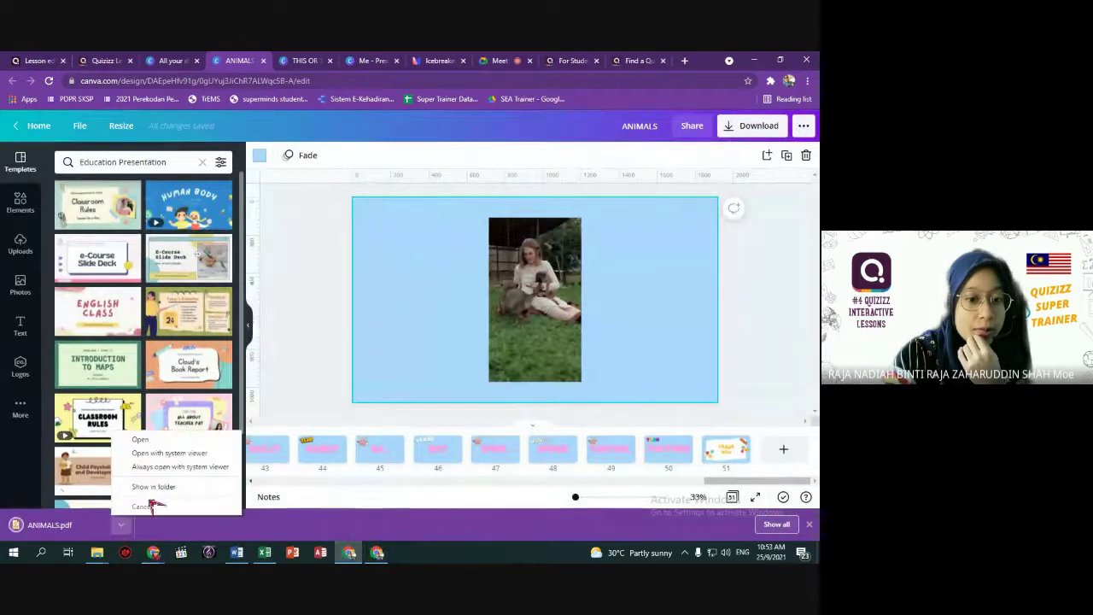
pyautogui.click(146, 500)
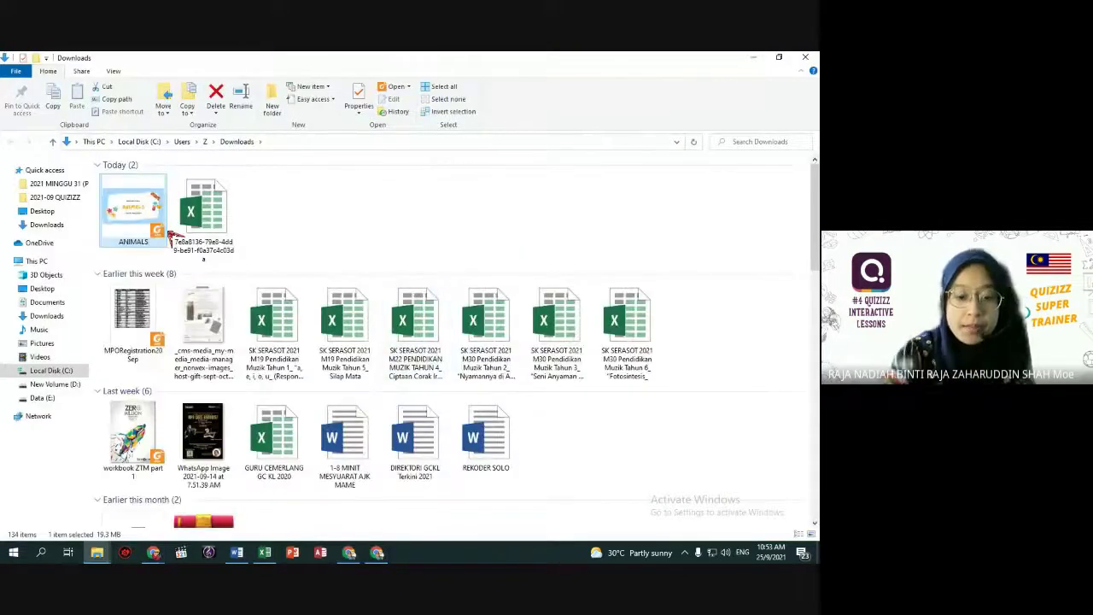
pyautogui.press('super+Right')
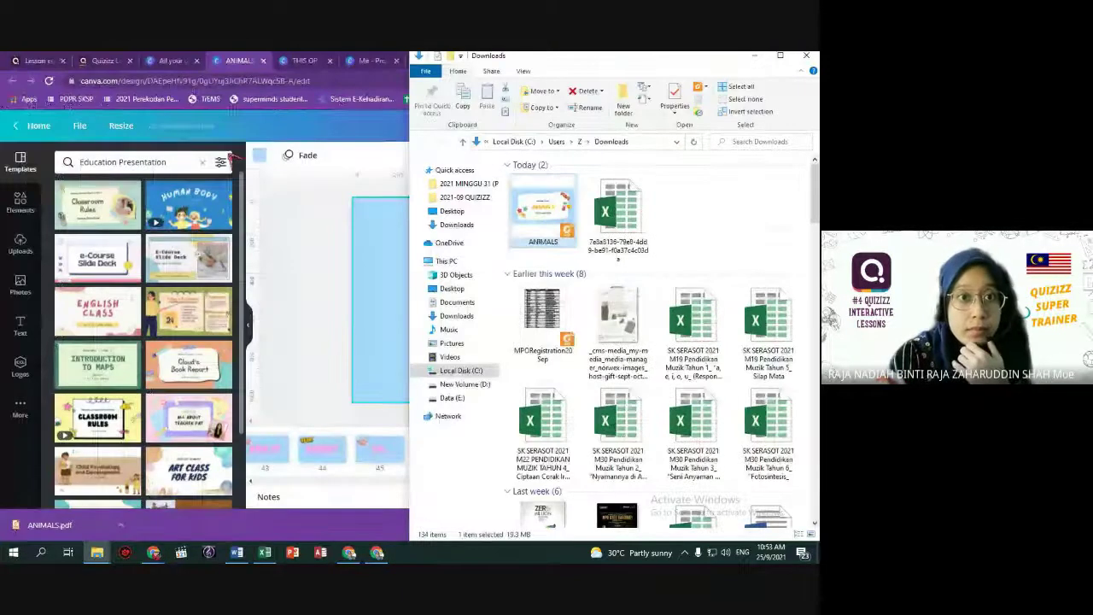
pyautogui.click(37, 60)
pyautogui.press('super+Up')
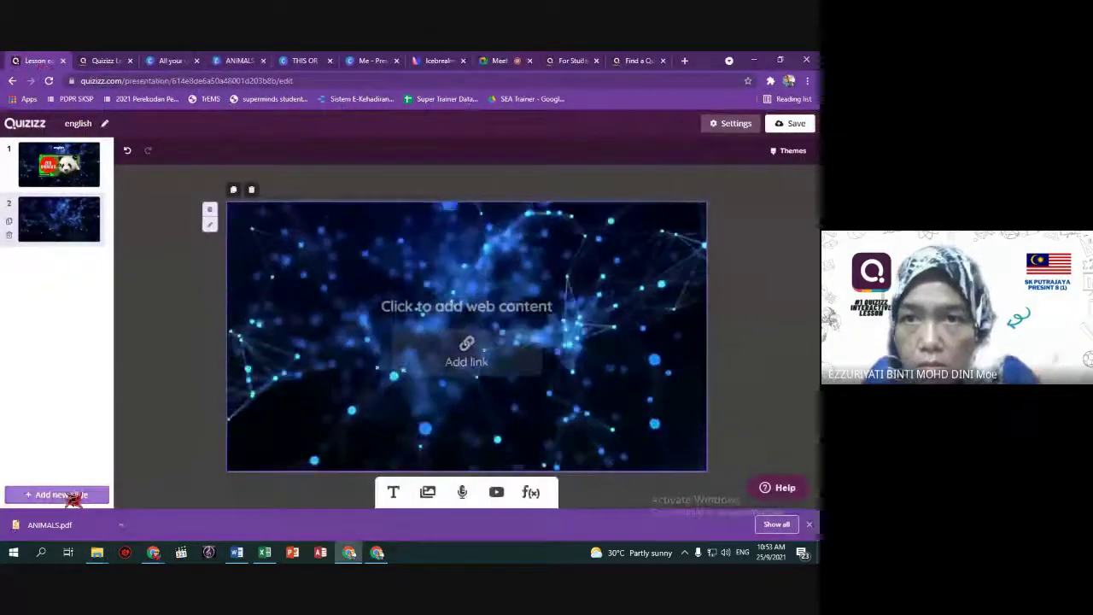
# Import the ANIMALS PDF as slides, keeping all 51 pages selected, into the english lesson.
pyautogui.click(72, 494)
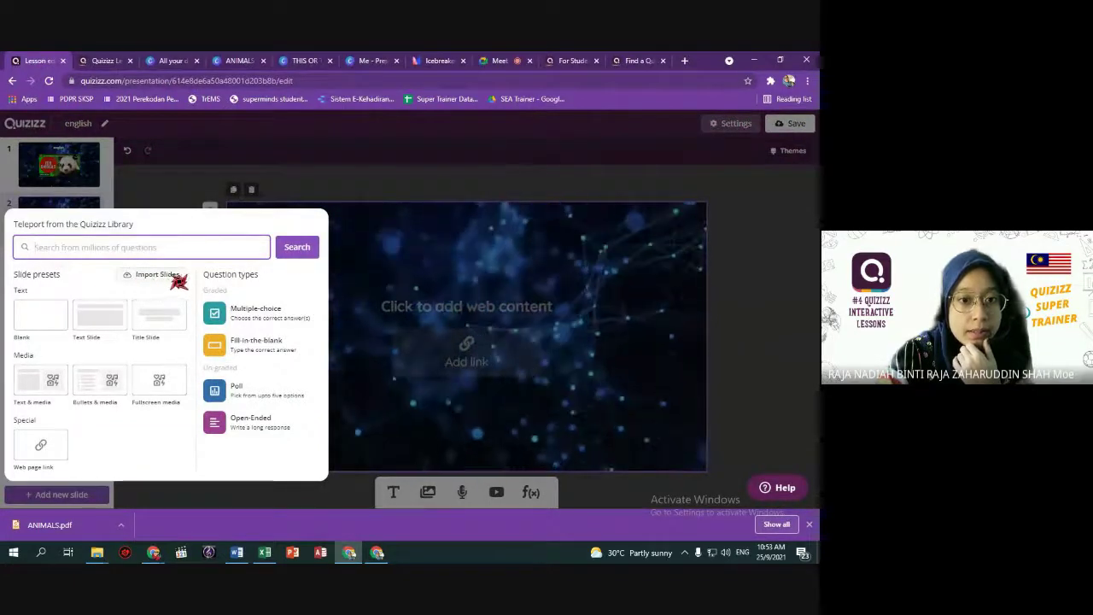
pyautogui.click(170, 279)
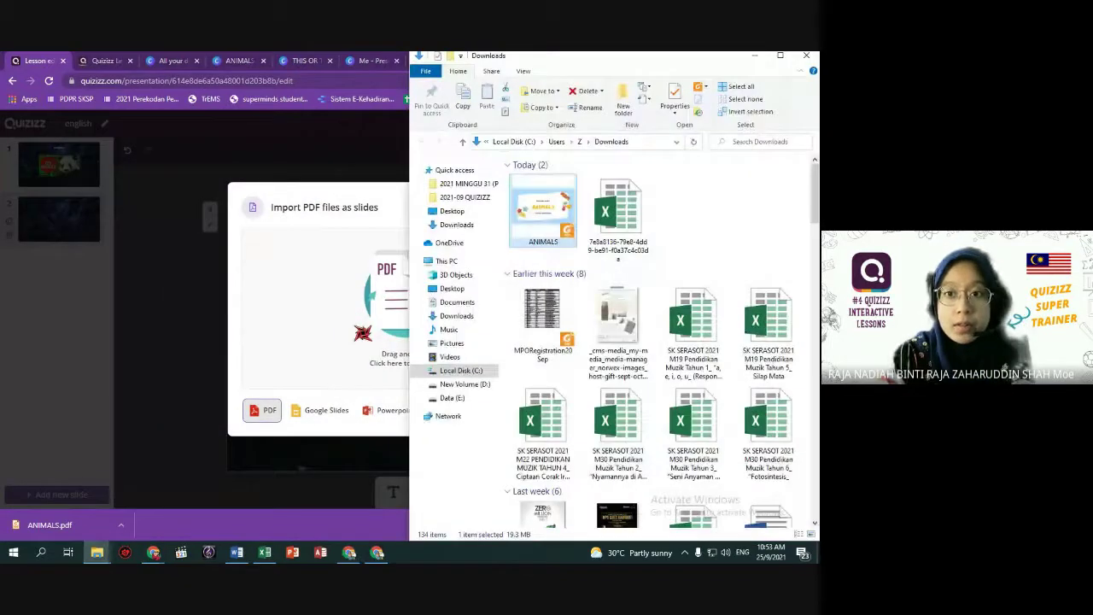
pyautogui.moveTo(359, 311); pyautogui.dragTo(358, 311)
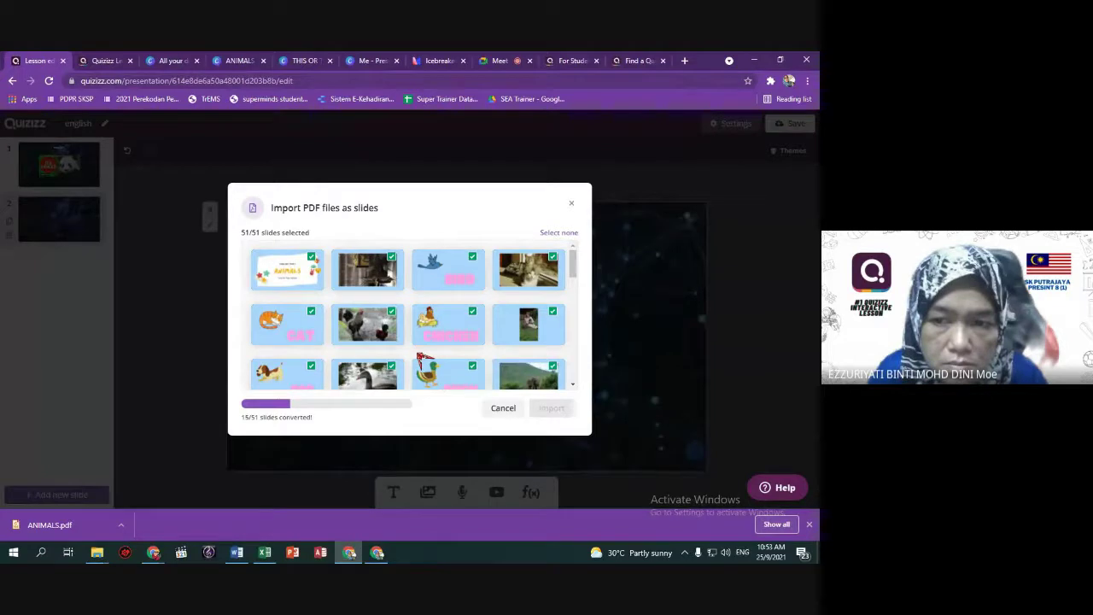
pyautogui.scroll(-5, 424, 358)
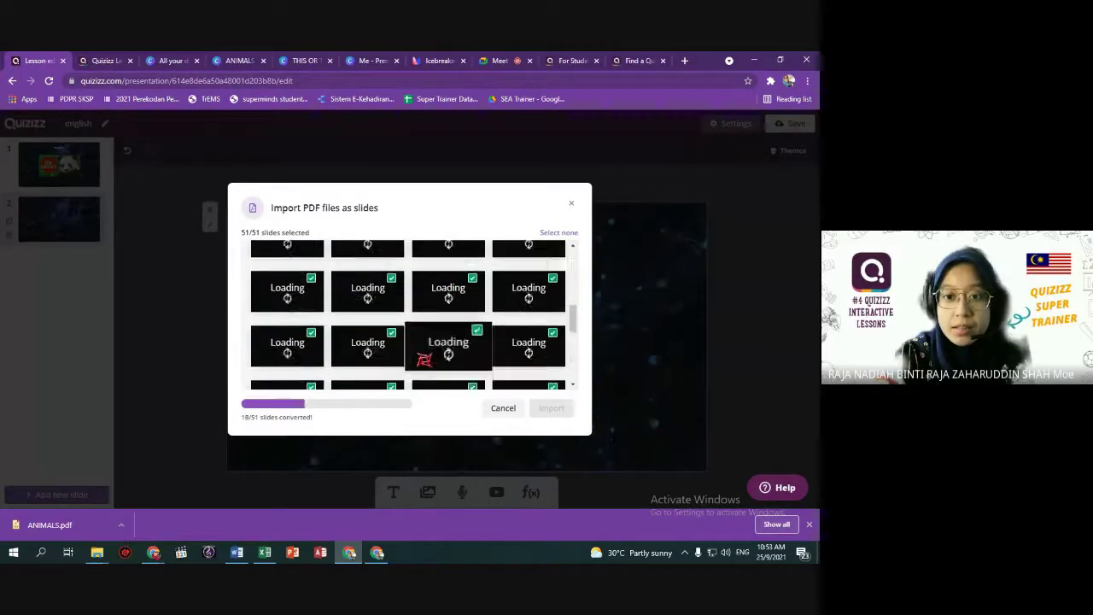
pyautogui.scroll(5, 424, 358)
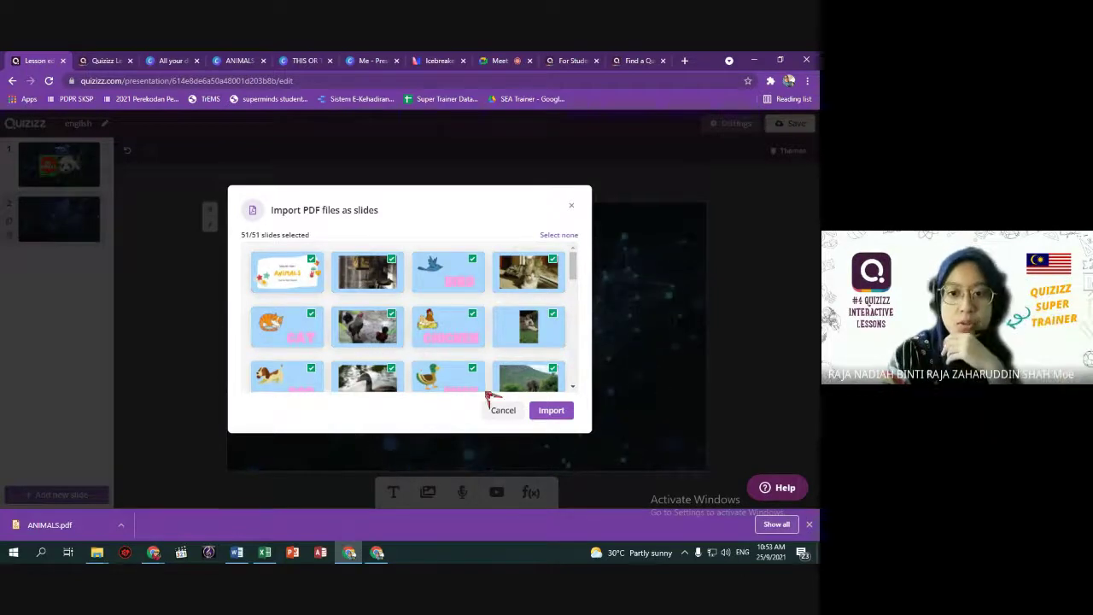
pyautogui.click(550, 411)
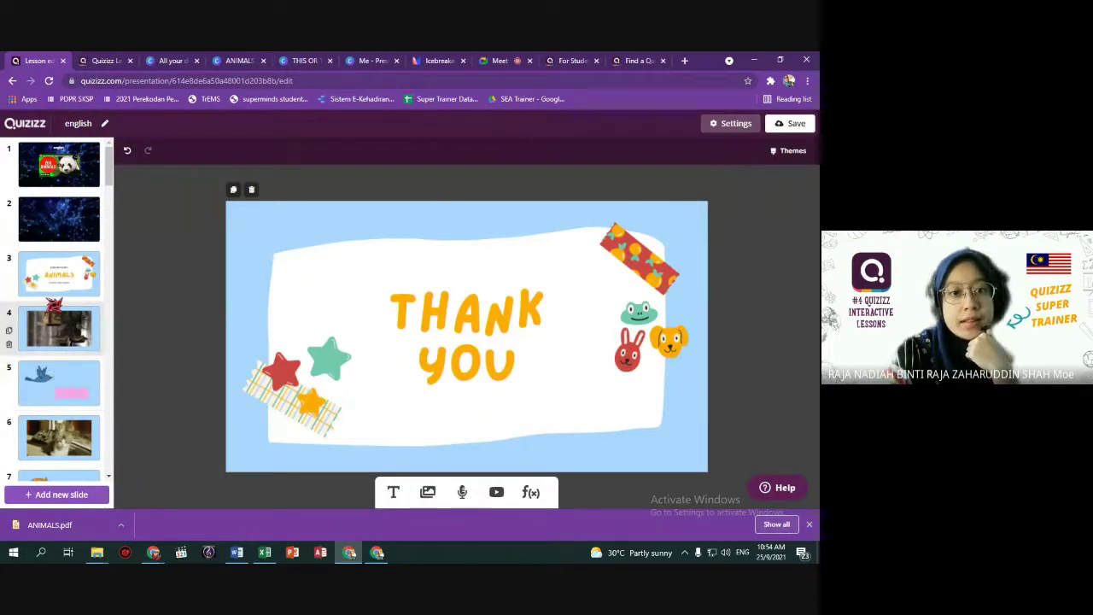
# Browse the imported slides from the ANIMALS title to the final THANK YOU slide.
pyautogui.click(55, 289)
pyautogui.click(60, 329)
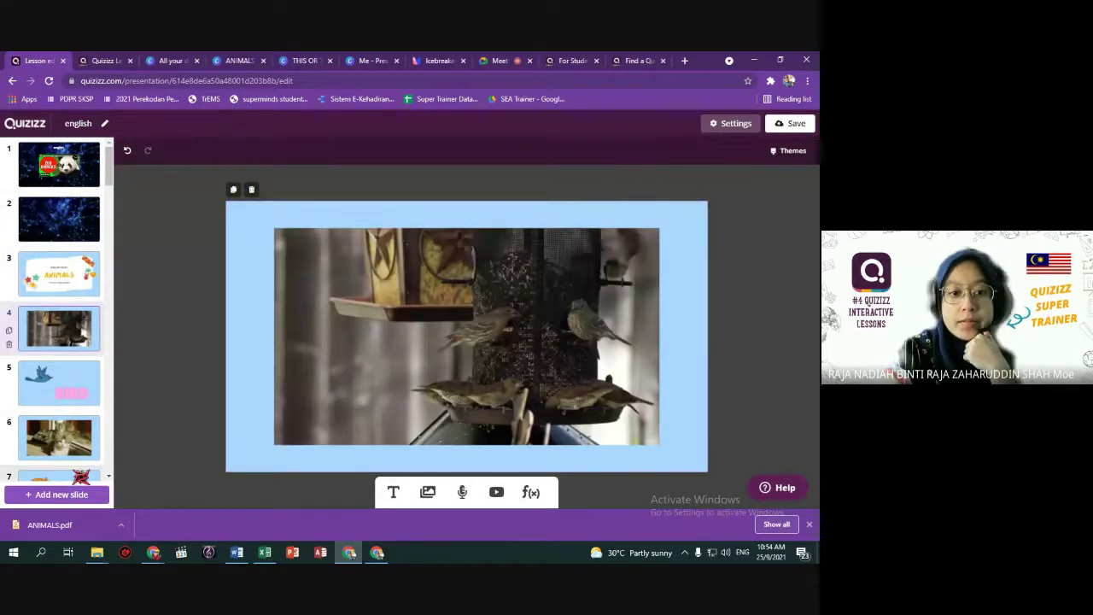
pyautogui.scroll(-4, 83, 458)
pyautogui.scroll(-15, 60, 328)
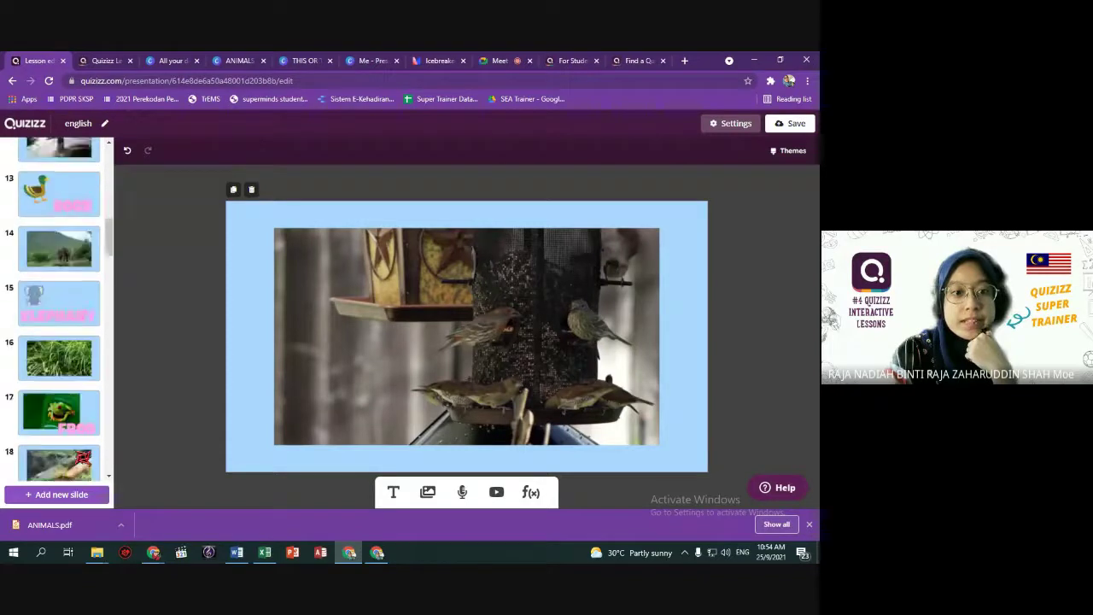
pyautogui.scroll(-10, 60, 341)
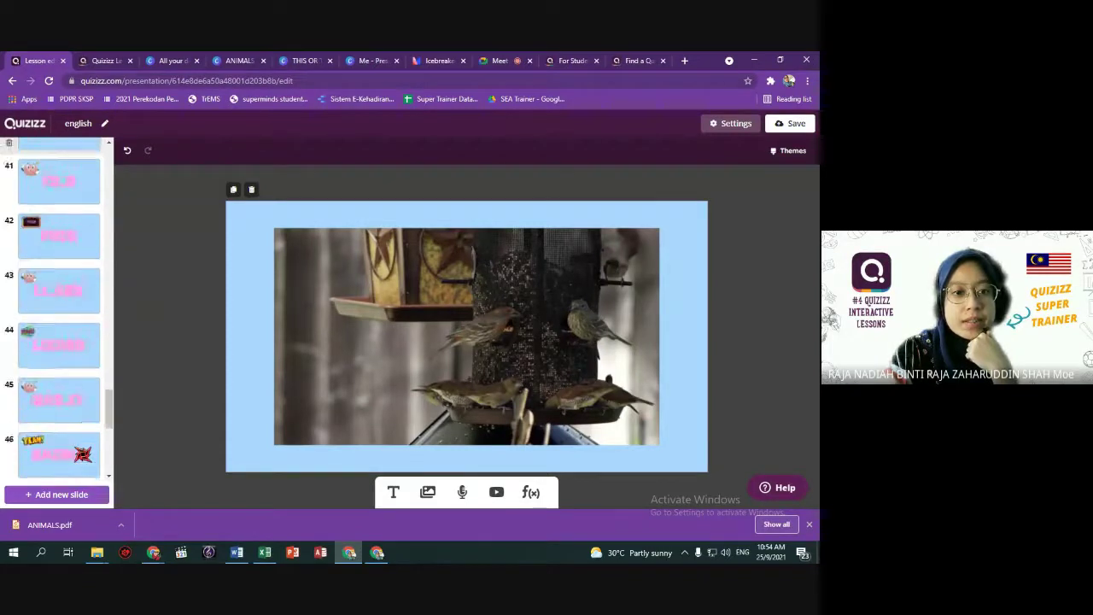
pyautogui.click(76, 452)
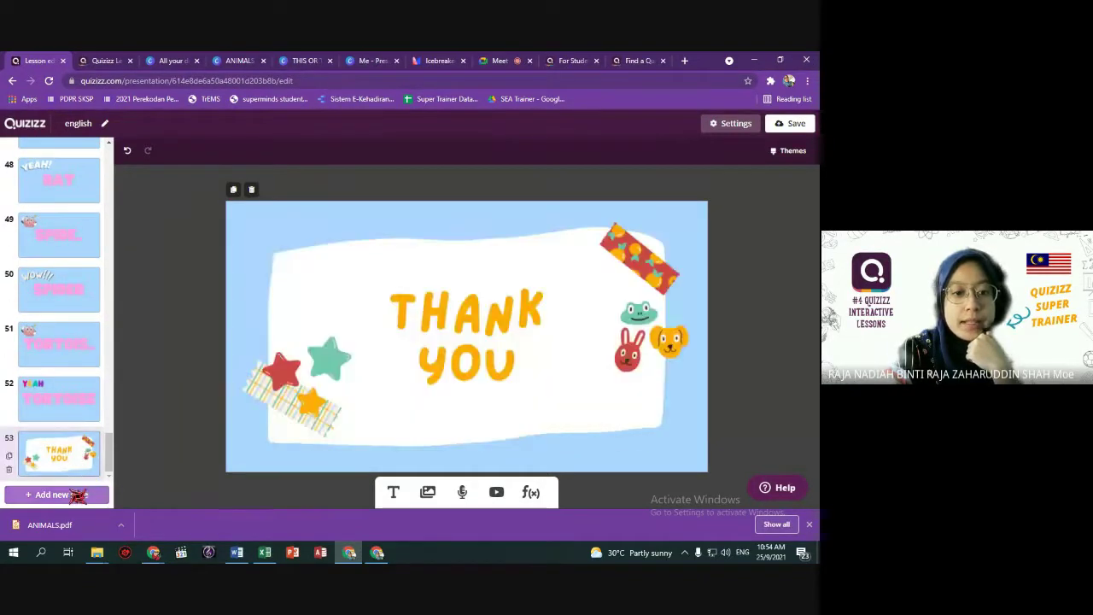
# Add a multiple-choice question slide after THANK YOU, then go to the Google Meet tab.
pyautogui.click(75, 495)
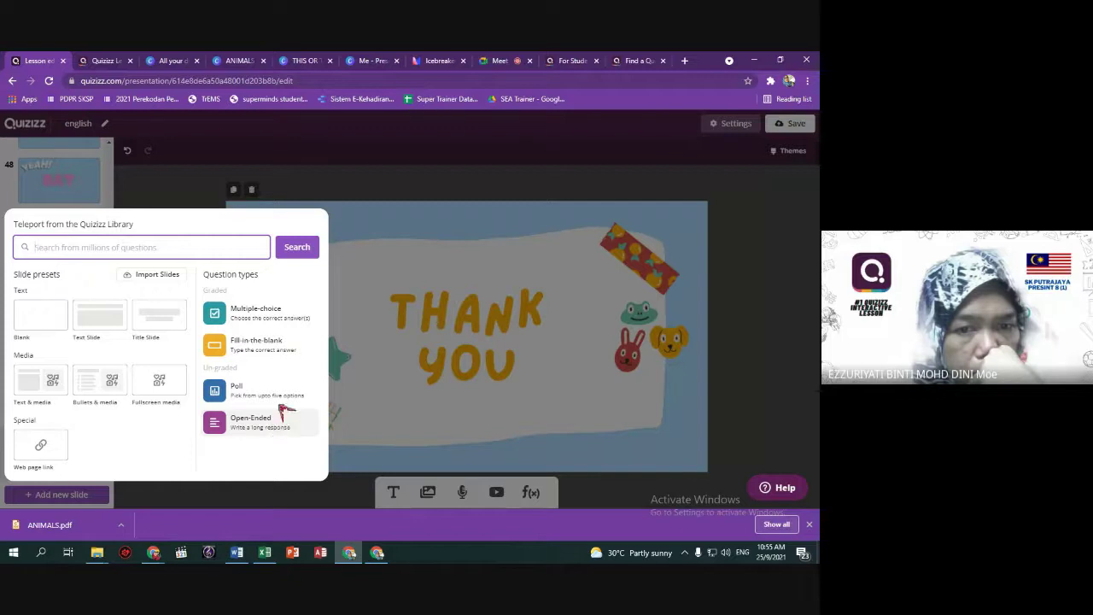
pyautogui.click(265, 321)
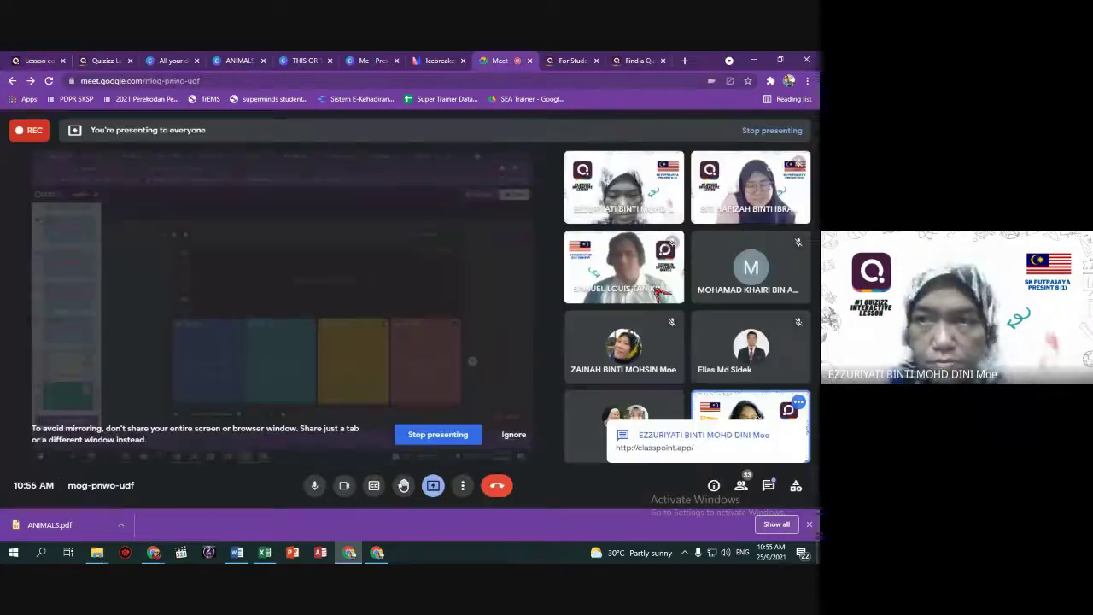
pyautogui.click(499, 60)
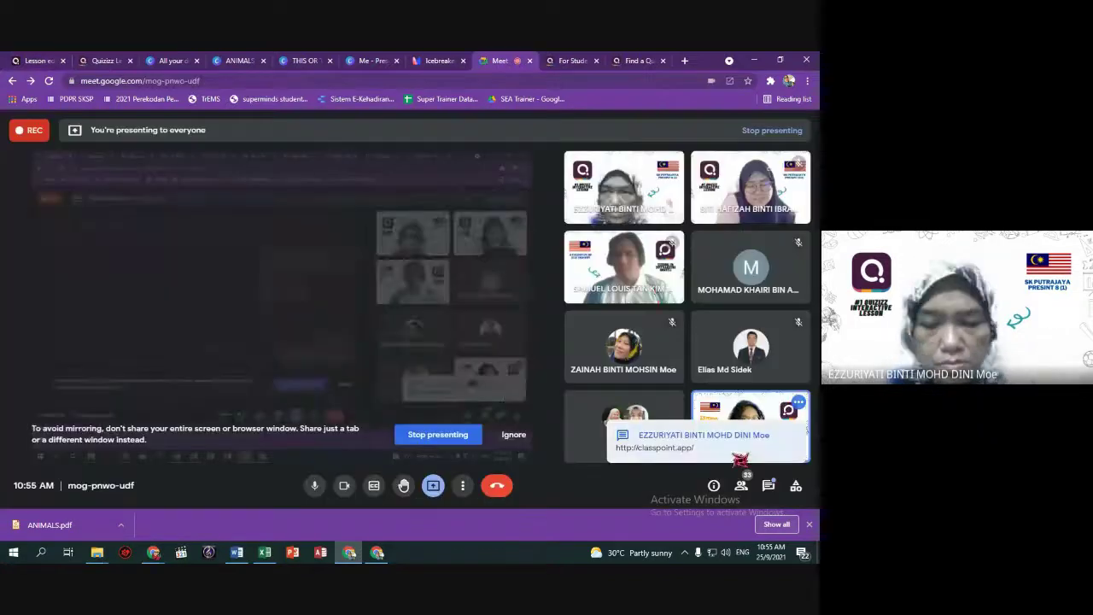
# Open the classpoint.app link from the Meet chat in a new browser tab.
pyautogui.click(739, 459)
pyautogui.moveTo(692, 377); pyautogui.dragTo(613, 378)
pyautogui.hotkey('ctrl', 'c')
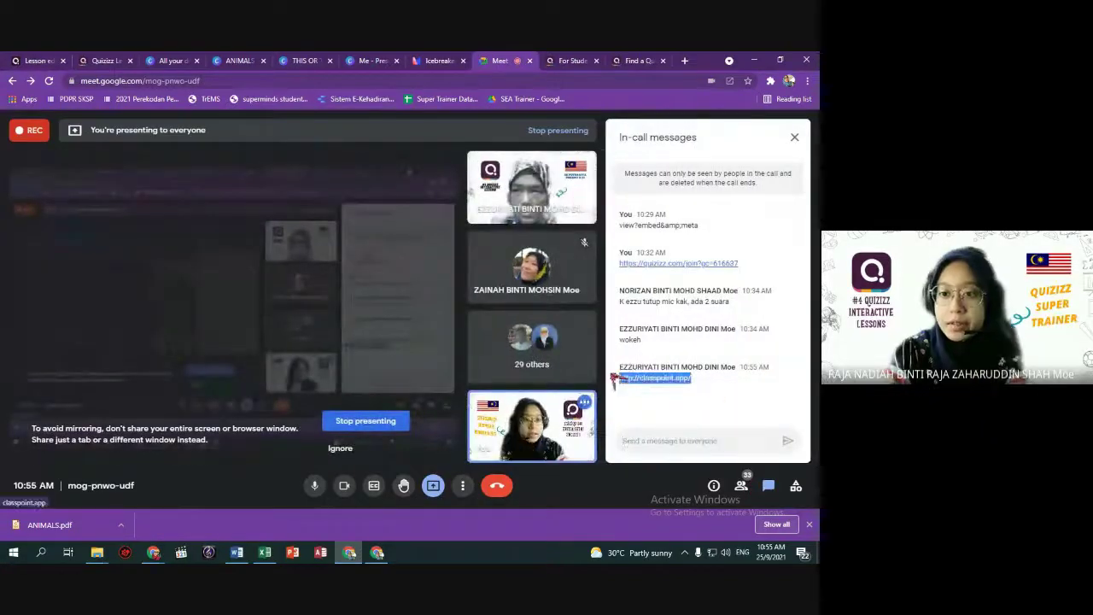
pyautogui.click(794, 136)
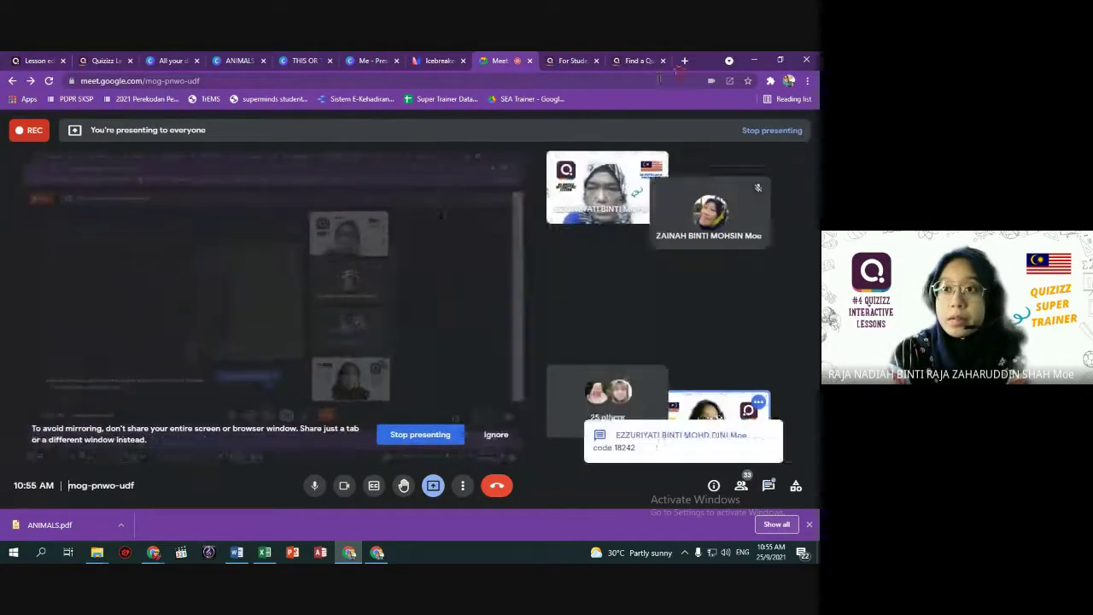
pyautogui.click(684, 61)
pyautogui.hotkey('ctrl', 'v')
pyautogui.press('Return')
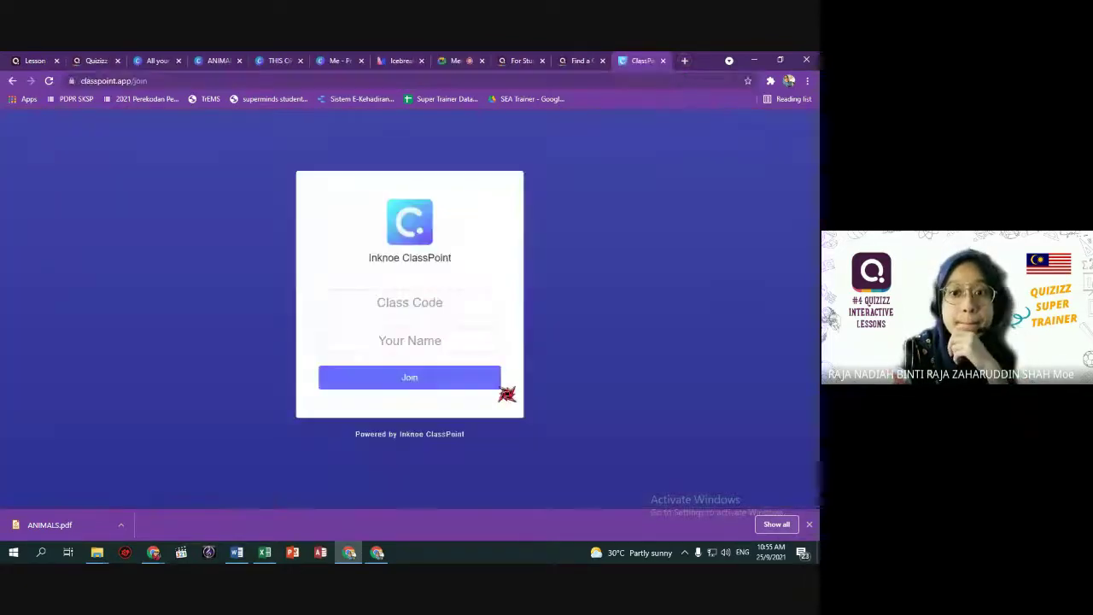
# Join the class using the code from the Meet chat and a student name.
pyautogui.click(461, 61)
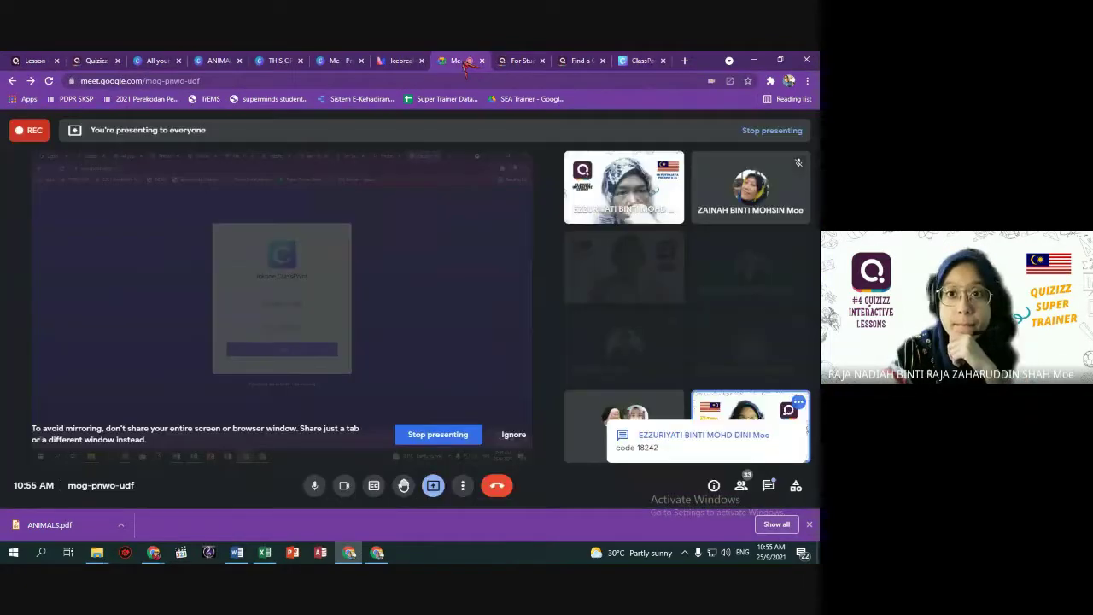
pyautogui.click(766, 486)
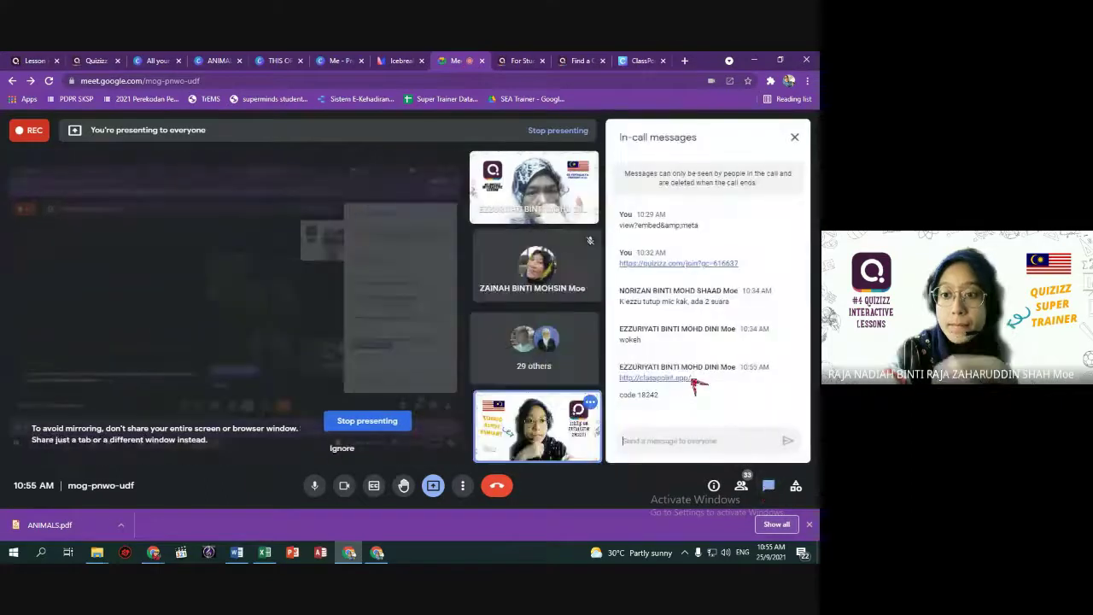
pyautogui.moveTo(659, 394); pyautogui.dragTo(640, 395)
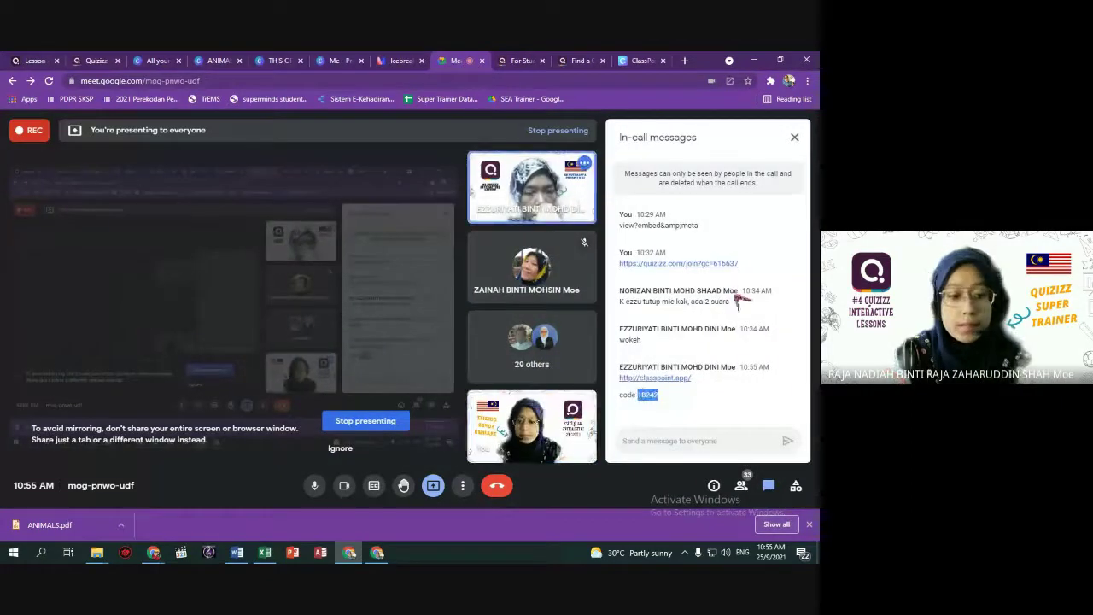
pyautogui.click(794, 137)
pyautogui.click(642, 60)
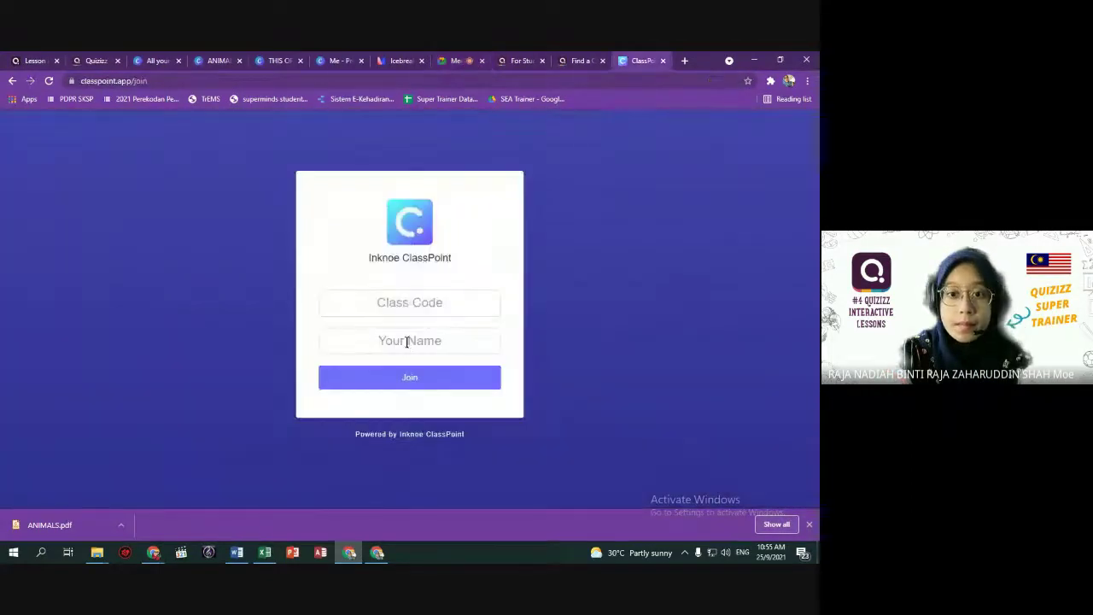
pyautogui.click(439, 380)
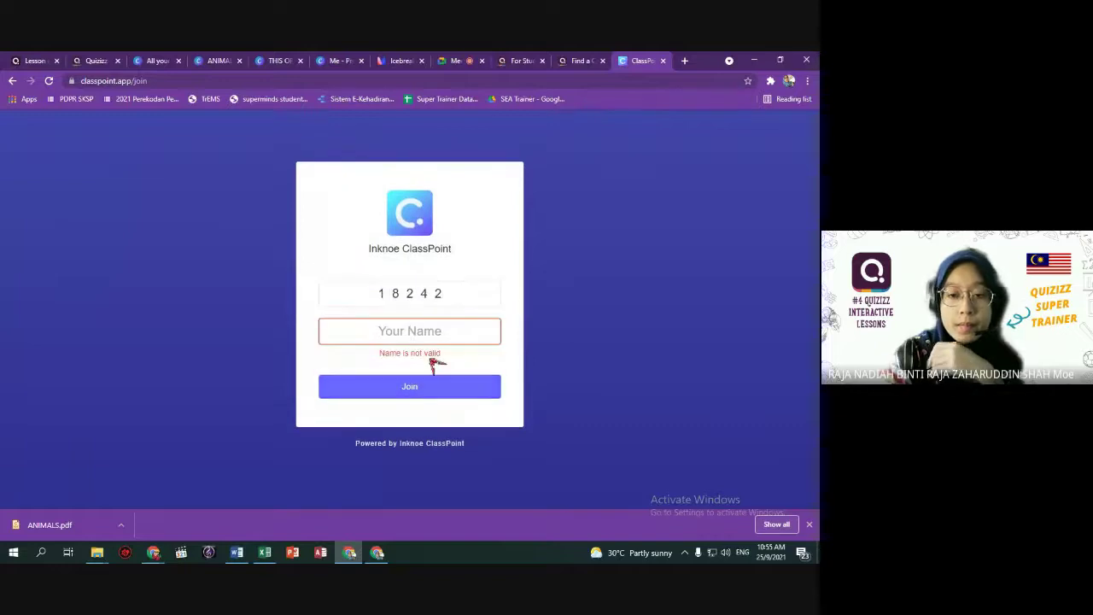
pyautogui.write('nadia')
pyautogui.press('Return')
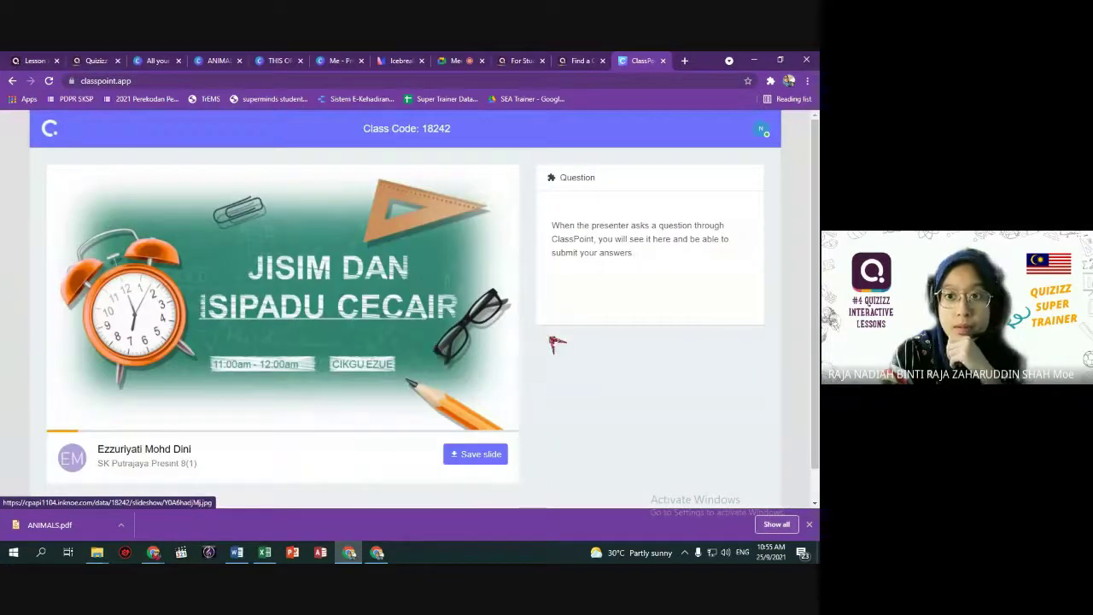
# Look over the joined class page showing the 'Jisim dan Isipadu Cecair' slide and the account menu.
pyautogui.scroll(-1, 669, 351)
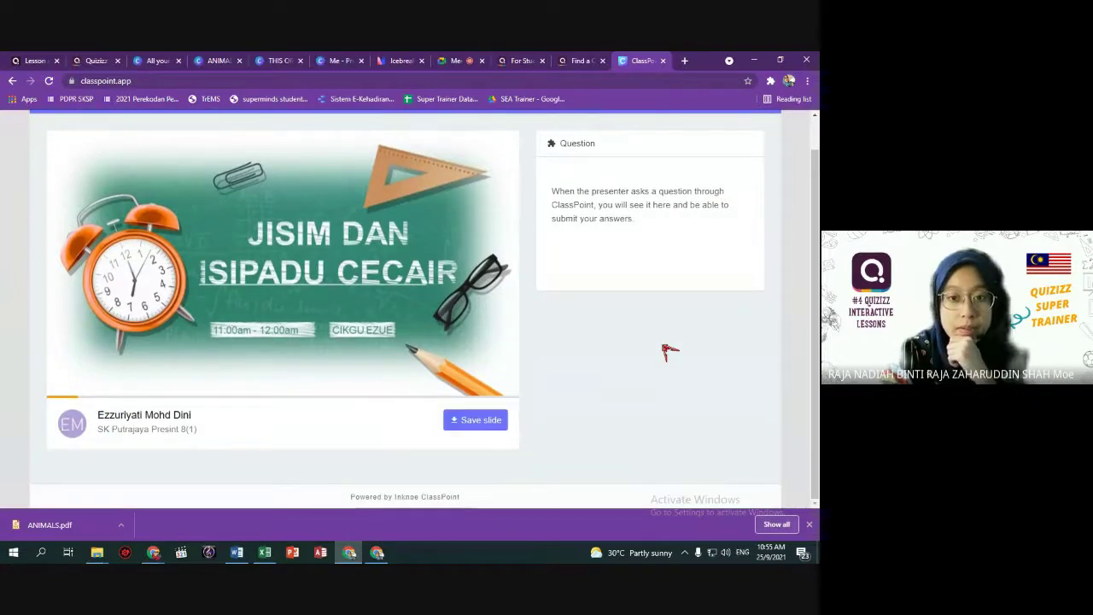
pyautogui.scroll(1, 669, 352)
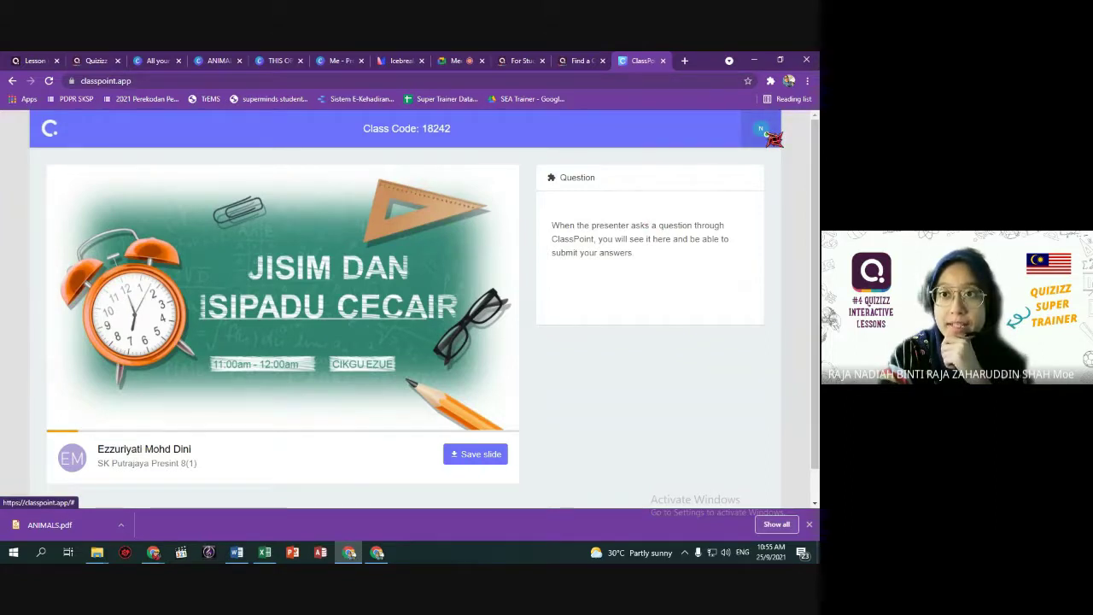
pyautogui.click(765, 134)
pyautogui.click(798, 152)
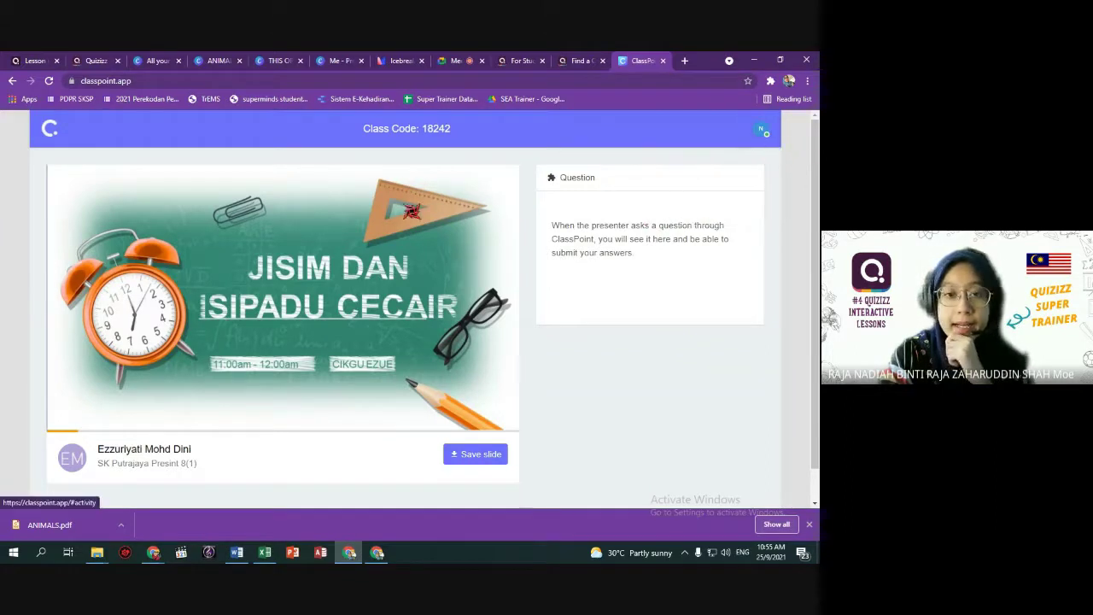
pyautogui.scroll(-1, 298, 386)
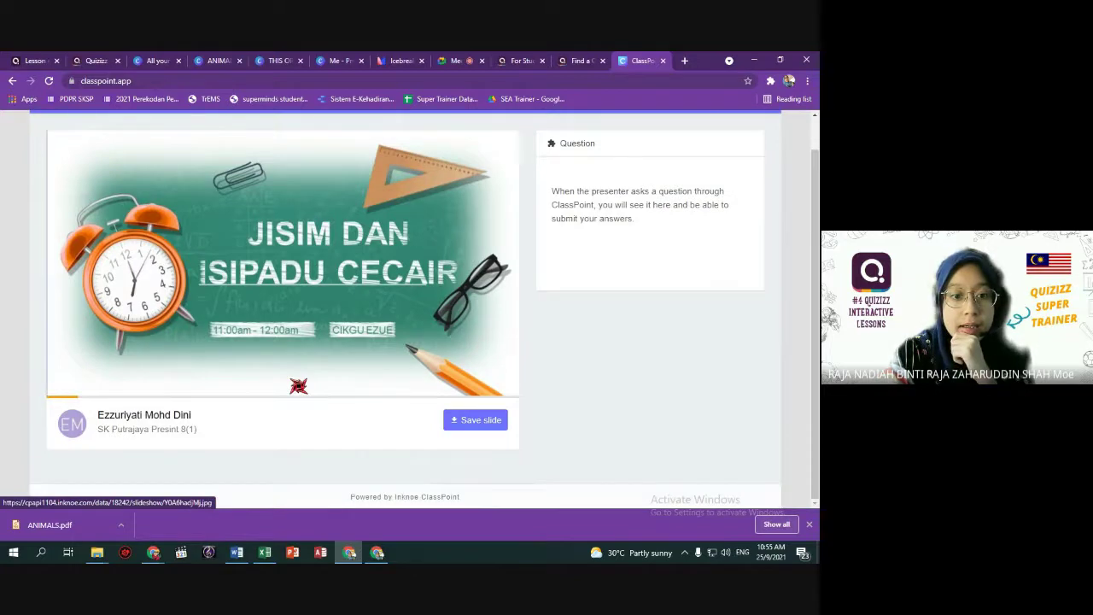
pyautogui.scroll(1, 297, 386)
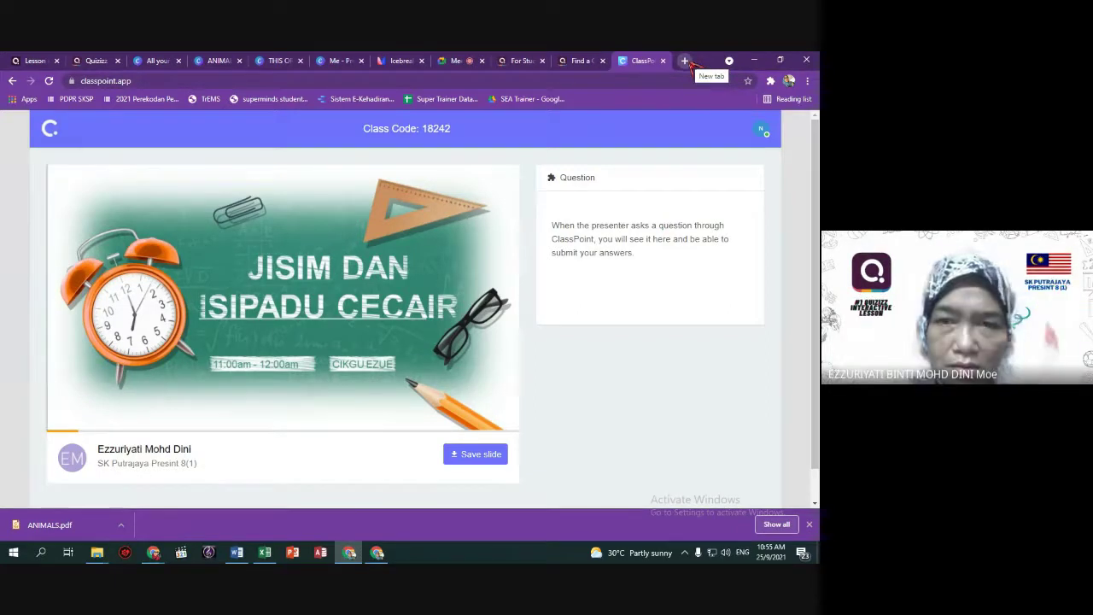
# Copy the ANIMALS design's view-only share link, which needs no sign-in.
pyautogui.click(34, 61)
pyautogui.click(156, 60)
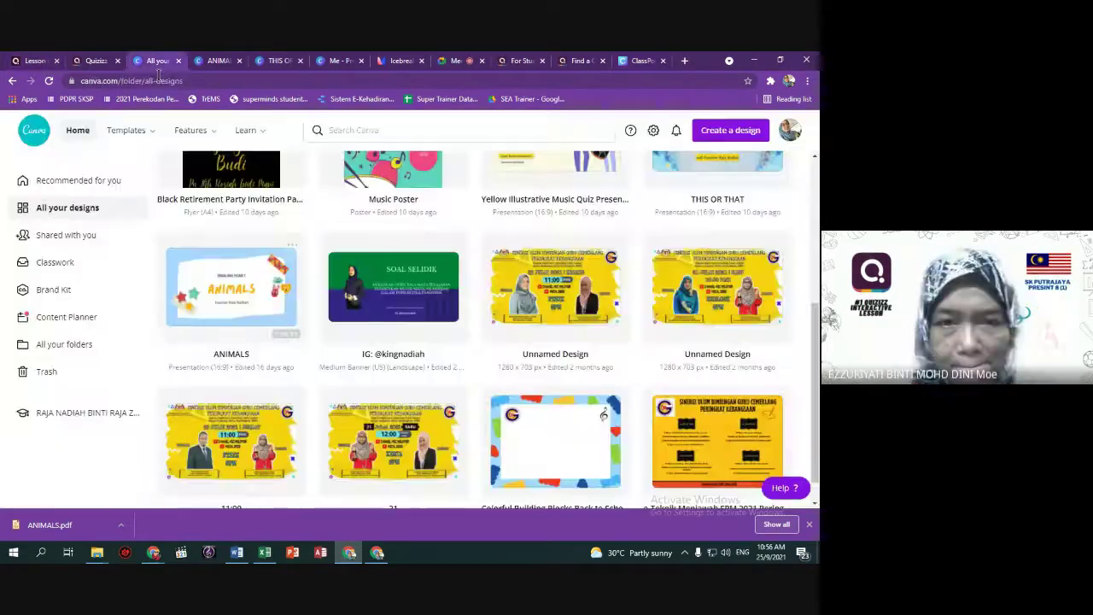
pyautogui.click(217, 60)
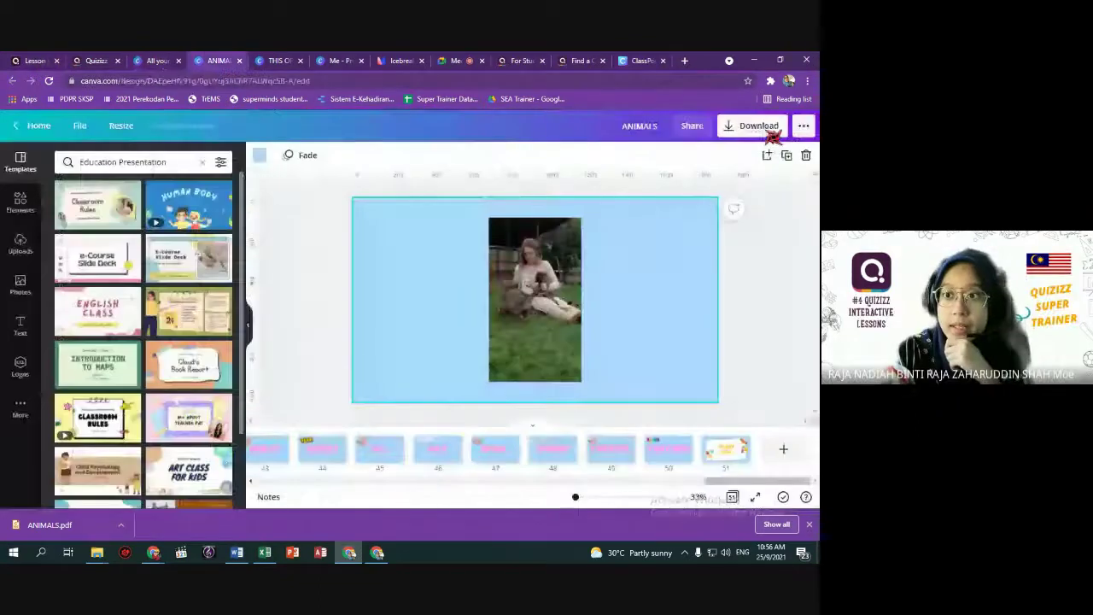
pyautogui.click(693, 126)
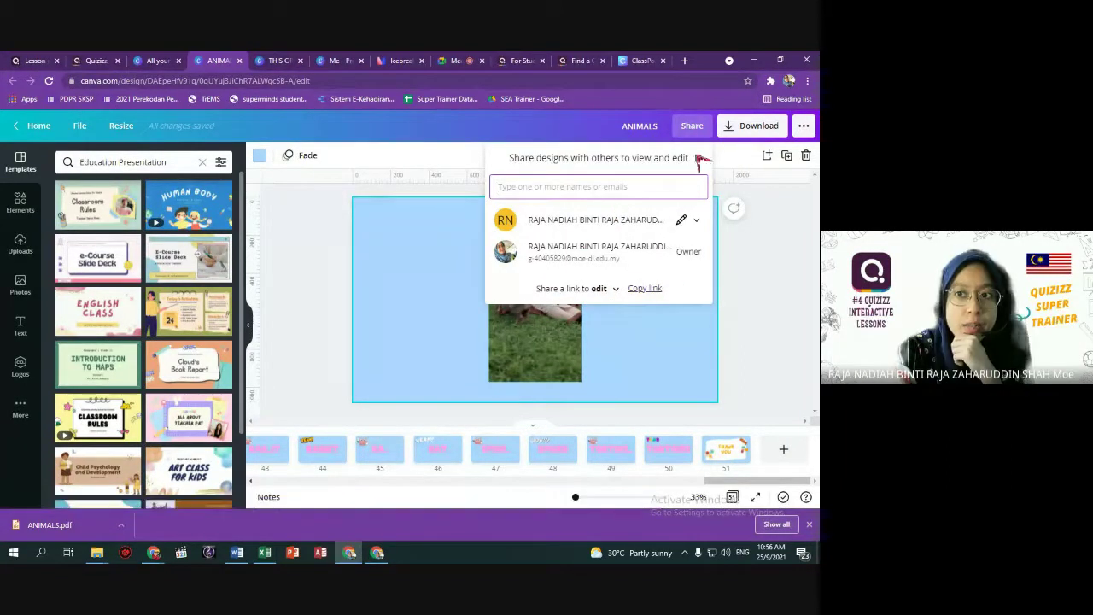
pyautogui.click(804, 126)
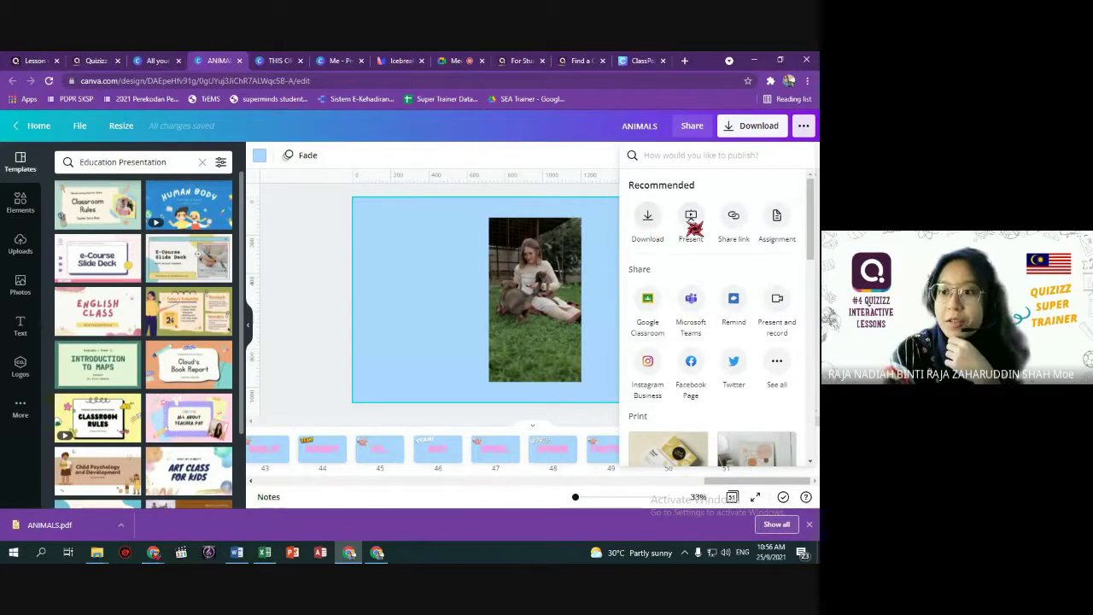
pyautogui.click(738, 224)
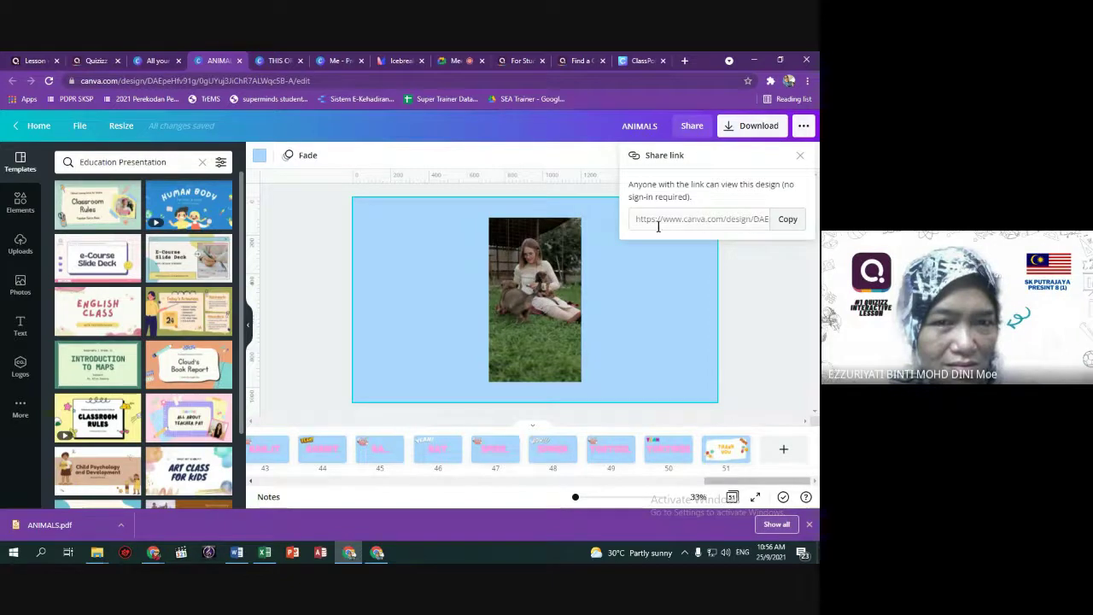
pyautogui.click(792, 224)
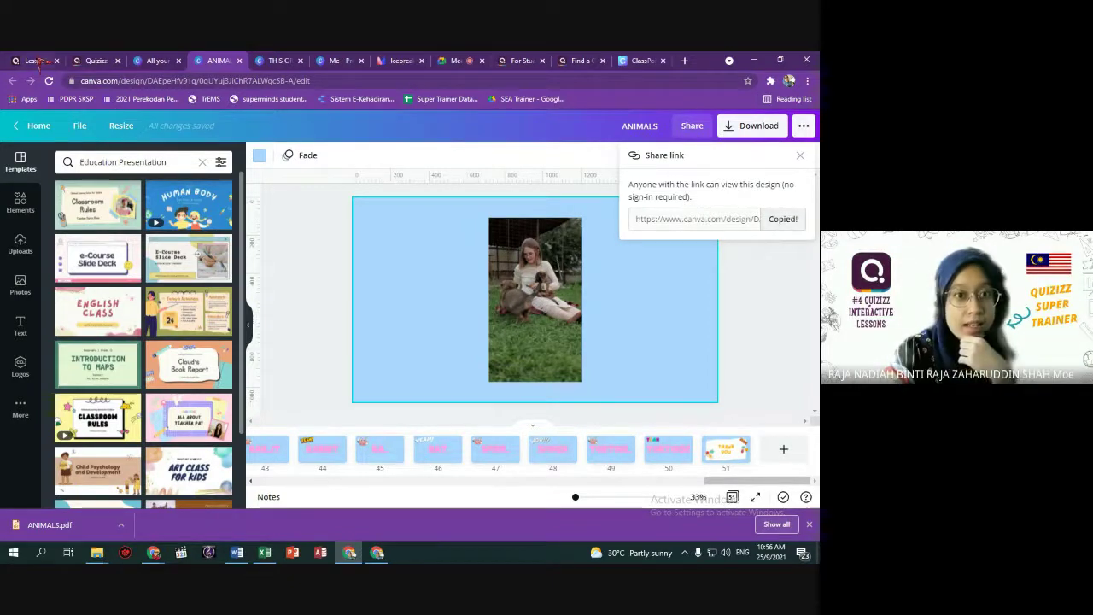
pyautogui.click(38, 60)
# Add a Web page slide to the lesson, pasting a URL but cancelling the link.
pyautogui.click(65, 494)
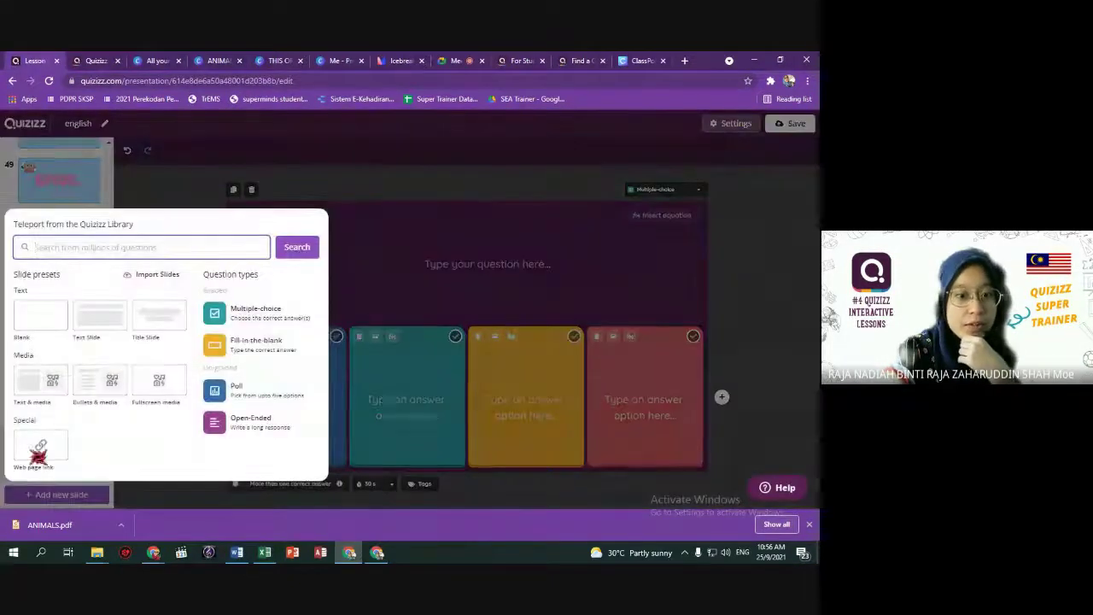
pyautogui.click(38, 452)
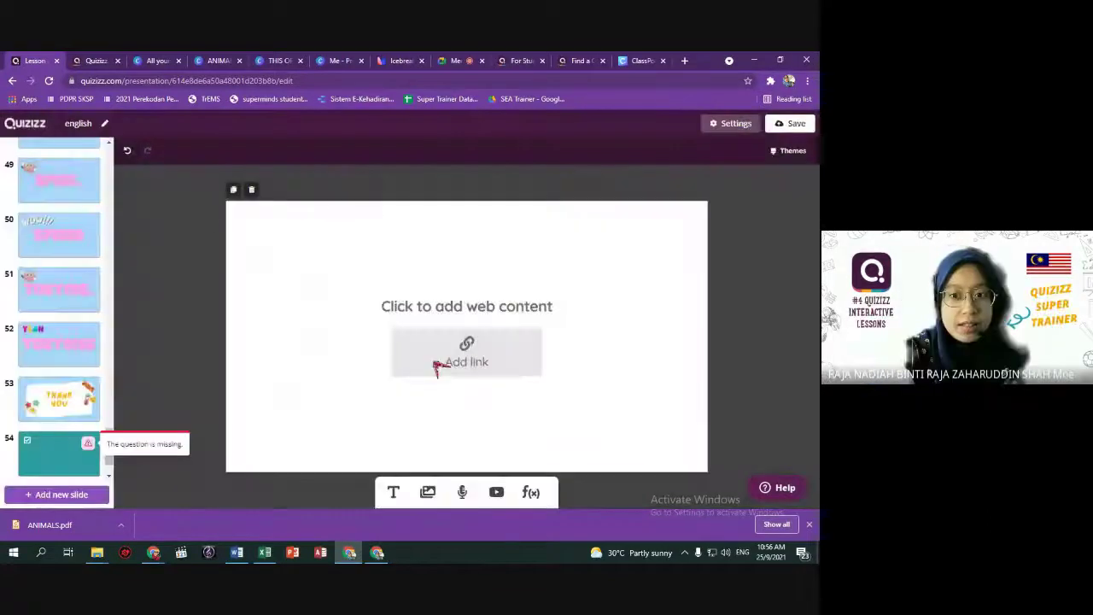
pyautogui.click(466, 350)
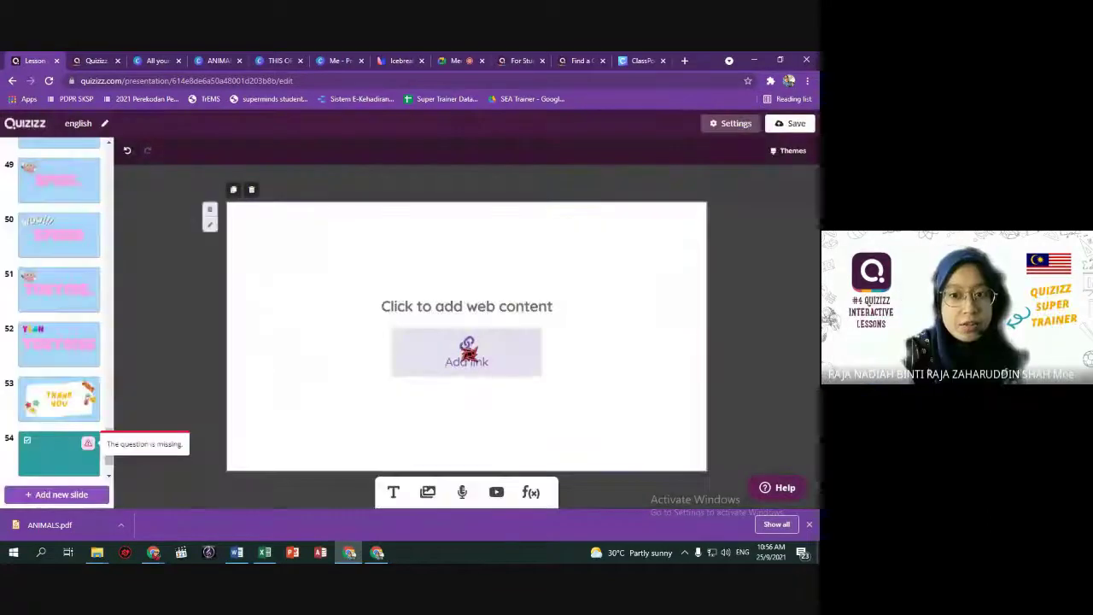
pyautogui.hotkey('ctrl', 'v')
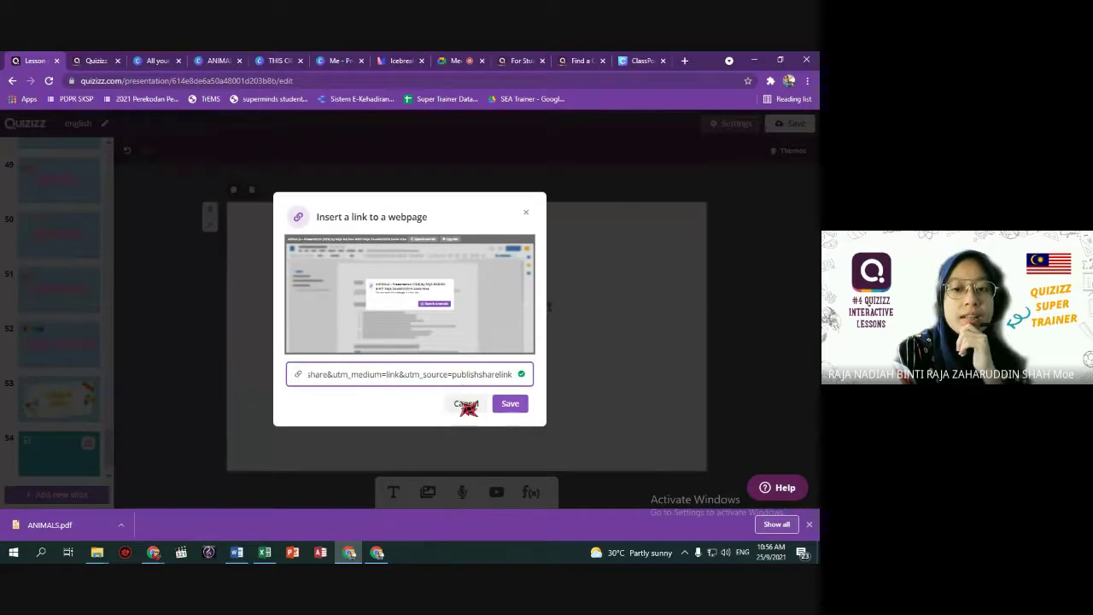
pyautogui.click(466, 403)
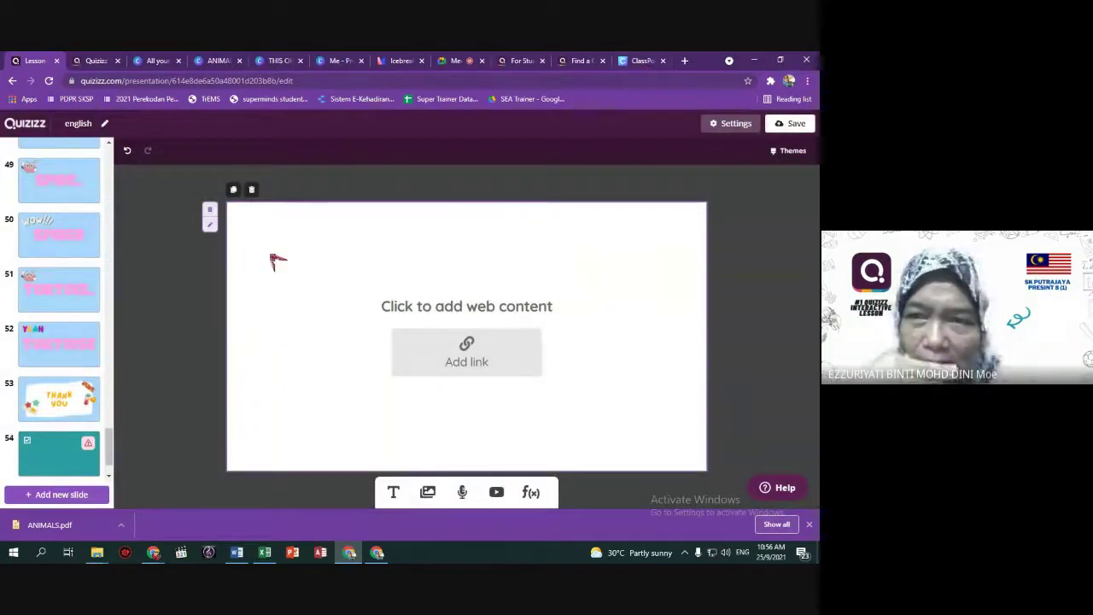
# Review the lesson's slide list, briefly checking the ClassPoint page, and drag a slide thumbnail.
pyautogui.scroll(10, 58, 325)
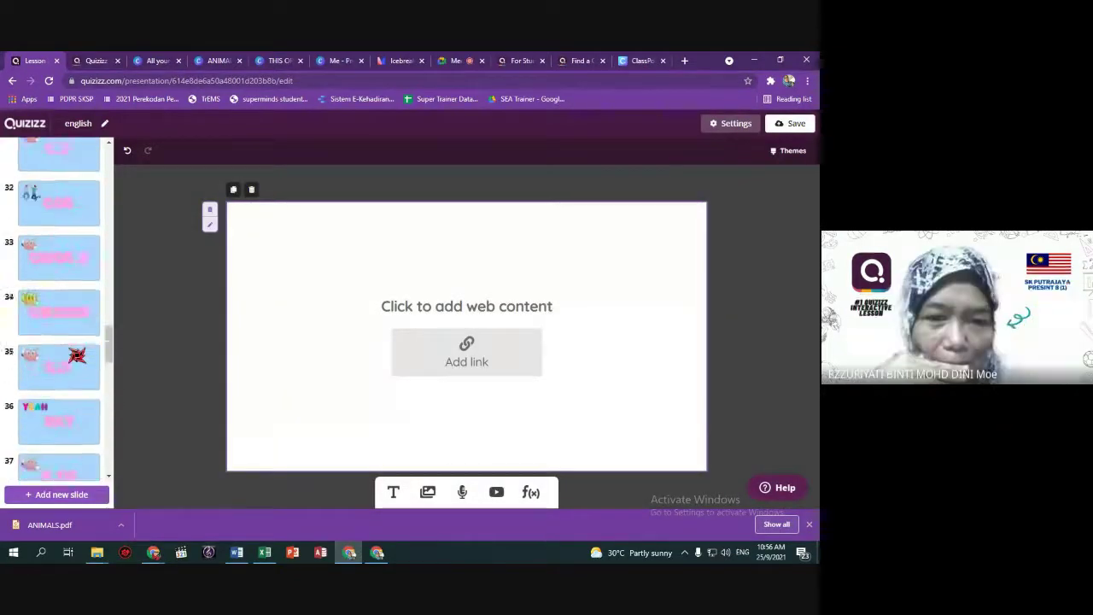
pyautogui.scroll(15, 58, 324)
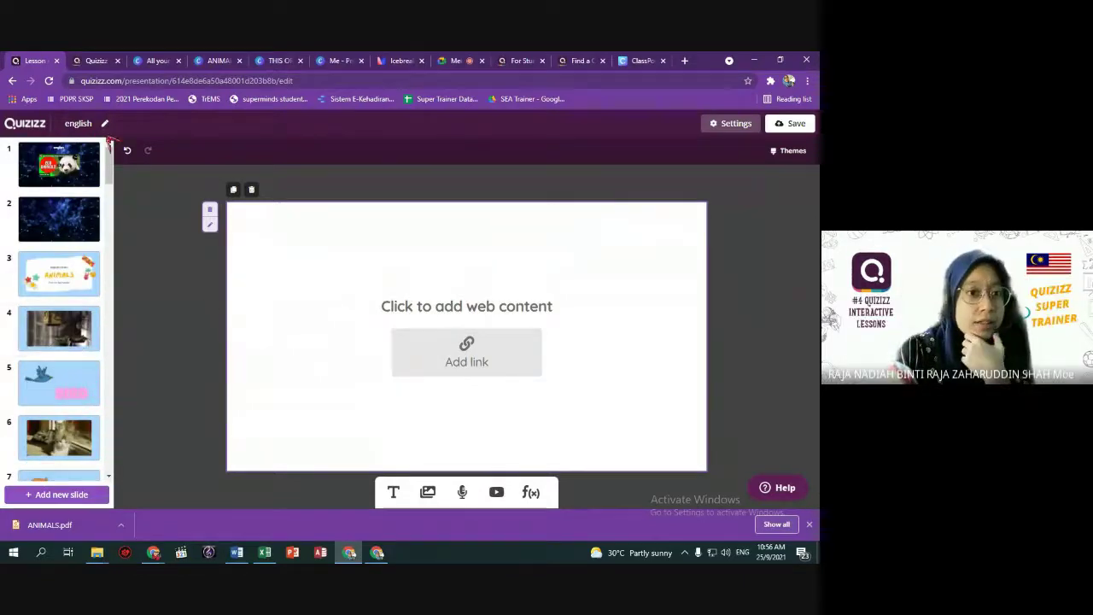
pyautogui.click(639, 61)
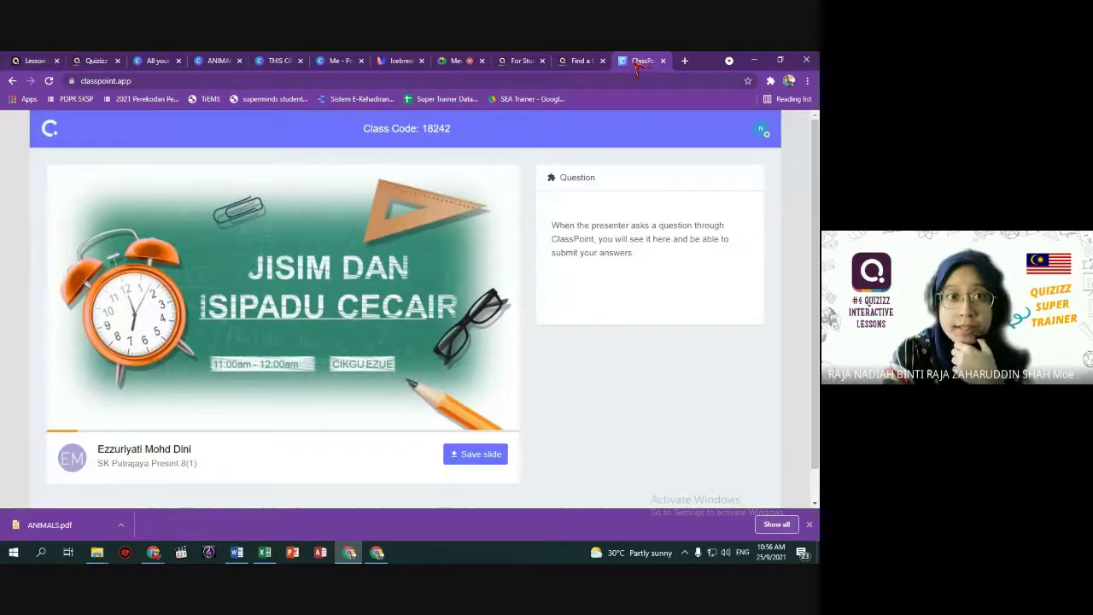
pyautogui.click(34, 61)
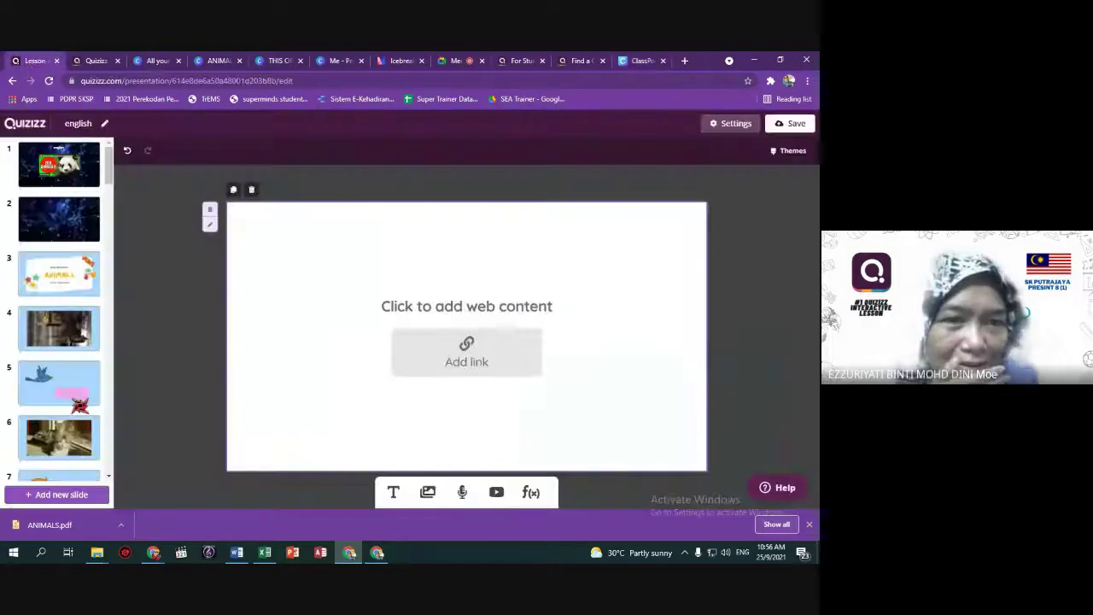
pyautogui.scroll(-5, 60, 341)
pyautogui.scroll(-20, 84, 422)
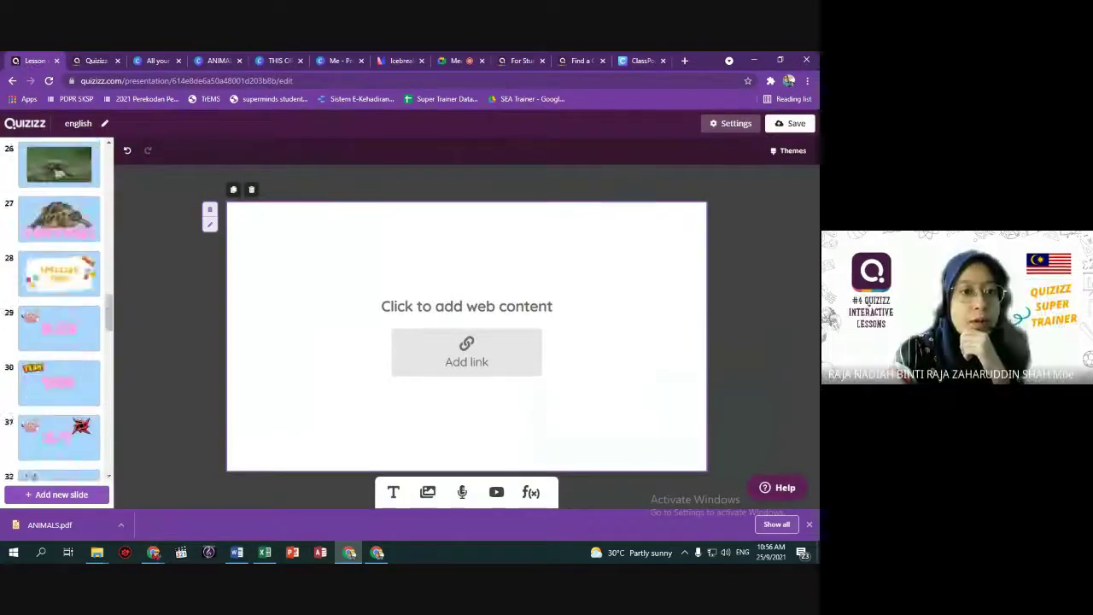
pyautogui.moveTo(108, 453); pyautogui.dragTo(96, 517)
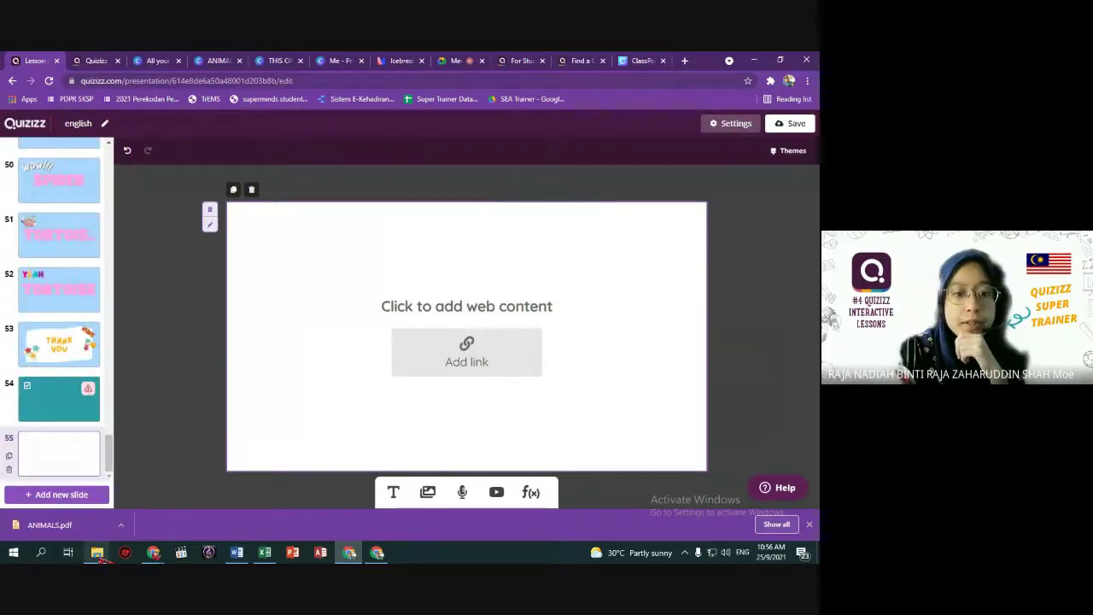
pyautogui.moveTo(99, 553)
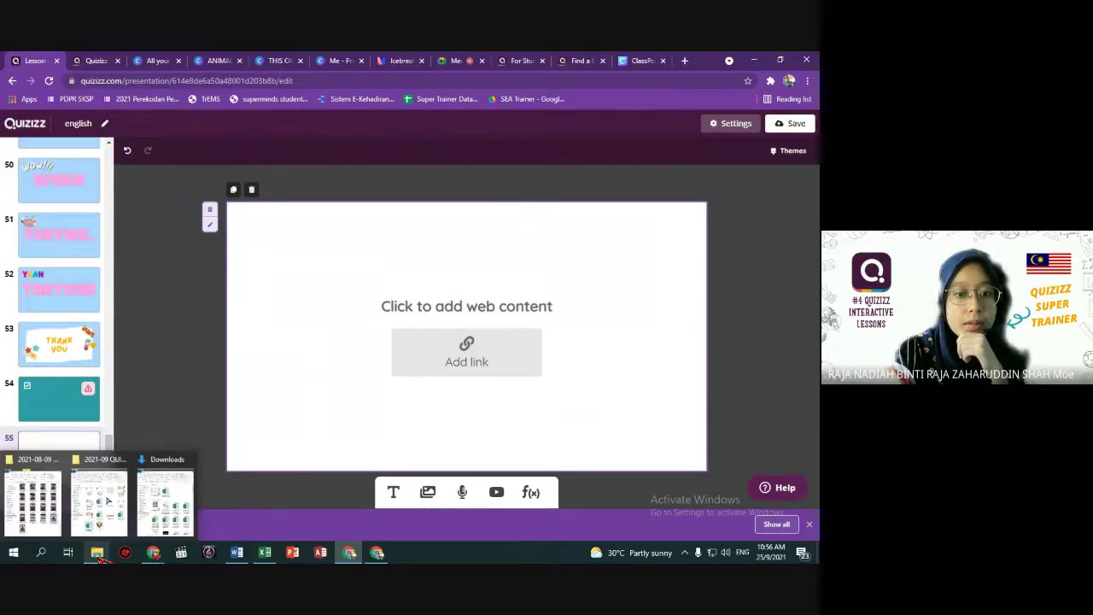
# Launch PowerPoint and try the recent song presentation, which turns out not found.
pyautogui.click(292, 553)
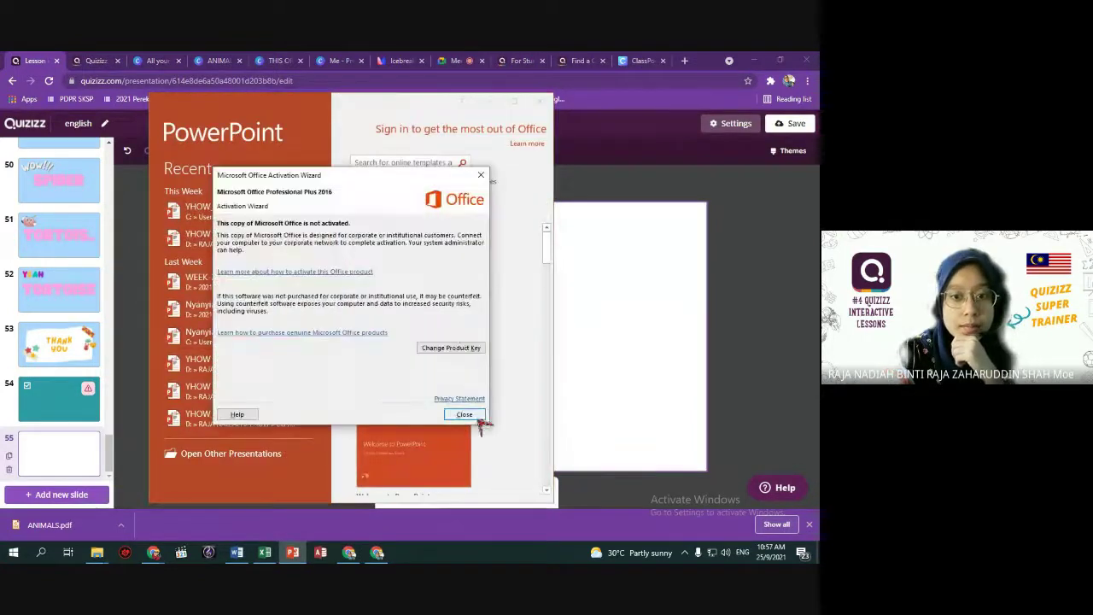
pyautogui.click(465, 415)
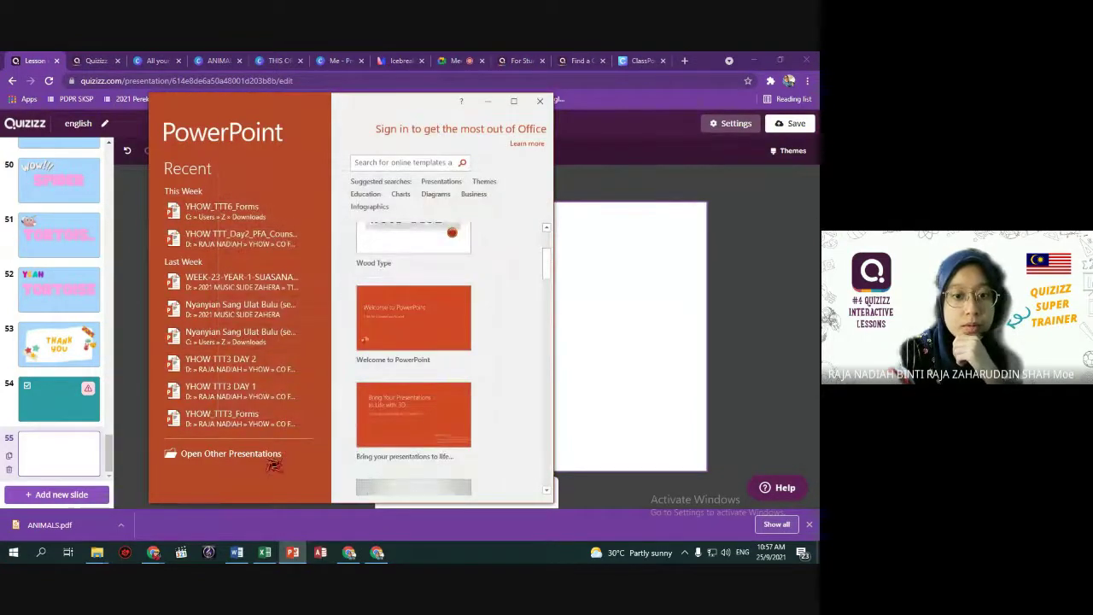
pyautogui.click(320, 451)
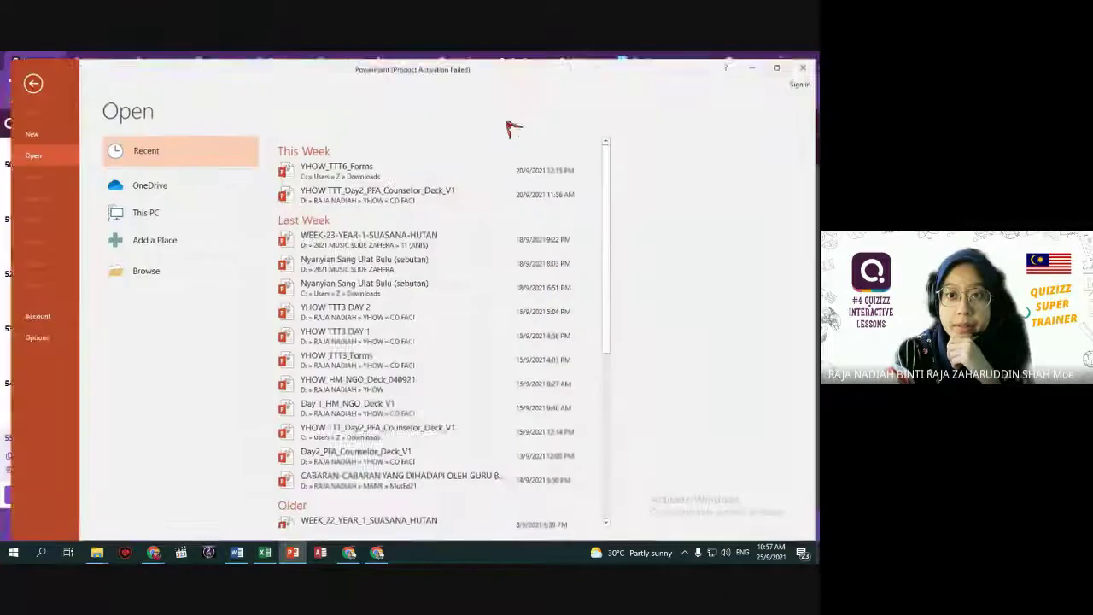
pyautogui.click(367, 256)
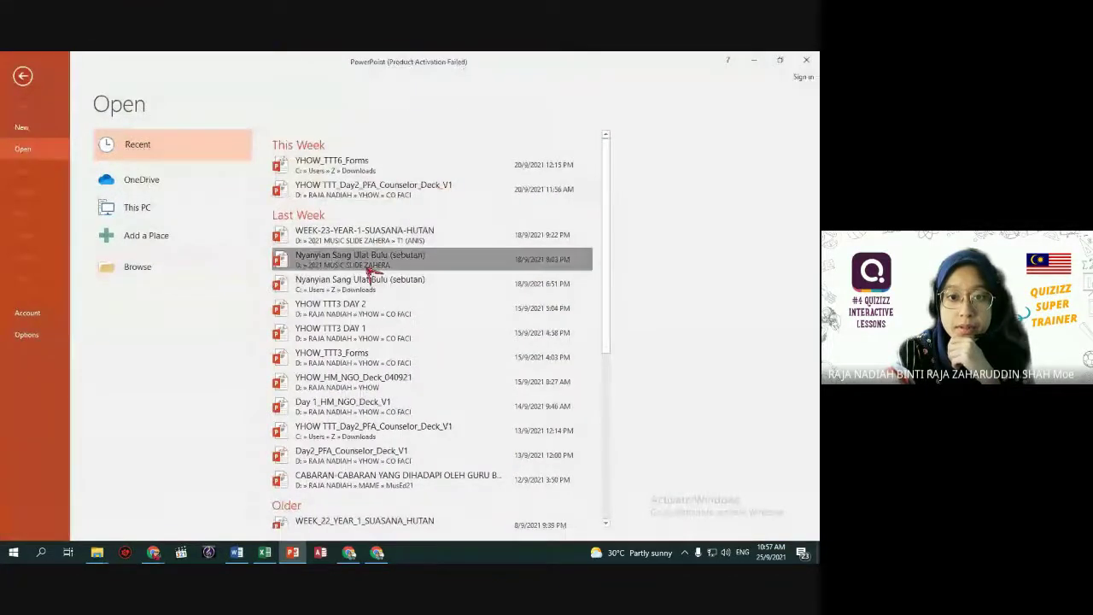
pyautogui.click(425, 335)
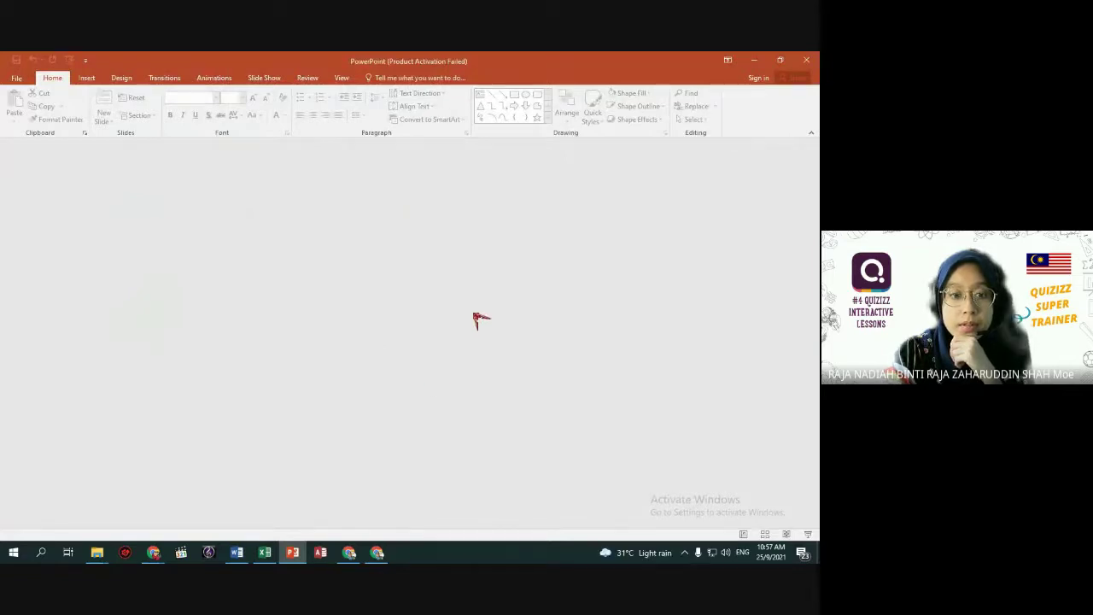
# Browse to D:\2021 MUSIC SLIDE ZAHERA and open FOR ALL Nyanyian Sang Ulat Bulu (sebutan).
pyautogui.click(17, 77)
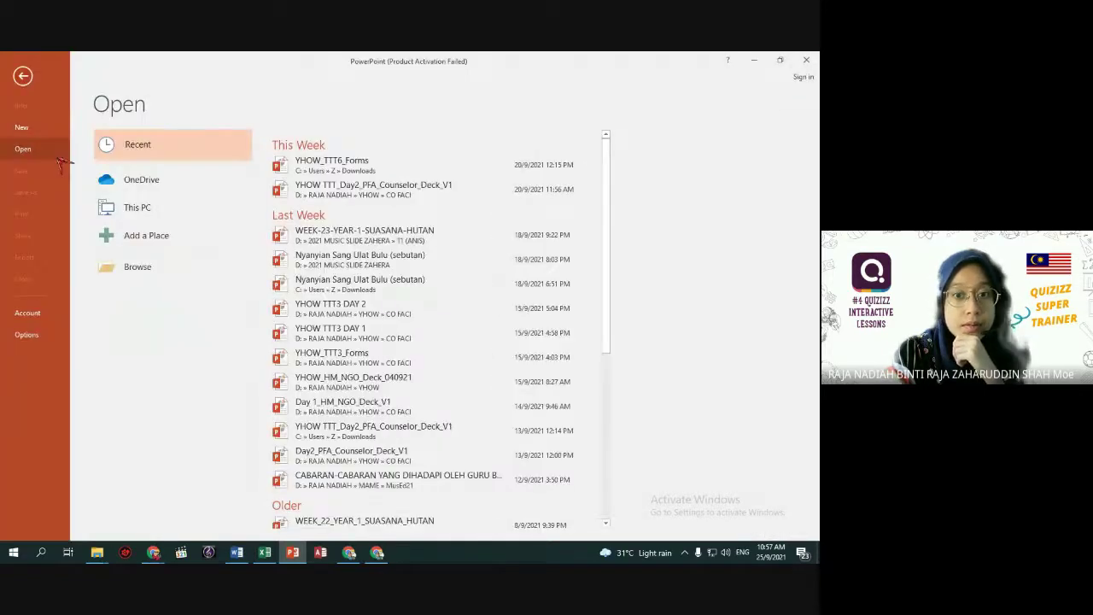
pyautogui.click(159, 271)
pyautogui.click(58, 244)
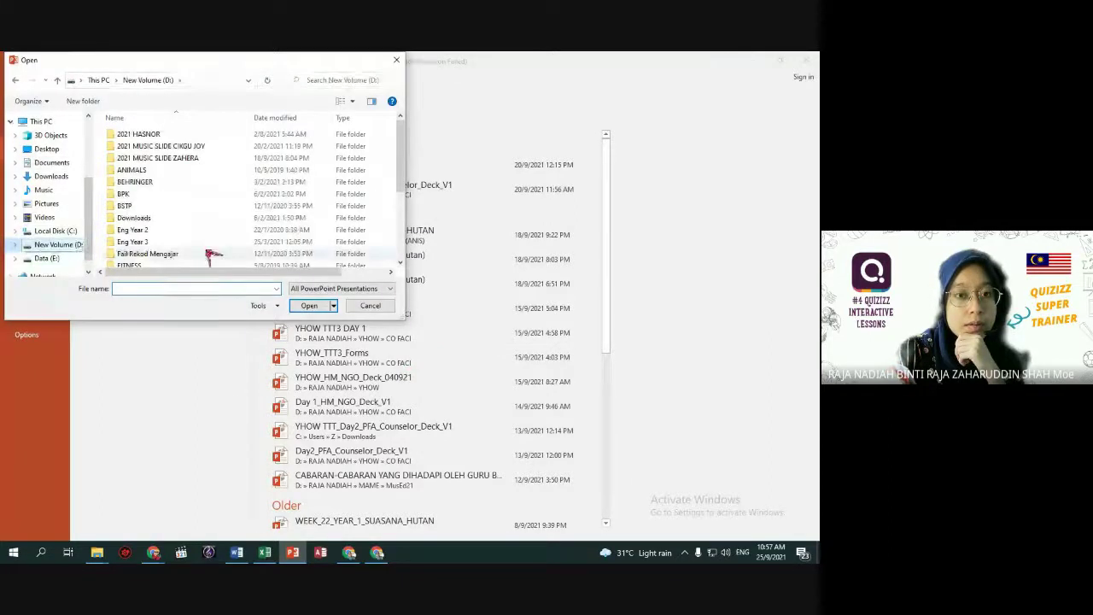
pyautogui.scroll(1, 207, 205)
pyautogui.doubleClick(205, 181)
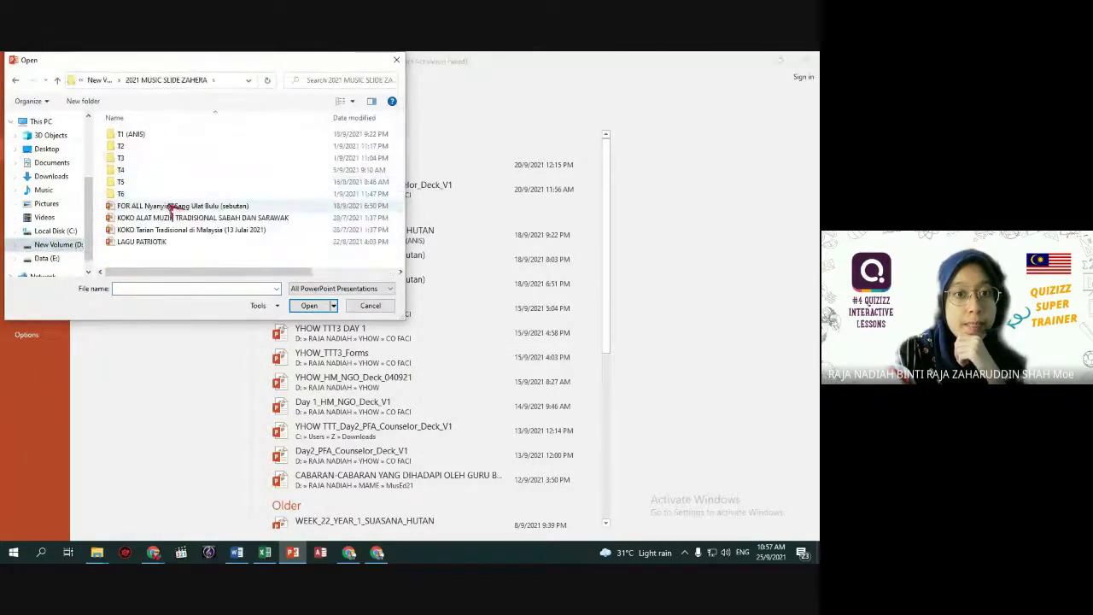
pyautogui.doubleClick(162, 206)
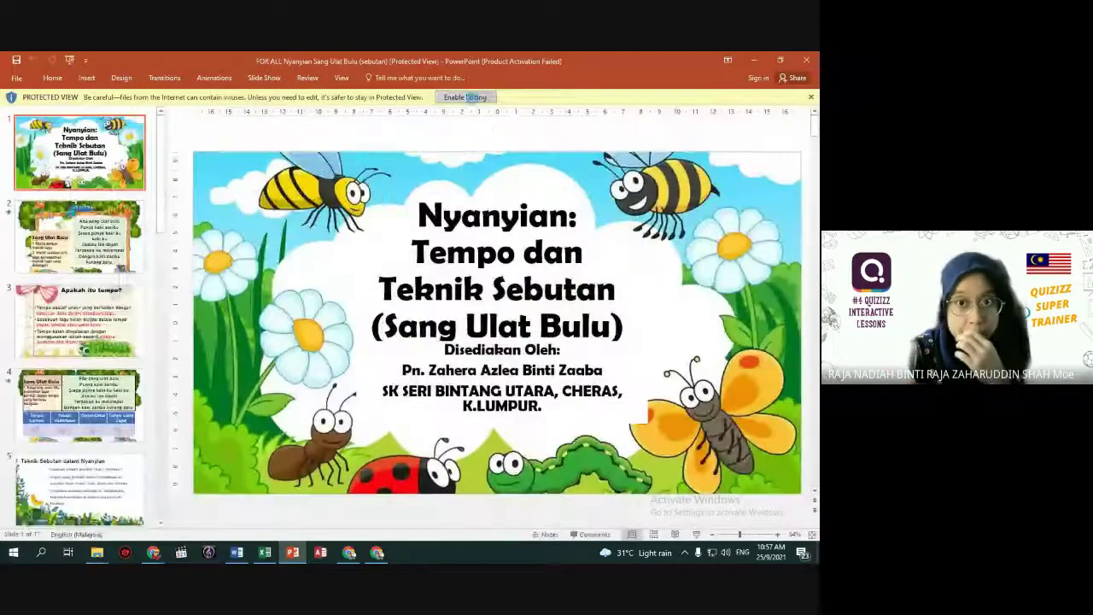
# Enable editing on the song presentation and look at its Export options.
pyautogui.click(468, 98)
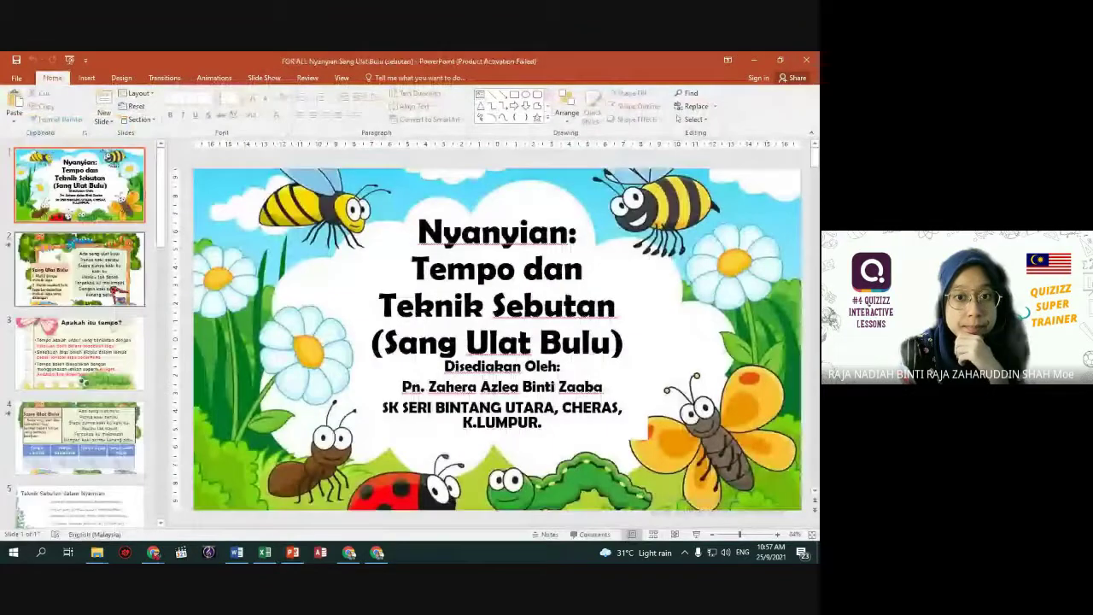
pyautogui.scroll(-15, 111, 309)
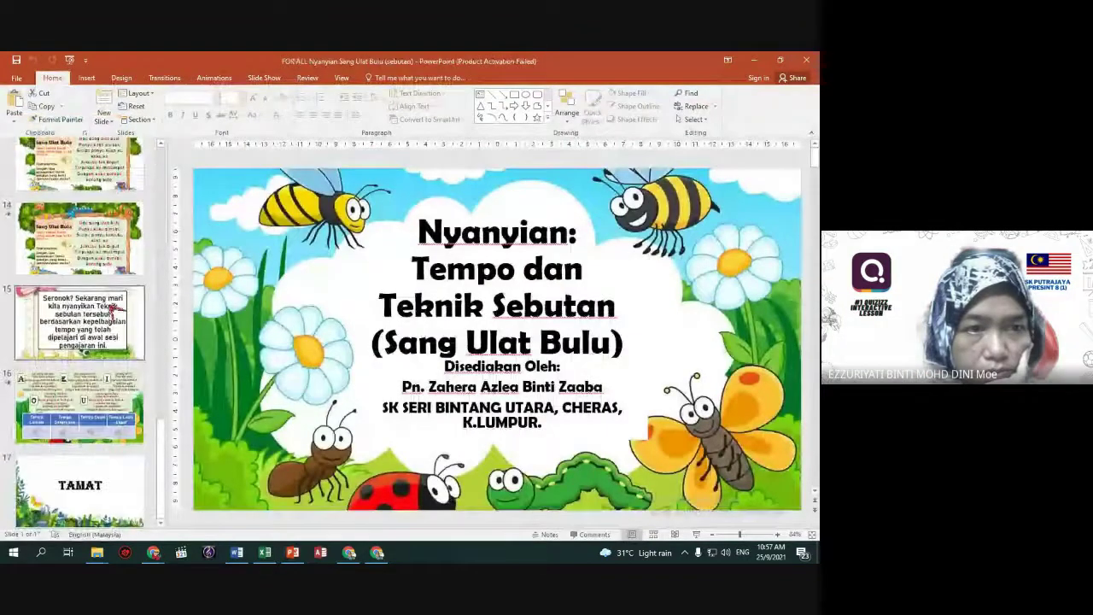
pyautogui.scroll(15, 111, 309)
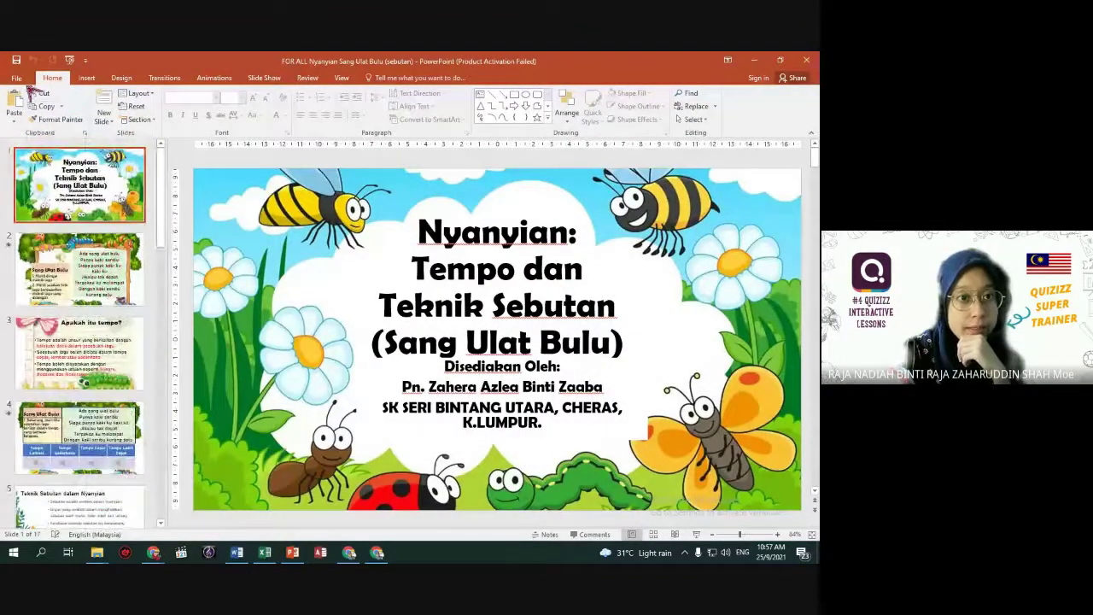
pyautogui.click(16, 78)
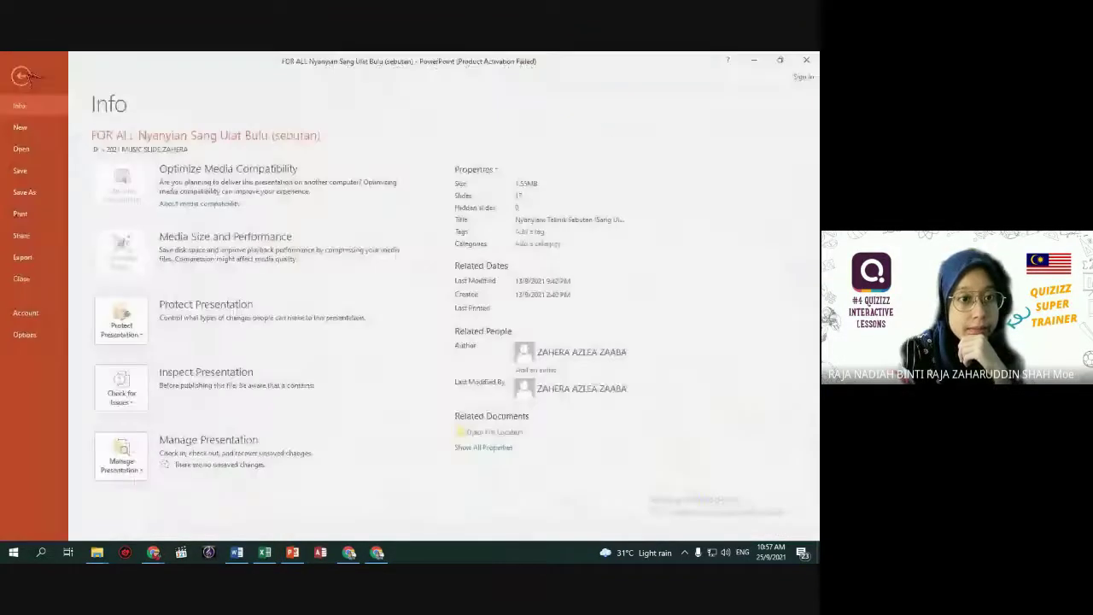
pyautogui.click(34, 259)
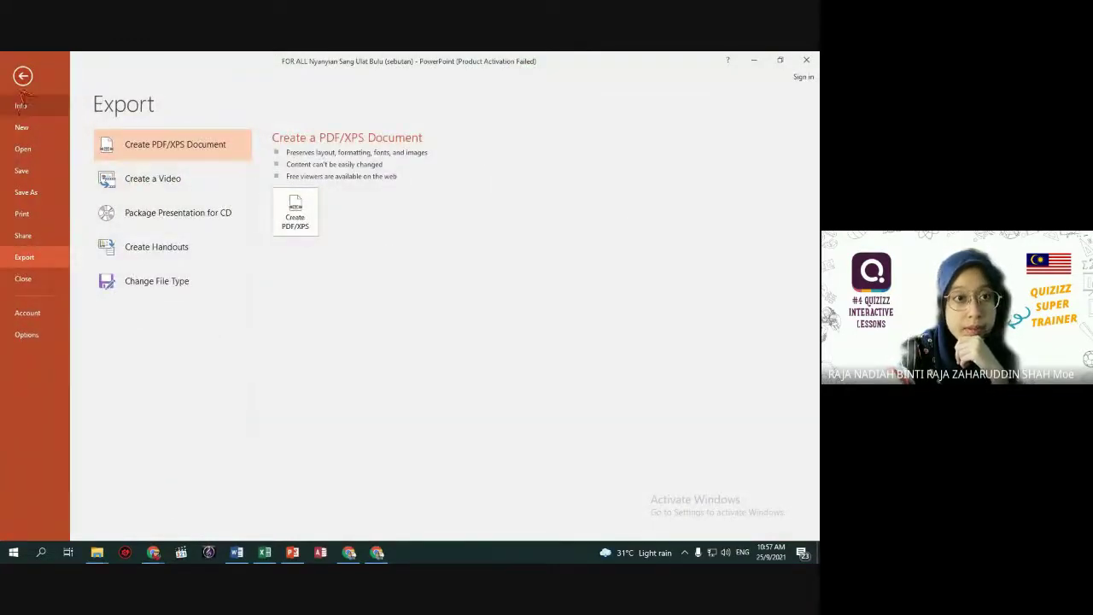
pyautogui.press('Escape')
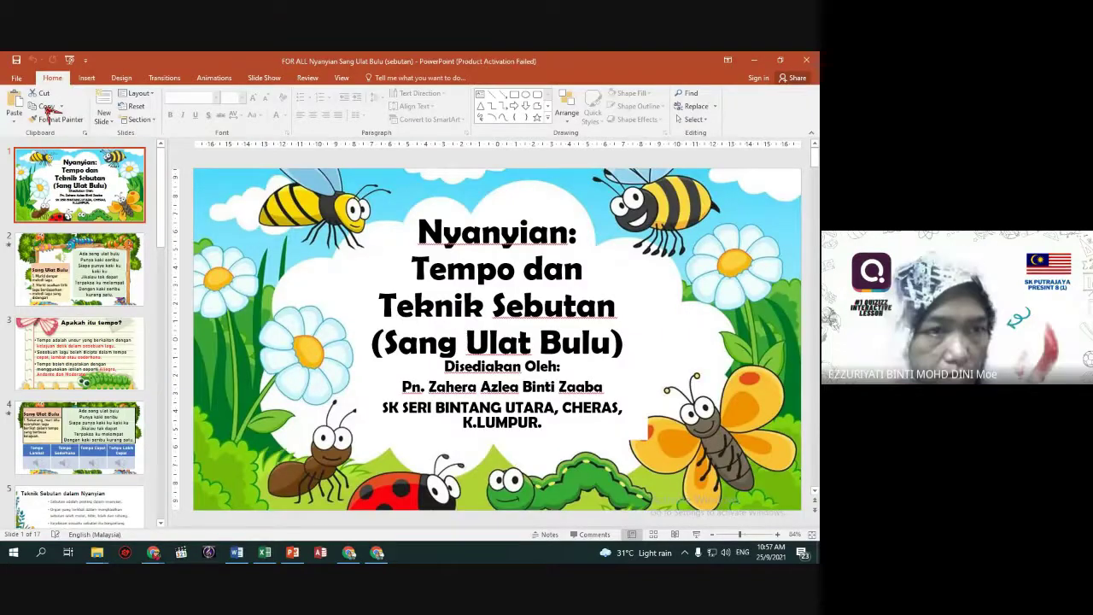
# Choose Export > Create PDF/XPS with Downloads as the save folder.
pyautogui.click(16, 78)
pyautogui.click(47, 259)
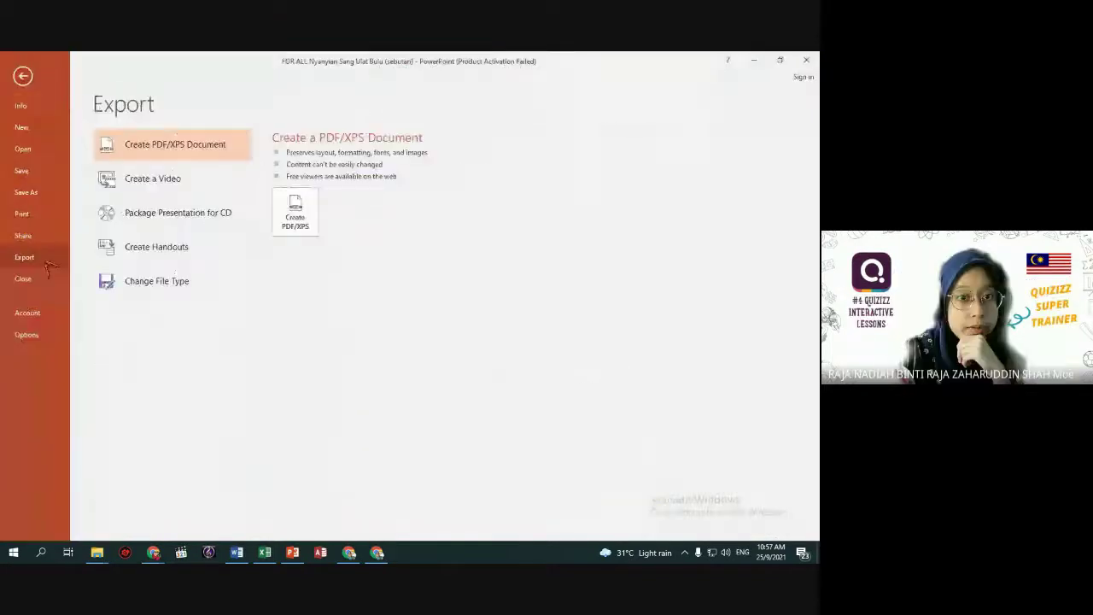
pyautogui.click(292, 215)
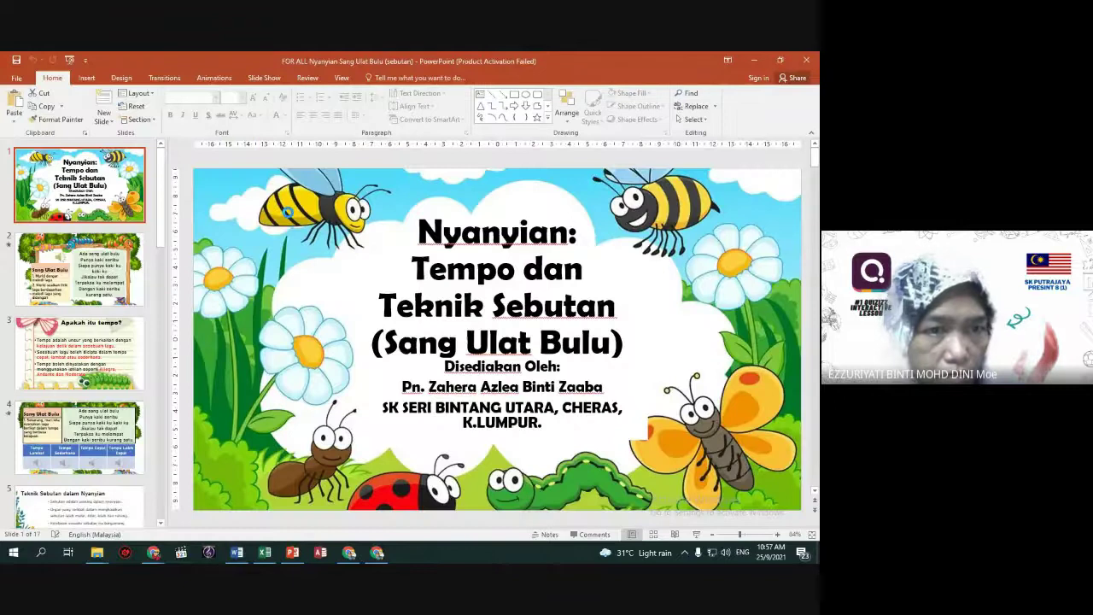
pyautogui.click(51, 176)
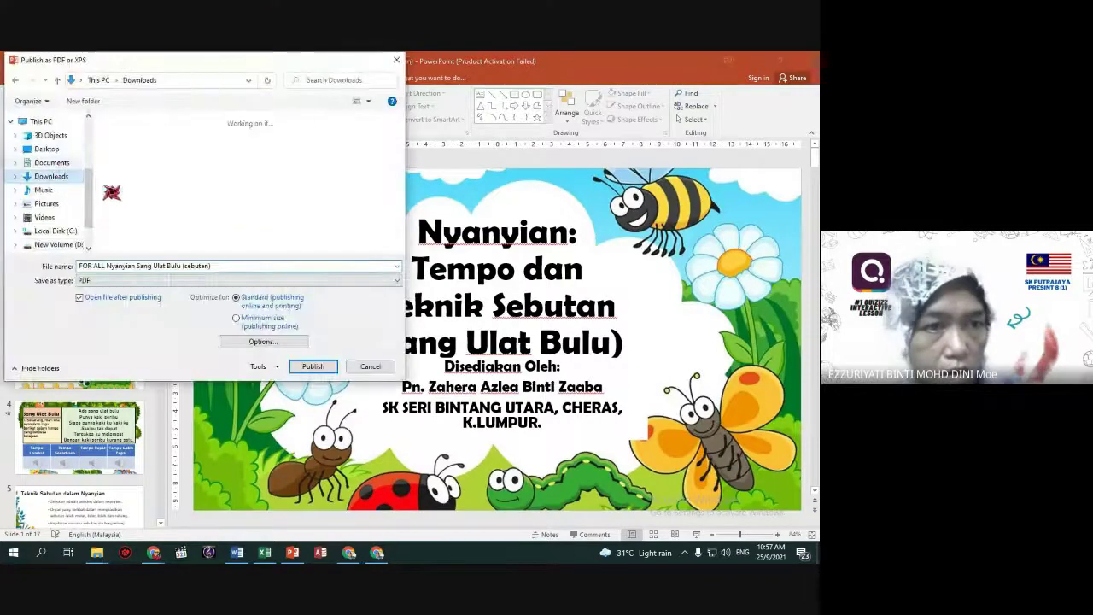
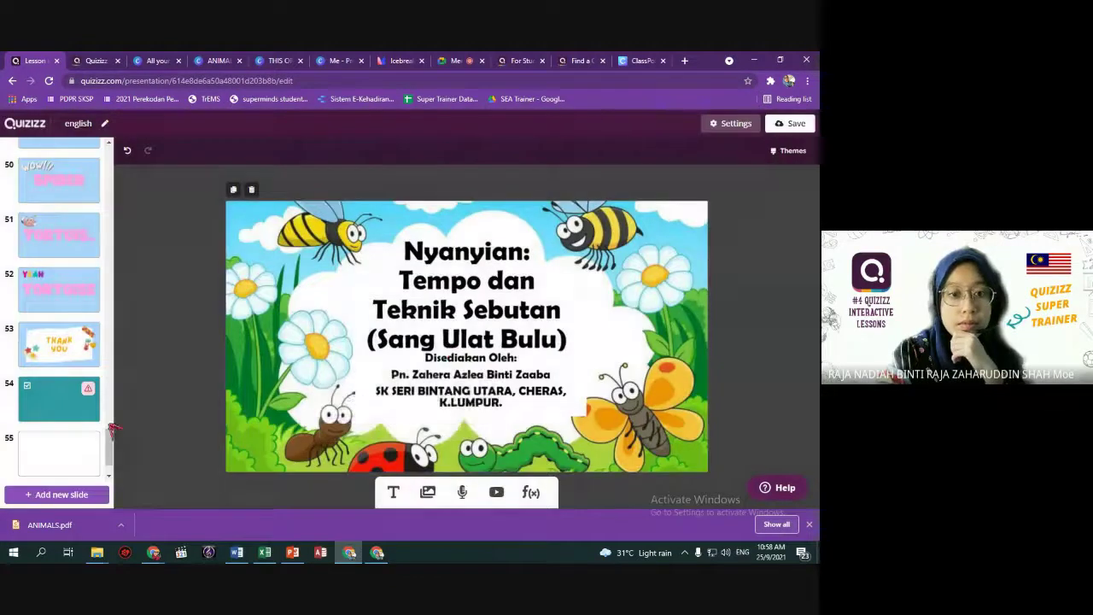
# Go to the blank web-content slide 55, then load Google Drive in a new tab.
pyautogui.click(76, 408)
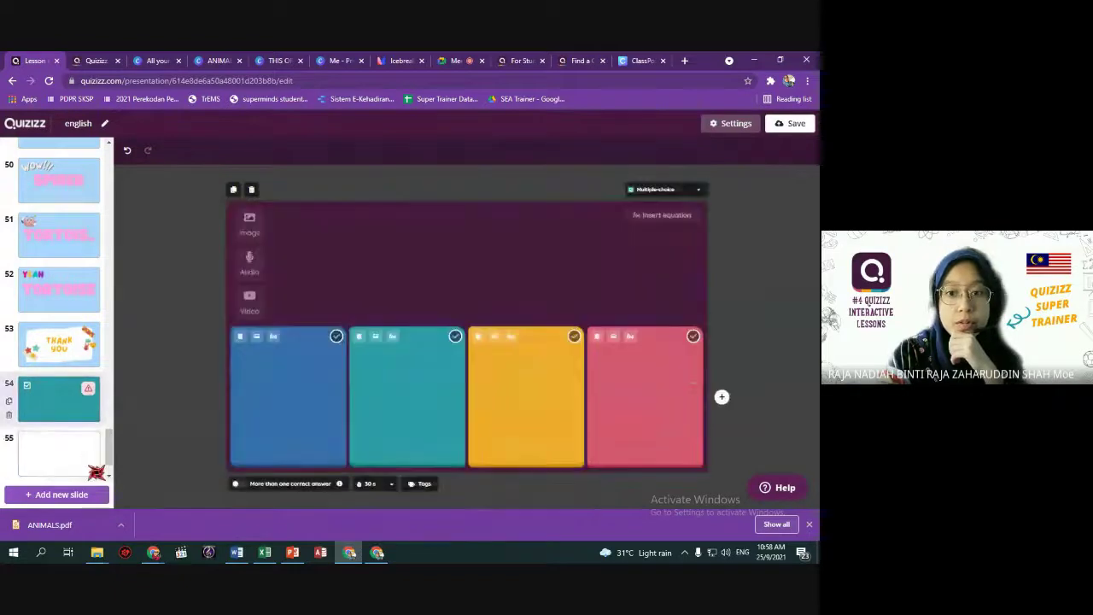
pyautogui.click(96, 472)
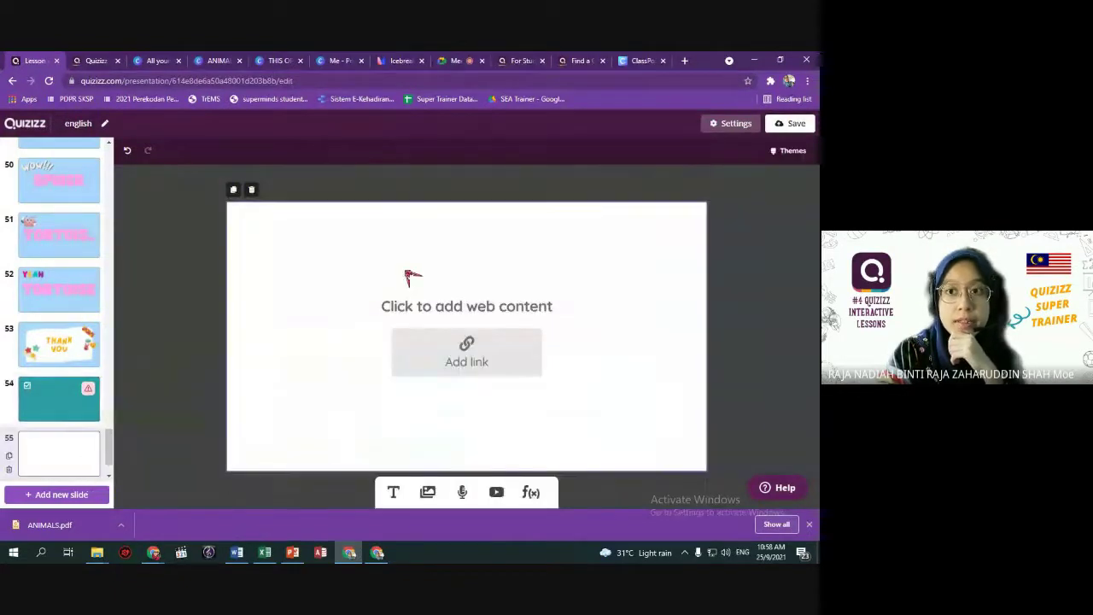
pyautogui.click(684, 61)
pyautogui.write('dr')
pyautogui.press('Return')
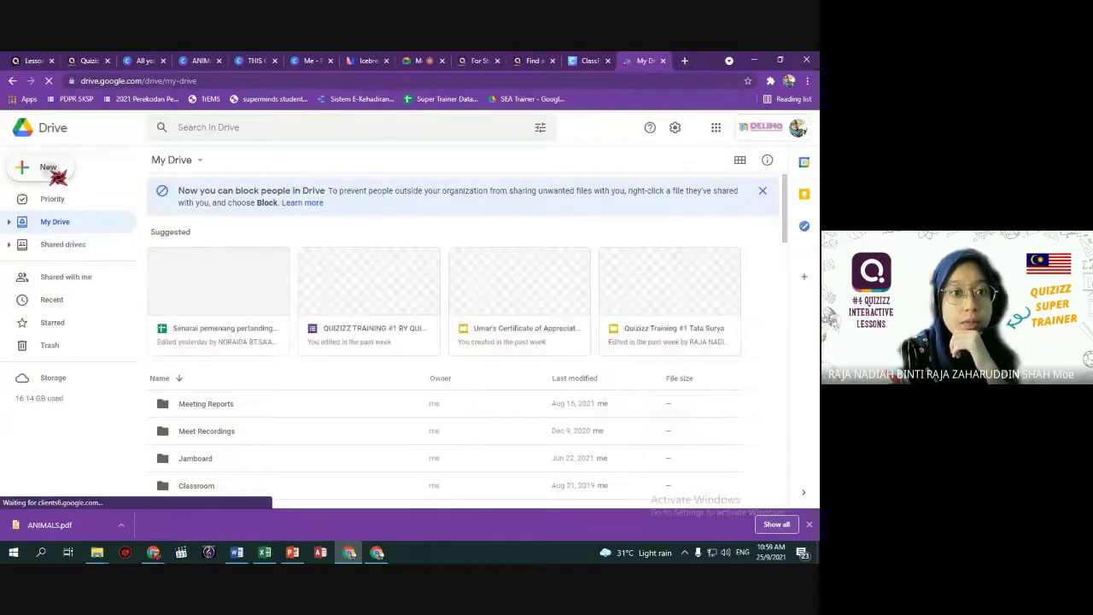
# Create a new blank Google Slides presentation from Drive's New menu.
pyautogui.click(51, 169)
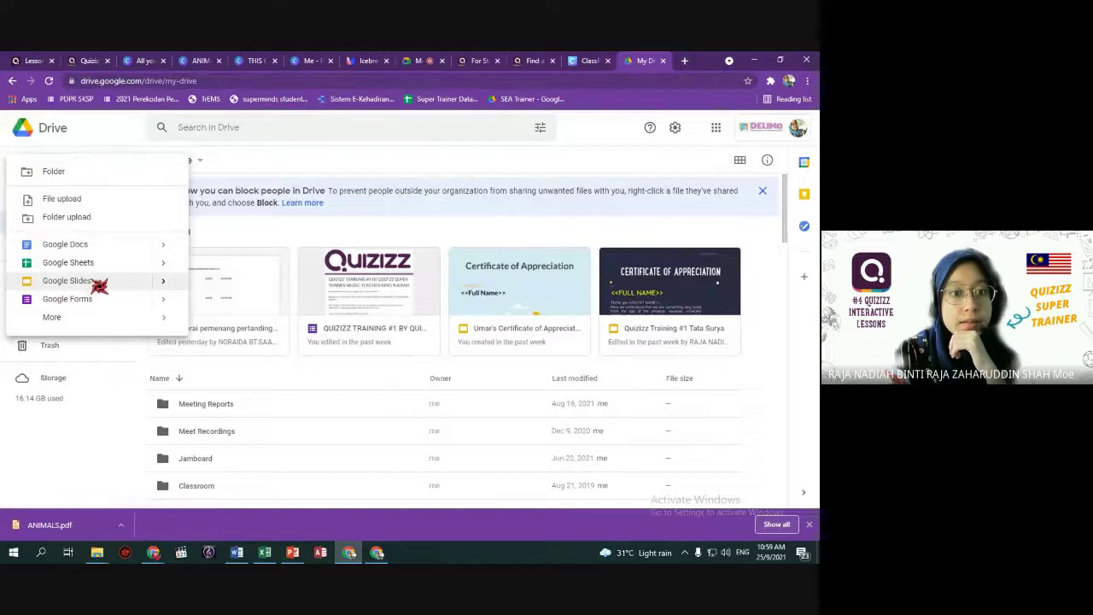
pyautogui.moveTo(162, 289)
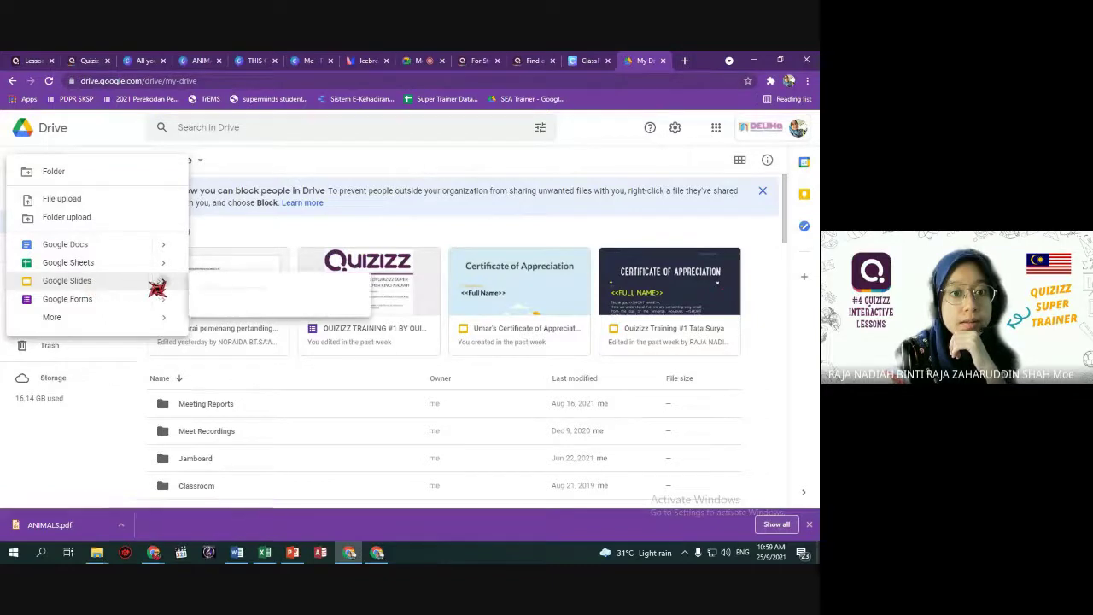
pyautogui.click(239, 280)
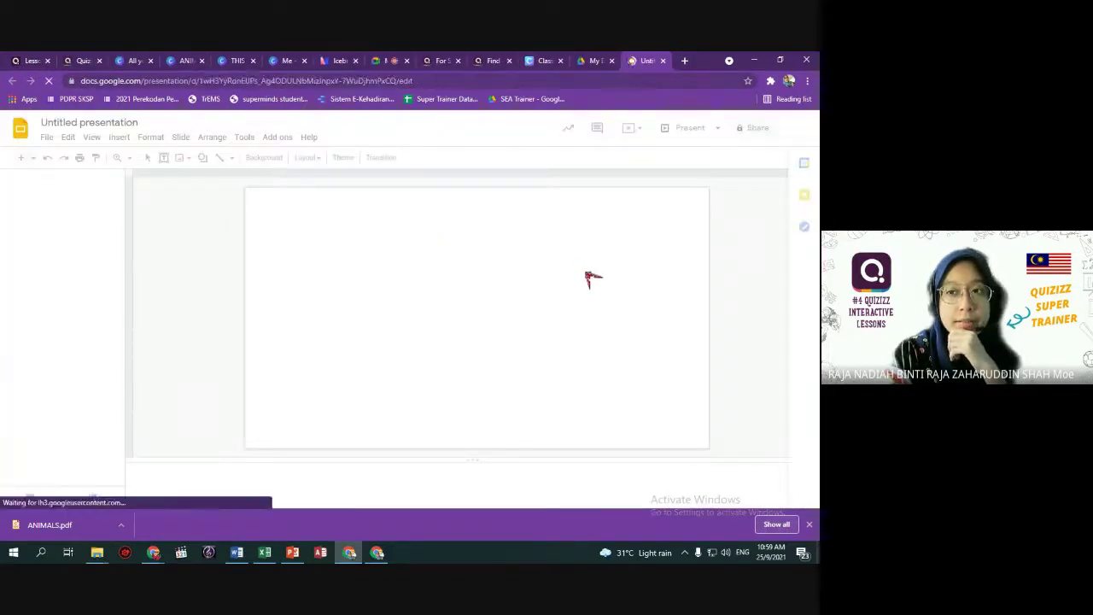
# Preview the Publish to the web link and embed options, then close them.
pyautogui.click(48, 138)
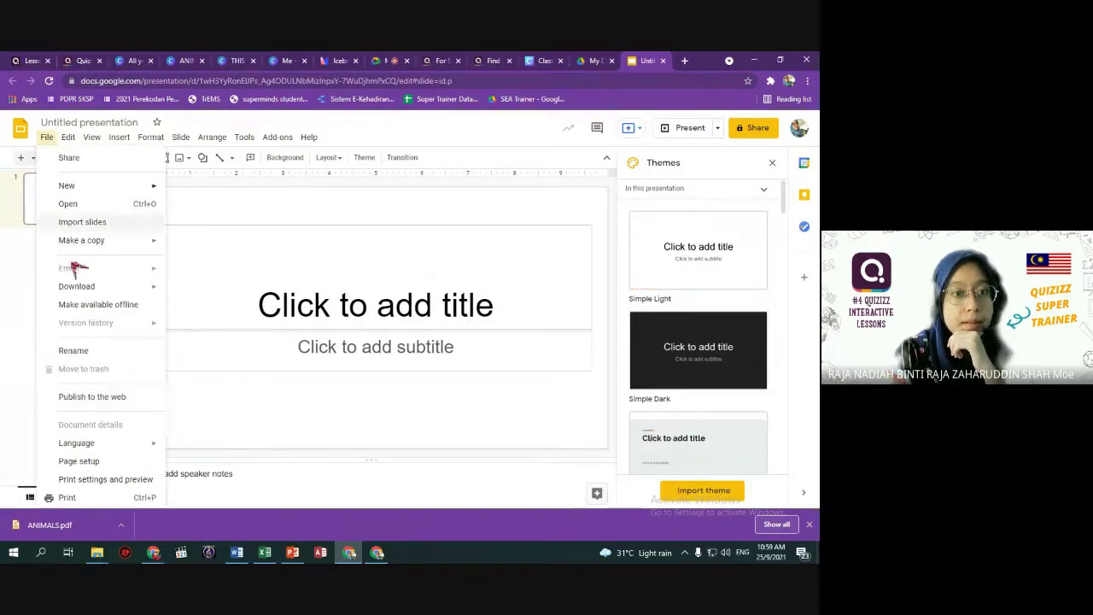
pyautogui.click(94, 397)
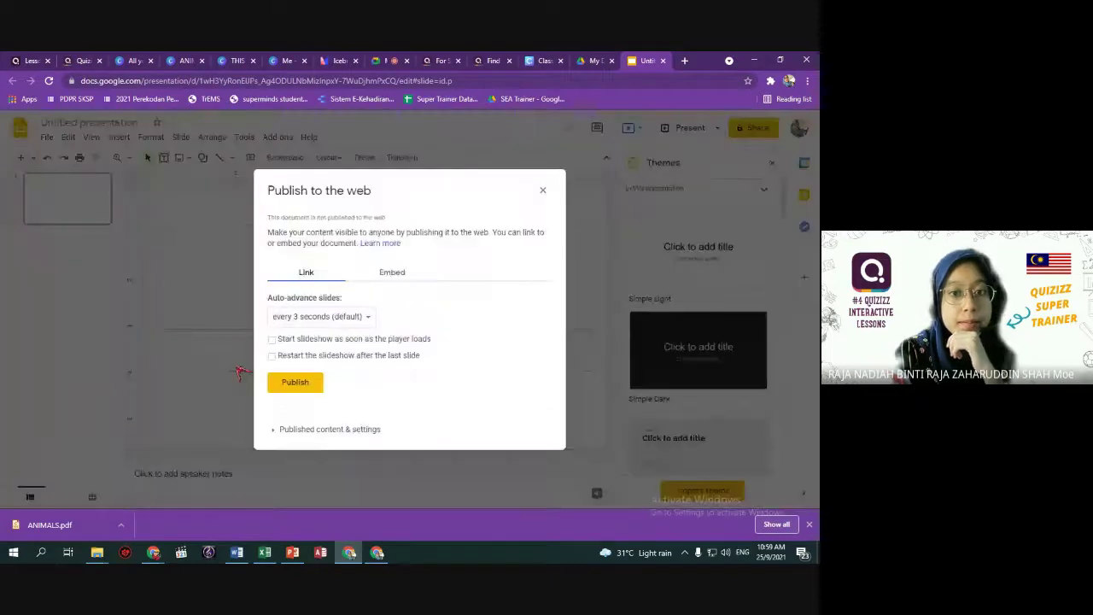
pyautogui.click(395, 274)
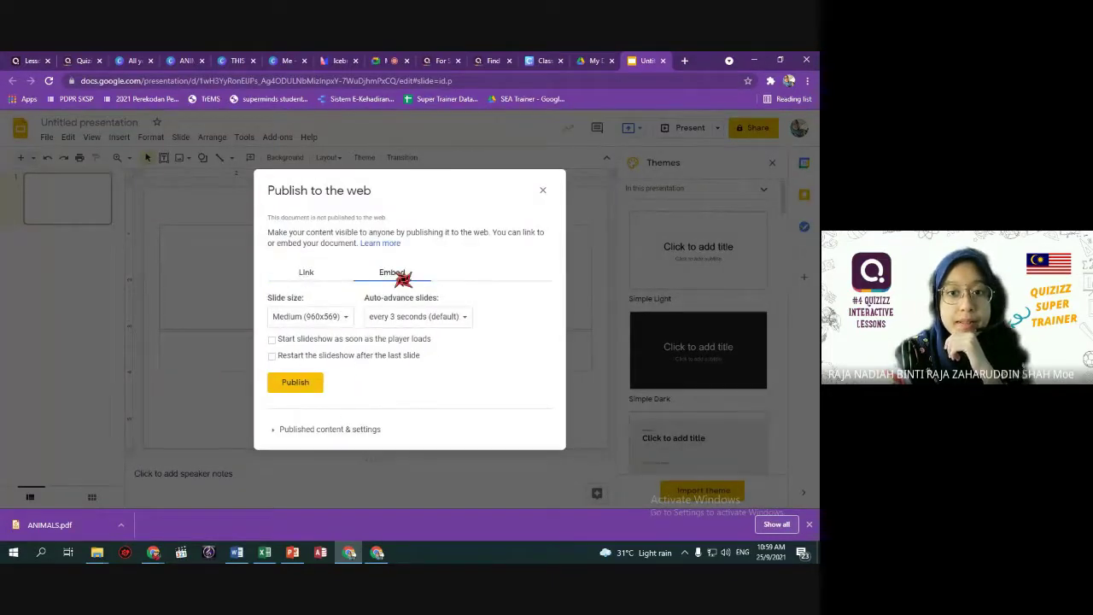
pyautogui.click(314, 282)
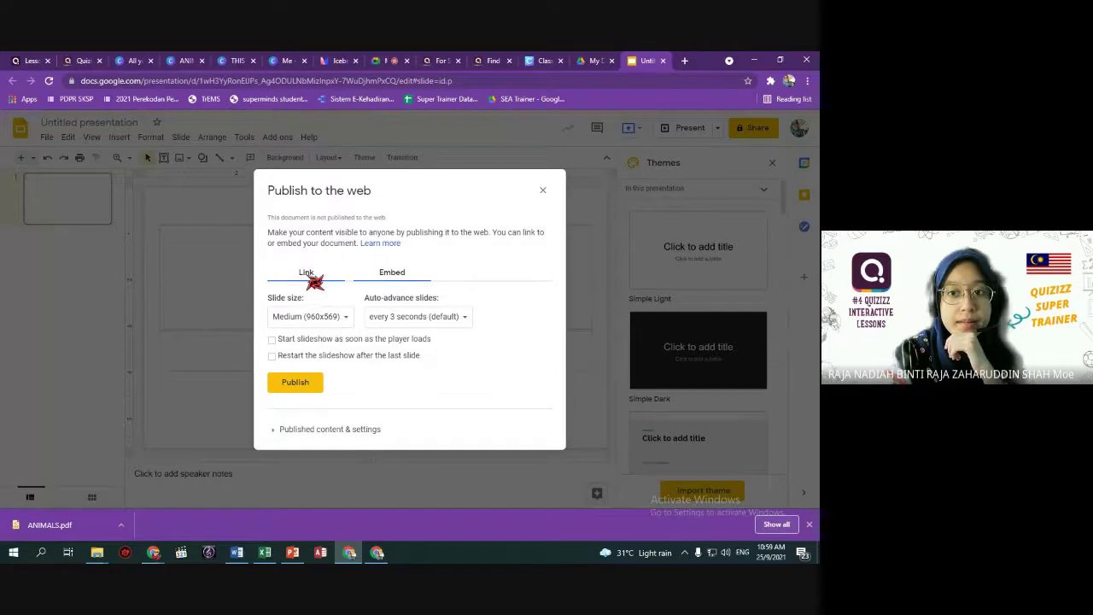
pyautogui.click(543, 190)
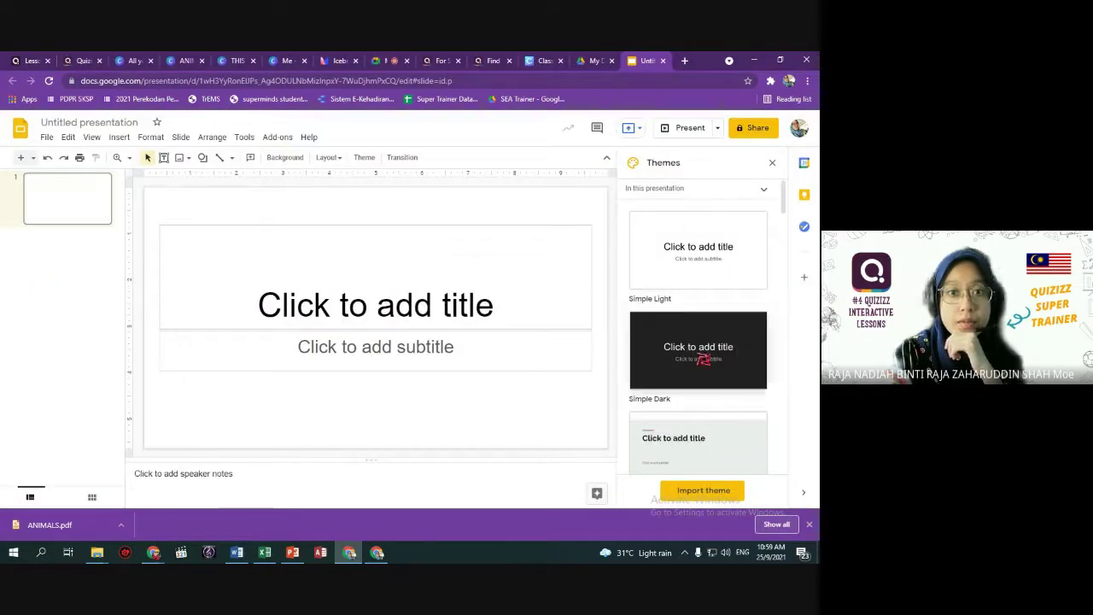
# Title the slide 'English' and duplicate it into a second slide.
pyautogui.click(417, 311)
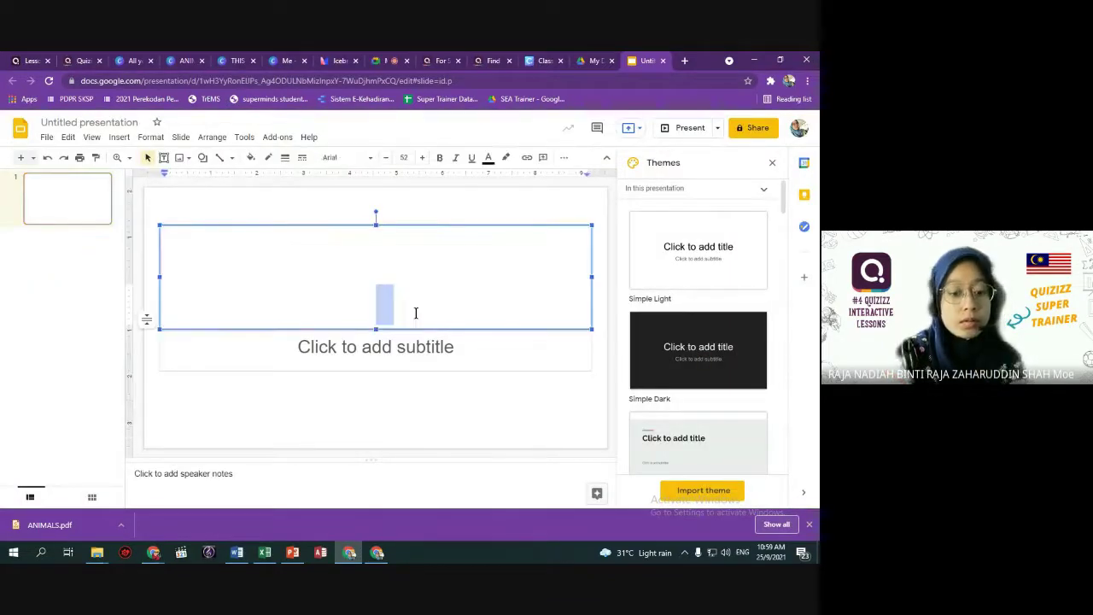
pyautogui.write('W')
pyautogui.press('BackSpace')
pyautogui.write('English')
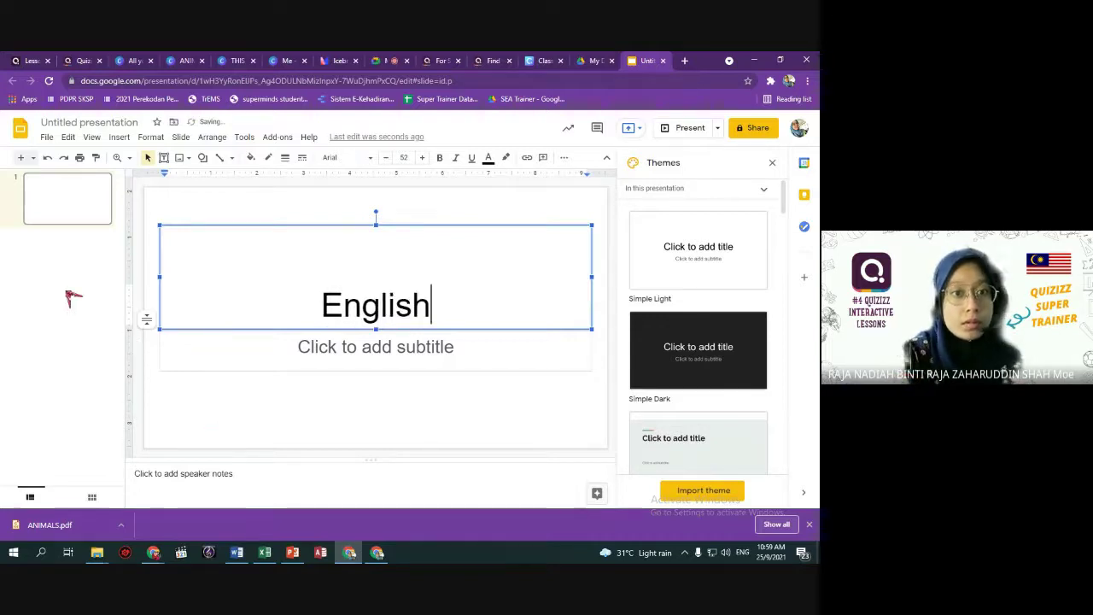
pyautogui.click(75, 299)
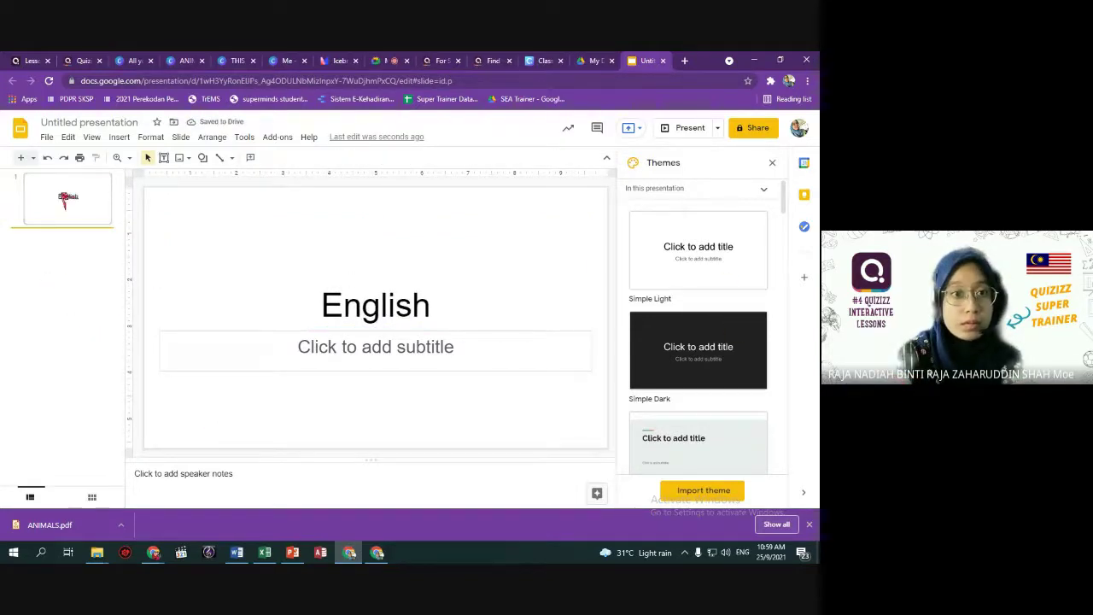
pyautogui.click(72, 214)
pyautogui.hotkey('ctrl', 'd')
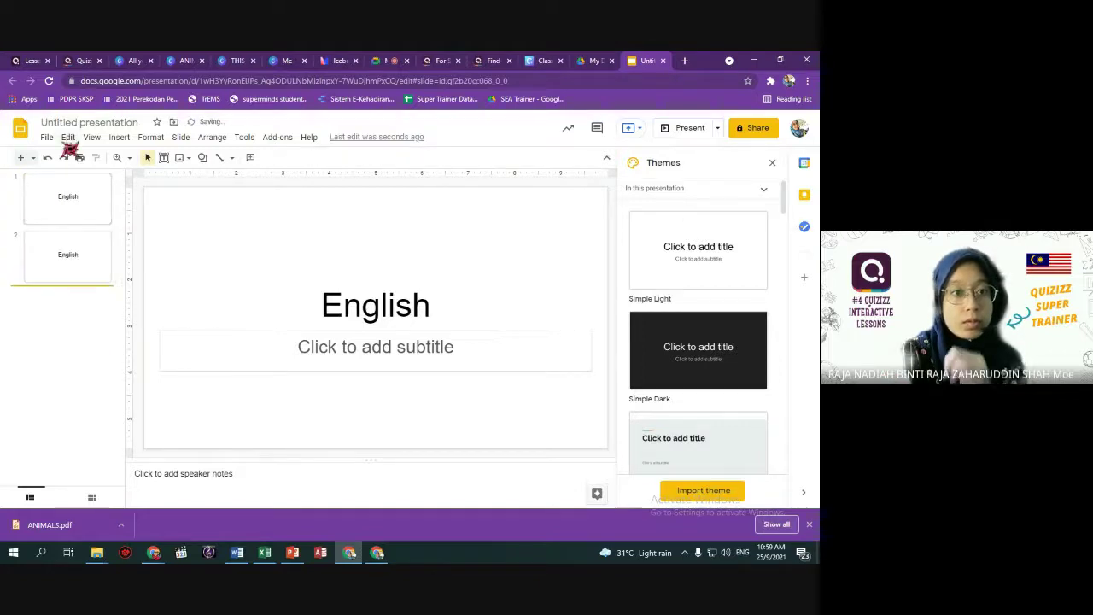
# Bring up the Publish to the web embed options for the deck.
pyautogui.click(48, 137)
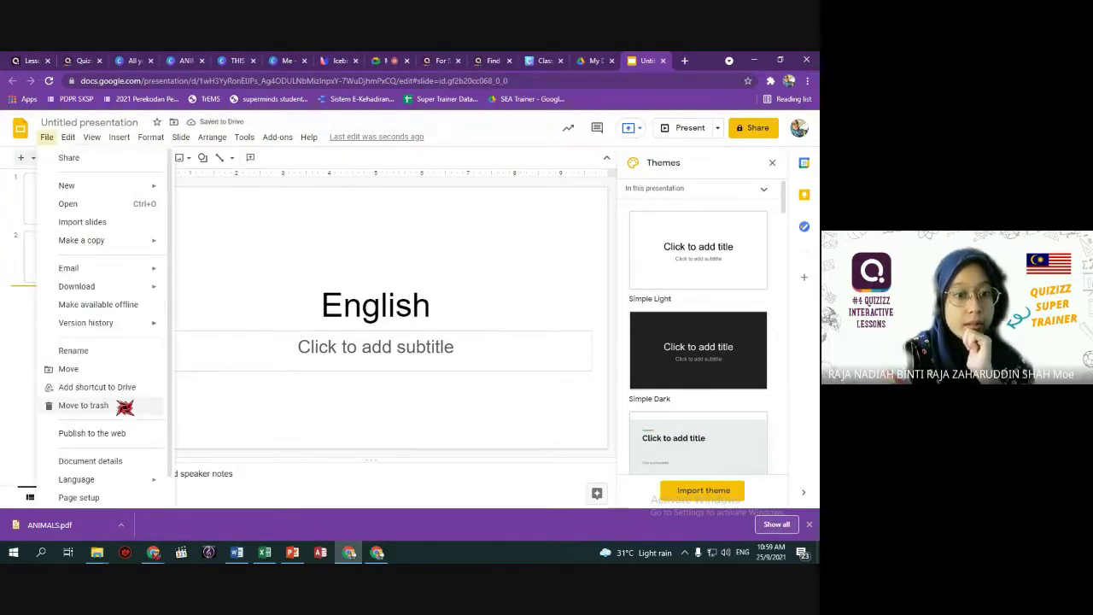
pyautogui.click(104, 433)
pyautogui.click(394, 273)
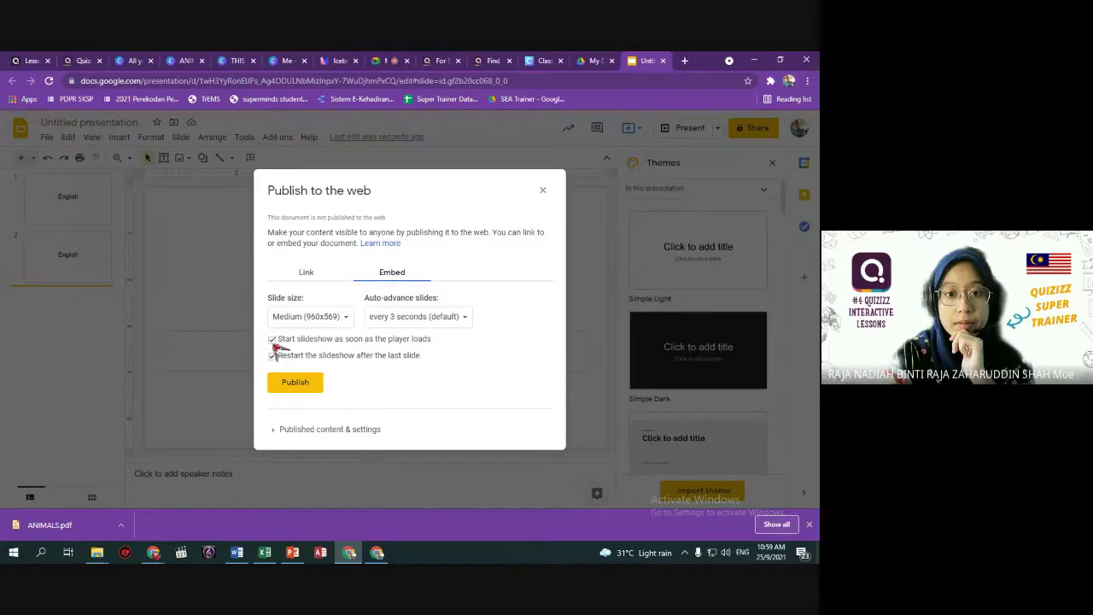
# Publish the English presentation to the web with the embed settings.
pyautogui.click(313, 285)
pyautogui.click(401, 273)
pyautogui.click(299, 383)
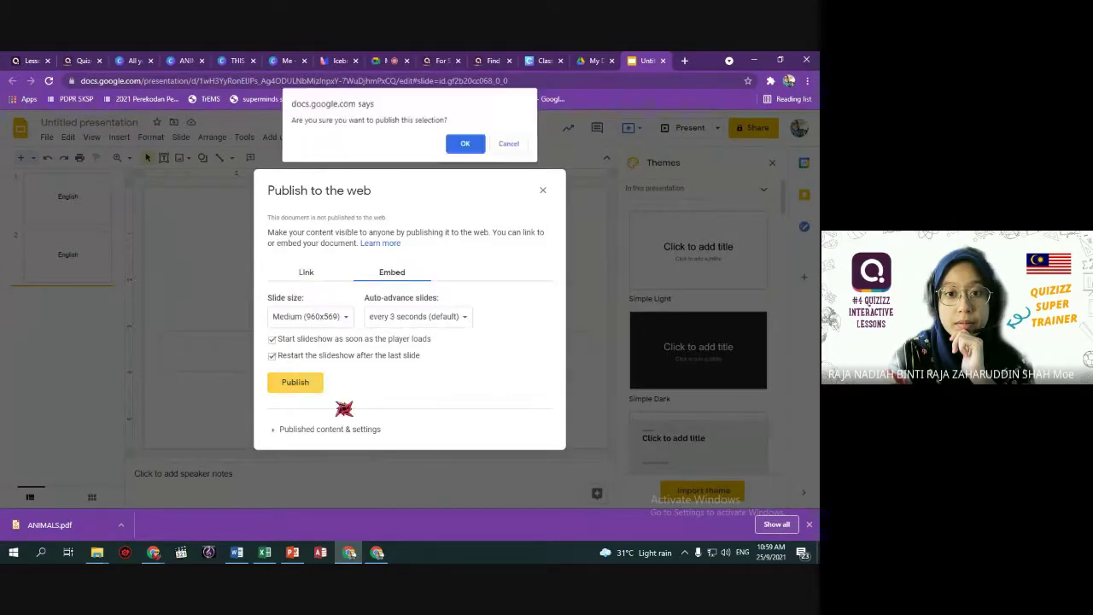
pyautogui.click(466, 145)
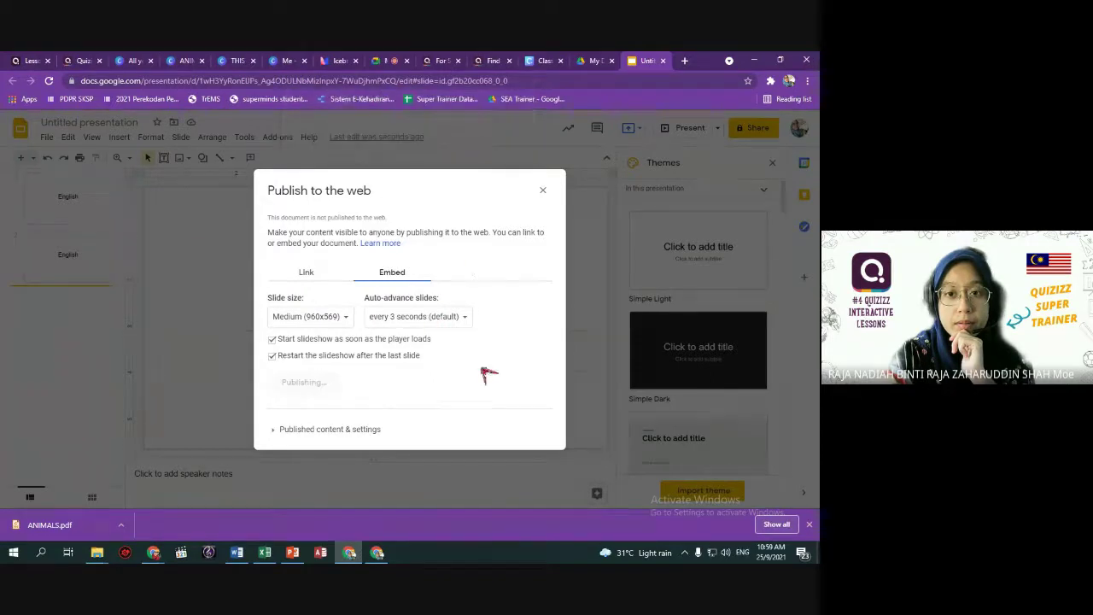
# Select the presentation URL inside the embed code, then return to the Quizizz lesson.
pyautogui.scroll(2, 419, 369)
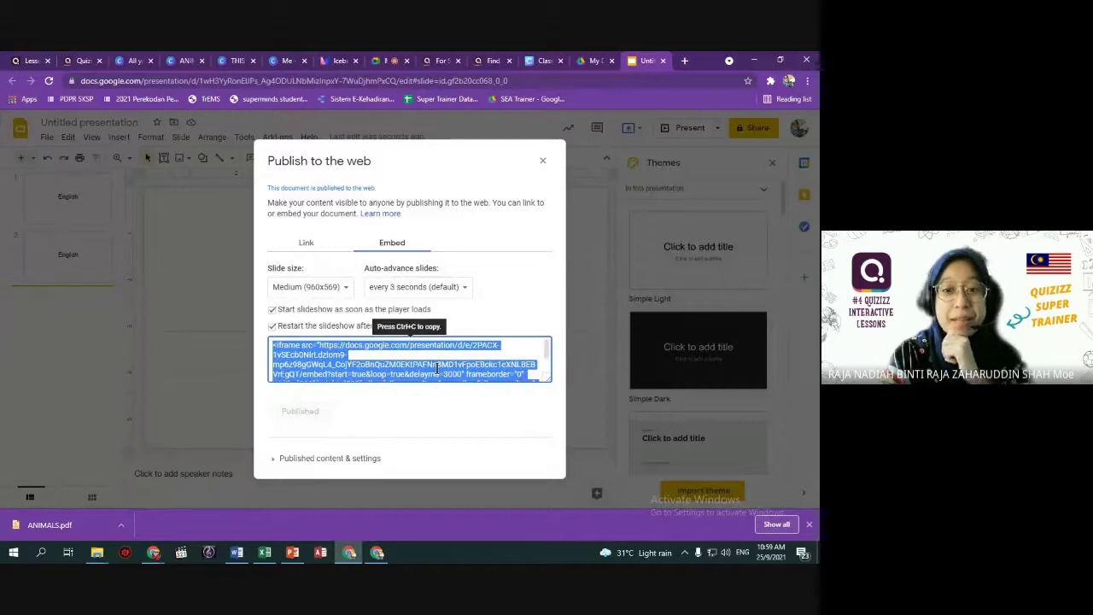
pyautogui.click(346, 363)
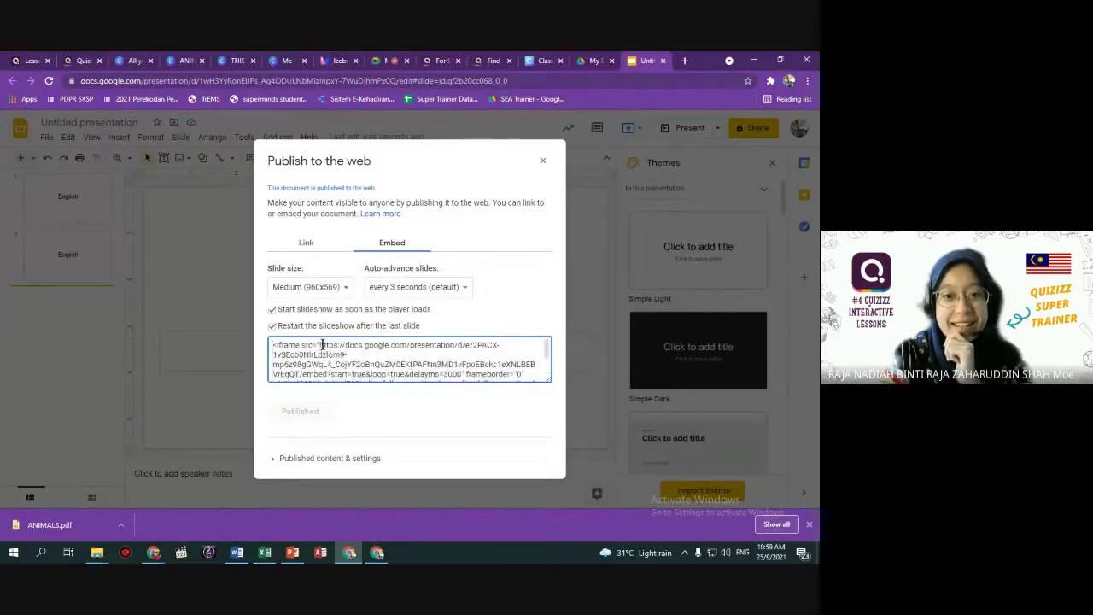
pyautogui.moveTo(324, 345); pyautogui.dragTo(461, 353)
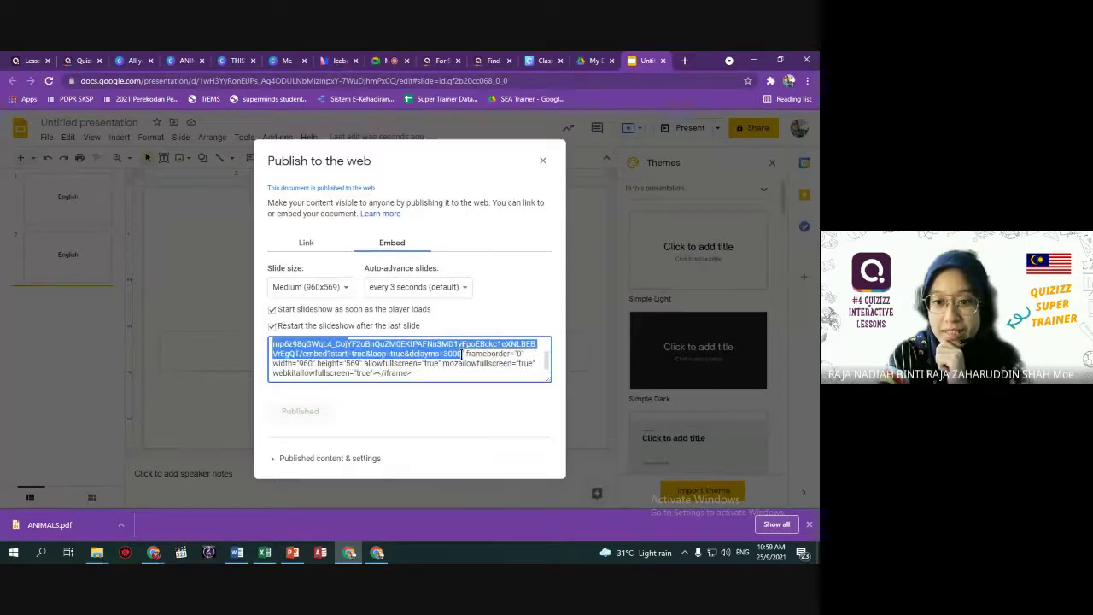
pyautogui.scroll(1, 483, 362)
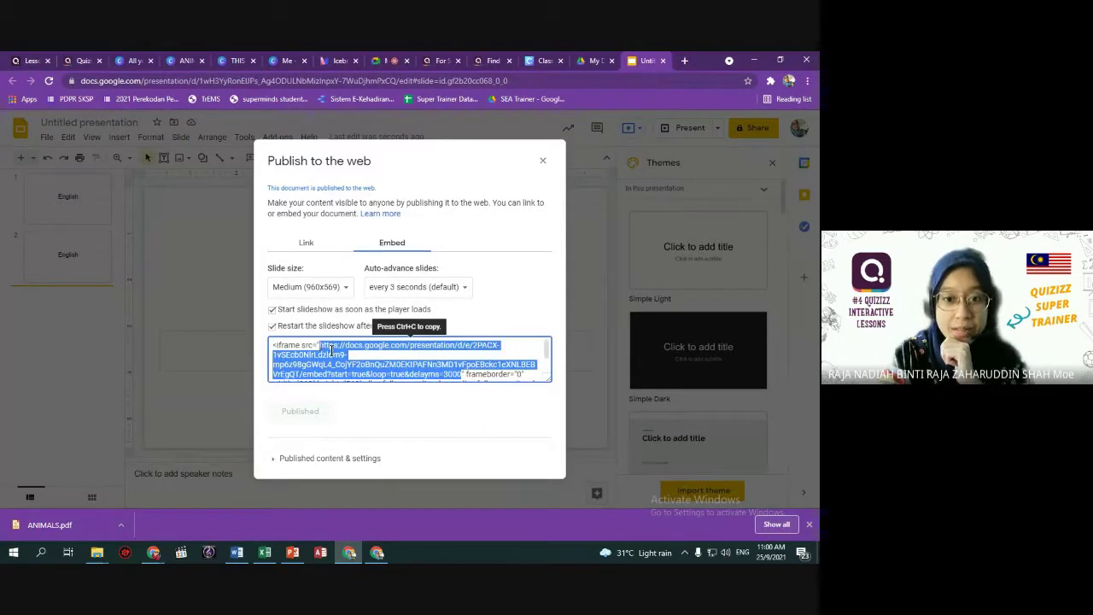
pyautogui.click(323, 345)
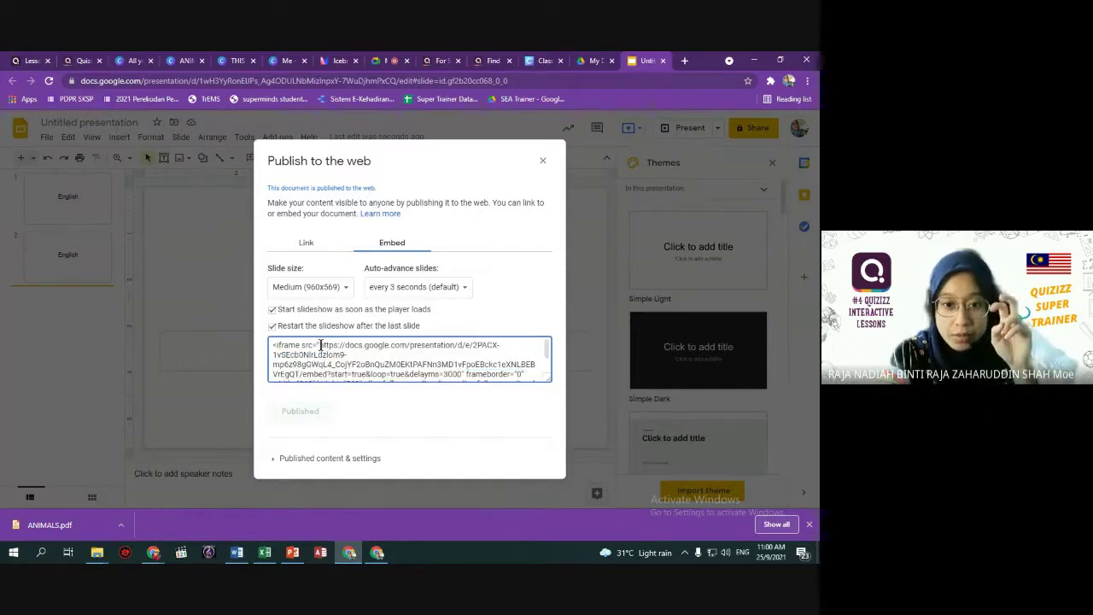
pyautogui.moveTo(323, 346); pyautogui.dragTo(465, 356)
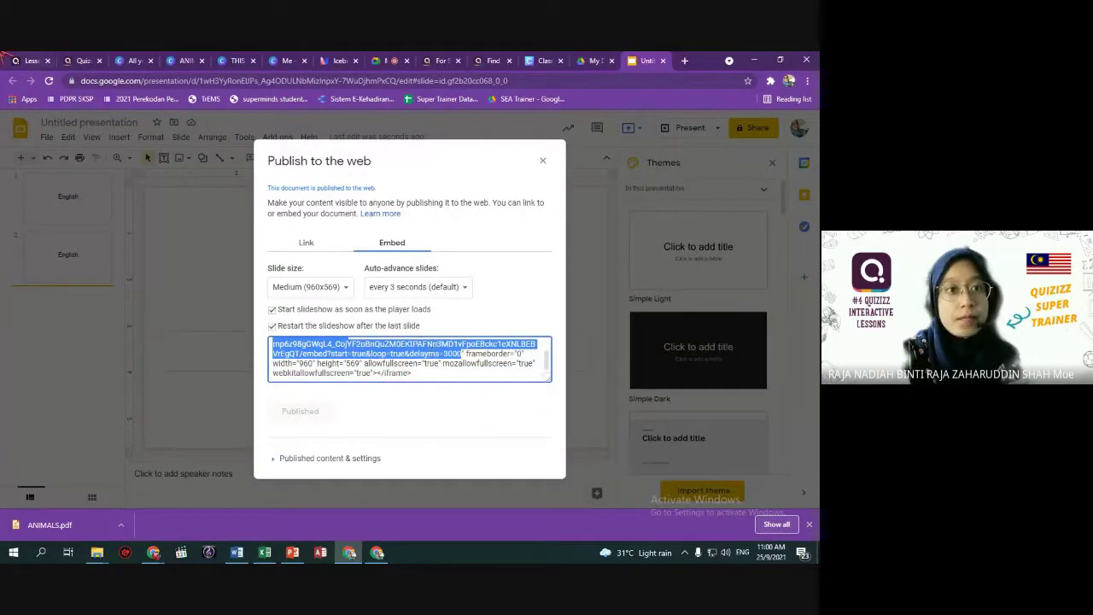
pyautogui.click(38, 61)
pyautogui.click(80, 493)
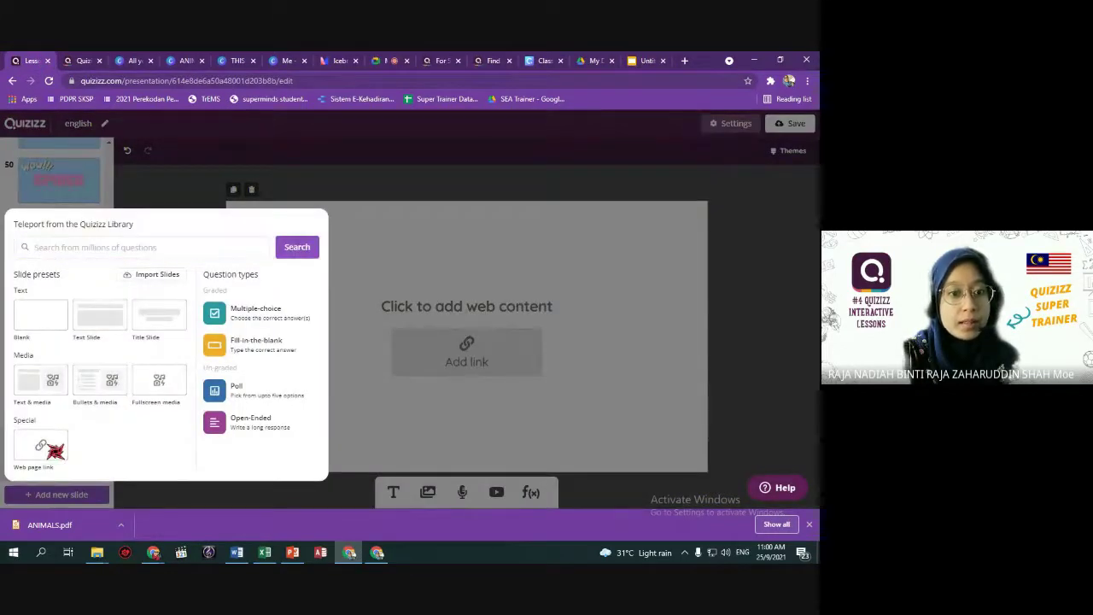
# Make slide 55 a web page link slide with the pasted English presentation URL.
pyautogui.click(483, 352)
pyautogui.click(483, 352)
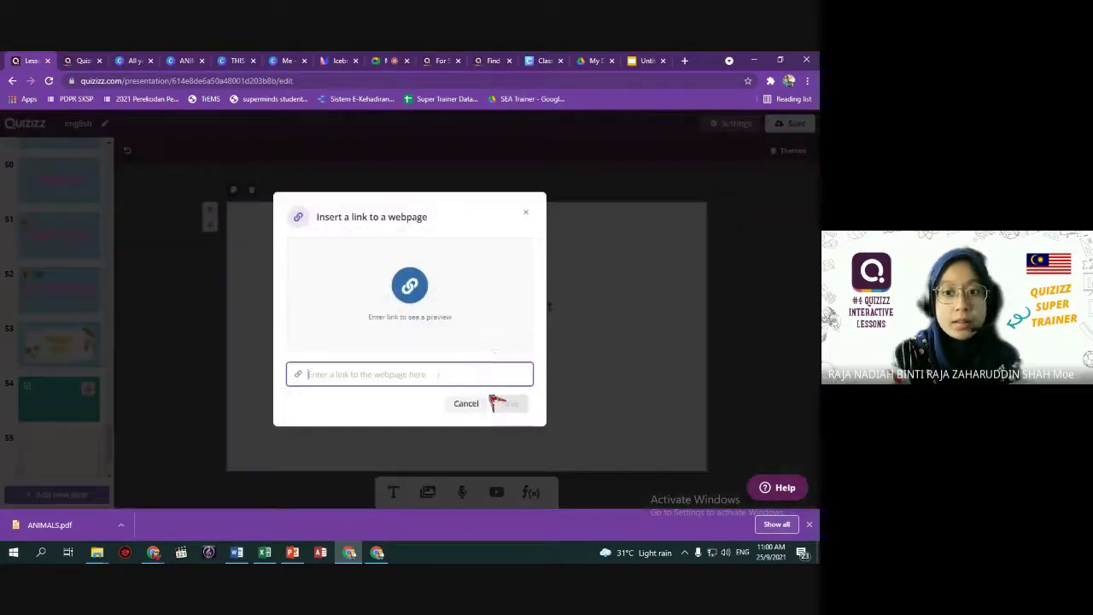
pyautogui.hotkey('ctrl', 'v')
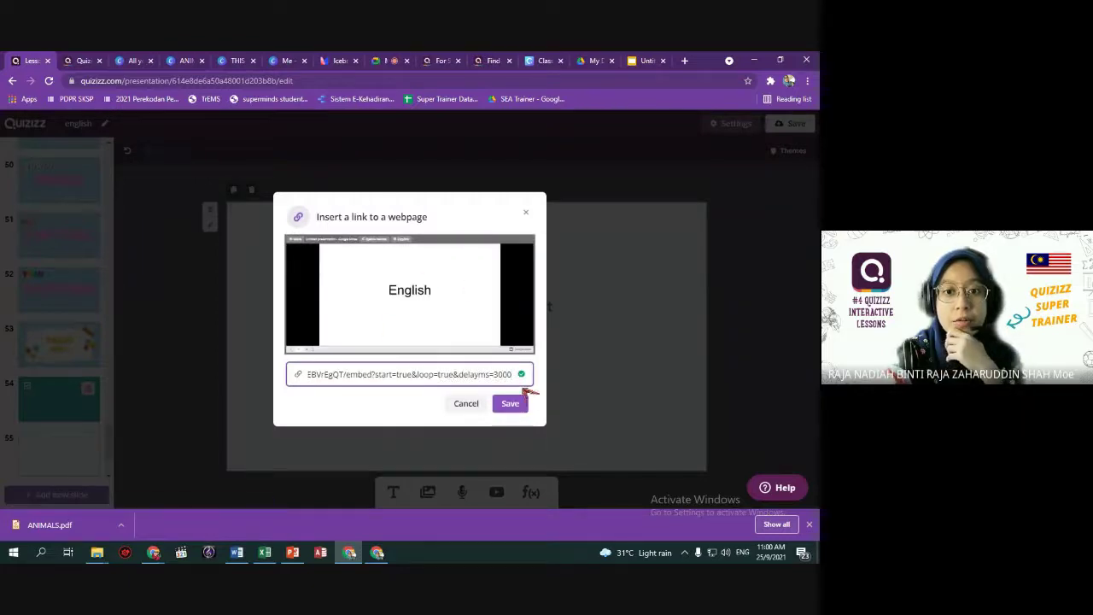
pyautogui.click(517, 406)
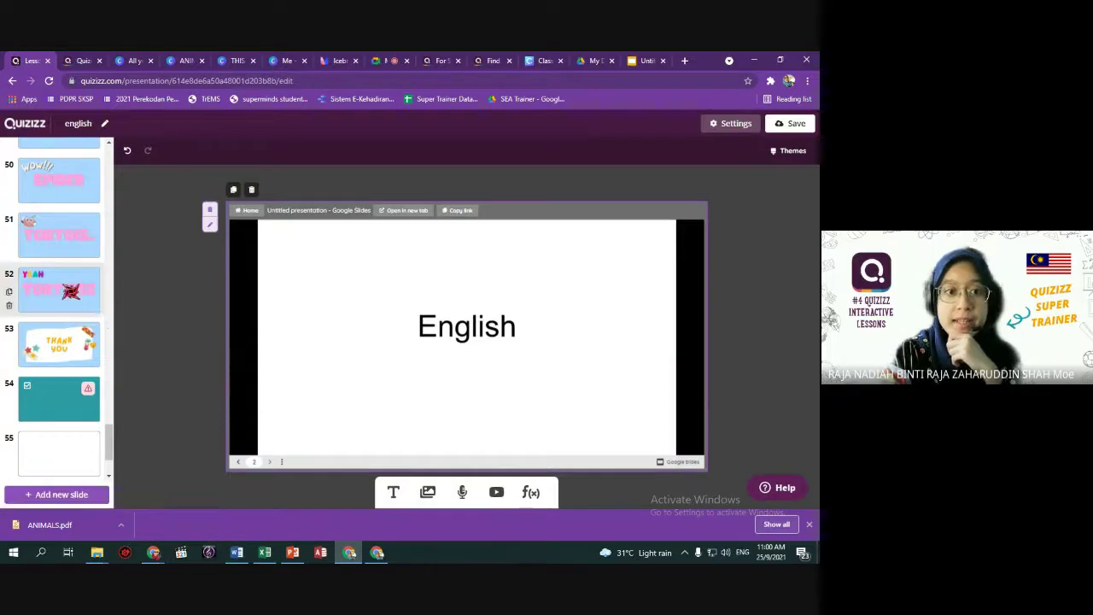
# Browse slides 49–52, YEAH TORTOISE, THANK YOU and the empty web slide 55.
pyautogui.click(71, 295)
pyautogui.click(62, 216)
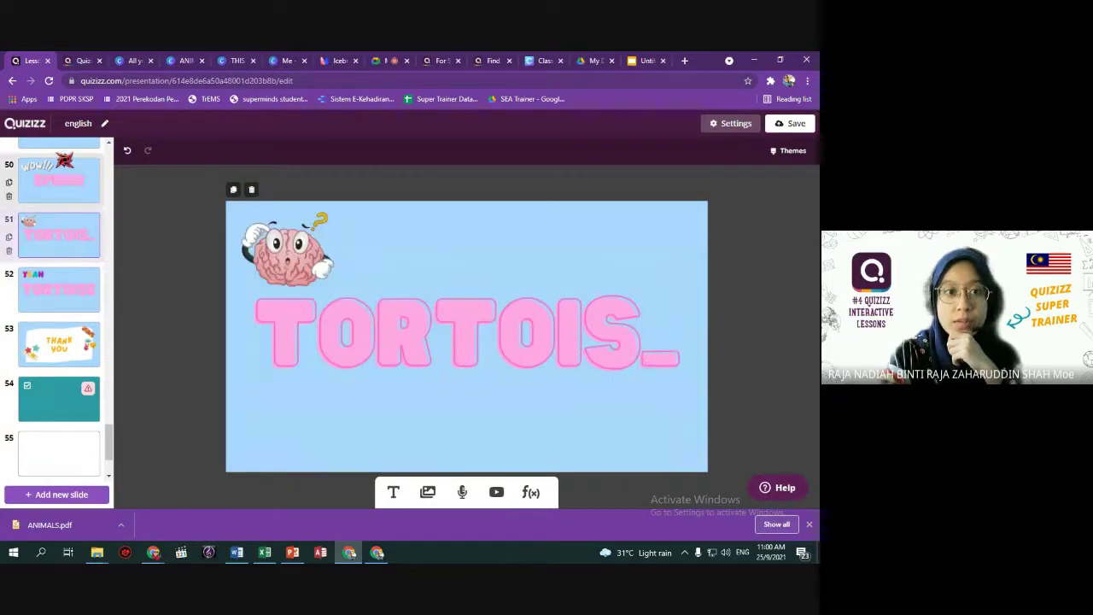
pyautogui.click(65, 167)
pyautogui.click(65, 149)
pyautogui.click(61, 196)
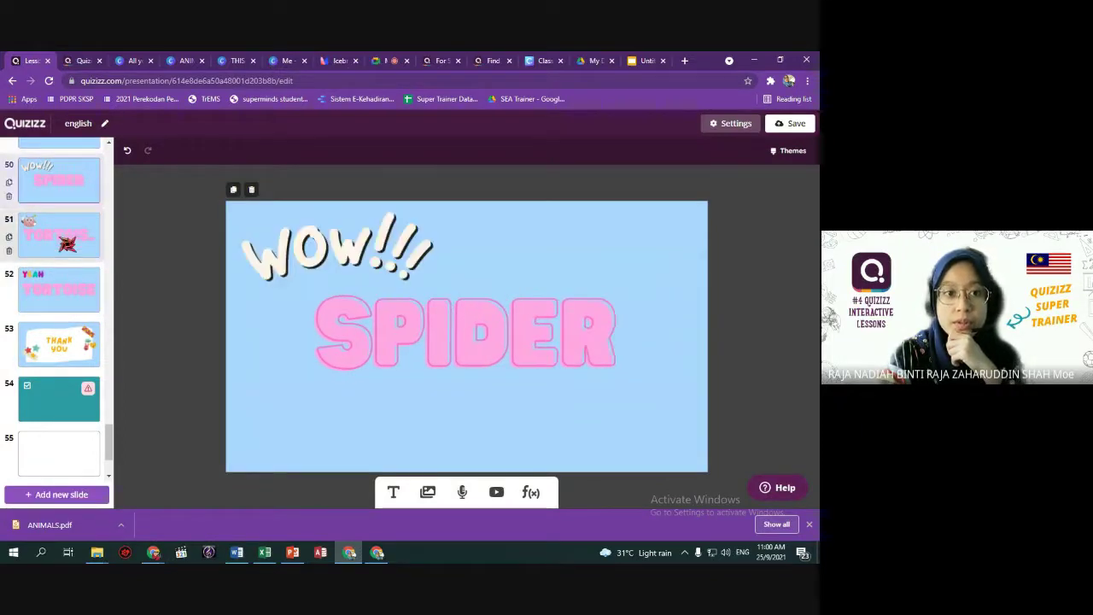
pyautogui.click(65, 234)
pyautogui.click(62, 291)
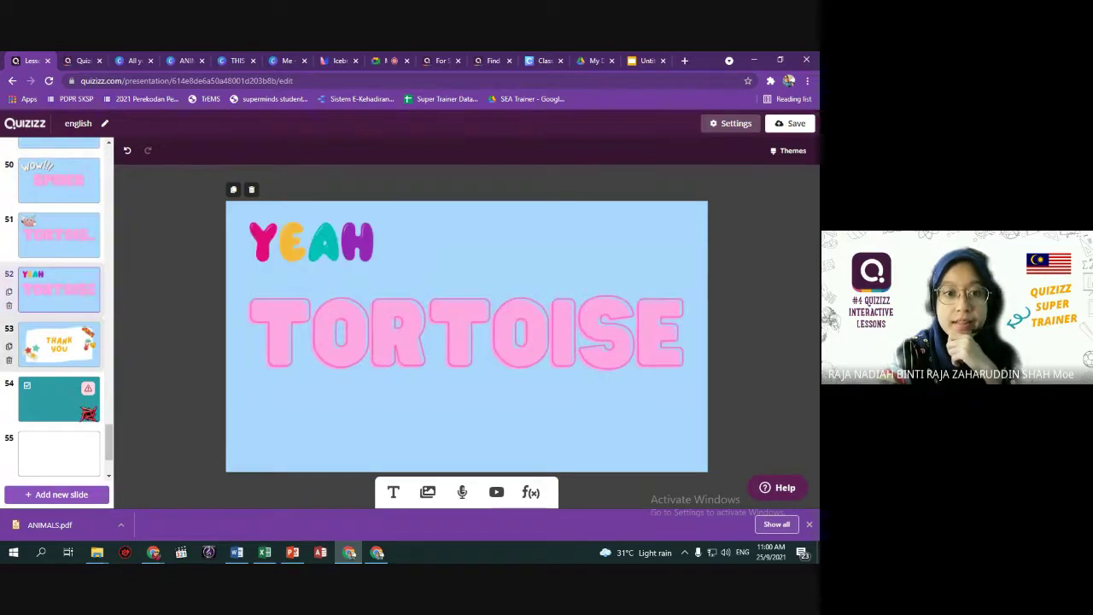
pyautogui.click(61, 344)
pyautogui.click(59, 452)
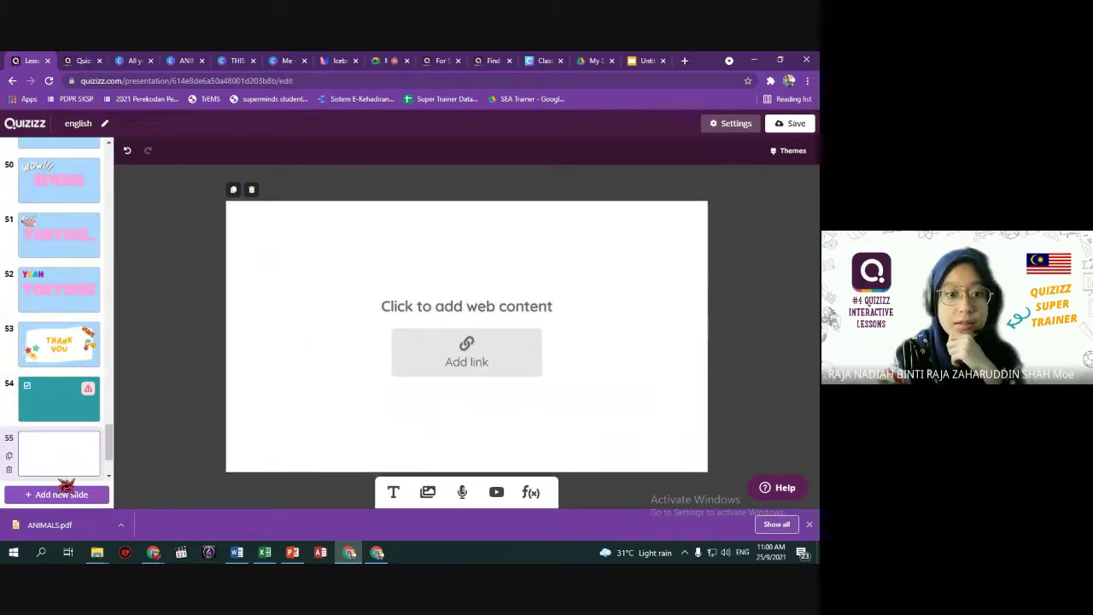
# Page through slide 56's embedded English deck, then view slide 57, the Nyanyian title.
pyautogui.scroll(-2, 81, 469)
pyautogui.click(79, 417)
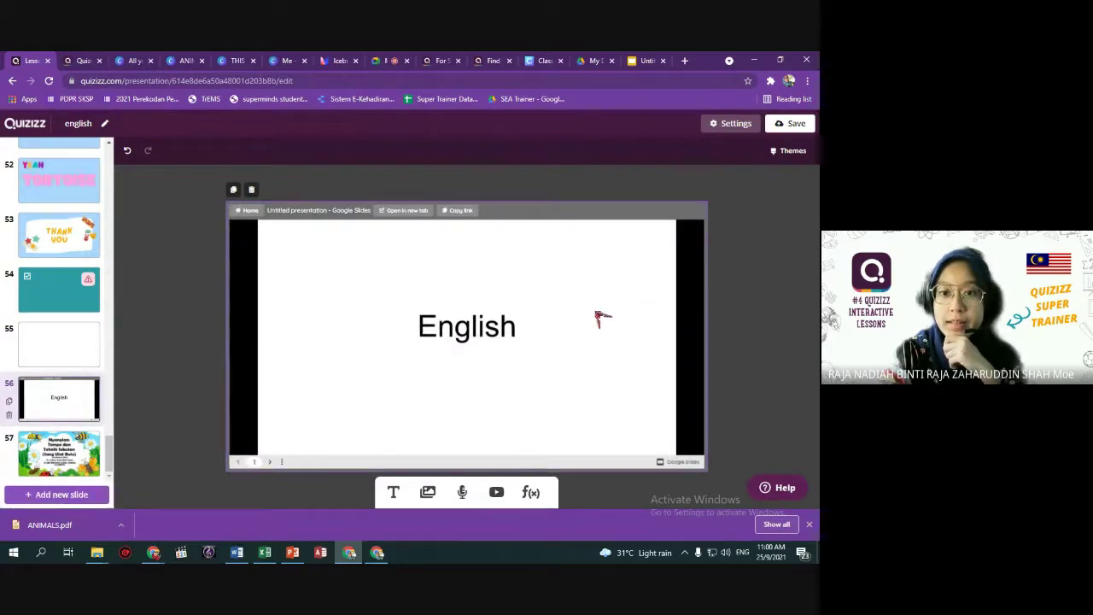
pyautogui.click(475, 358)
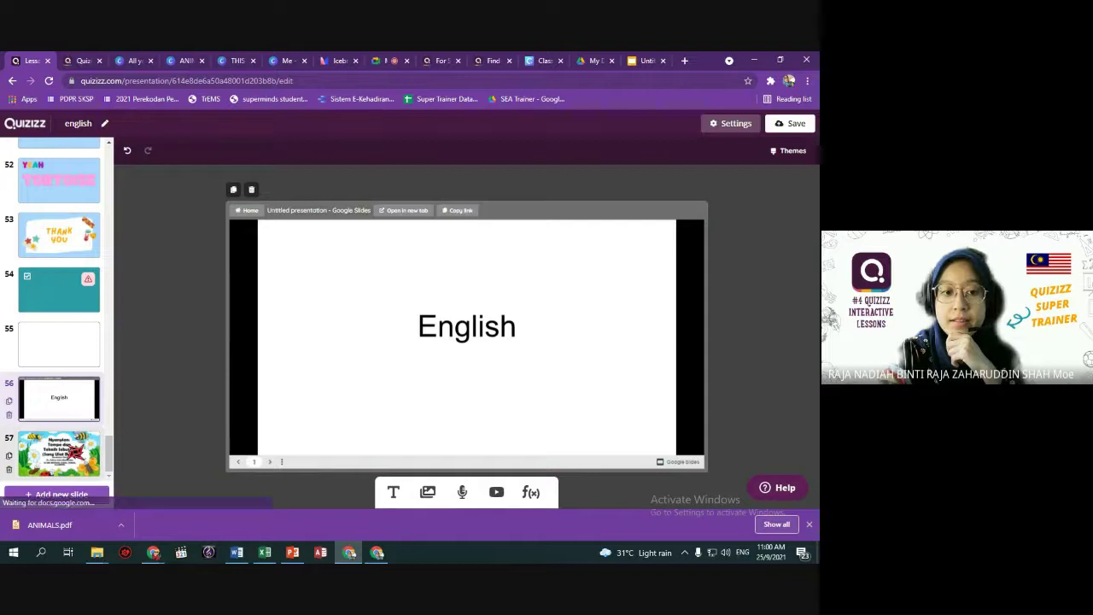
pyautogui.click(59, 452)
pyautogui.scroll(2, 59, 342)
pyautogui.scroll(10, 59, 307)
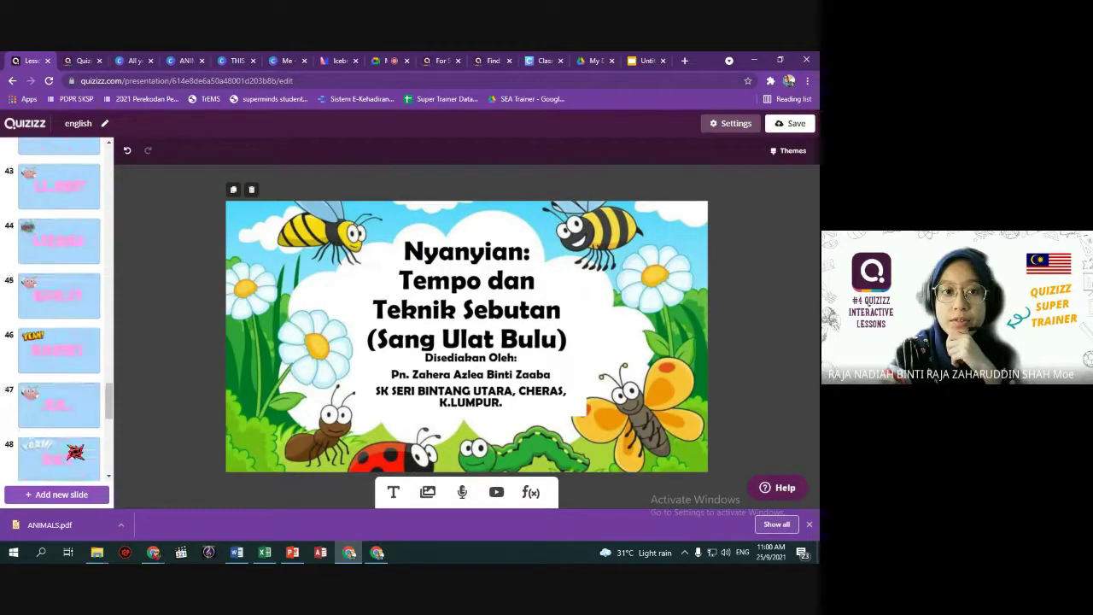
pyautogui.scroll(3, 59, 307)
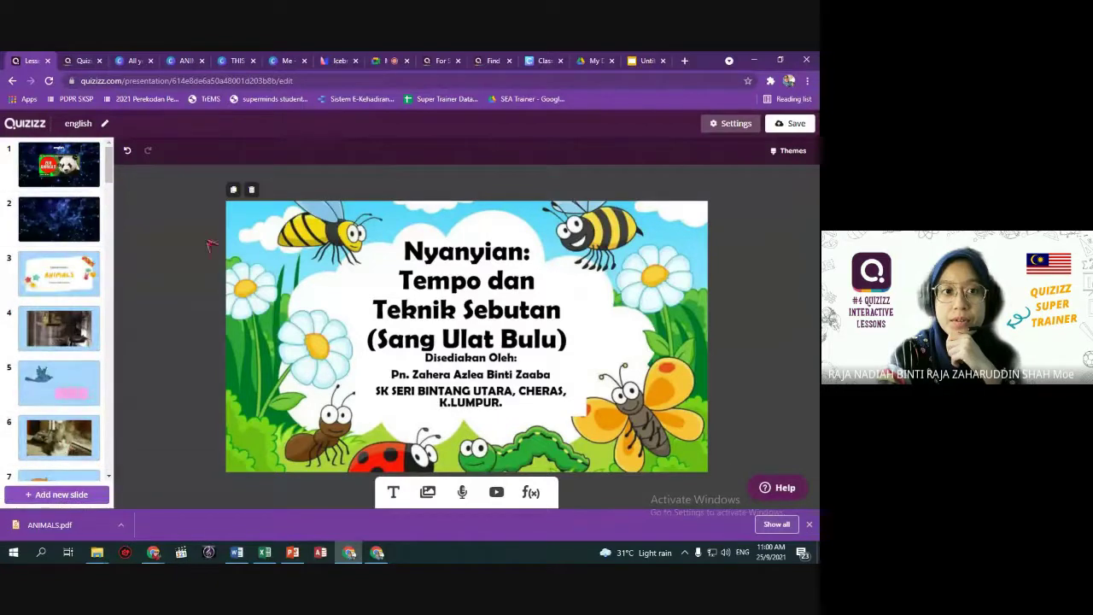
pyautogui.scroll(-12, 102, 384)
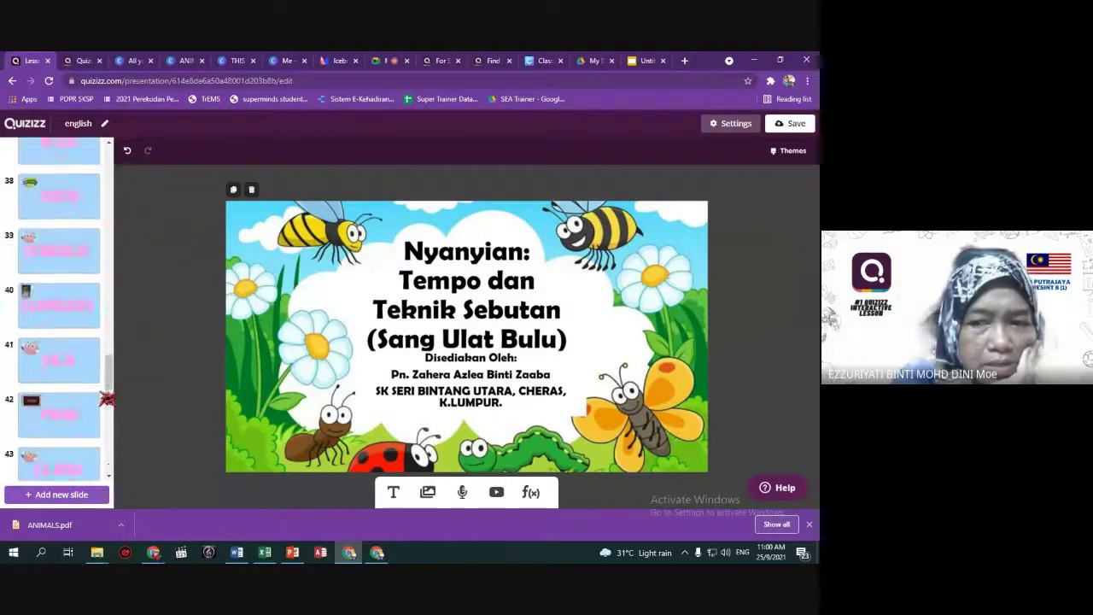
pyautogui.scroll(-5, 106, 397)
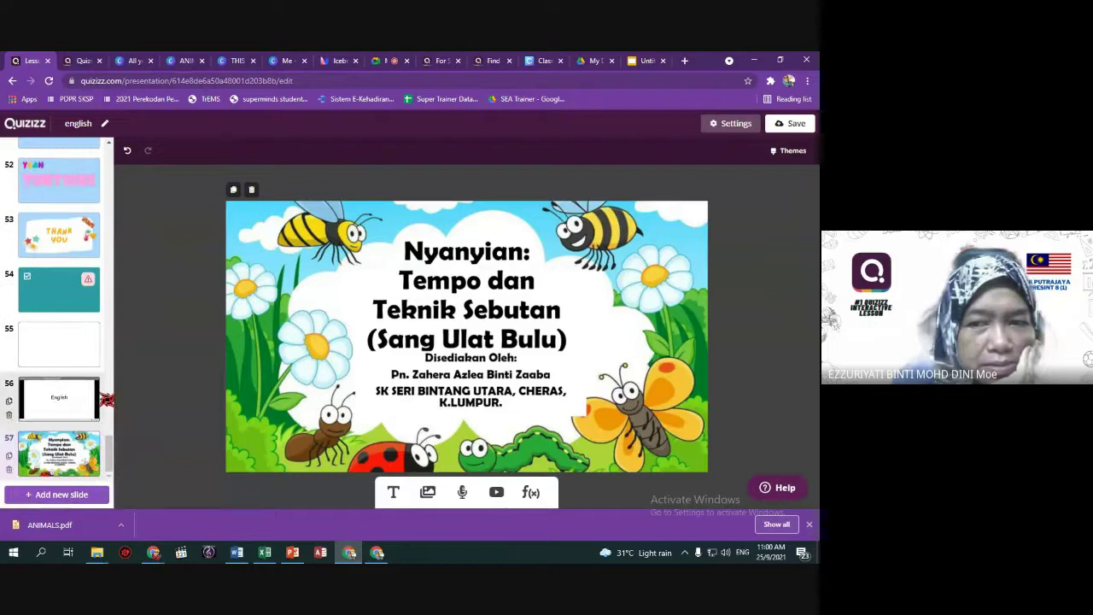
# Search the web for whiteboard in a new tab and open Whiteboard.fi.
pyautogui.click(684, 63)
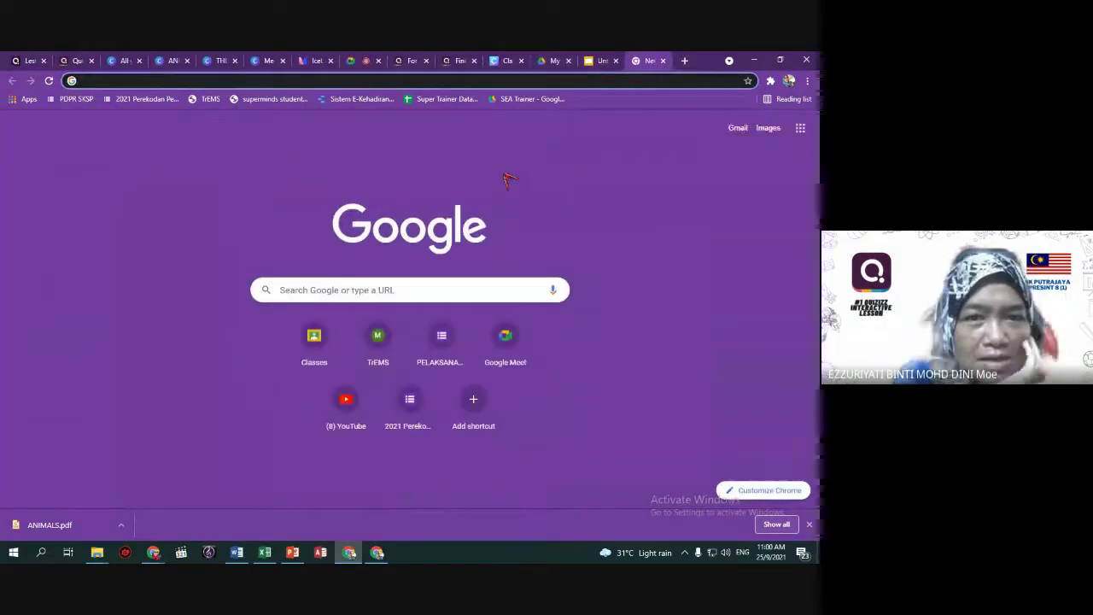
pyautogui.write('whit')
pyautogui.press('Return')
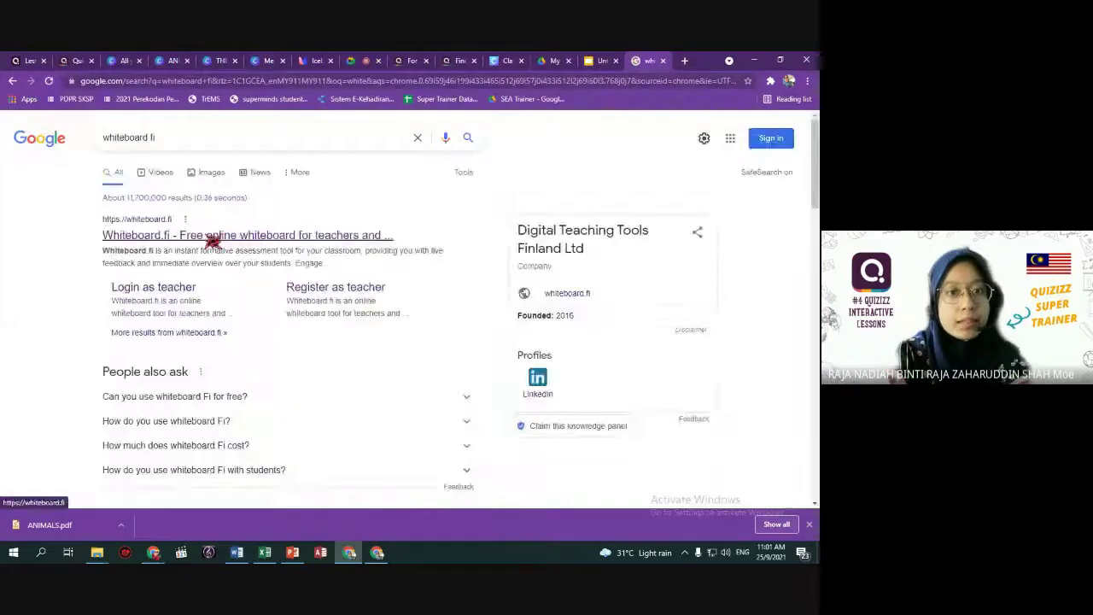
pyautogui.click(337, 244)
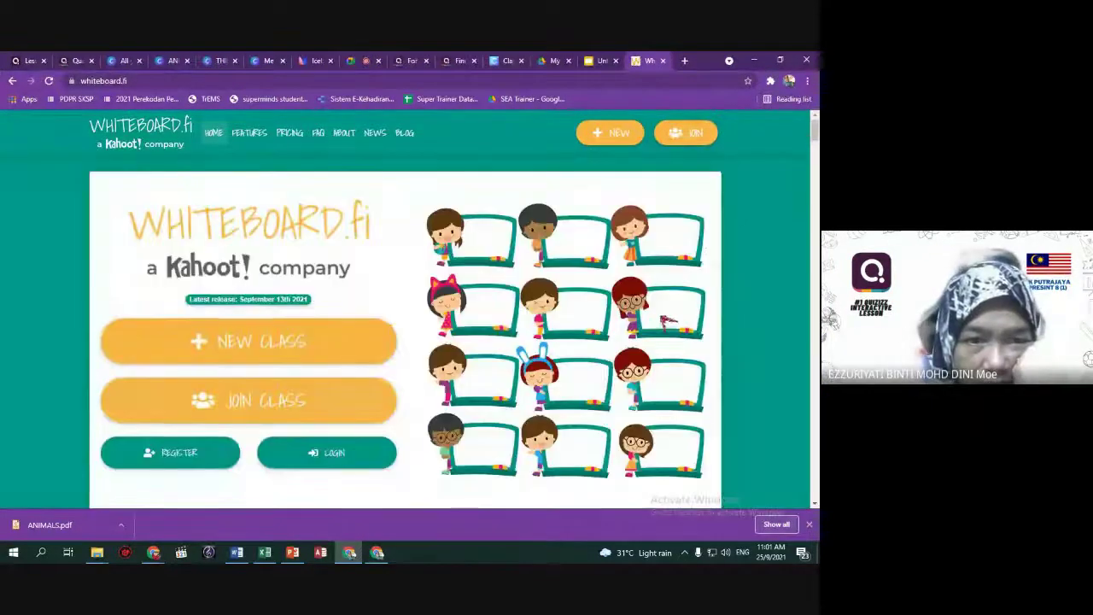
# Open Whiteboard.fi's New Class form, after briefly checking the join-room form.
pyautogui.click(617, 136)
pyautogui.scroll(-2, 269, 324)
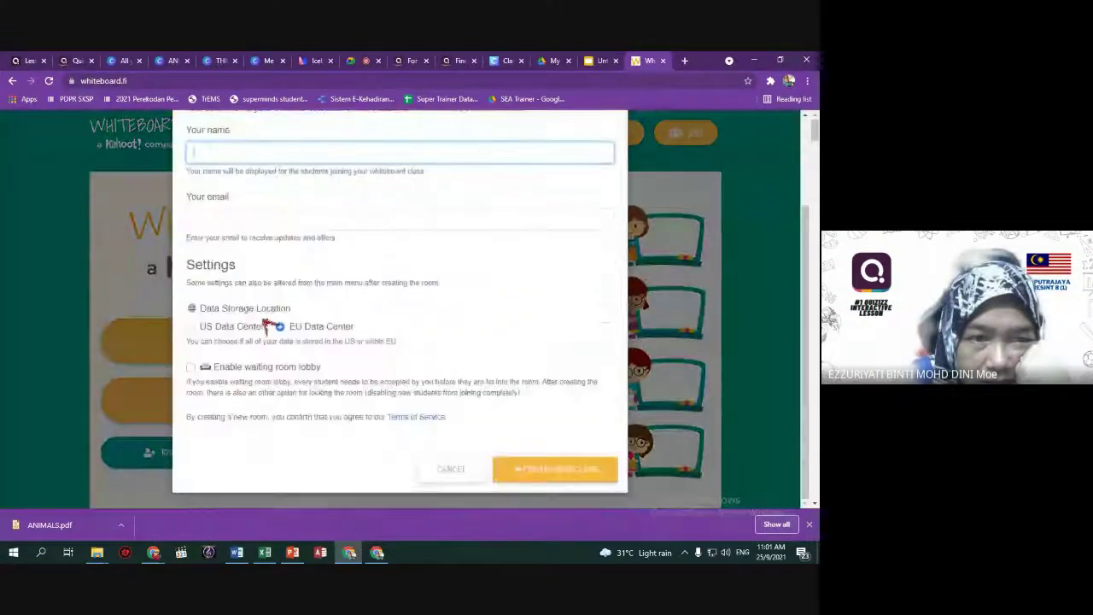
pyautogui.scroll(2, 432, 284)
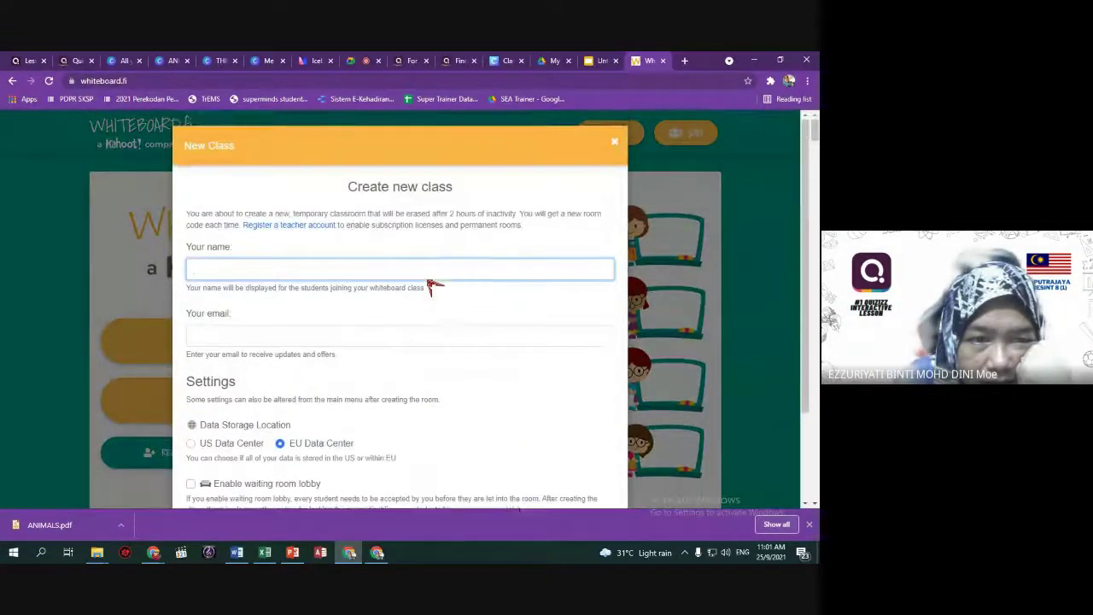
pyautogui.click(614, 143)
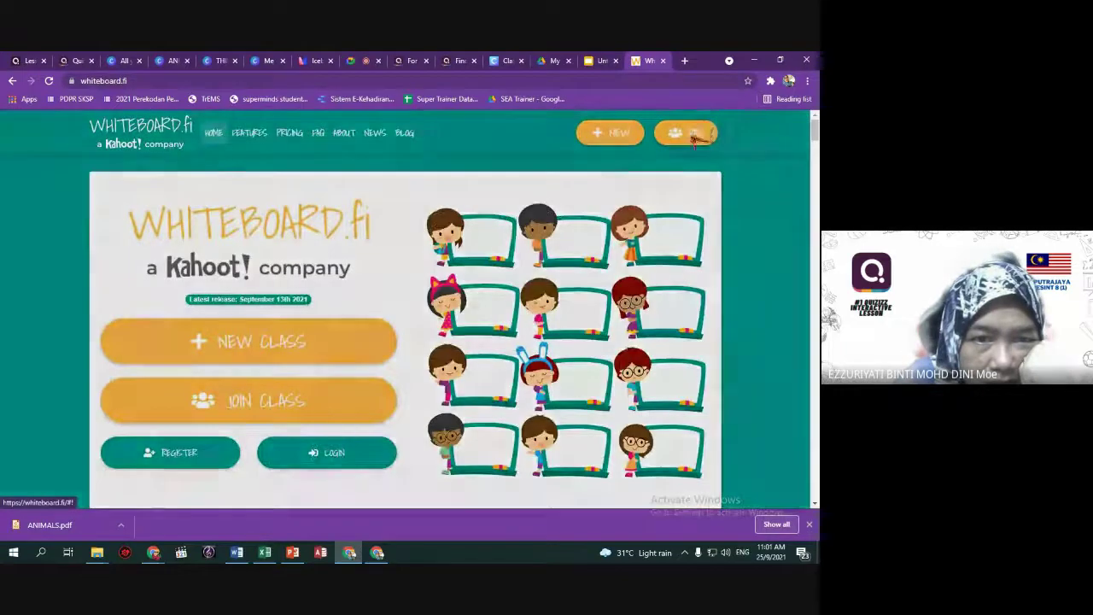
pyautogui.click(687, 134)
pyautogui.click(617, 142)
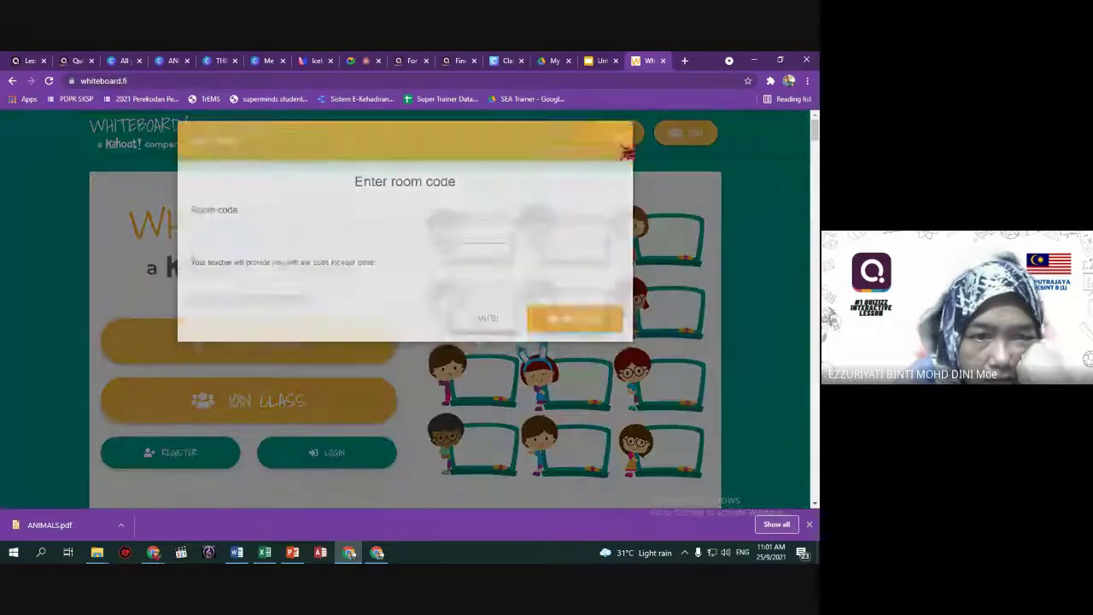
pyautogui.click(610, 132)
# Enter the teacher's name in the class form and leave the email field empty.
pyautogui.write('Nadiah')
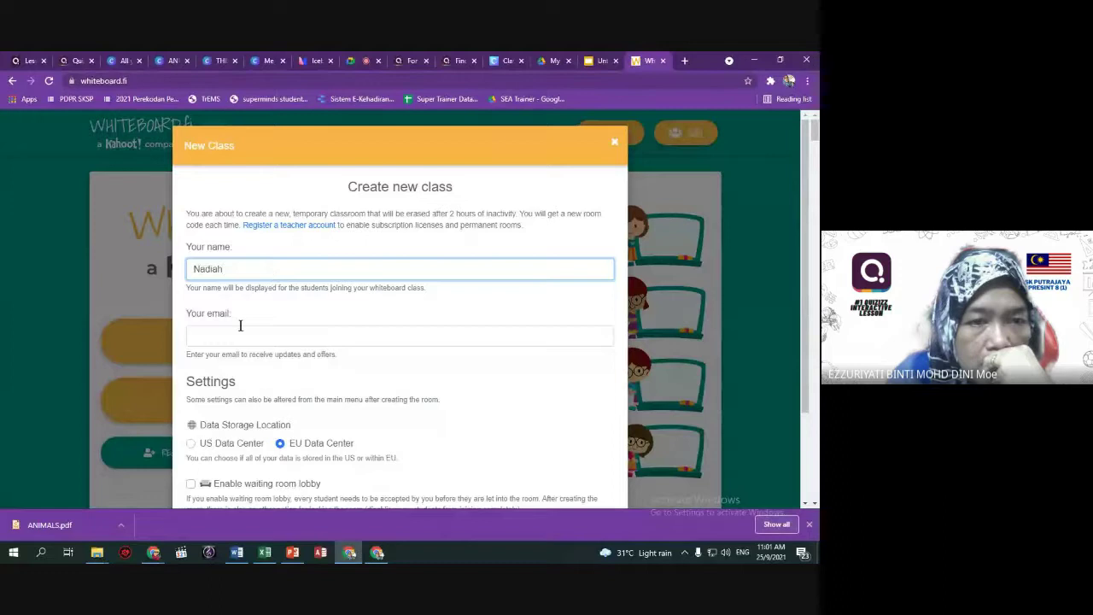
pyautogui.click(234, 339)
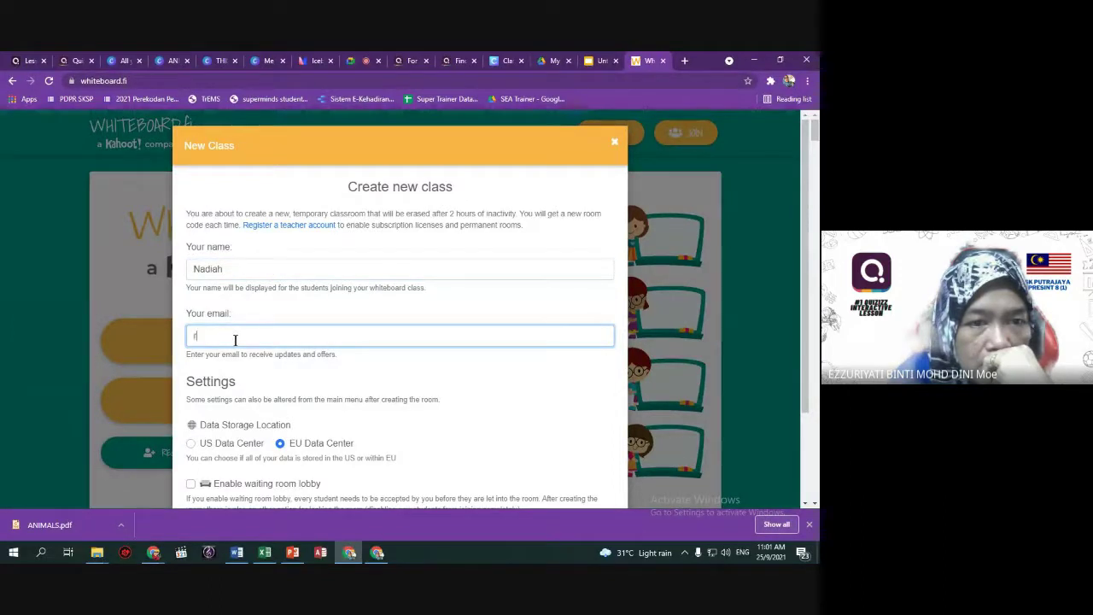
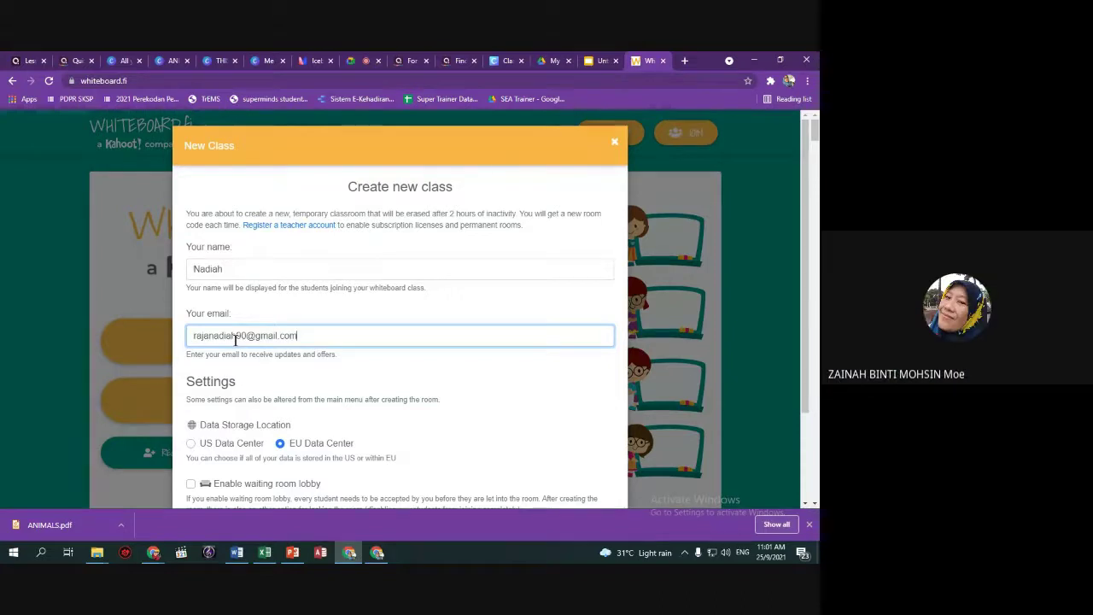
pyautogui.scroll(-2, 236, 343)
pyautogui.moveTo(308, 218); pyautogui.dragTo(152, 229)
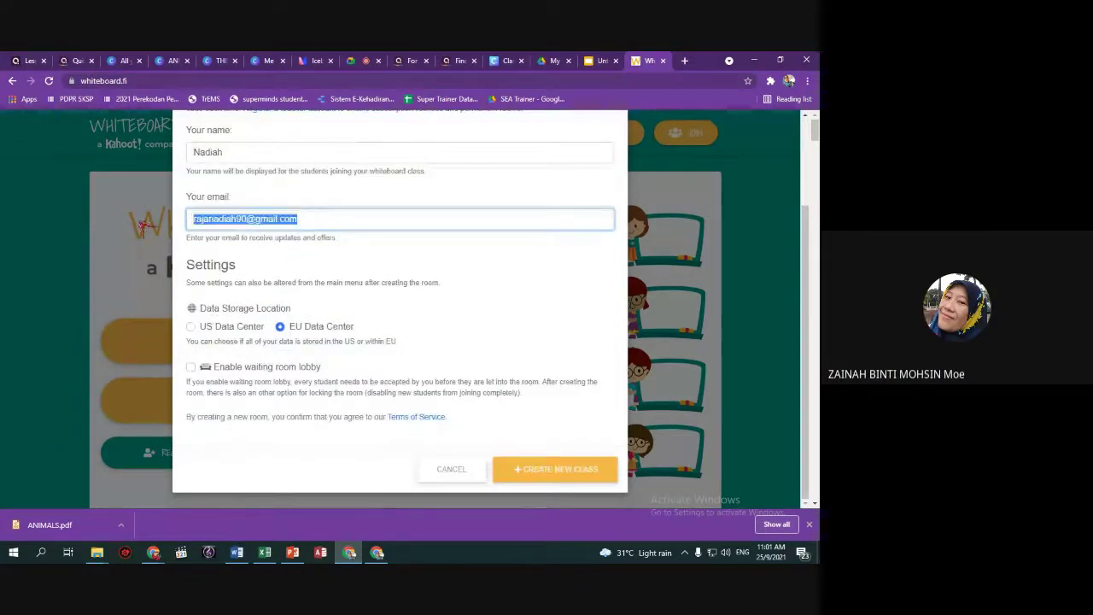
pyautogui.press('BackSpace')
# Create the temporary class and copy its student link to the clipboard.
pyautogui.click(555, 470)
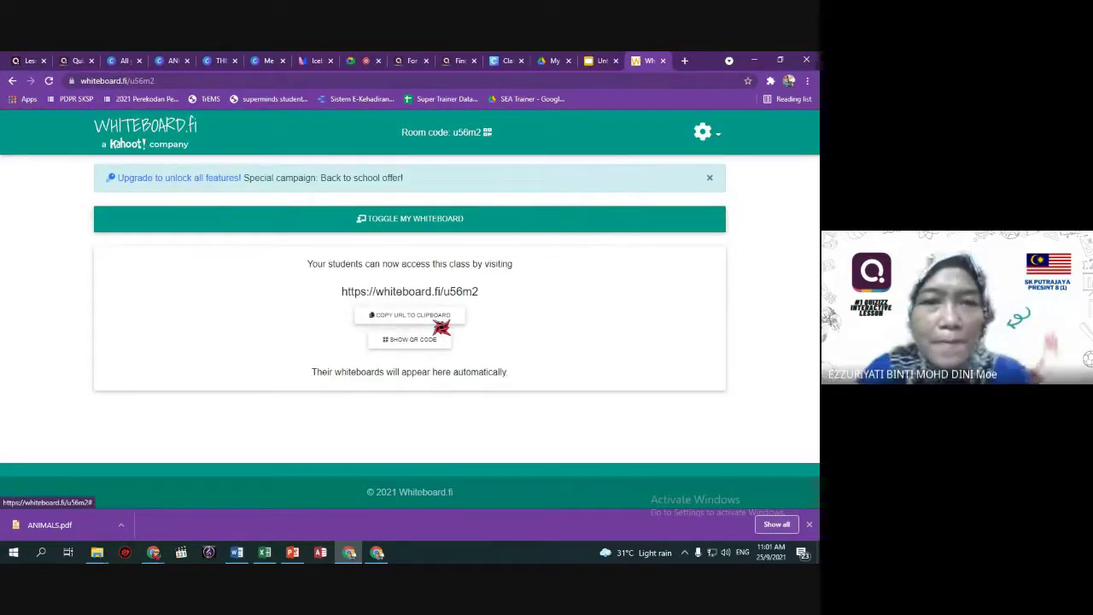
pyautogui.click(440, 324)
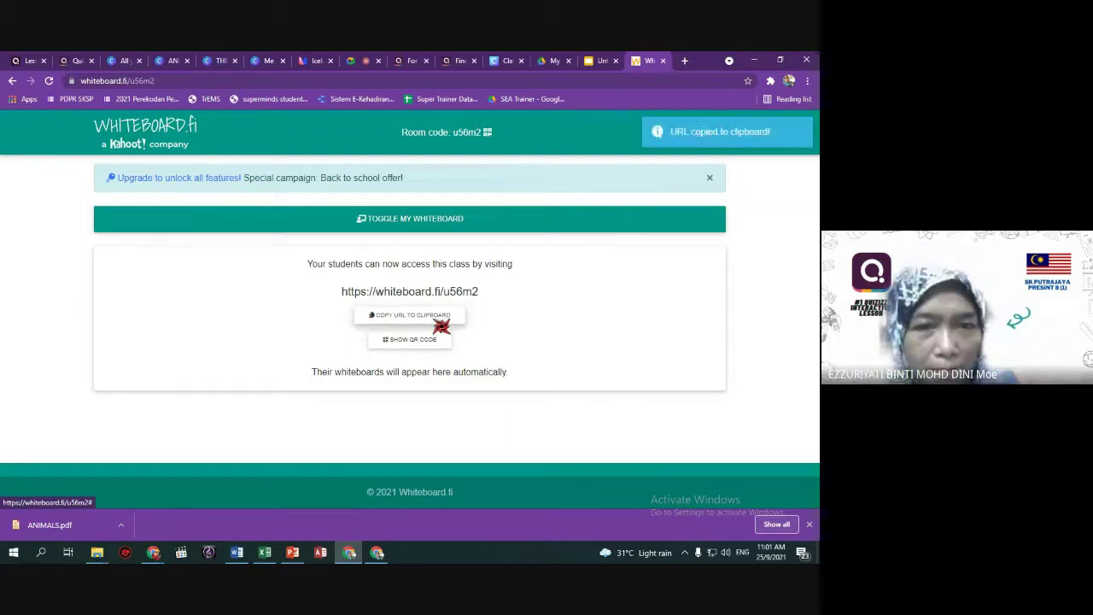
pyautogui.click(438, 325)
pyautogui.click(24, 61)
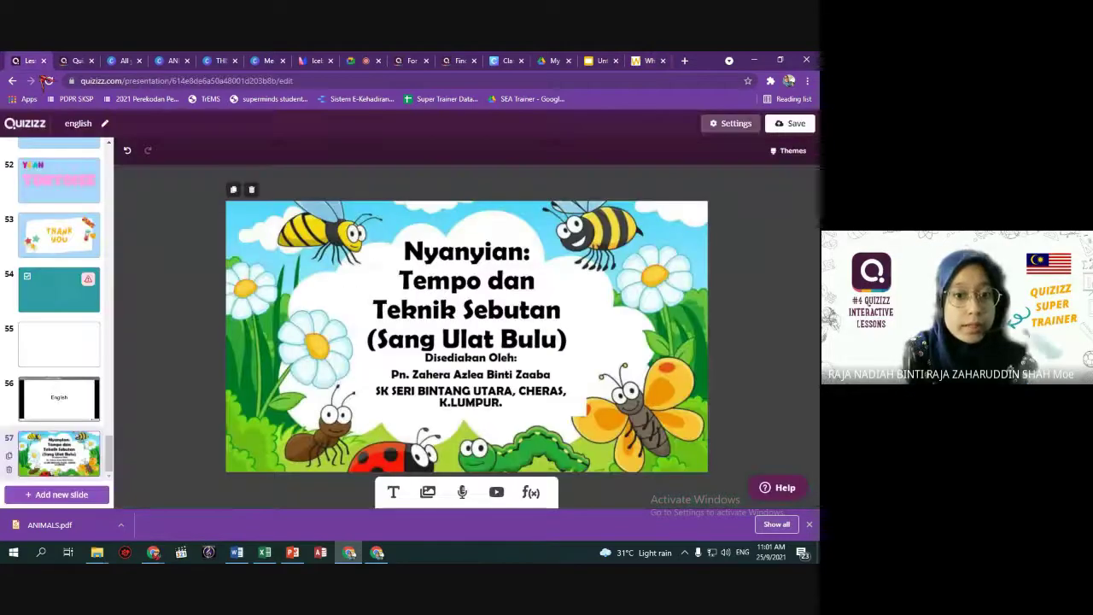
# Add a web page link slide embedding the pasted Whiteboard.fi class link.
pyautogui.click(93, 498)
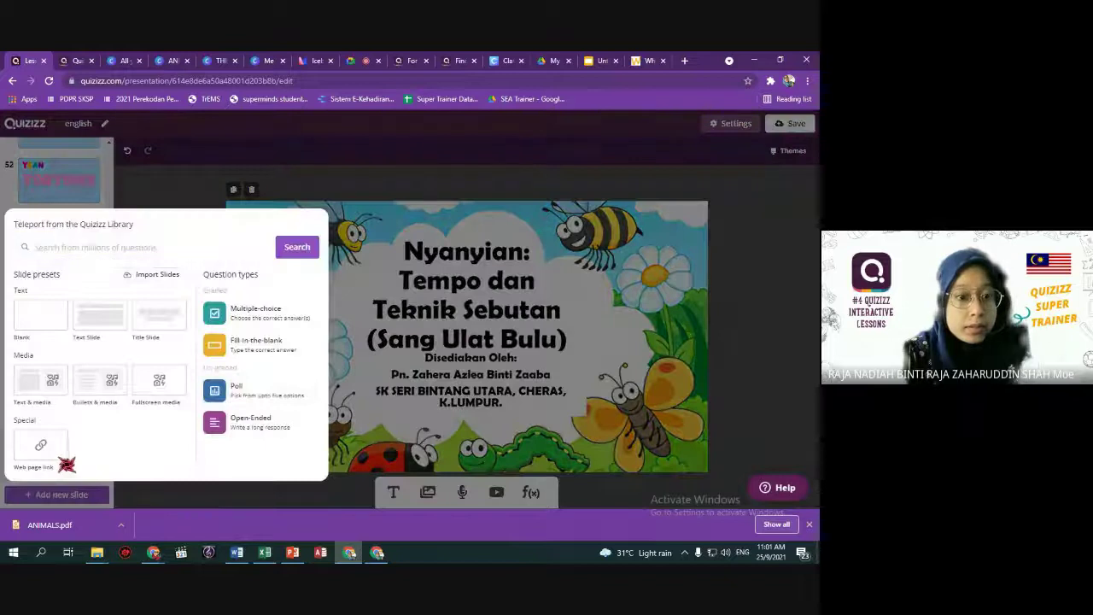
pyautogui.click(66, 464)
pyautogui.click(470, 354)
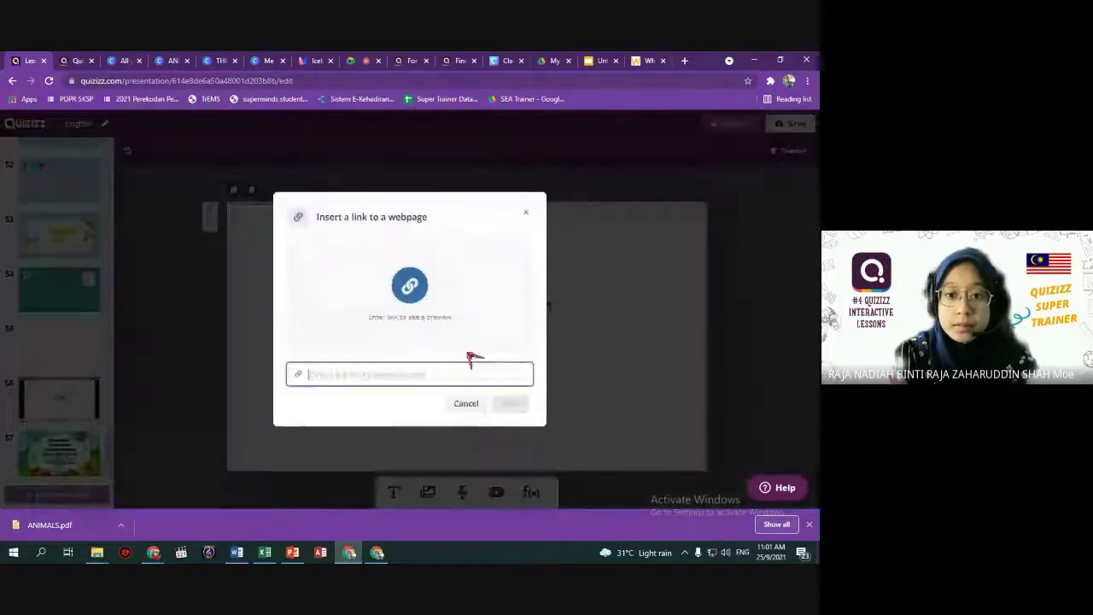
pyautogui.hotkey('ctrl', 'v')
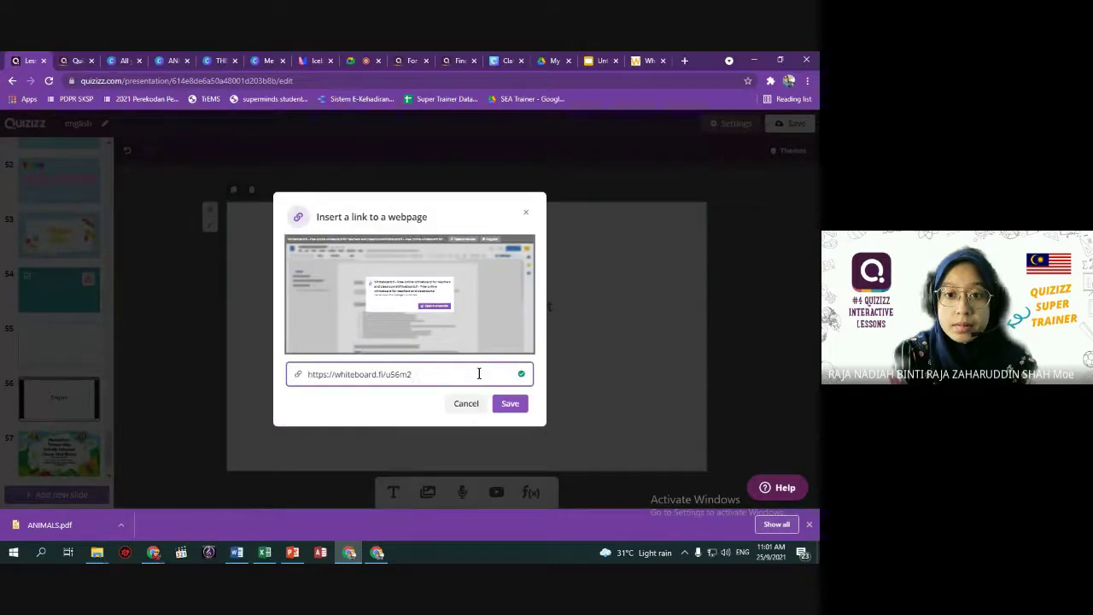
pyautogui.click(510, 405)
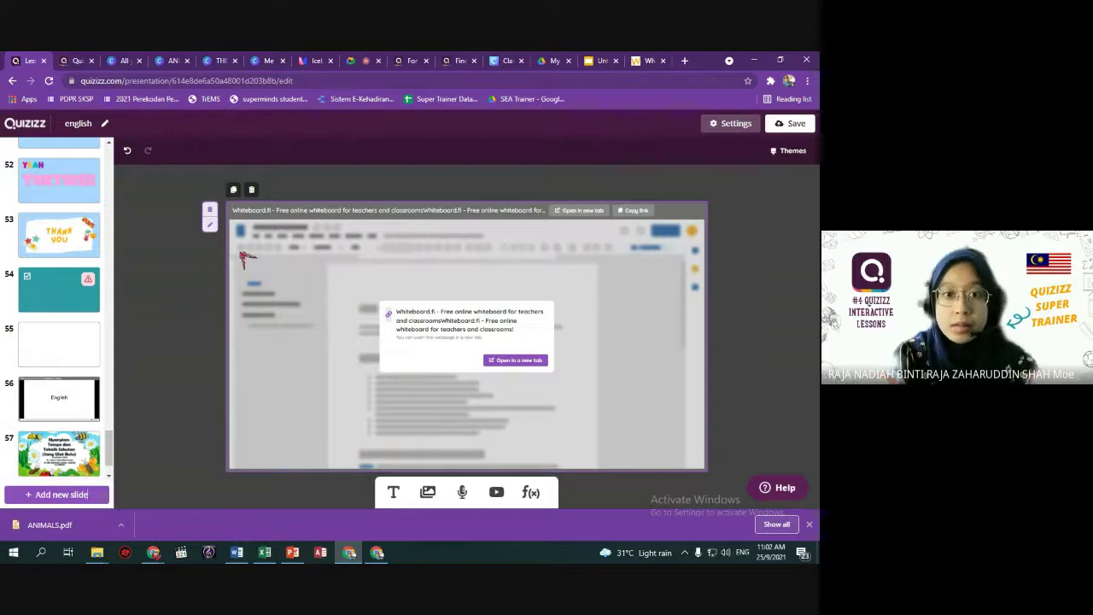
pyautogui.click(209, 225)
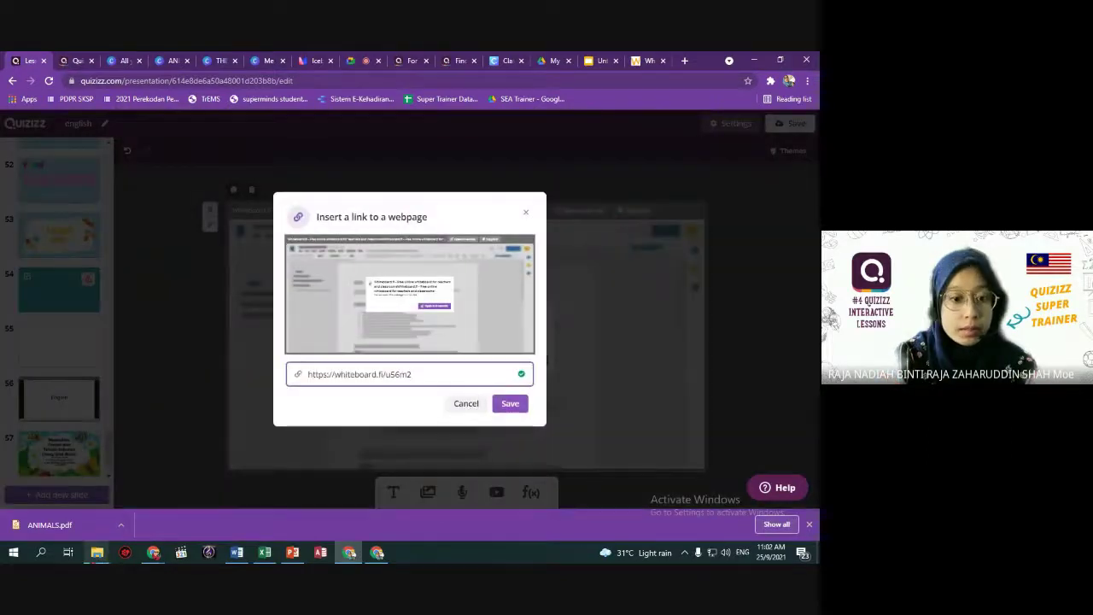
# Copy the whiteboard link from the Word document into the webpage link field.
pyautogui.click(237, 552)
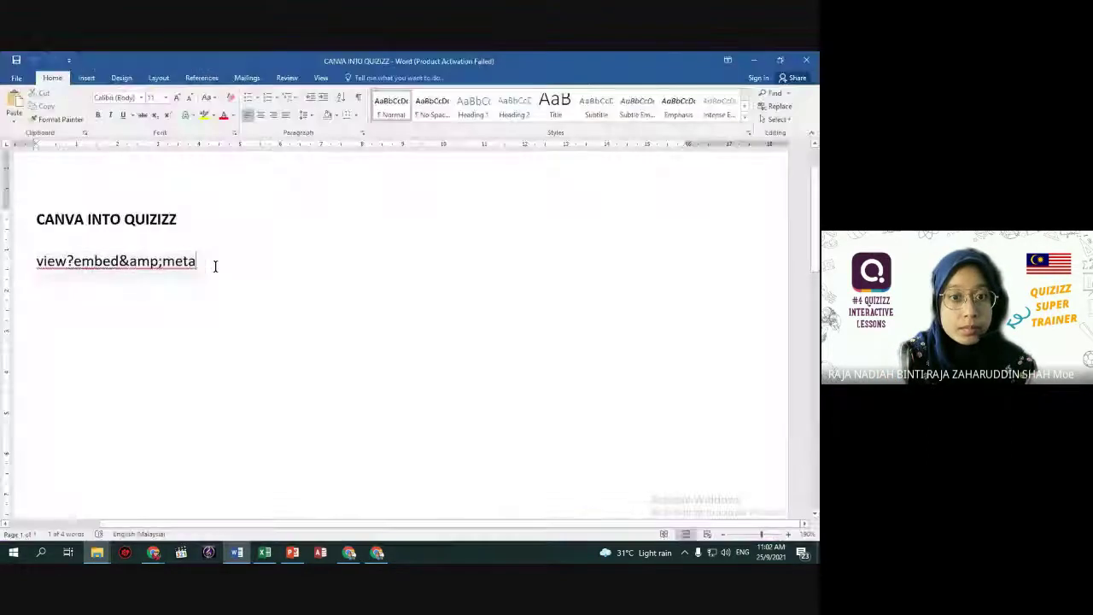
pyautogui.moveTo(214, 265); pyautogui.dragTo(37, 282)
pyautogui.hotkey('ctrl', 'c')
pyautogui.hotkey('alt', 'Tab')
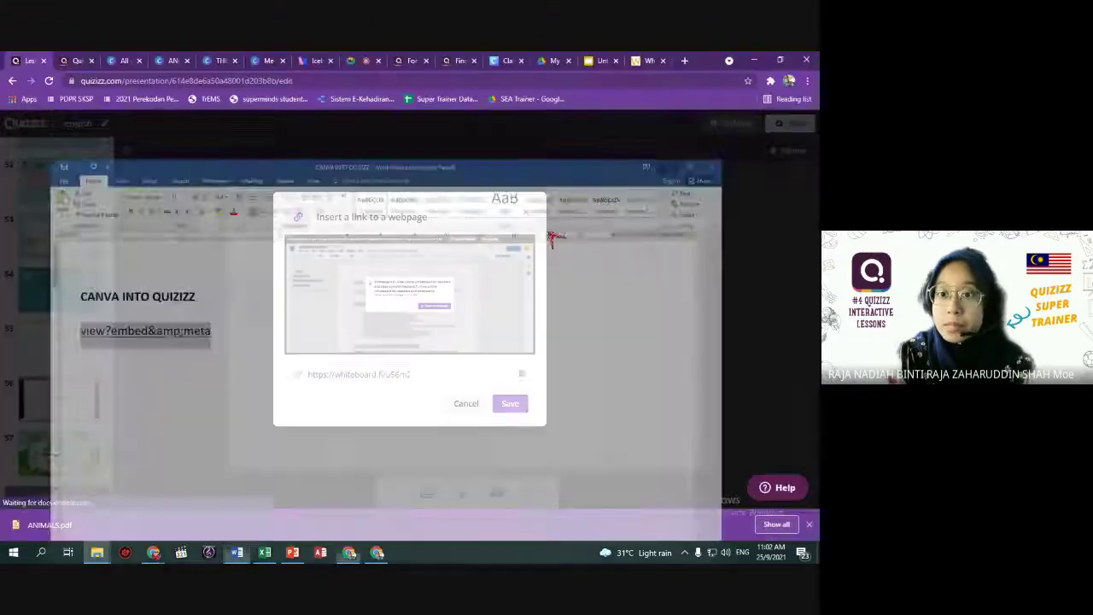
pyautogui.click(452, 382)
pyautogui.hotkey('ctrl', 'v')
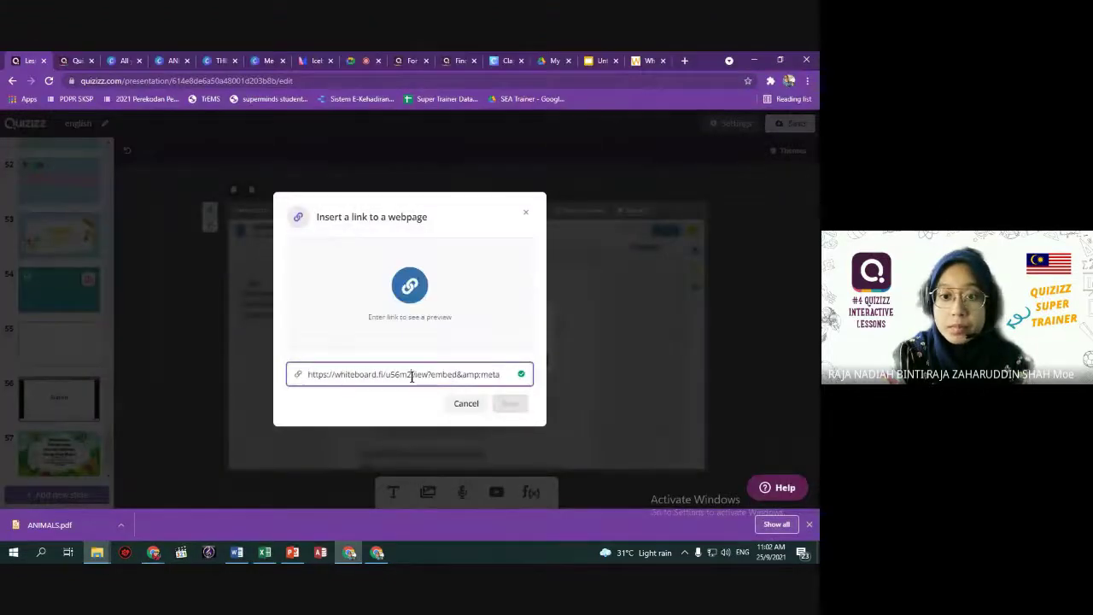
# Try adjusting the link's trailing slash, then close the dialog without inserting it.
pyautogui.write('/')
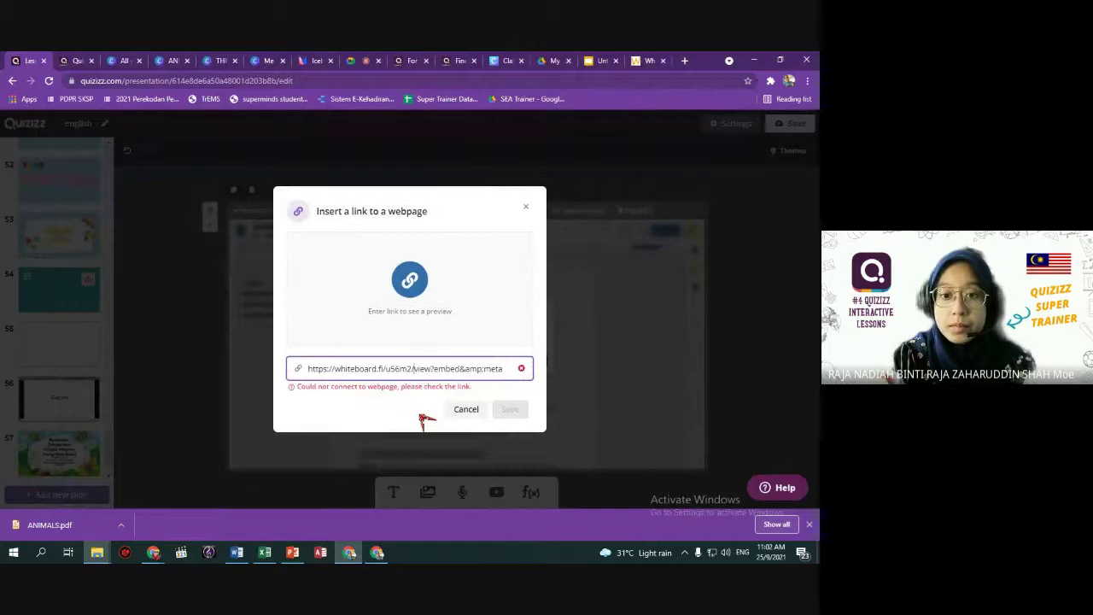
pyautogui.press('BackSpace')
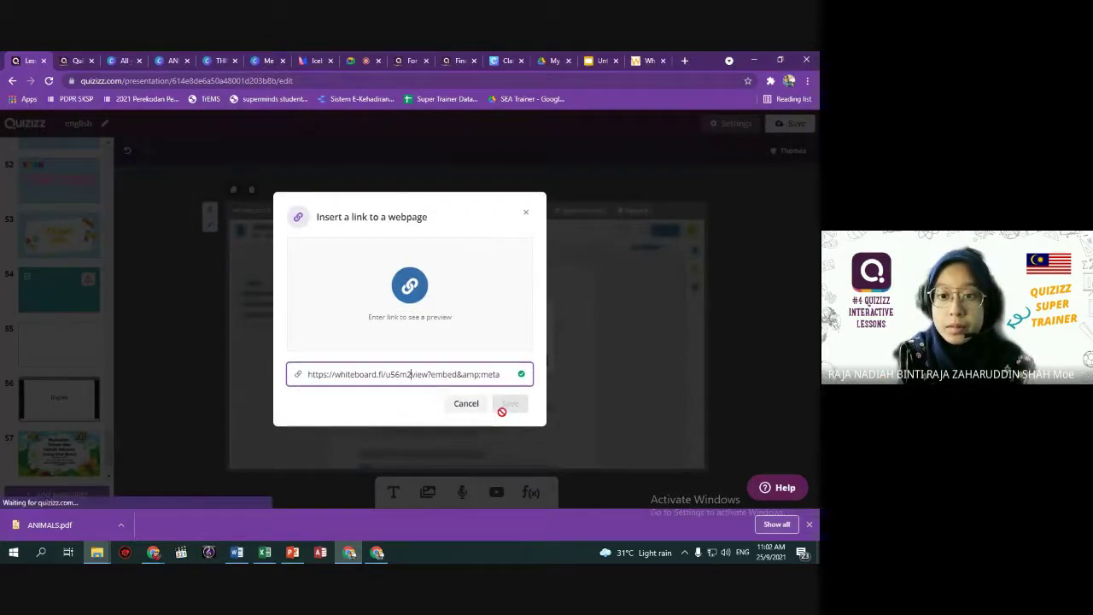
pyautogui.click(410, 374)
pyautogui.write('/')
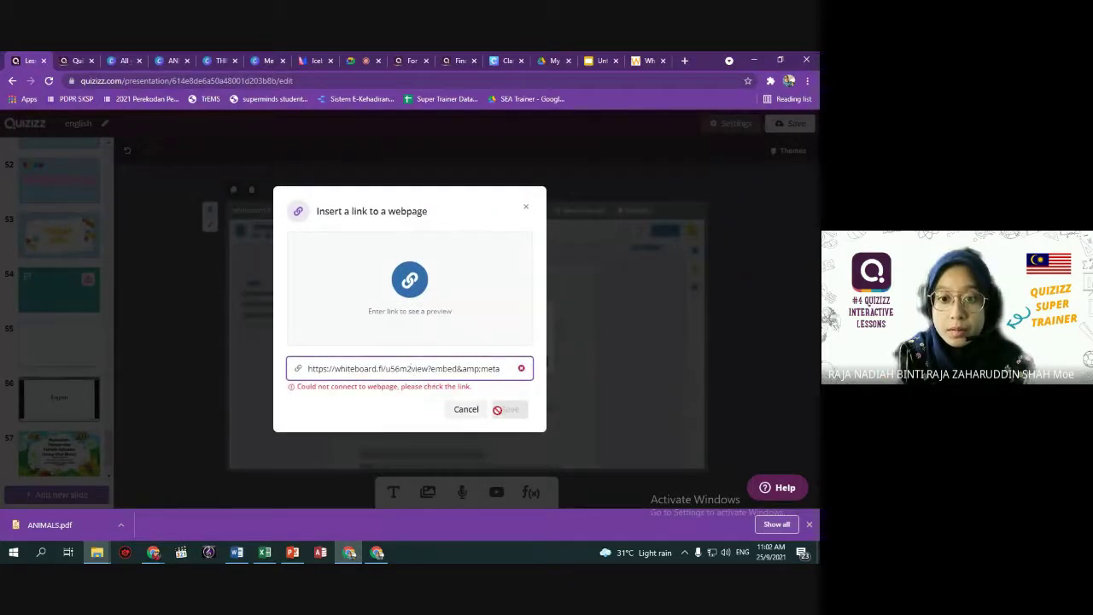
pyautogui.click(526, 207)
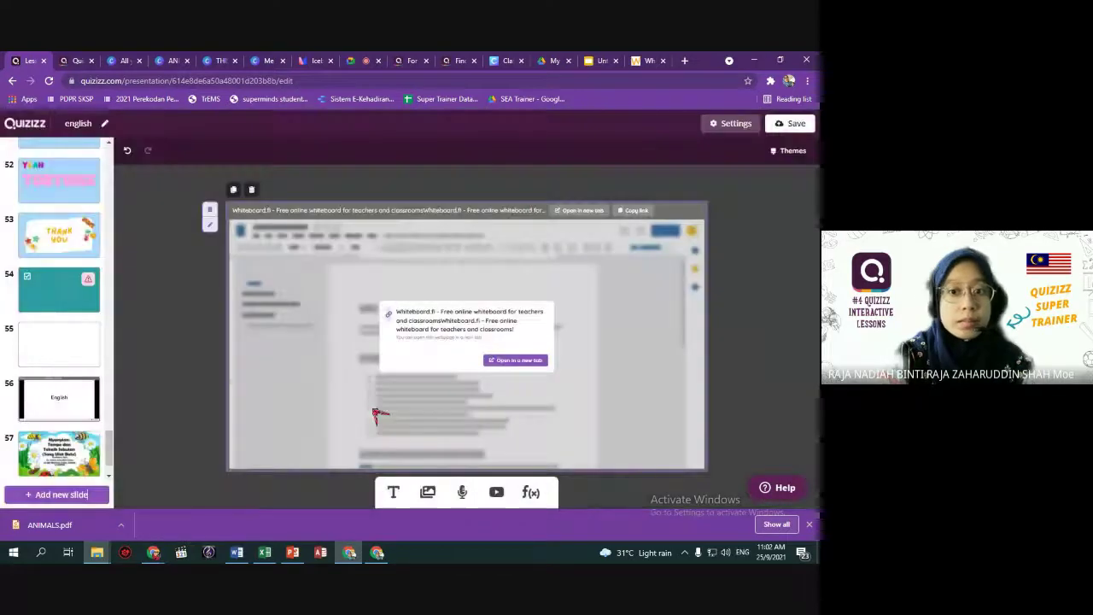
pyautogui.scroll(-1, 108, 446)
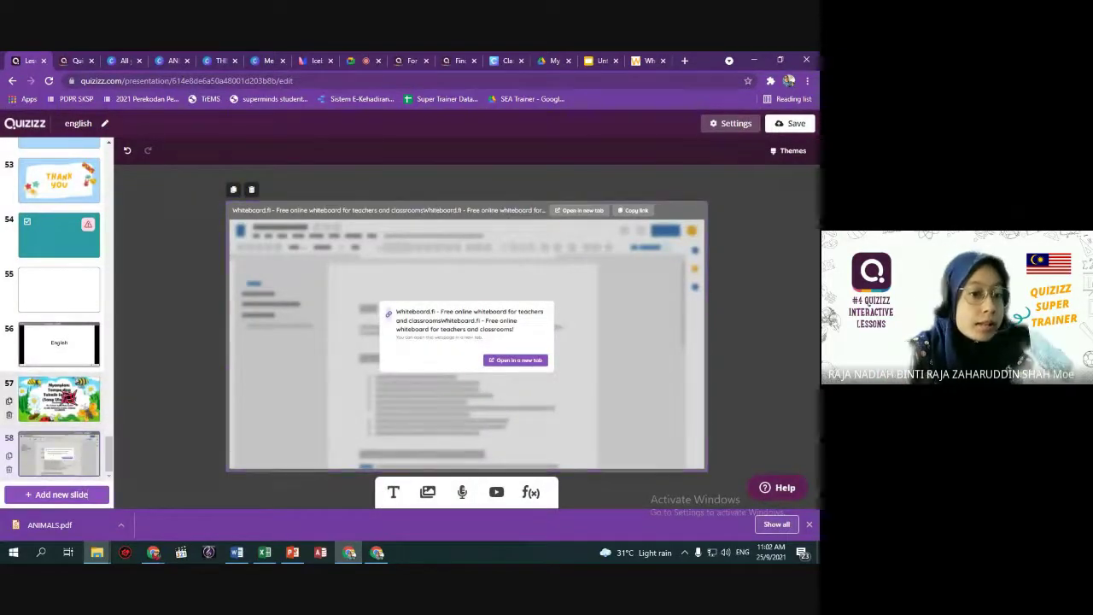
# Check slides 57 and 58 and the Whiteboard.fi room page.
pyautogui.click(59, 402)
pyautogui.click(64, 461)
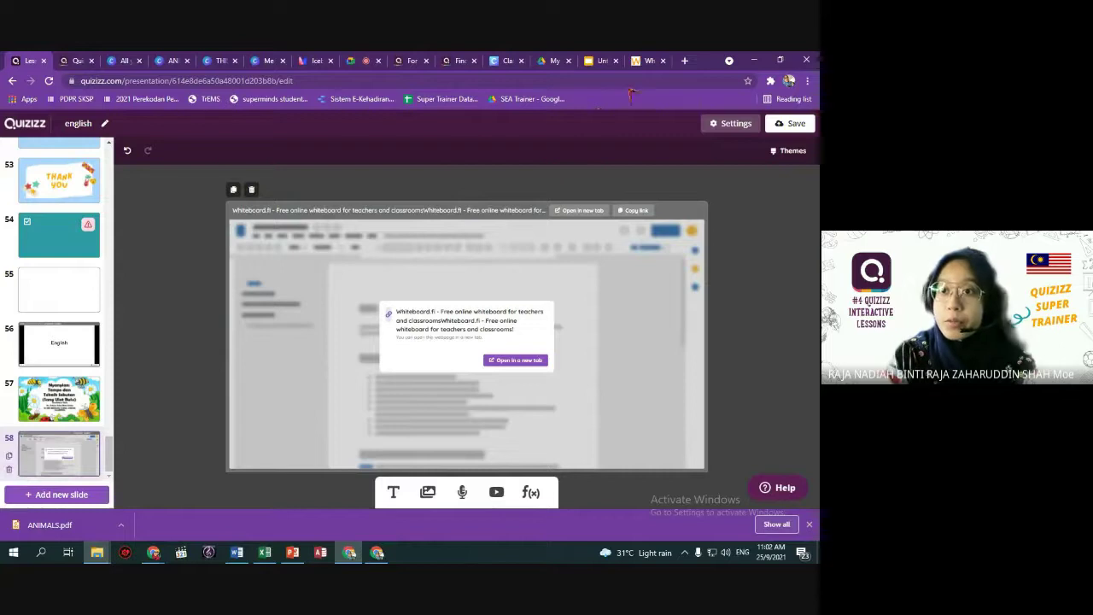
pyautogui.click(645, 63)
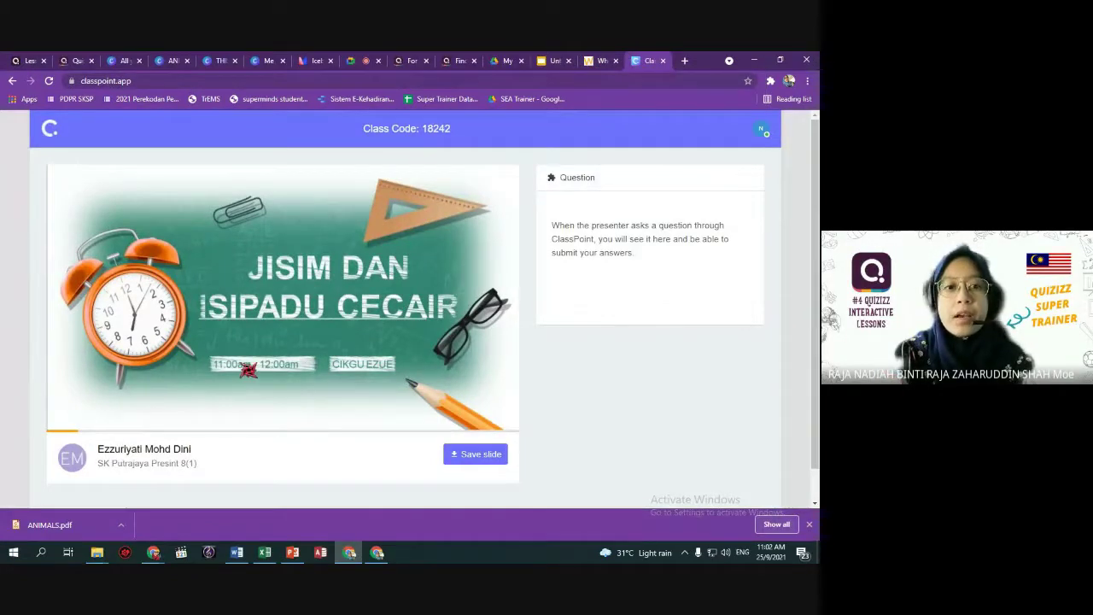
pyautogui.click(30, 62)
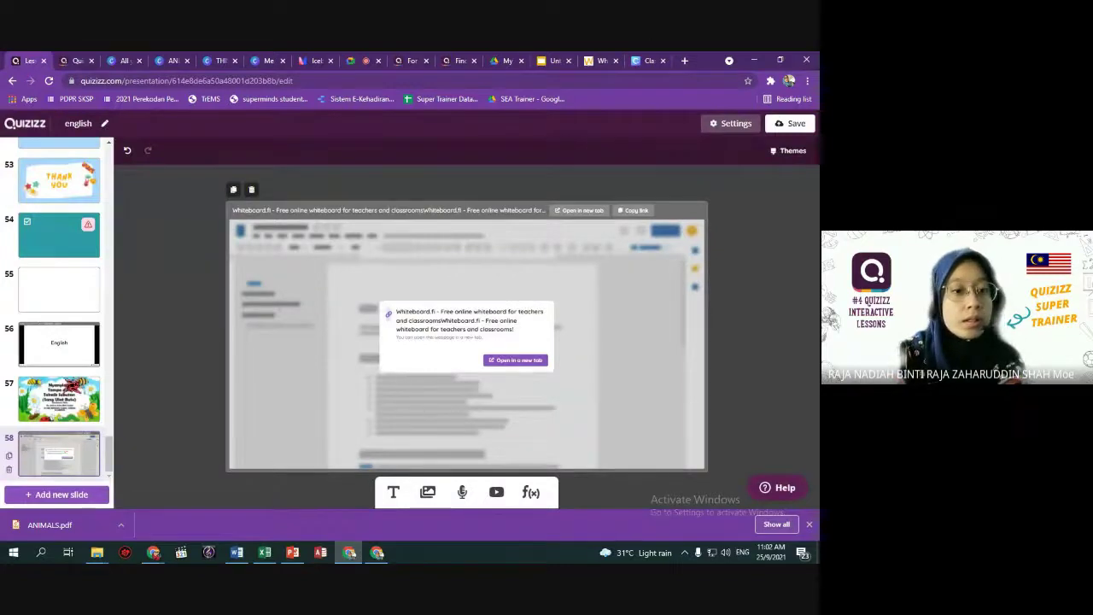
# Switch to the running Quizizz presentation on 'Save time and let Quizizz handle the busywork'.
pyautogui.click(59, 398)
pyautogui.scroll(7, 59, 316)
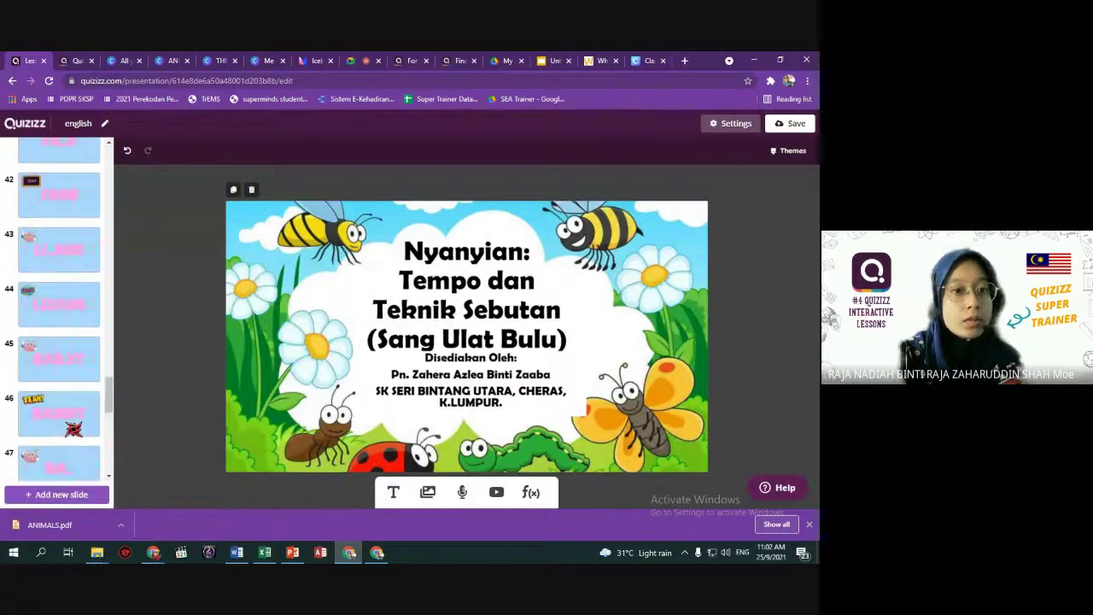
pyautogui.scroll(5, 59, 316)
pyautogui.scroll(5, 59, 316)
pyautogui.click(75, 60)
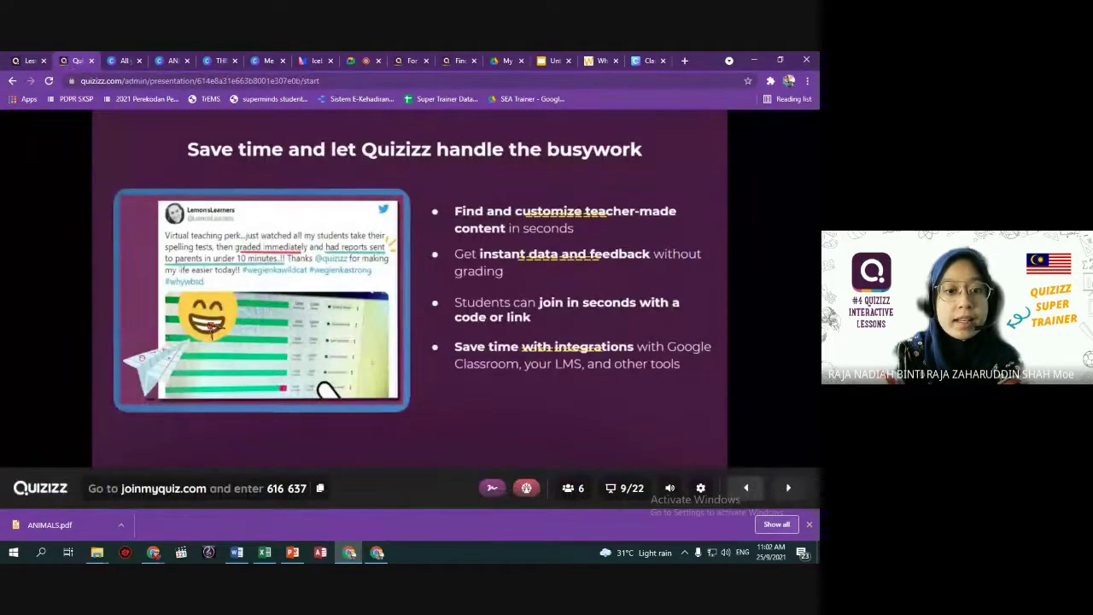
# Close the downloads bar and step the presentation forward two slides to 'Use The Quizizz Library'.
pyautogui.click(811, 526)
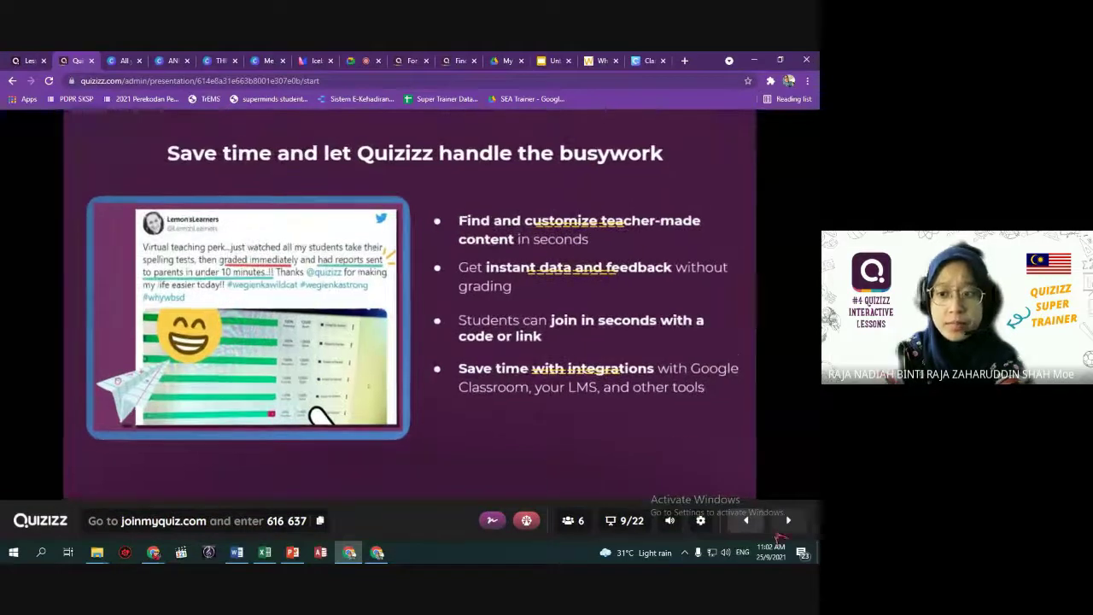
pyautogui.click(788, 520)
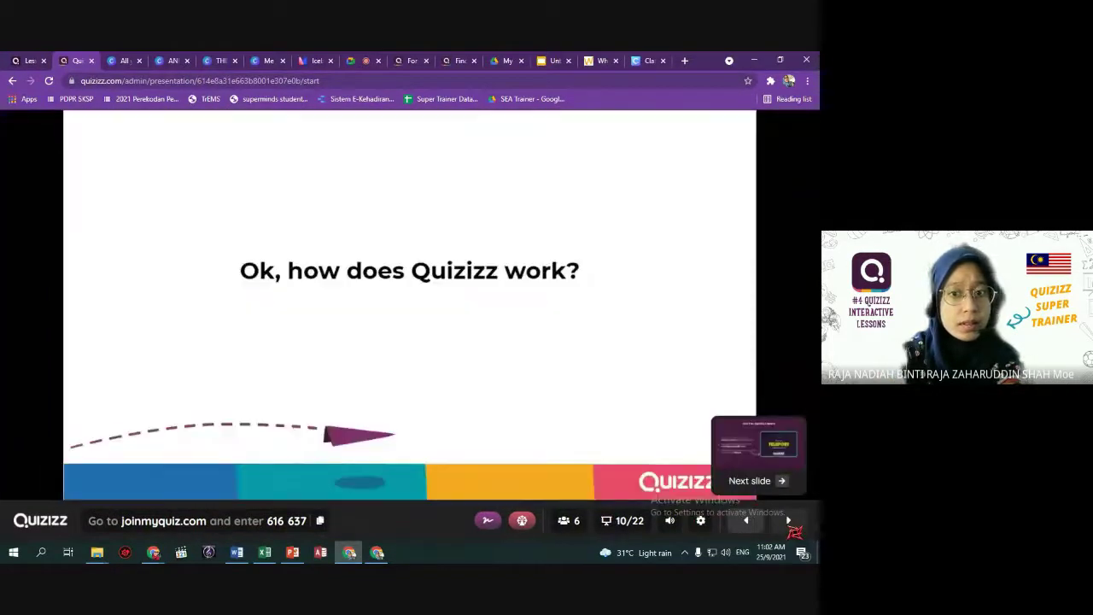
pyautogui.click(788, 520)
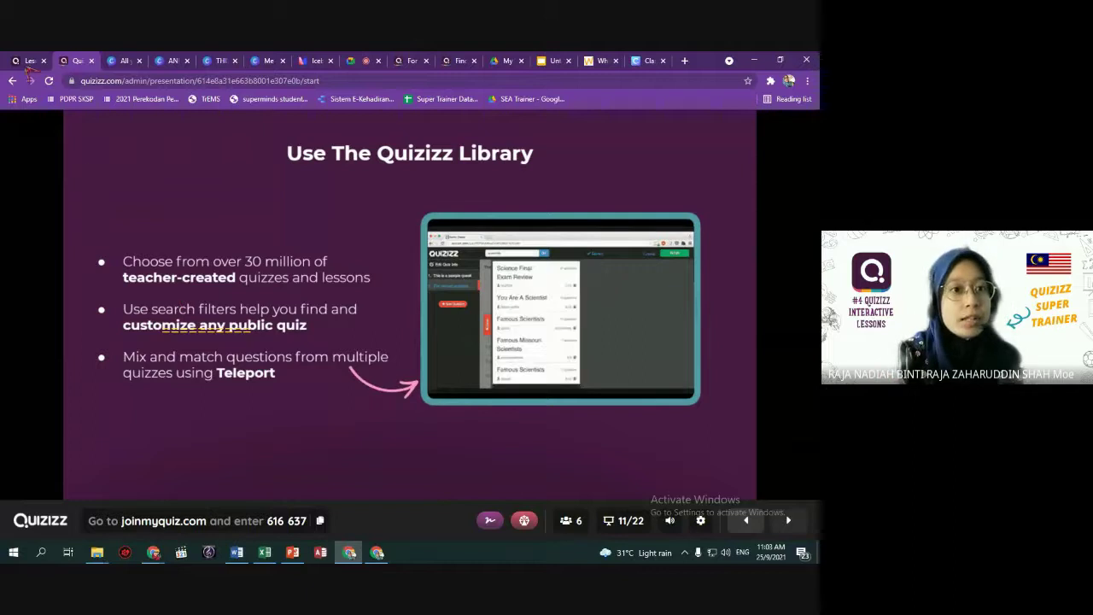
pyautogui.click(28, 62)
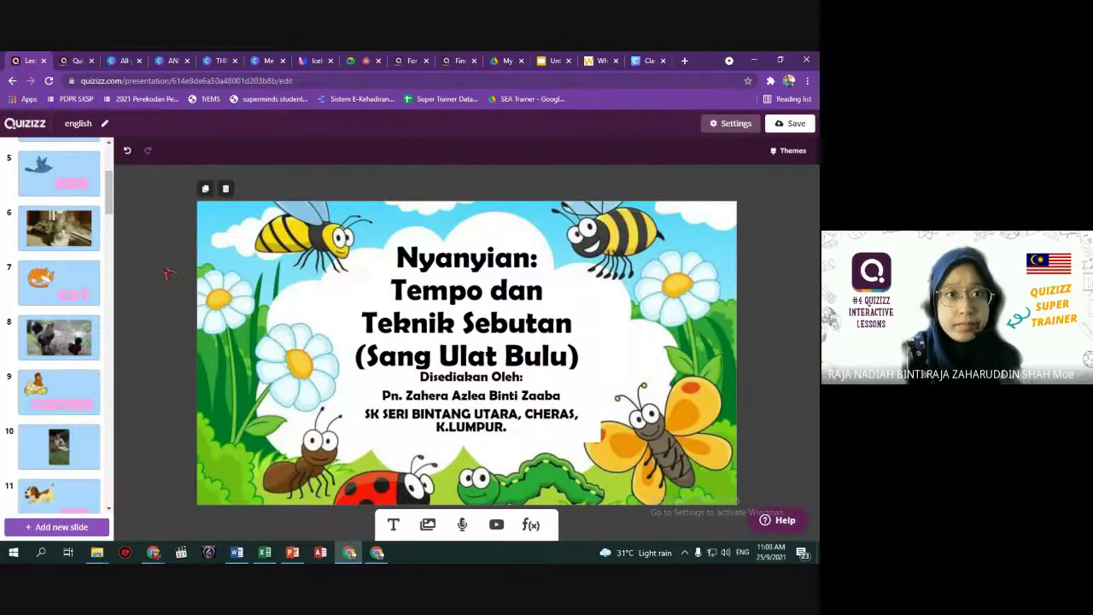
# Save the lesson, dismissing the missing-pieces warning to keep editing.
pyautogui.click(75, 62)
pyautogui.click(33, 62)
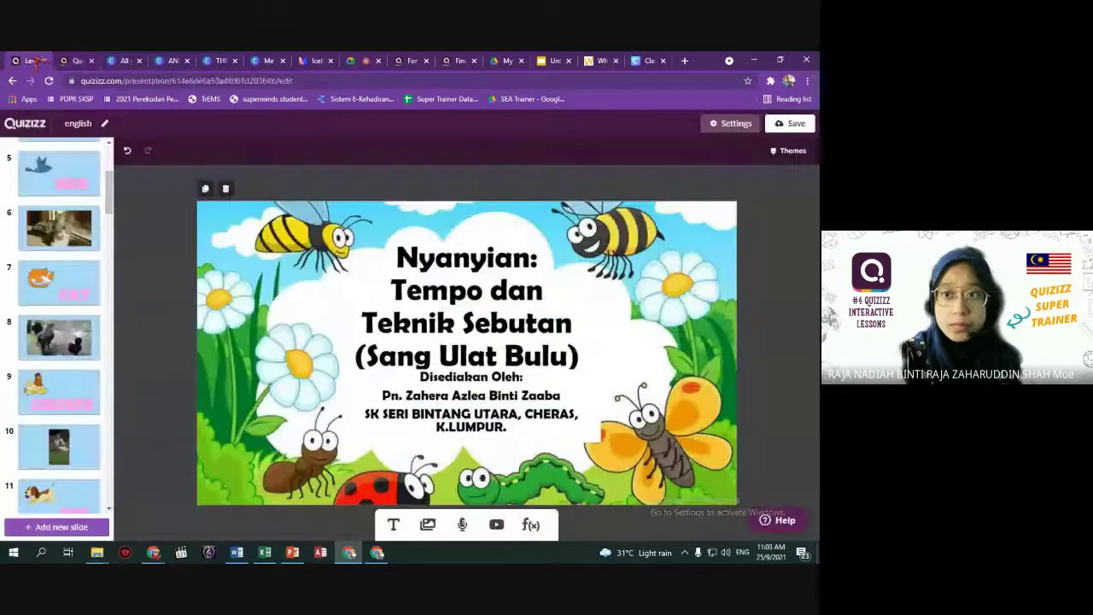
pyautogui.click(790, 126)
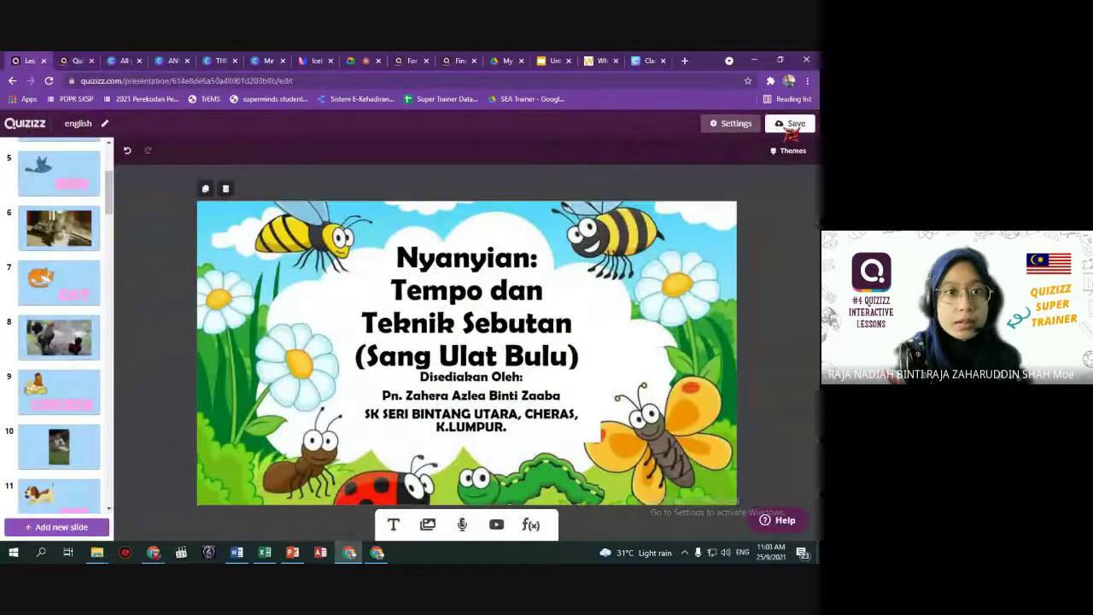
pyautogui.click(504, 401)
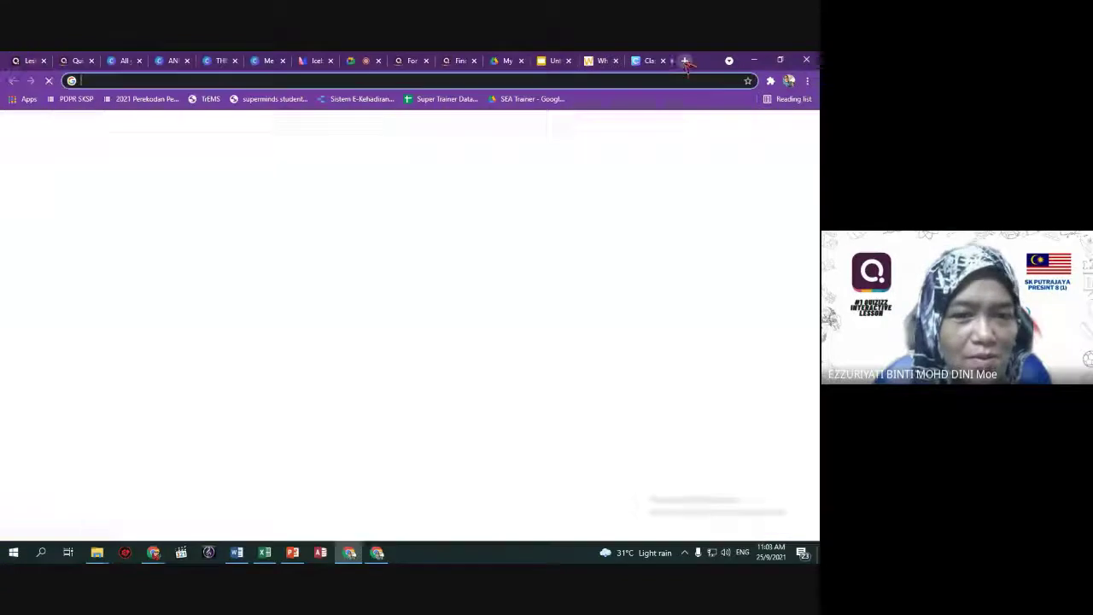
# On quizizz.com in a new tab, create a Mathematics quiz named 'Tambah'.
pyautogui.click(684, 61)
pyautogui.write('qui')
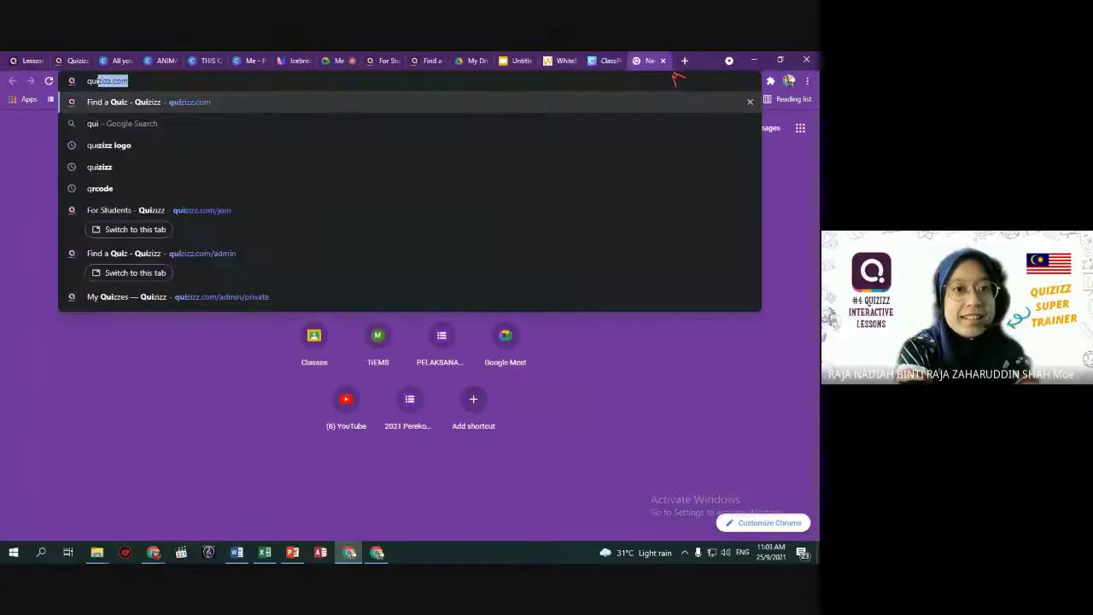
pyautogui.press('Return')
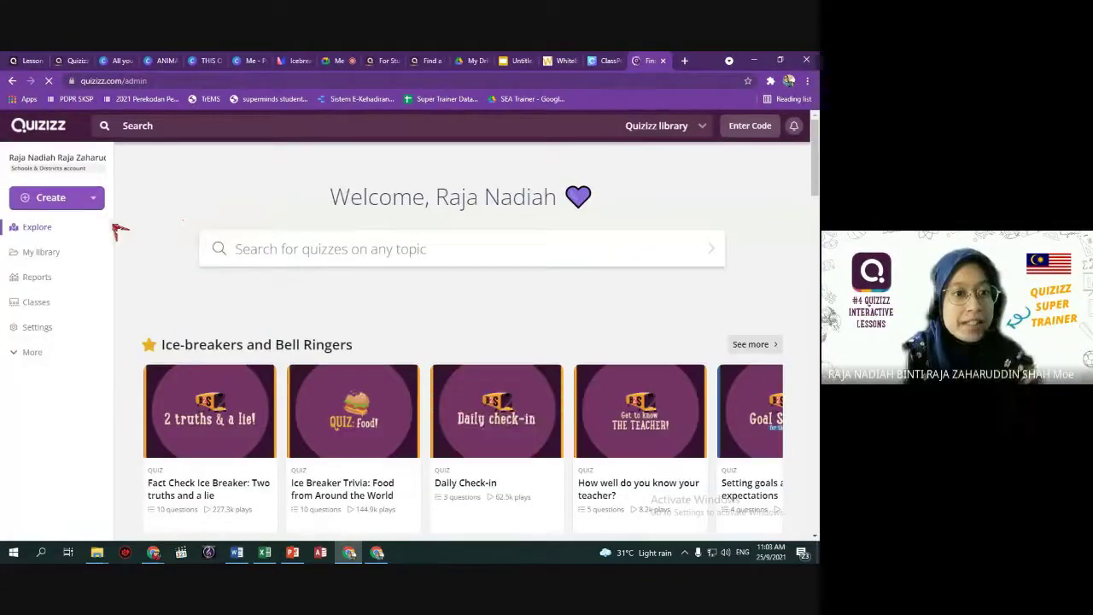
pyautogui.click(92, 202)
pyautogui.click(133, 255)
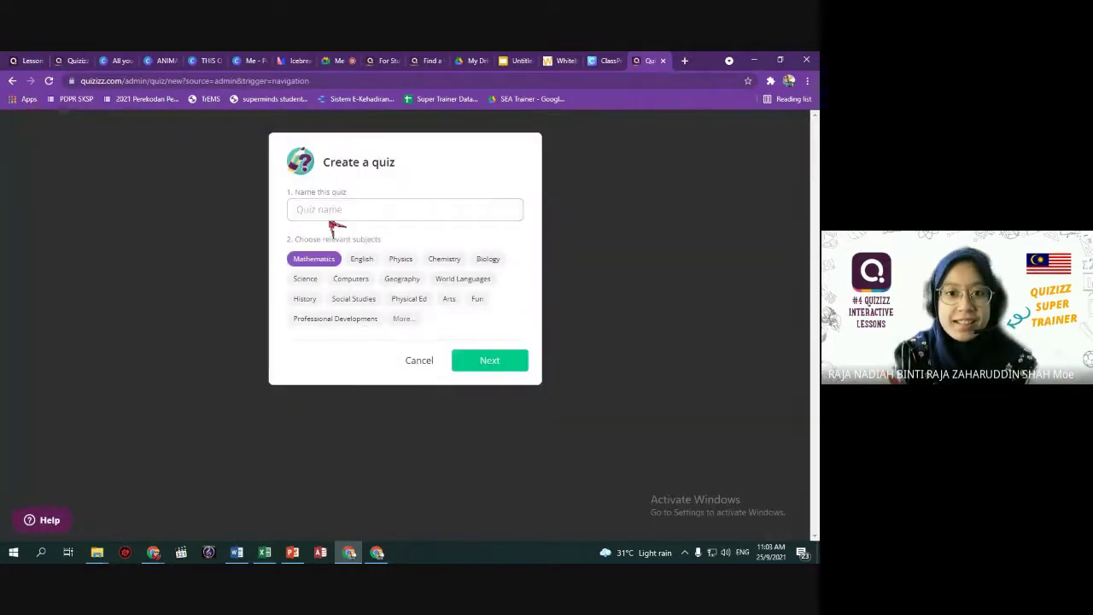
pyautogui.click(329, 212)
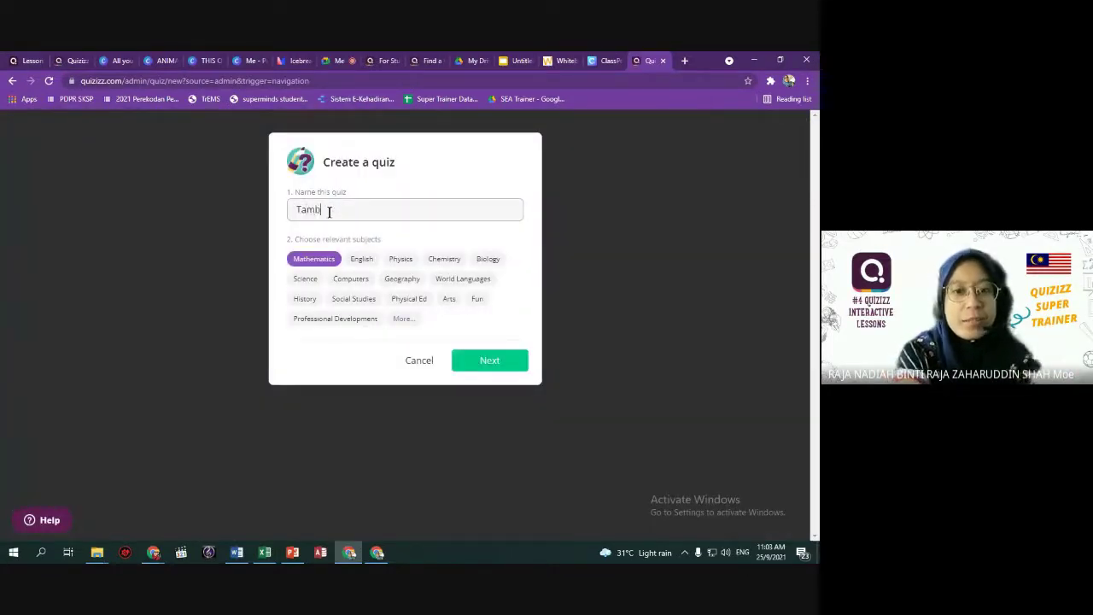
pyautogui.click(489, 362)
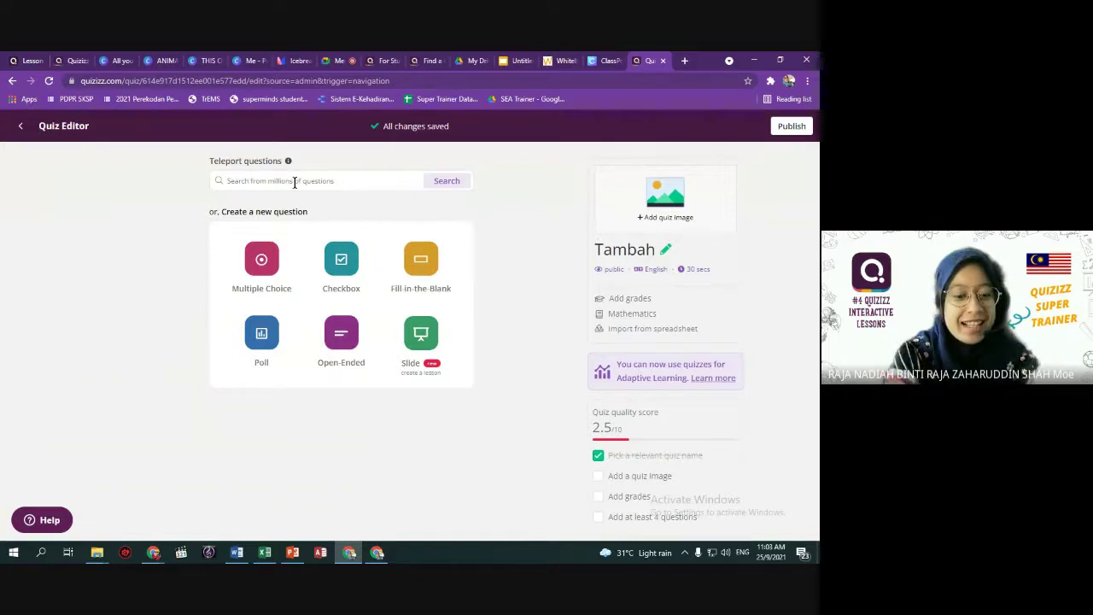
# Search public quizzes for 'Tambah' and add the 3 + 2, 1 + 6, 7 + 3 and 10 + 4 questions.
pyautogui.click(294, 183)
pyautogui.write('matema')
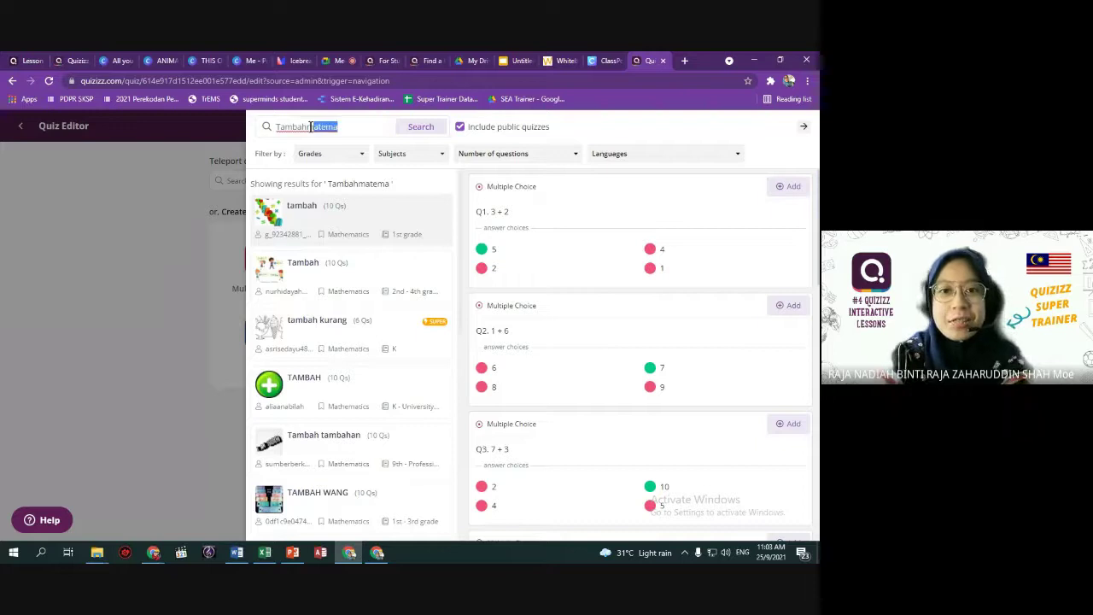
pyautogui.press('BackSpace')
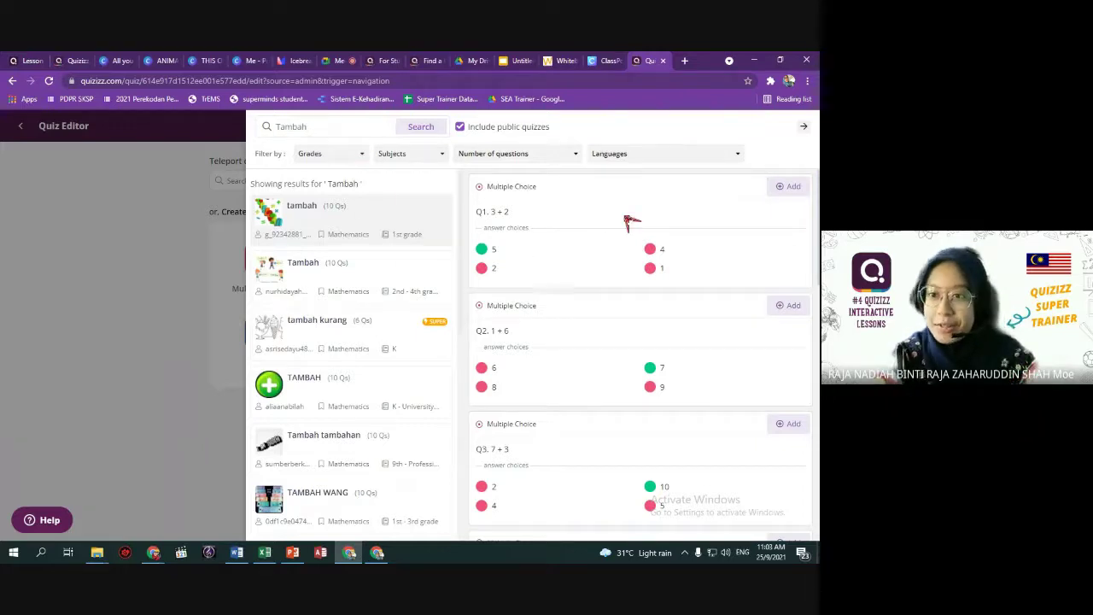
pyautogui.click(793, 187)
pyautogui.click(793, 306)
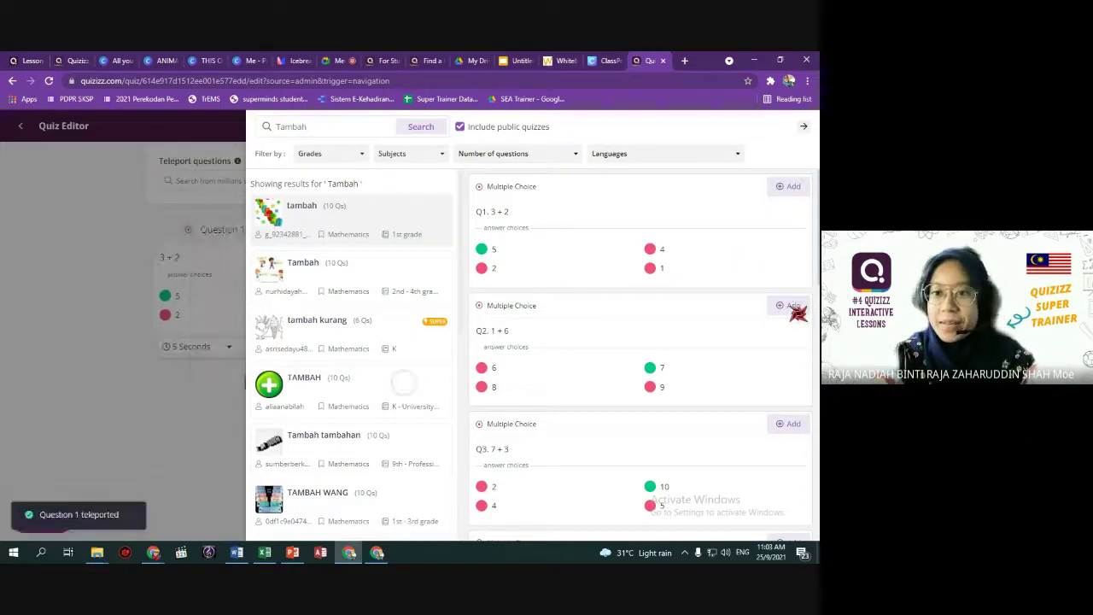
pyautogui.click(793, 424)
pyautogui.scroll(-3, 768, 410)
pyautogui.click(789, 377)
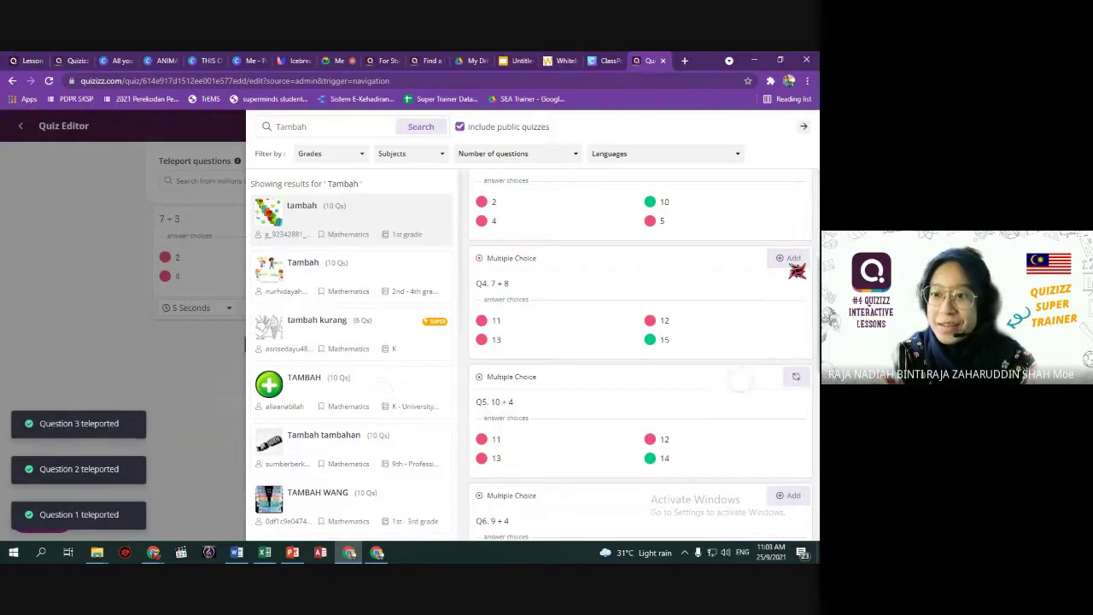
pyautogui.scroll(-3, 725, 434)
# Add 33 + 23 from 'Tambah Kurang Kali Bagi' and 2+1, 3+3 from 'Operasi Tambah'.
pyautogui.click(380, 332)
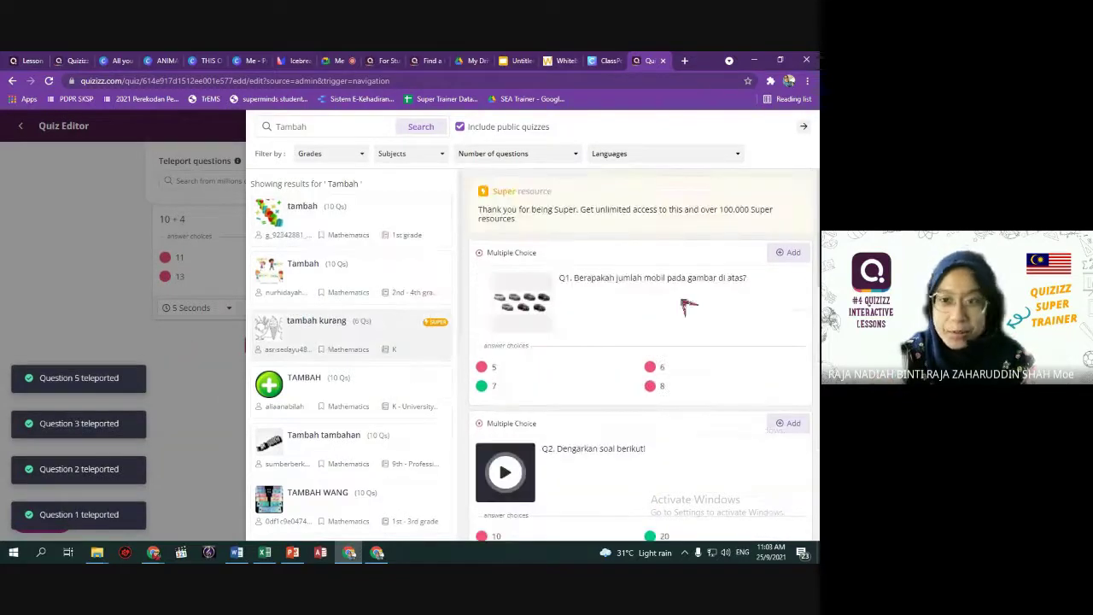
pyautogui.scroll(-3, 386, 357)
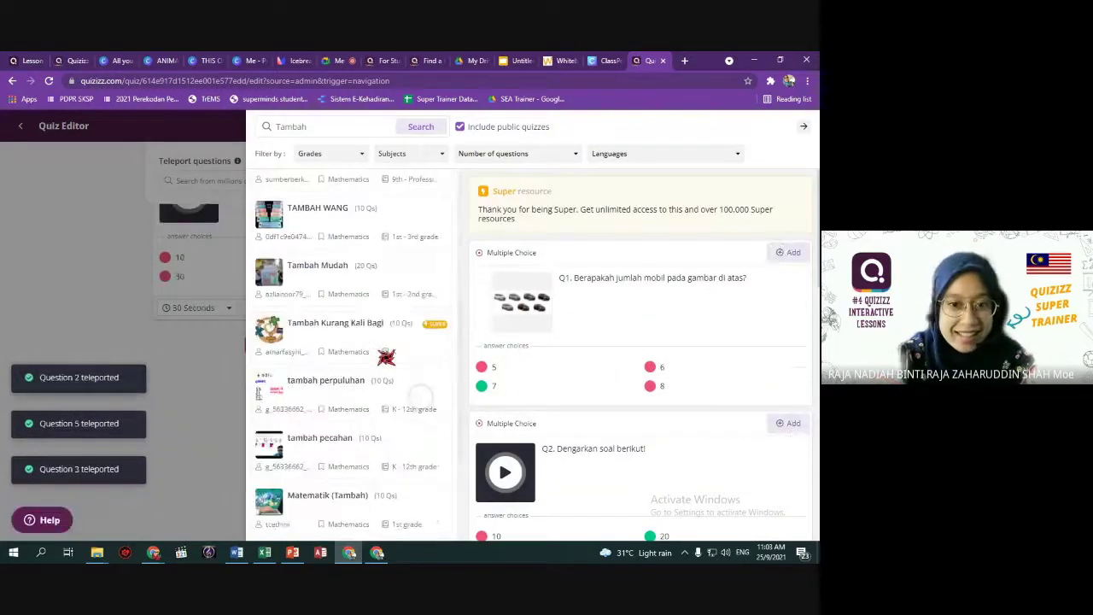
pyautogui.click(367, 328)
pyautogui.click(789, 252)
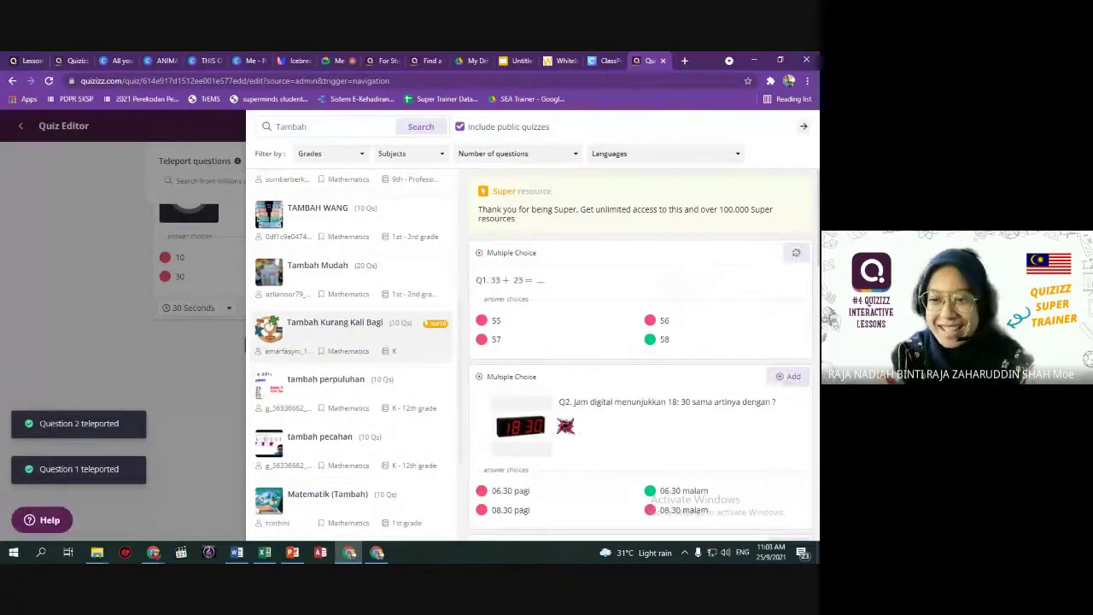
pyautogui.scroll(-2, 361, 415)
pyautogui.click(355, 350)
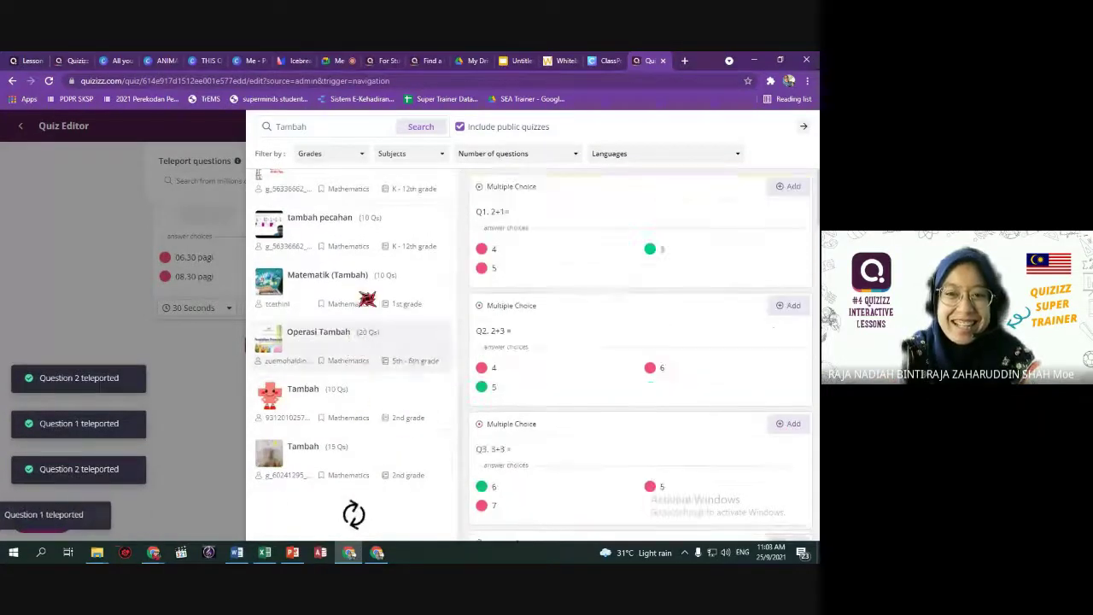
pyautogui.click(789, 187)
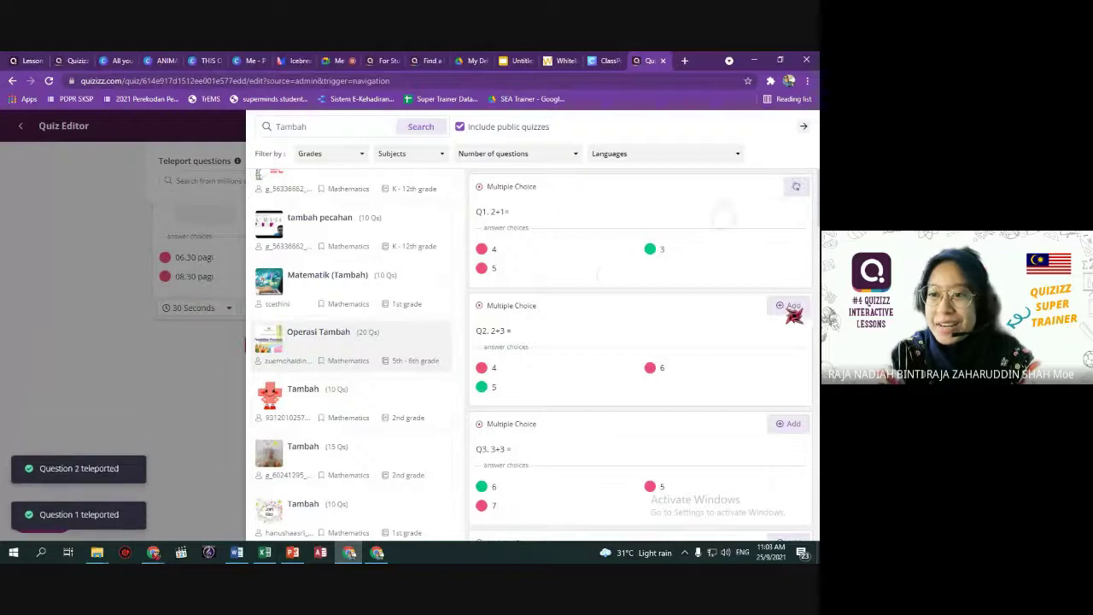
pyautogui.click(789, 423)
# Add 32+46, 48+21, 102+422 from 'Matematik Tahun2 -Tambah' and 20+16, 15+24, 30+34 from 'Tambah dan Tolak'.
pyautogui.scroll(-3, 312, 336)
pyautogui.click(414, 355)
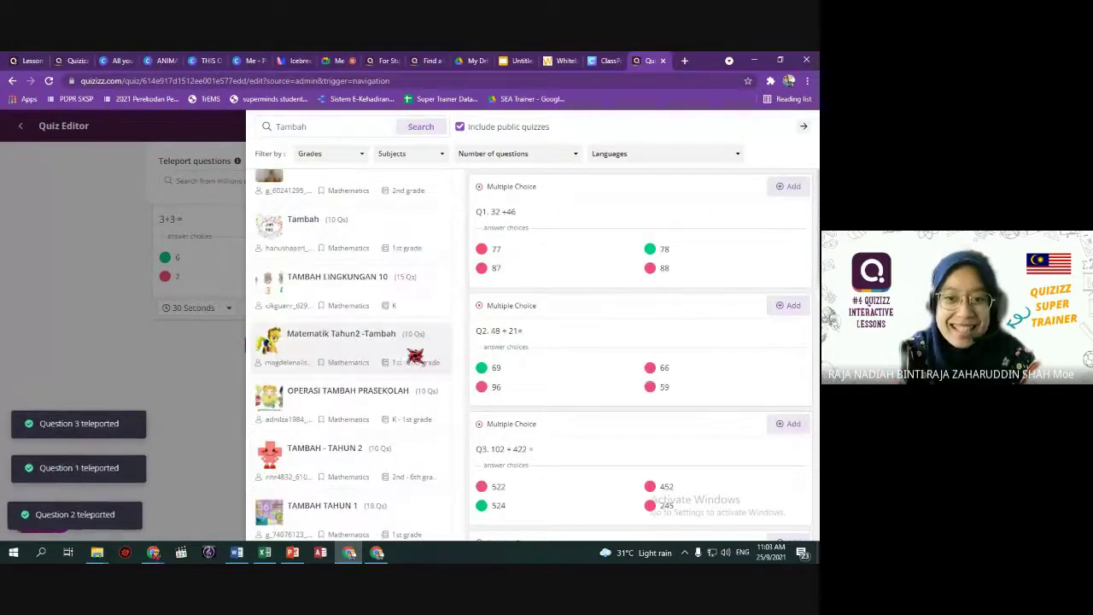
pyautogui.click(792, 186)
pyautogui.click(792, 305)
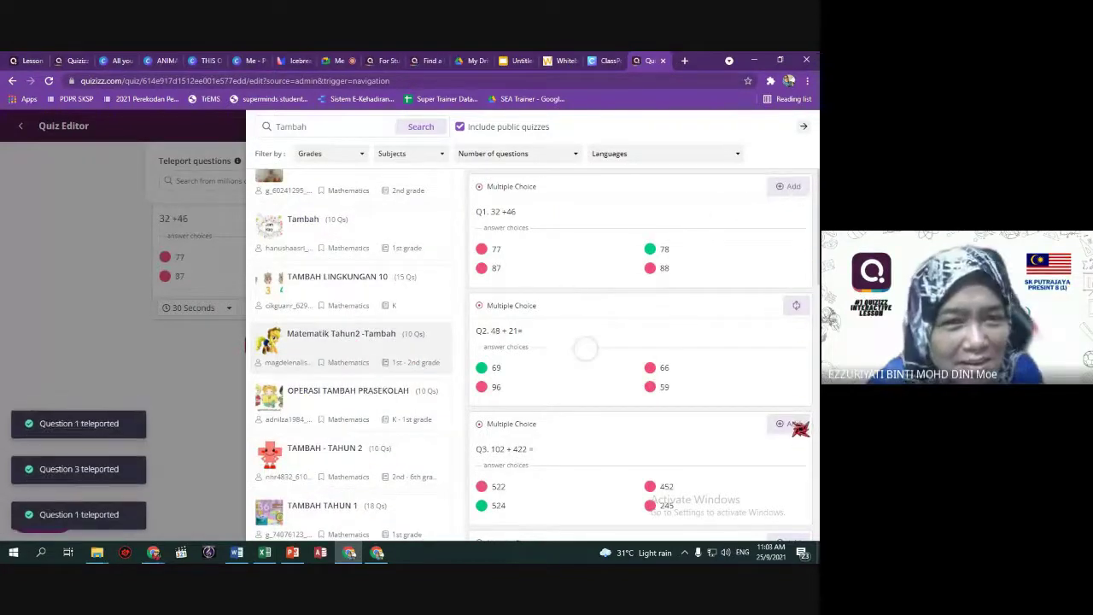
pyautogui.click(792, 423)
pyautogui.scroll(-3, 354, 247)
pyautogui.click(376, 286)
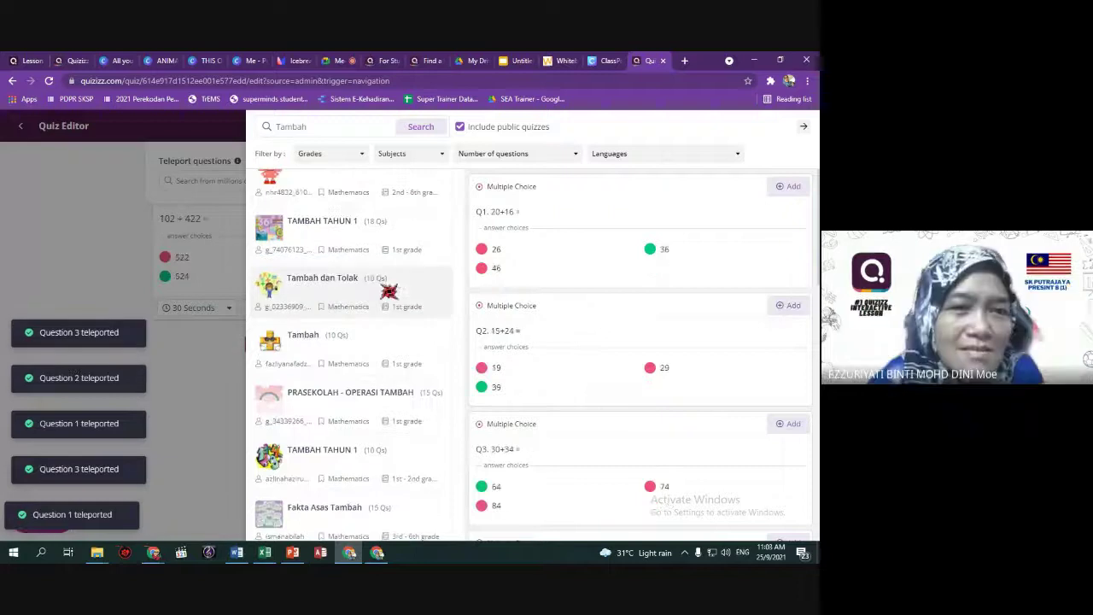
pyautogui.click(792, 186)
pyautogui.click(792, 305)
pyautogui.click(792, 423)
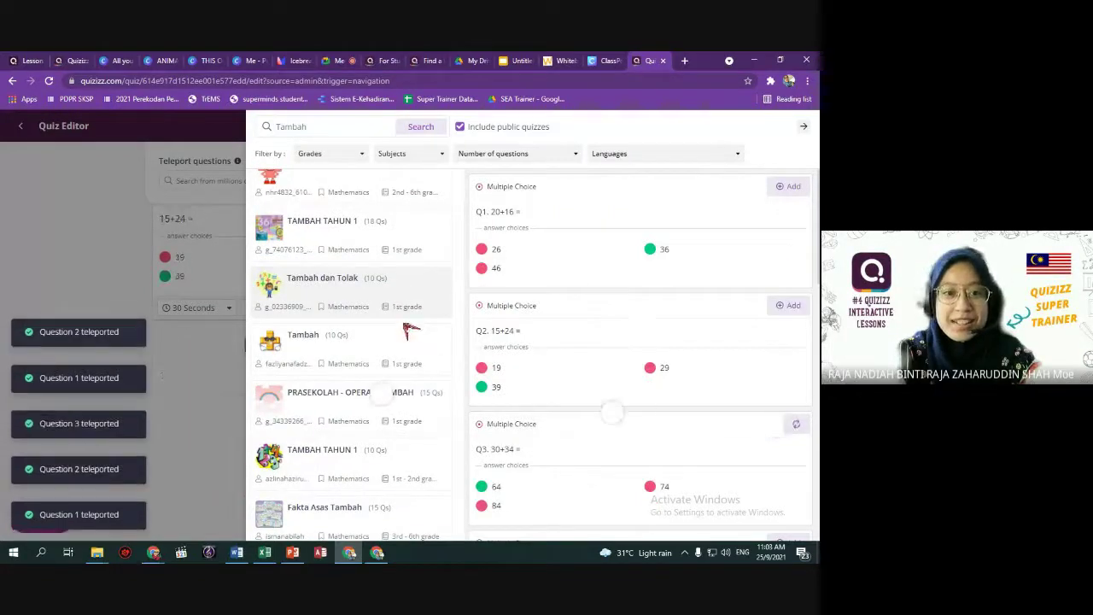
# Add 4 + 3 and 6 + 3 from 'PRASEKOLAH - OPERASI TAMBAH', then close the search.
pyautogui.scroll(-2, 411, 330)
pyautogui.click(392, 286)
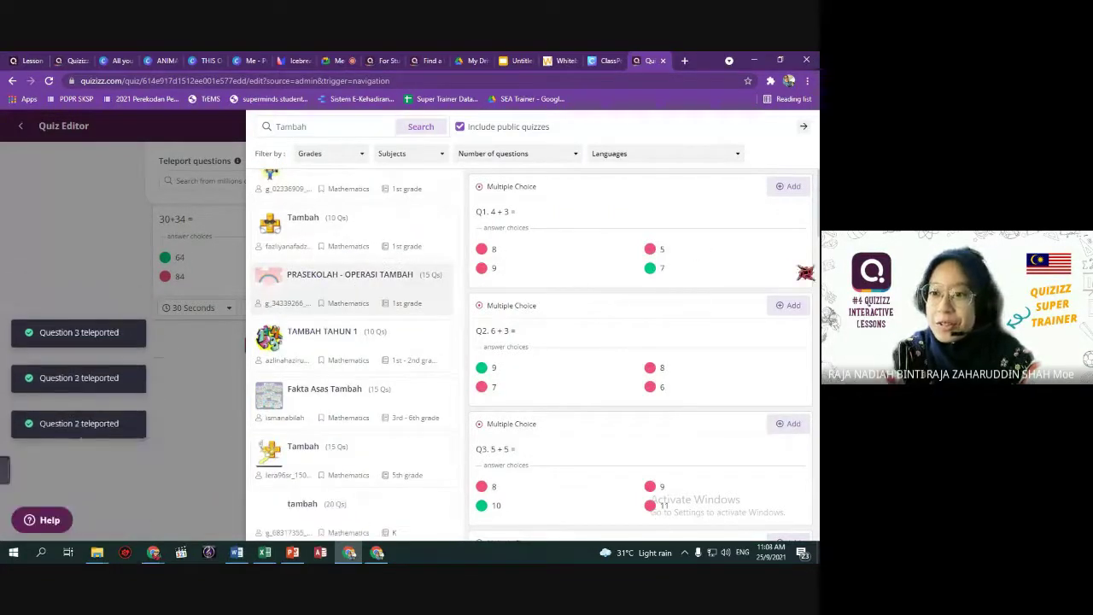
pyautogui.click(792, 186)
pyautogui.click(793, 305)
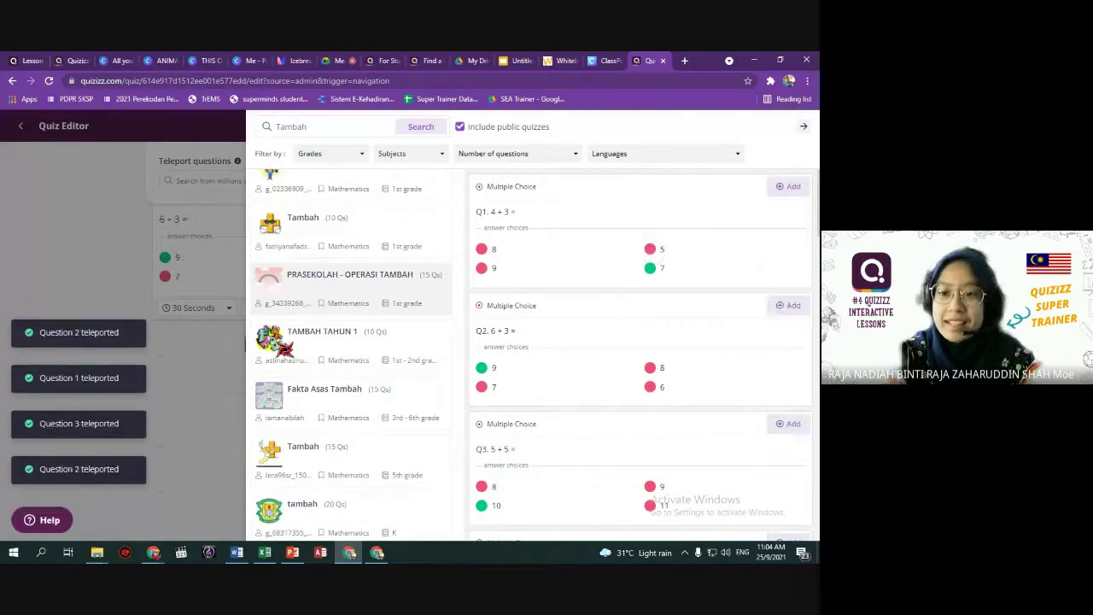
pyautogui.click(805, 127)
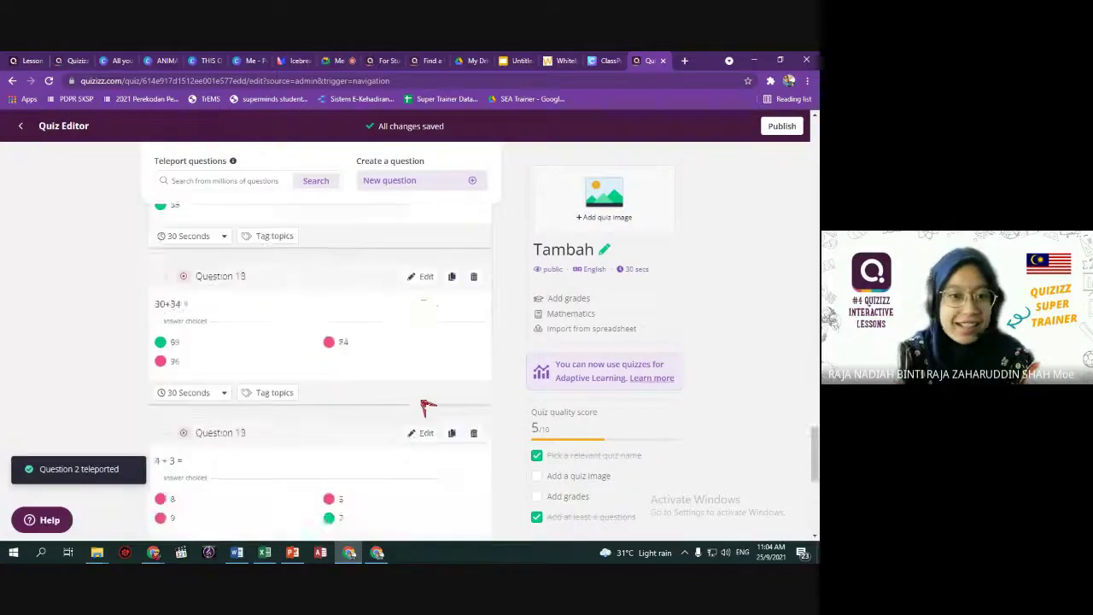
# Review the question list and keep Question 18's time limit at 30 seconds.
pyautogui.scroll(20, 427, 406)
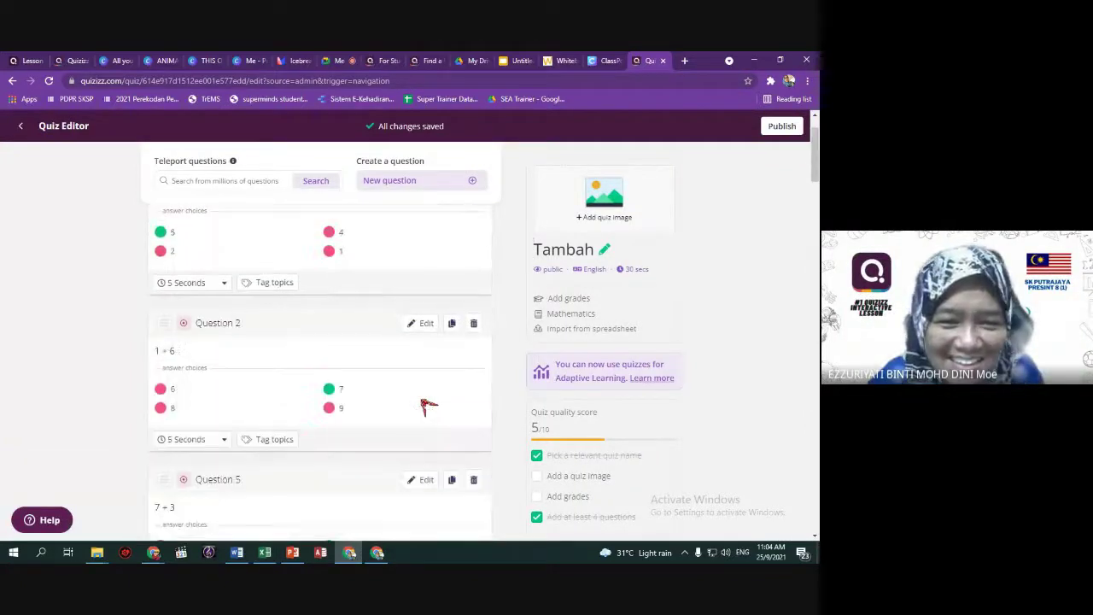
pyautogui.scroll(1, 428, 407)
pyautogui.scroll(-20, 428, 407)
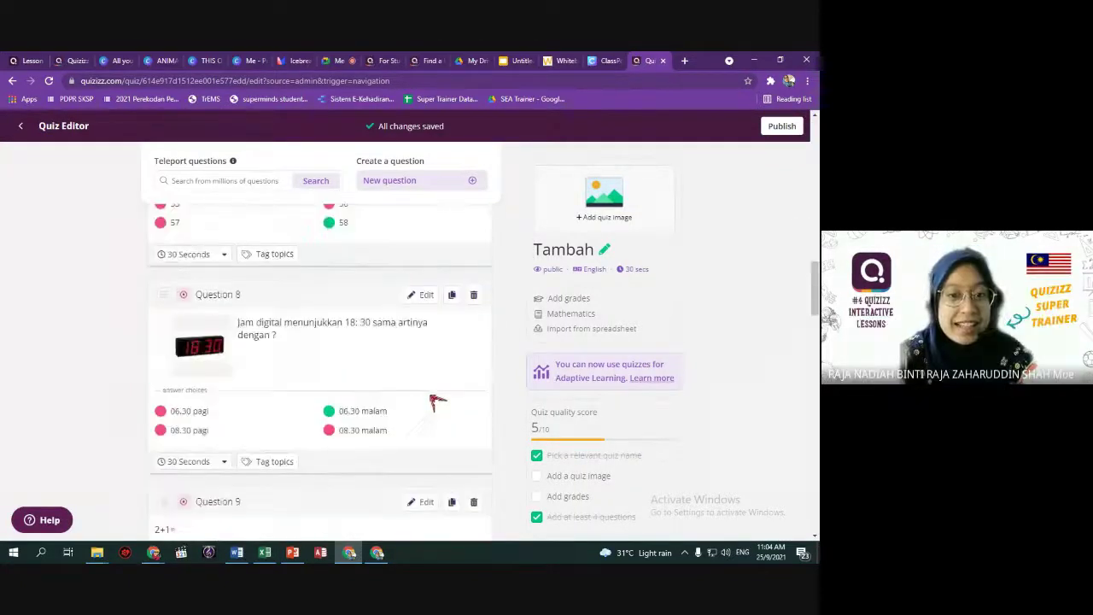
pyautogui.scroll(-7, 433, 406)
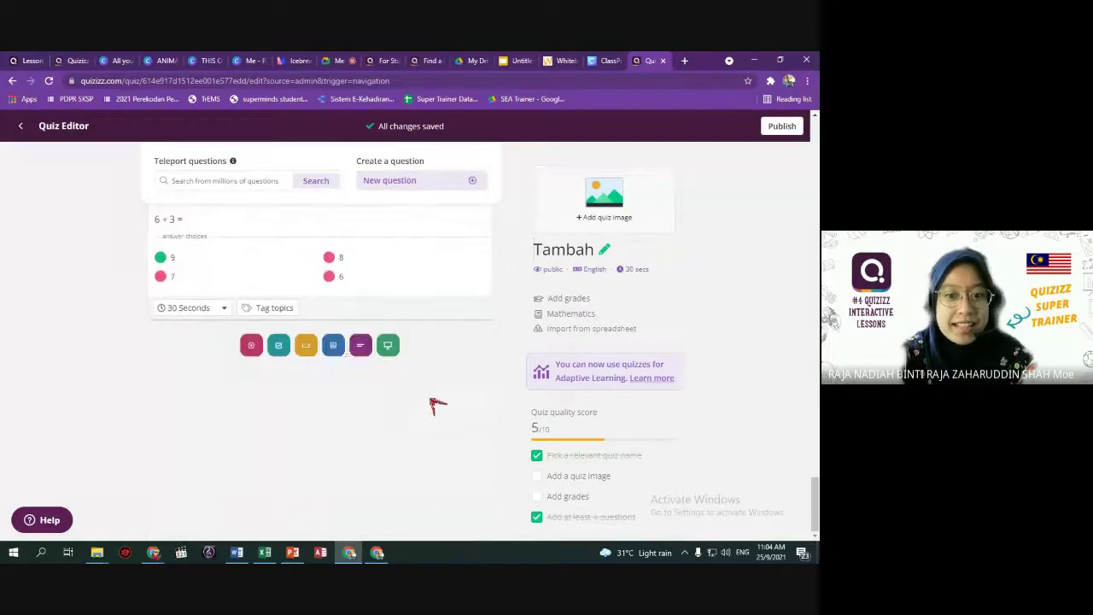
pyautogui.scroll(1, 250, 323)
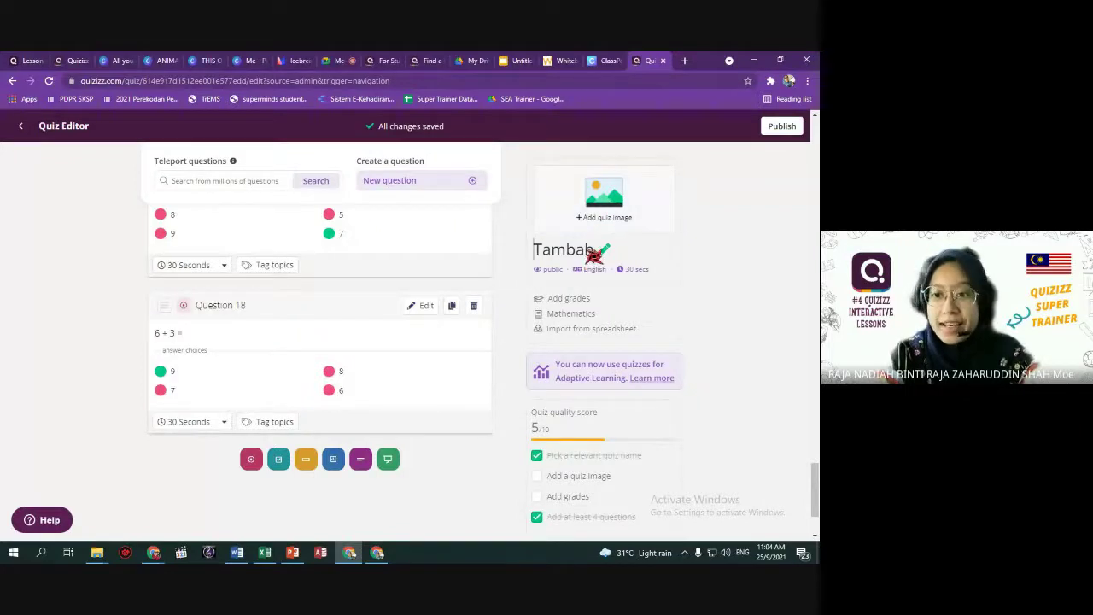
pyautogui.click(216, 427)
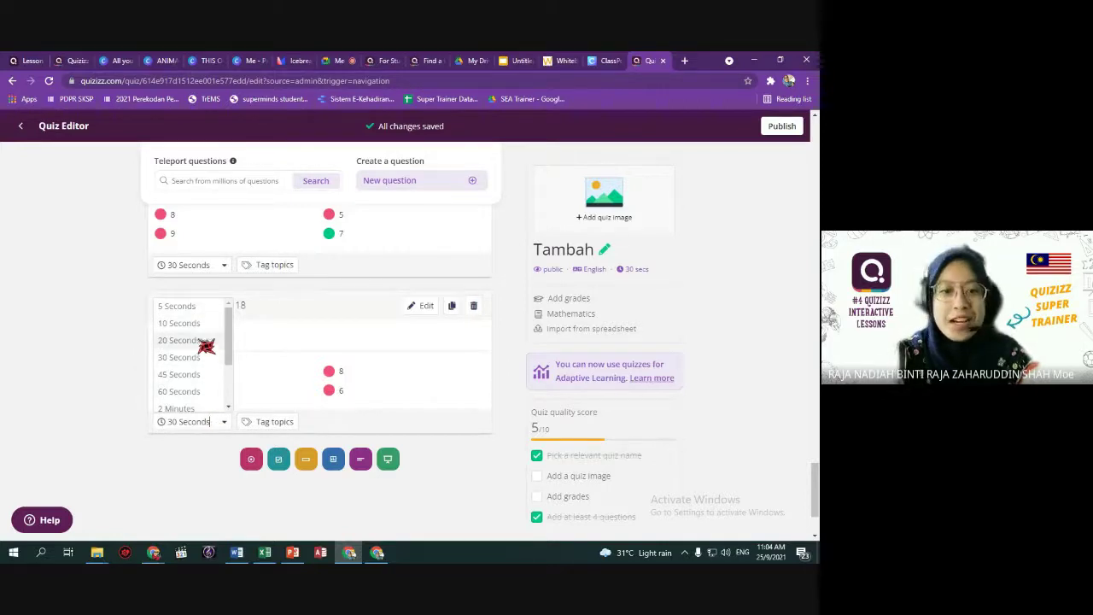
pyautogui.click(196, 458)
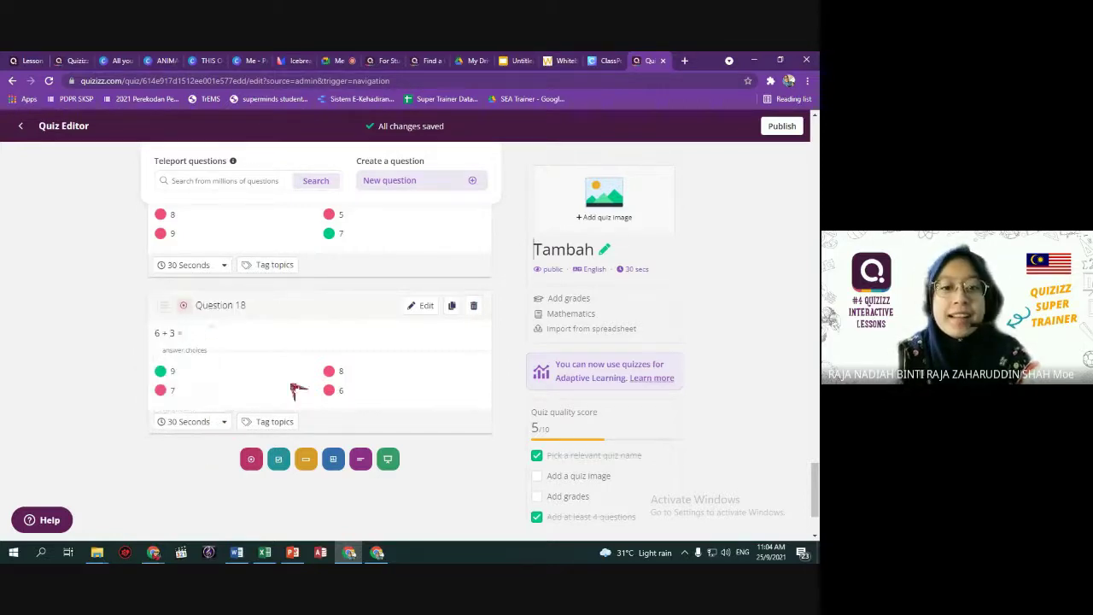
# Open topic tagging for the 10 + 4 question.
pyautogui.scroll(10, 282, 431)
pyautogui.scroll(12, 192, 427)
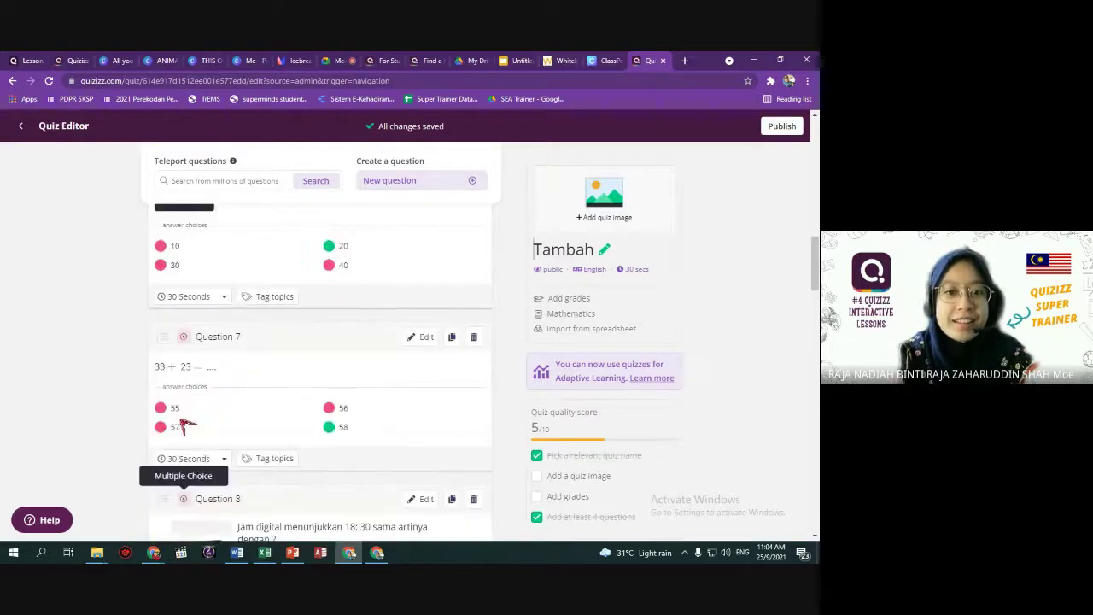
pyautogui.click(277, 294)
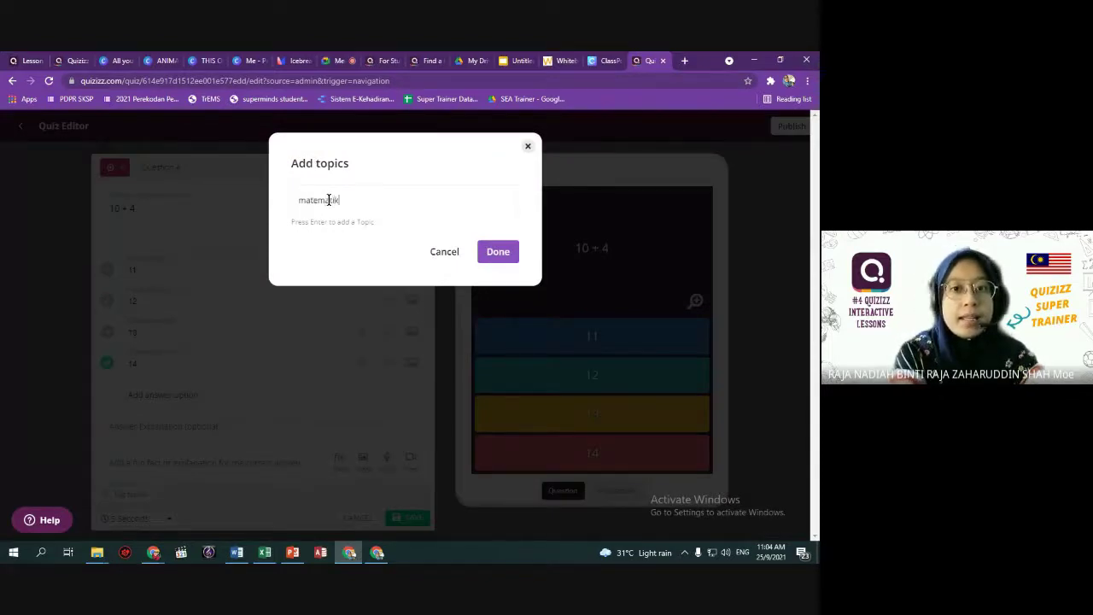
# Tag the 10 + 4 question with the topics matematik and tambah.
pyautogui.press('Return')
pyautogui.write('tambah')
pyautogui.press('Return')
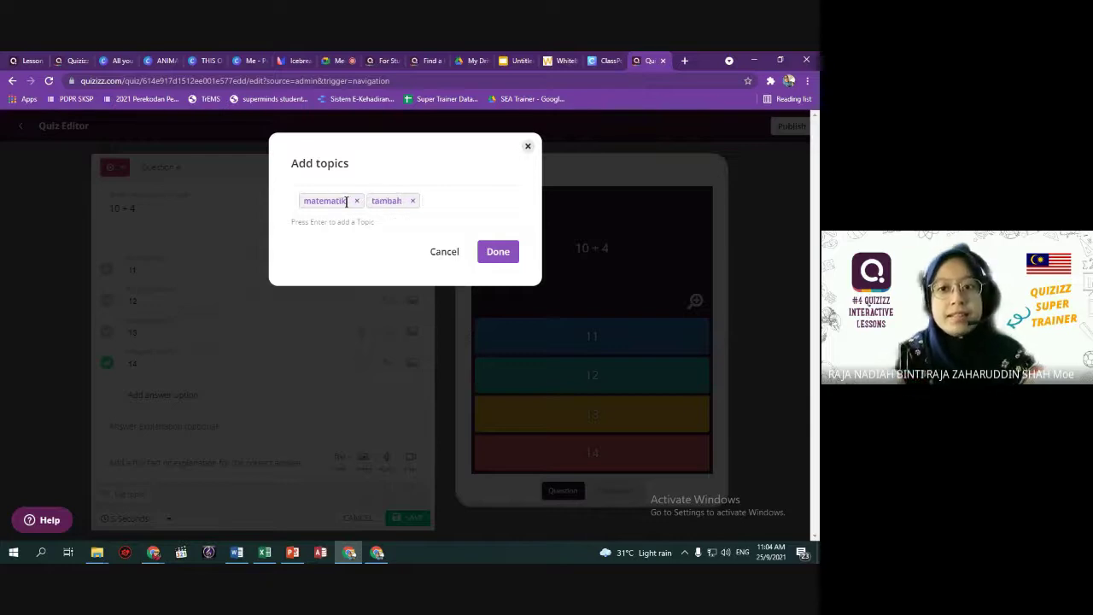
pyautogui.click(482, 249)
# Start tagging the car-counting question with matematik and tambah.
pyautogui.scroll(-3, 256, 461)
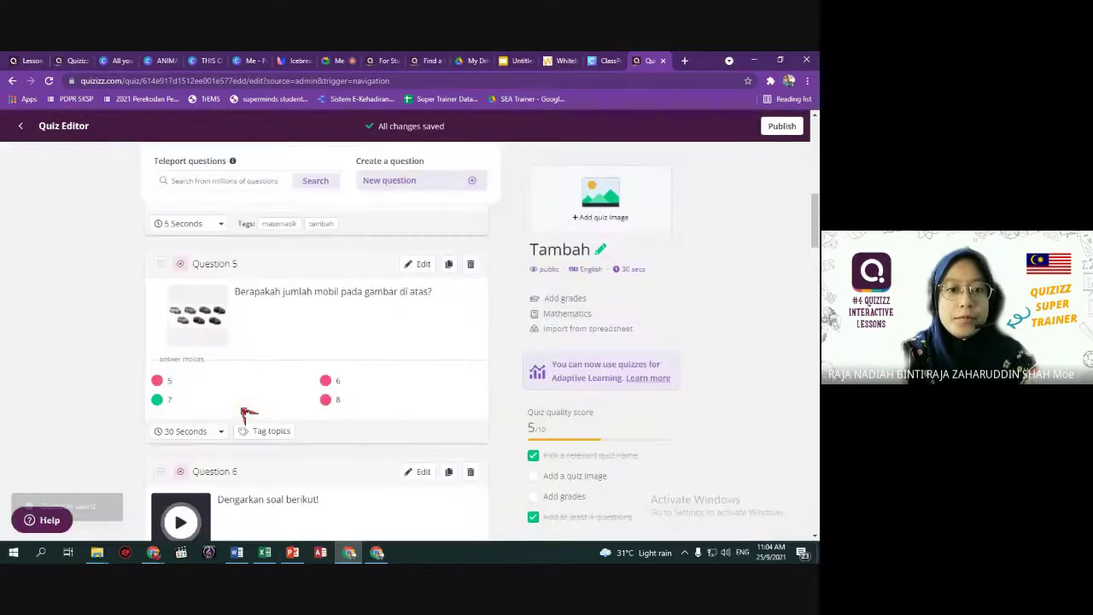
pyautogui.click(274, 431)
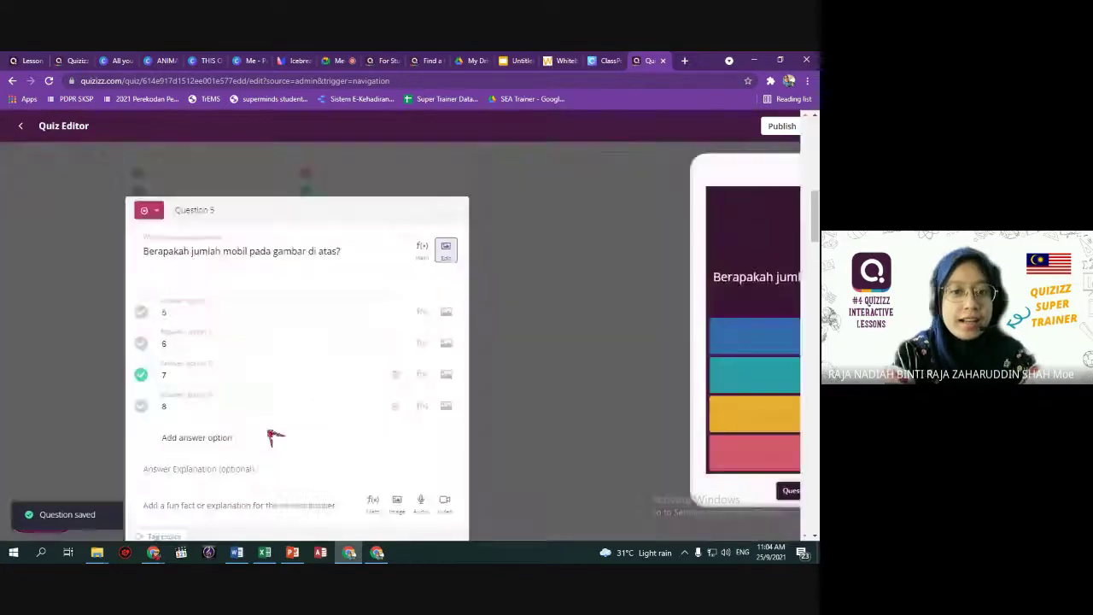
pyautogui.write('ma')
pyautogui.press('Down')
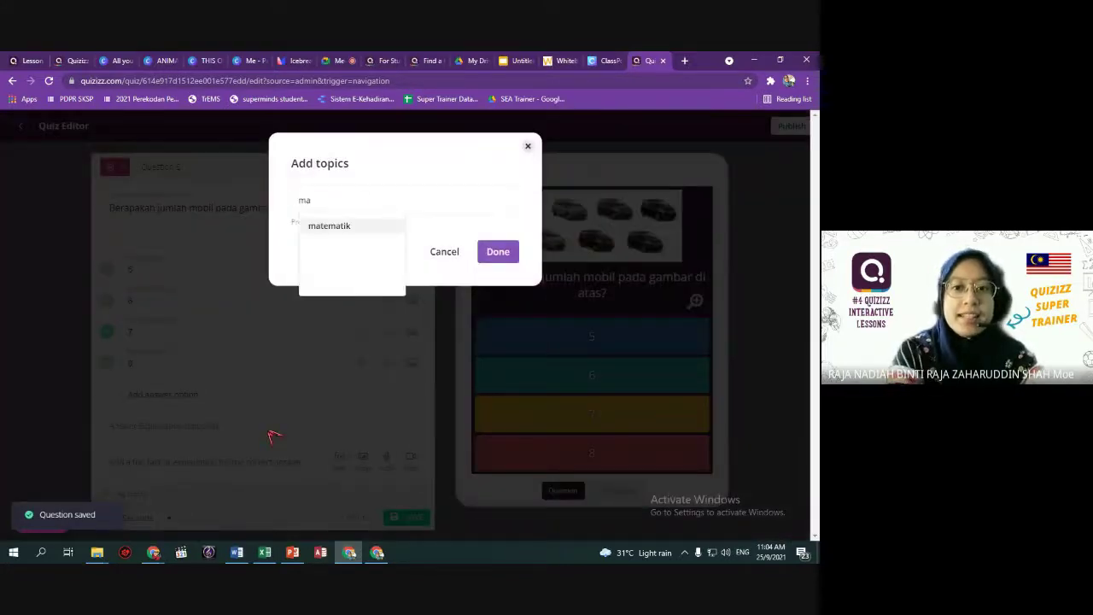
pyautogui.press('Return')
pyautogui.write('tam')
pyautogui.press('Return')
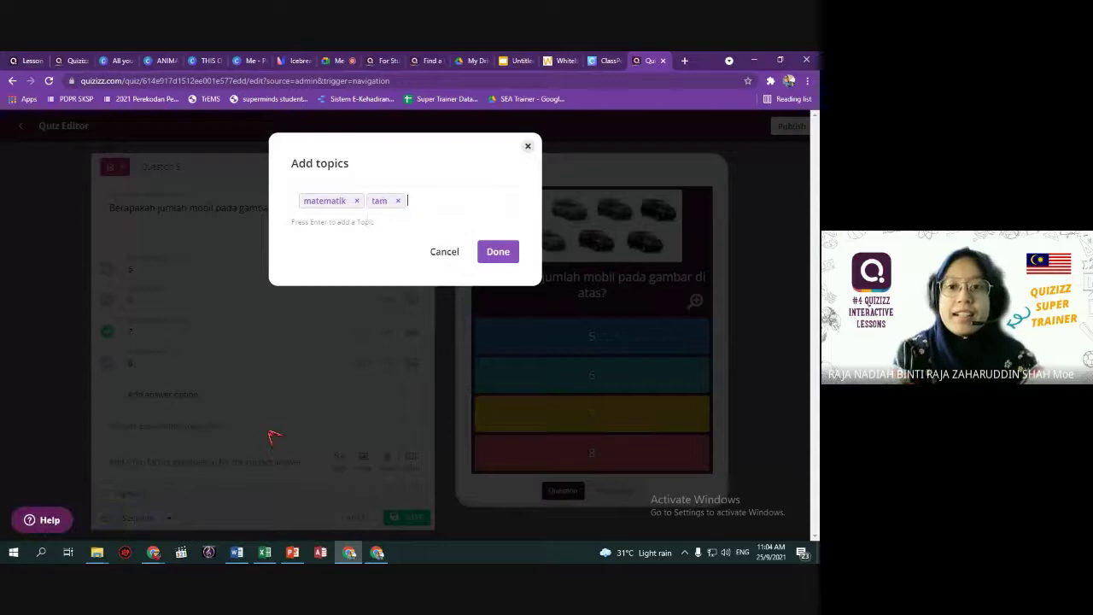
# Correct the car-counting question's tags to exactly matematik and tambah and confirm them.
pyautogui.press('BackSpace')
pyautogui.press('BackSpace')
pyautogui.write('ma')
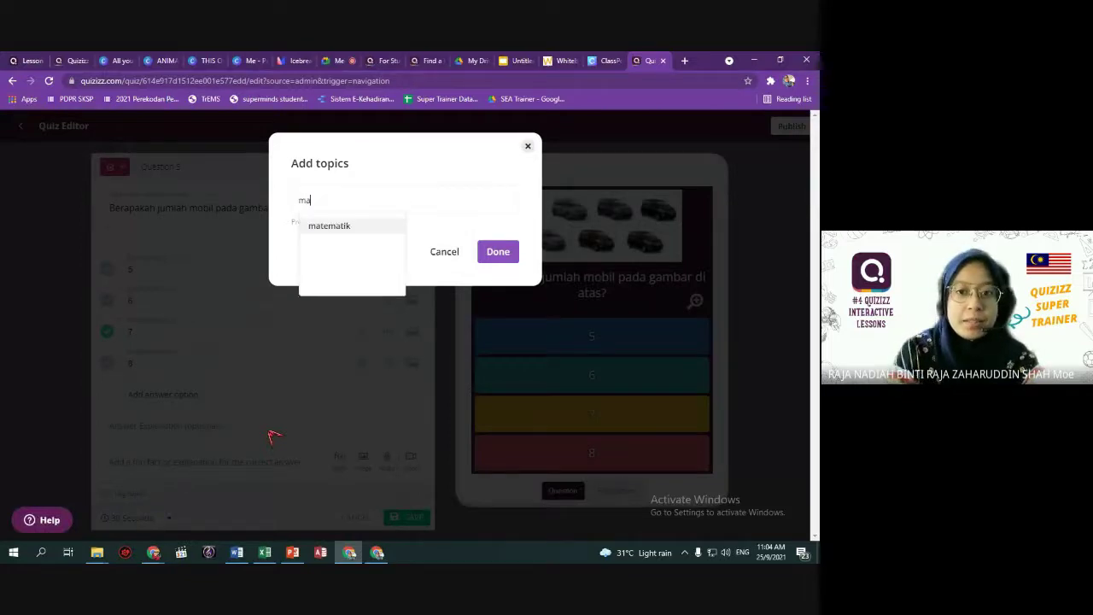
pyautogui.press('Return')
pyautogui.press('BackSpace')
pyautogui.write('ma')
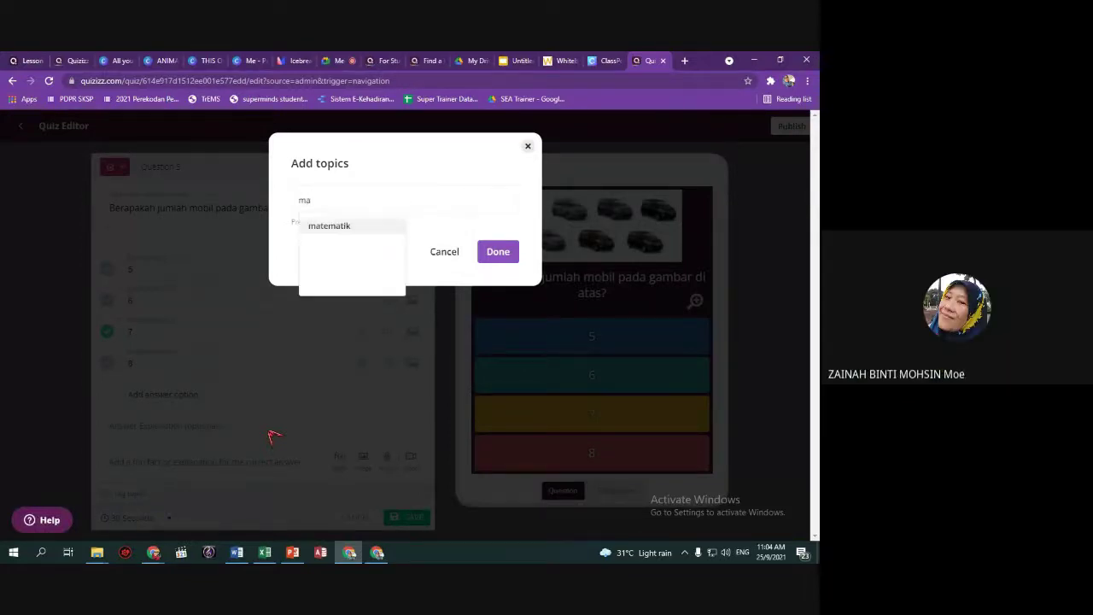
pyautogui.press('Return')
pyautogui.write('tam')
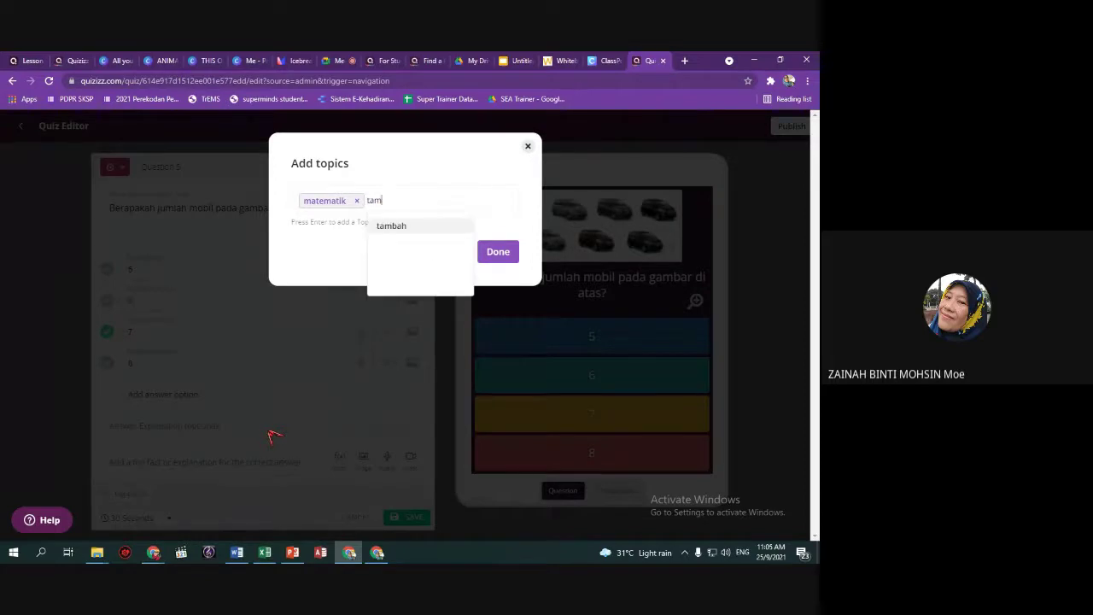
pyautogui.press('Return')
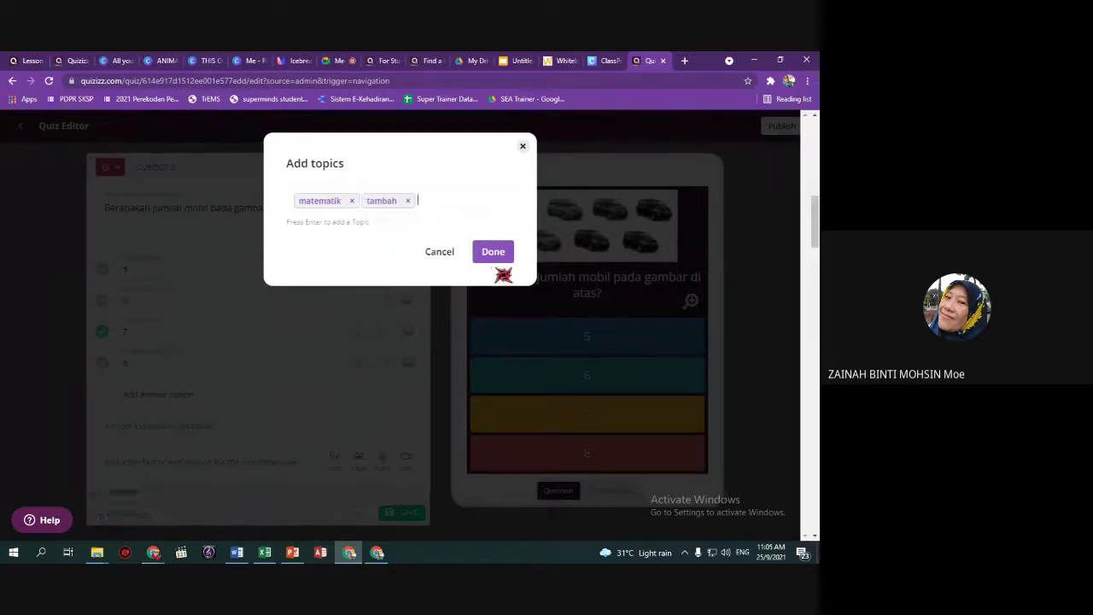
pyautogui.click(498, 255)
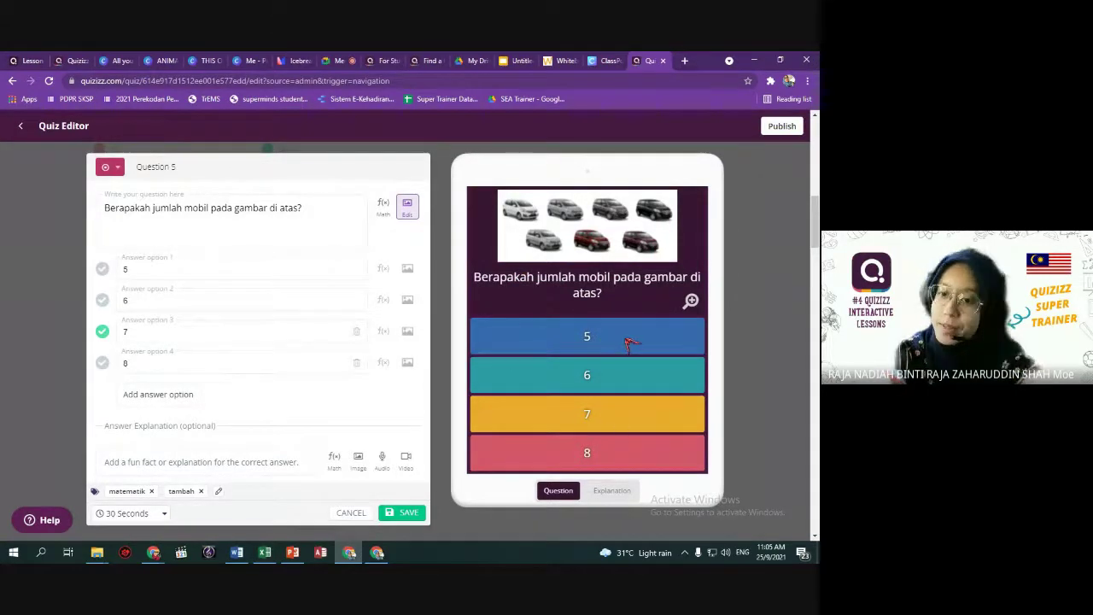
pyautogui.click(622, 489)
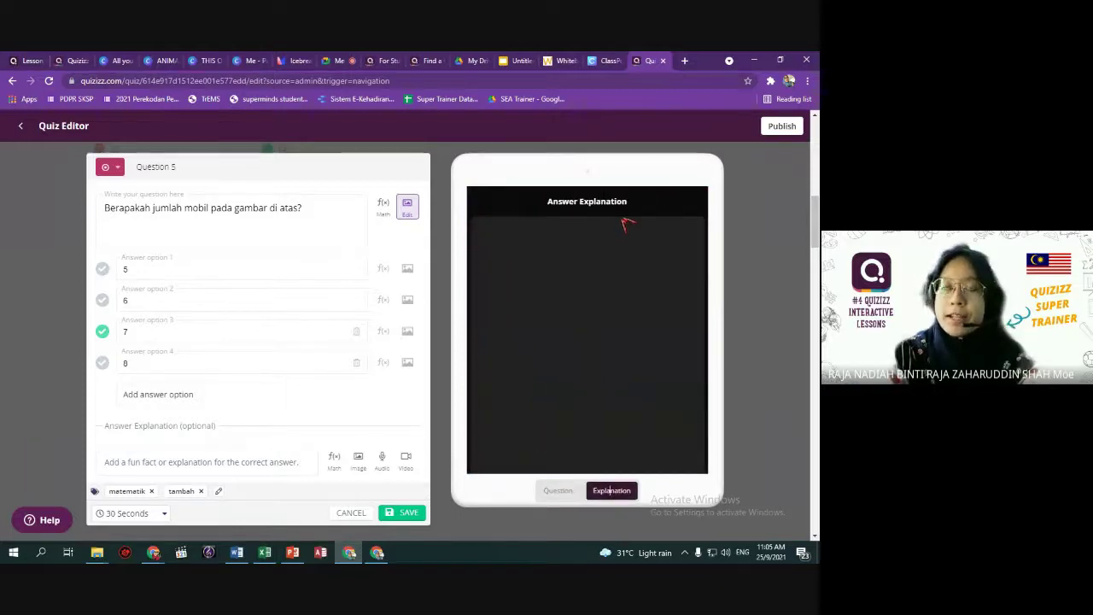
# Enter 'Jumlah mobil pada gambar ialah' in the car-counting question's Answer Explanation field.
pyautogui.click(159, 467)
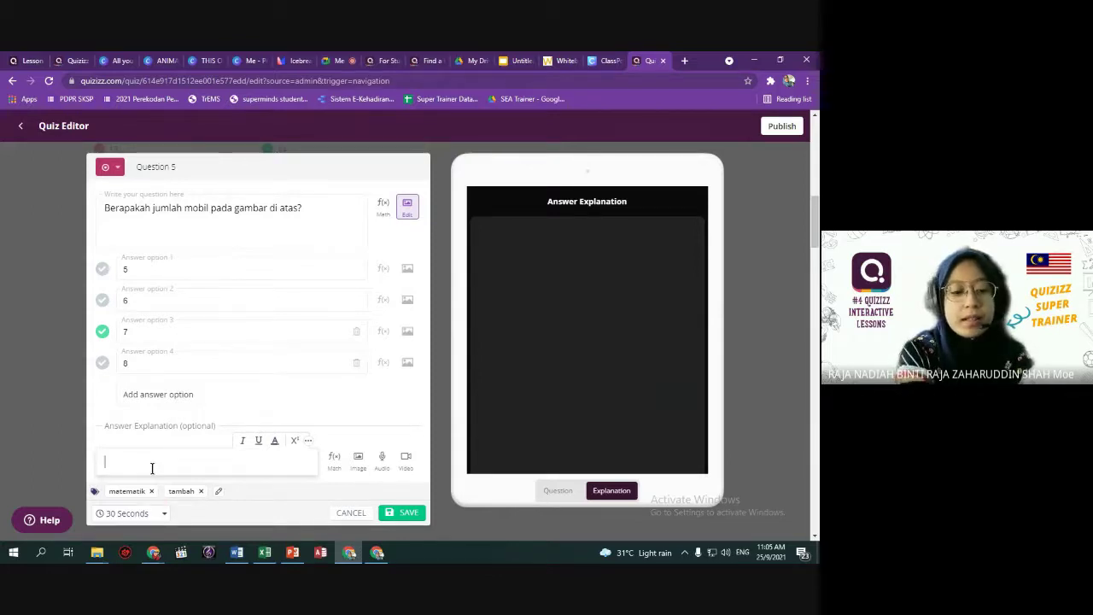
pyautogui.write('Jumlah m')
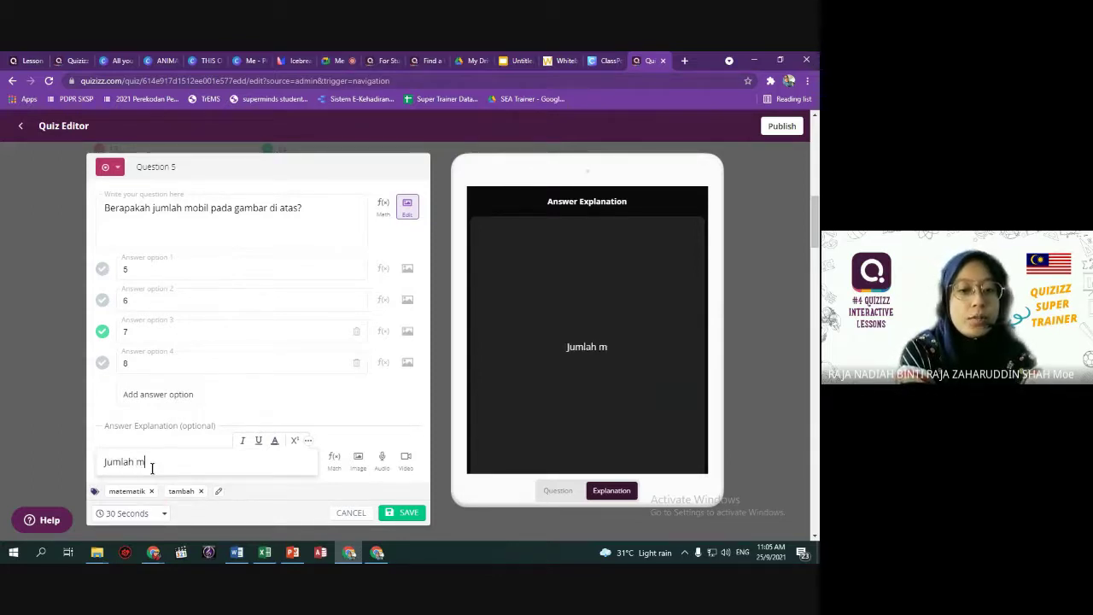
pyautogui.write('obil')
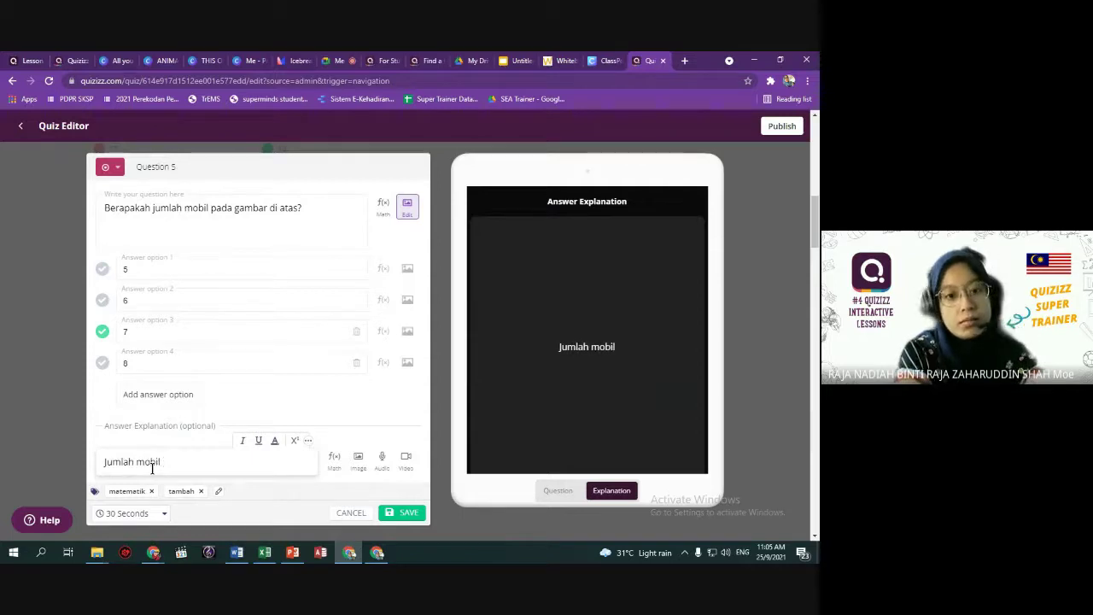
pyautogui.write(' pada gambar ialah')
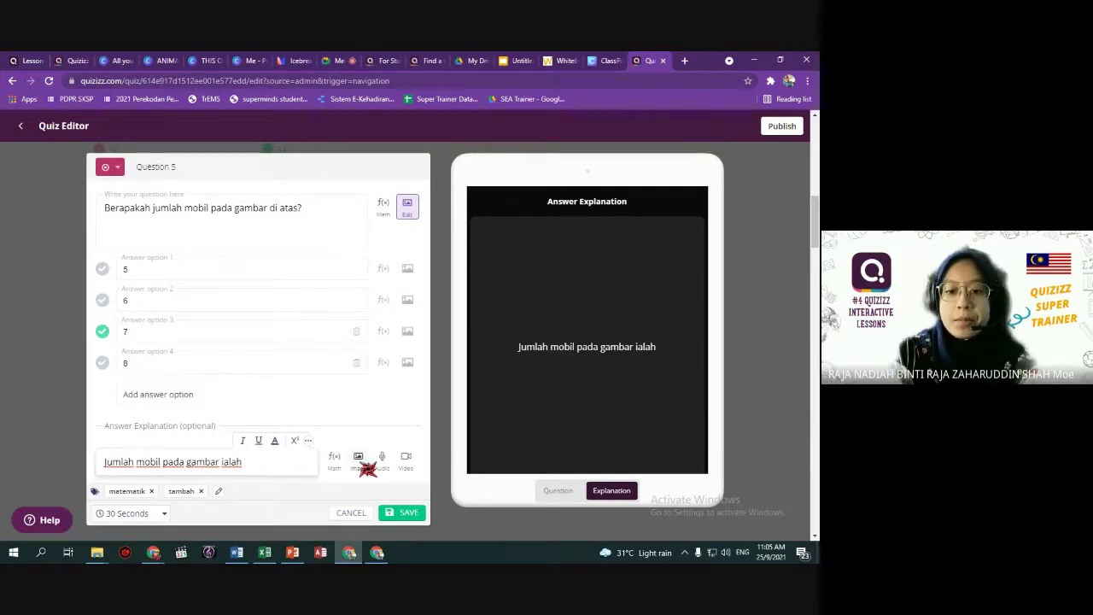
pyautogui.click(363, 516)
pyautogui.scroll(8, 408, 395)
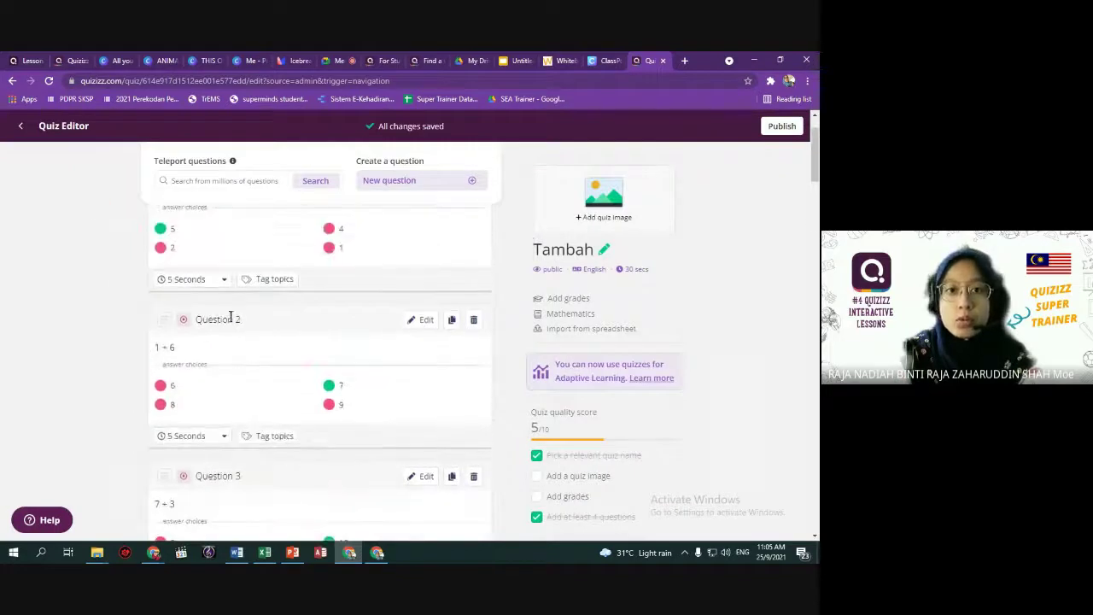
pyautogui.scroll(1, 235, 317)
pyautogui.click(21, 125)
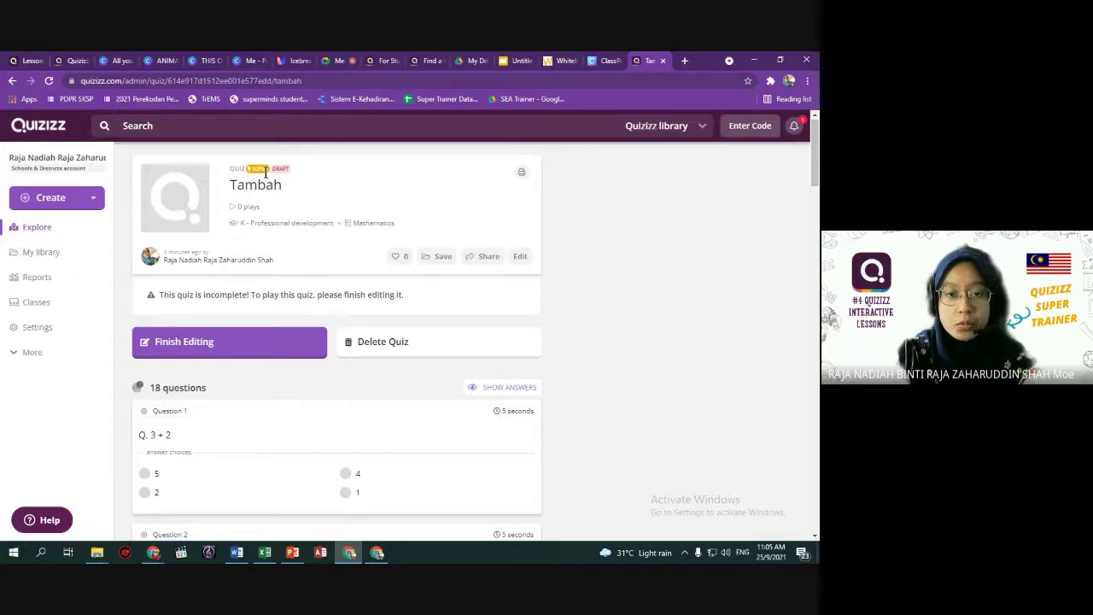
pyautogui.click(52, 252)
pyautogui.scroll(-3, 311, 307)
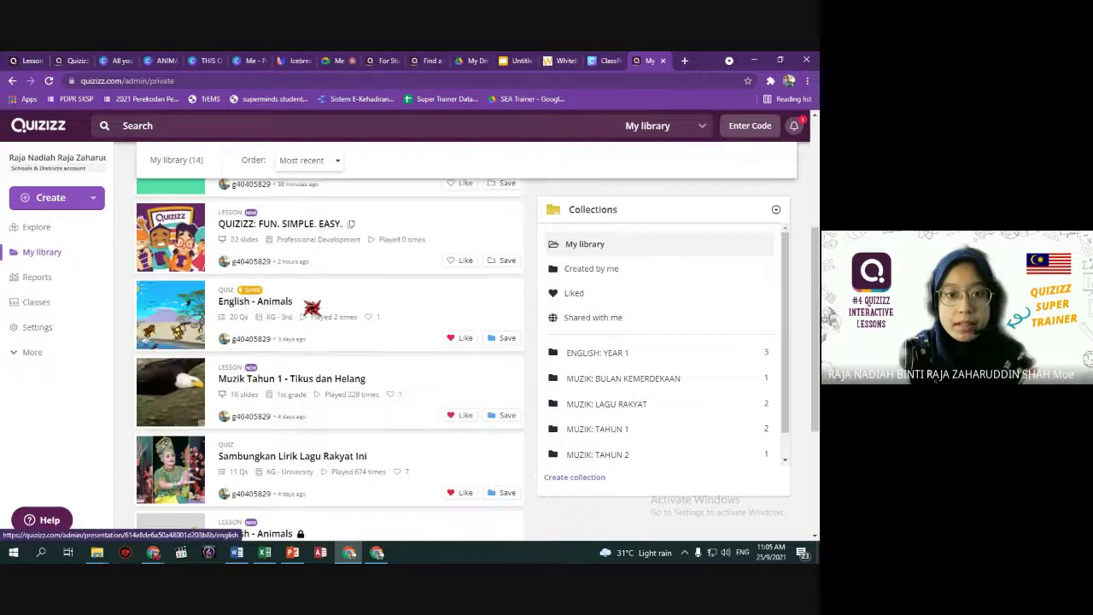
pyautogui.scroll(3, 311, 307)
pyautogui.scroll(-3, 273, 418)
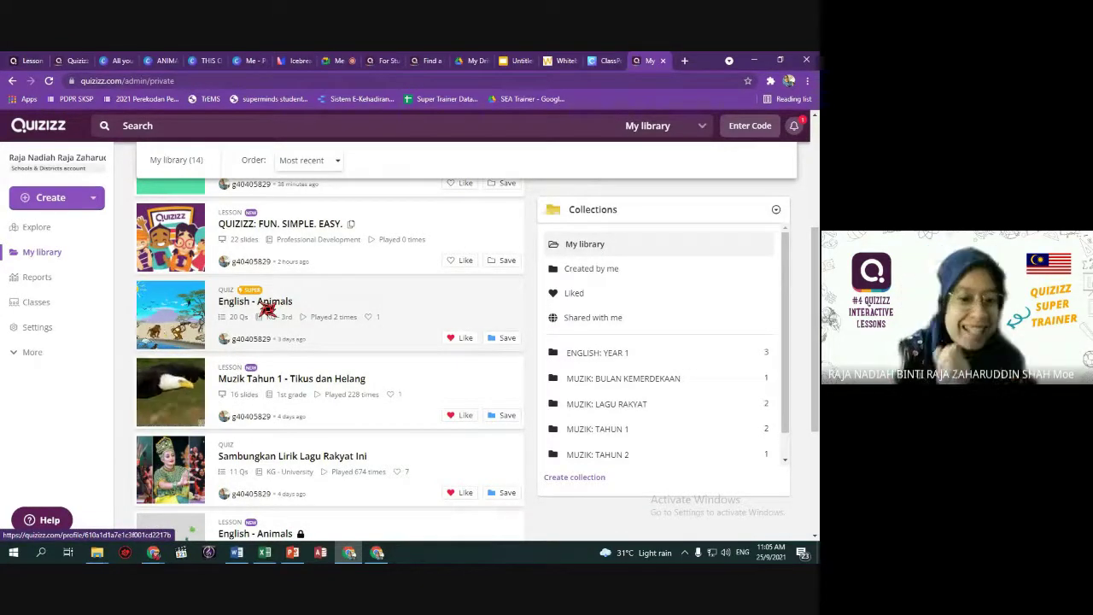
# Open the English - Animals quiz, then view the Reports page listing quiz sessions.
pyautogui.click(270, 301)
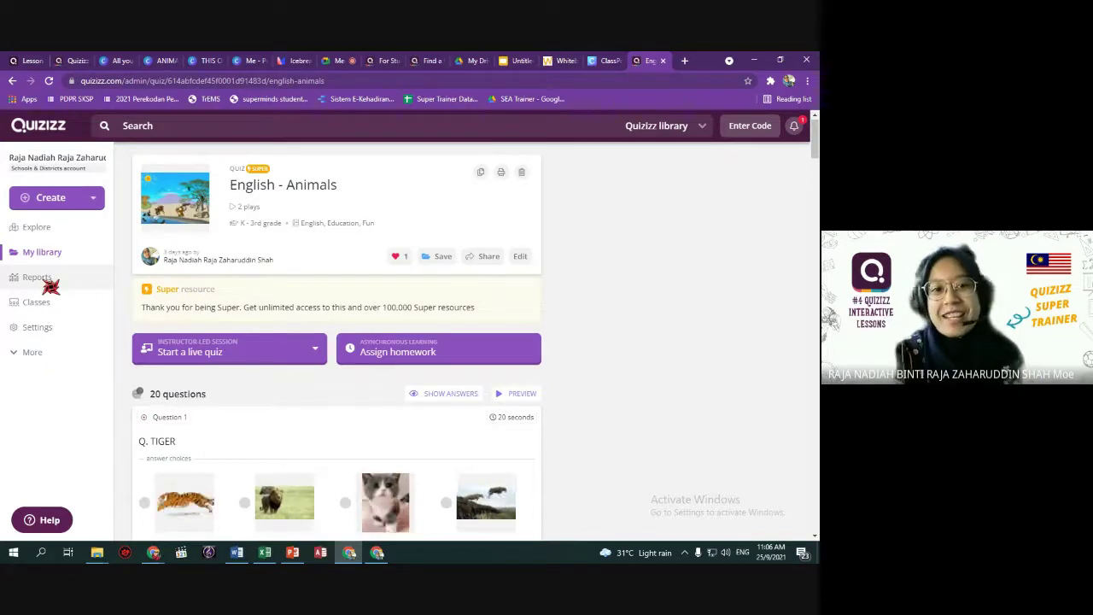
pyautogui.click(43, 279)
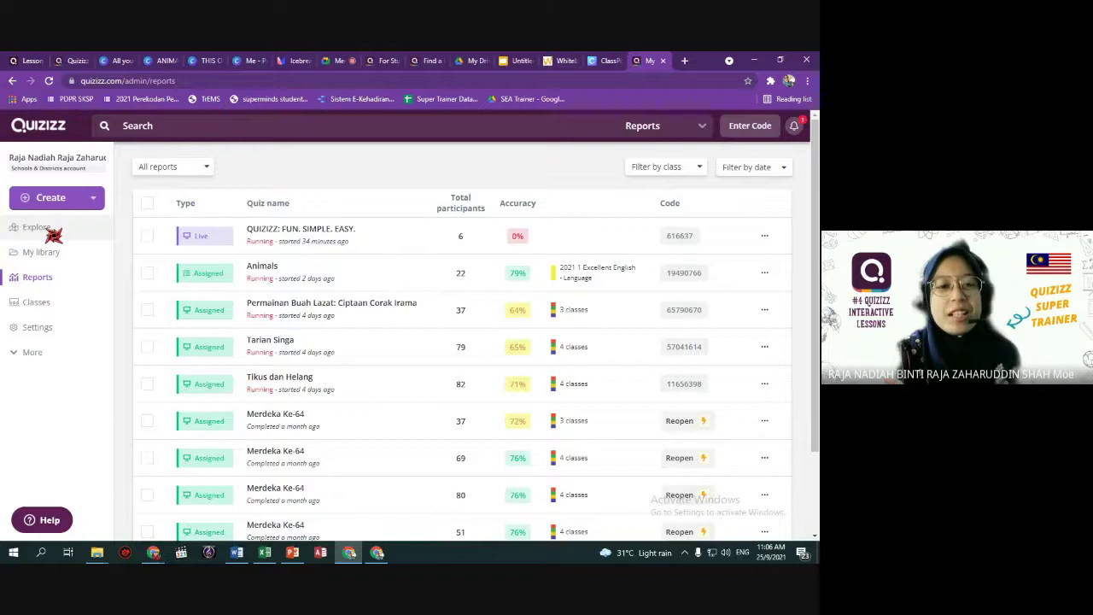
# Go back to My library, where the 18-question 'Tambah' draft tops the list.
pyautogui.click(51, 277)
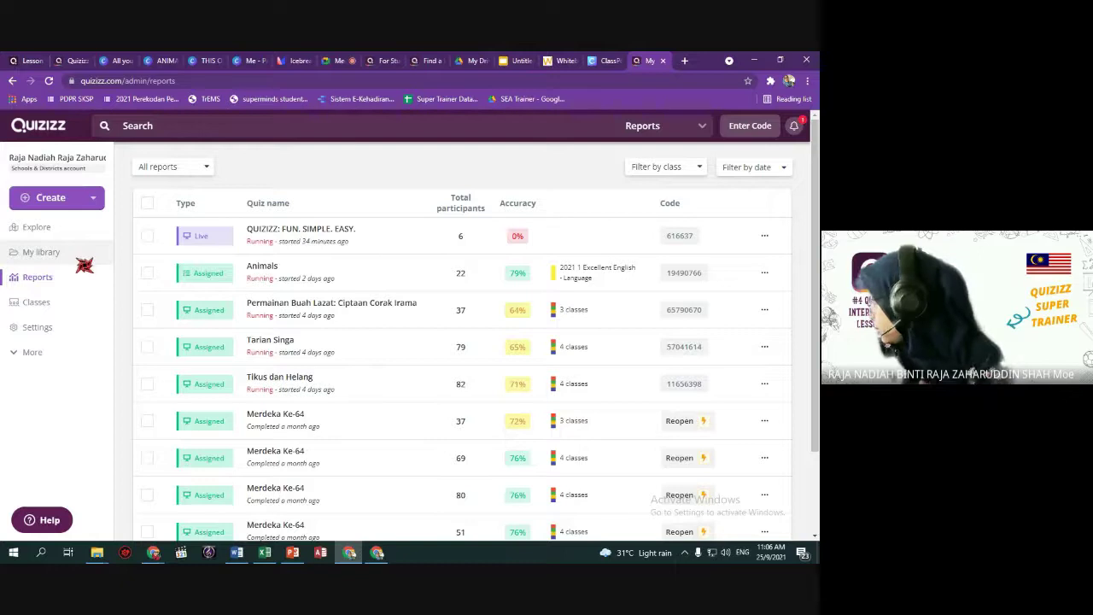
pyautogui.click(51, 252)
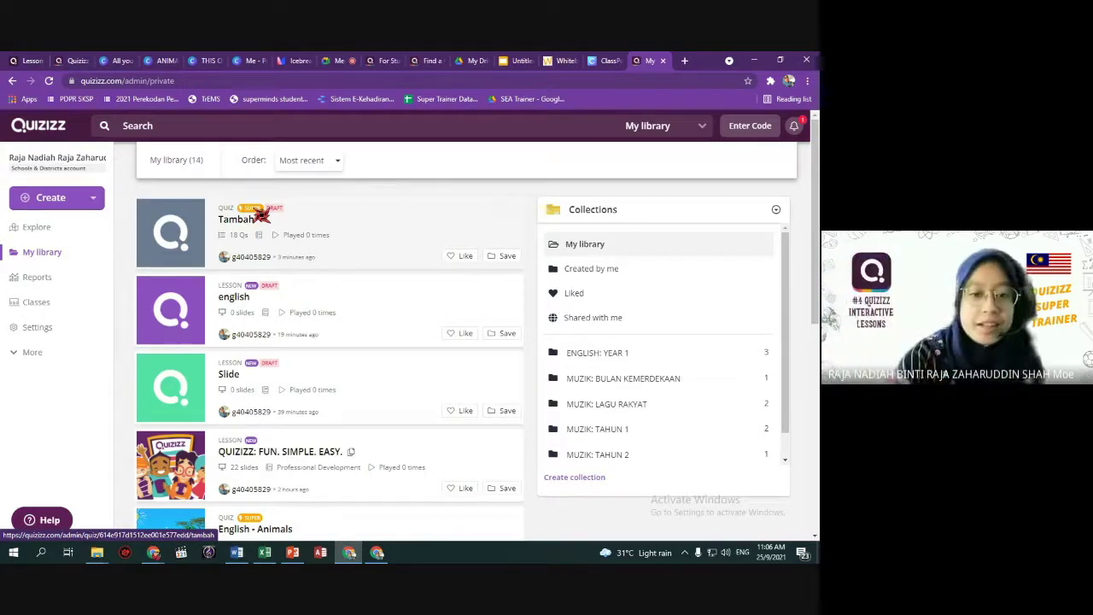
# Look through the English - Animals quiz's questions and open its student Preview play page.
pyautogui.scroll(-6, 261, 216)
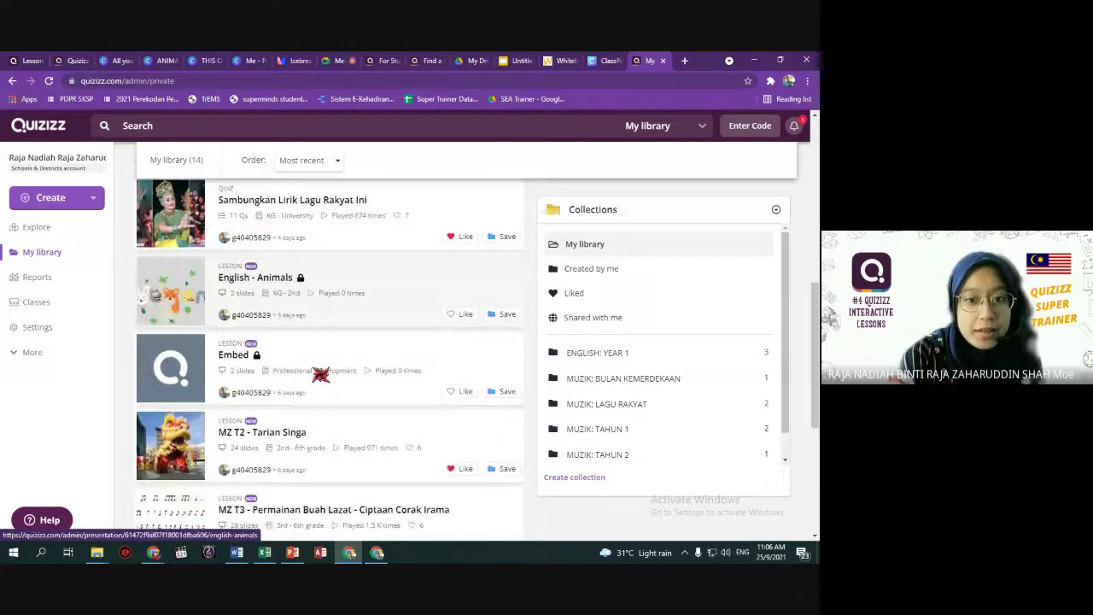
pyautogui.scroll(-3, 320, 374)
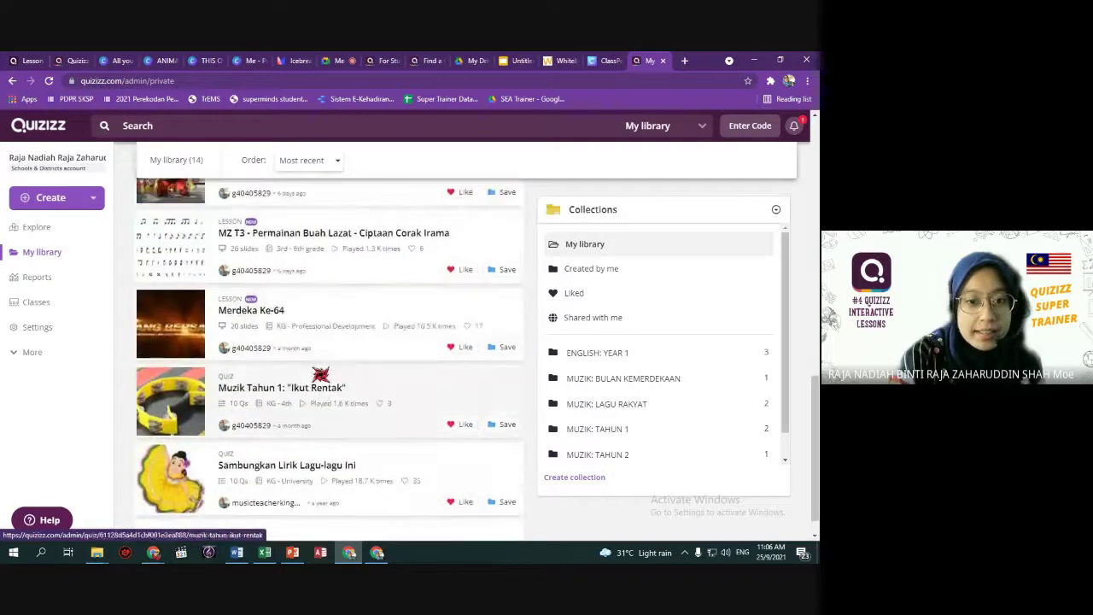
pyautogui.scroll(6, 320, 374)
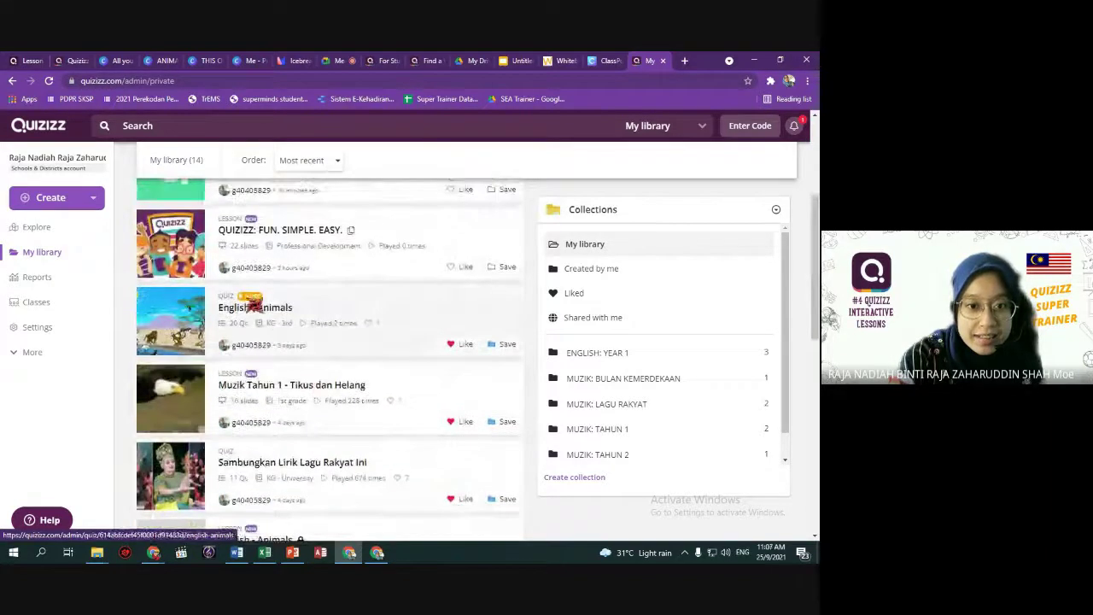
pyautogui.click(325, 309)
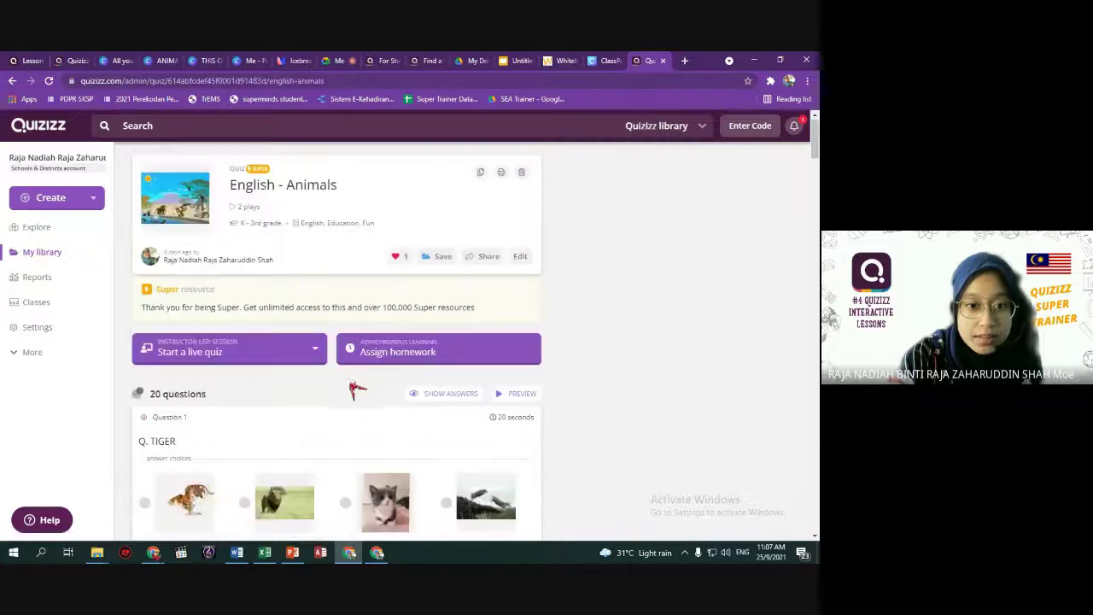
pyautogui.scroll(-4, 356, 390)
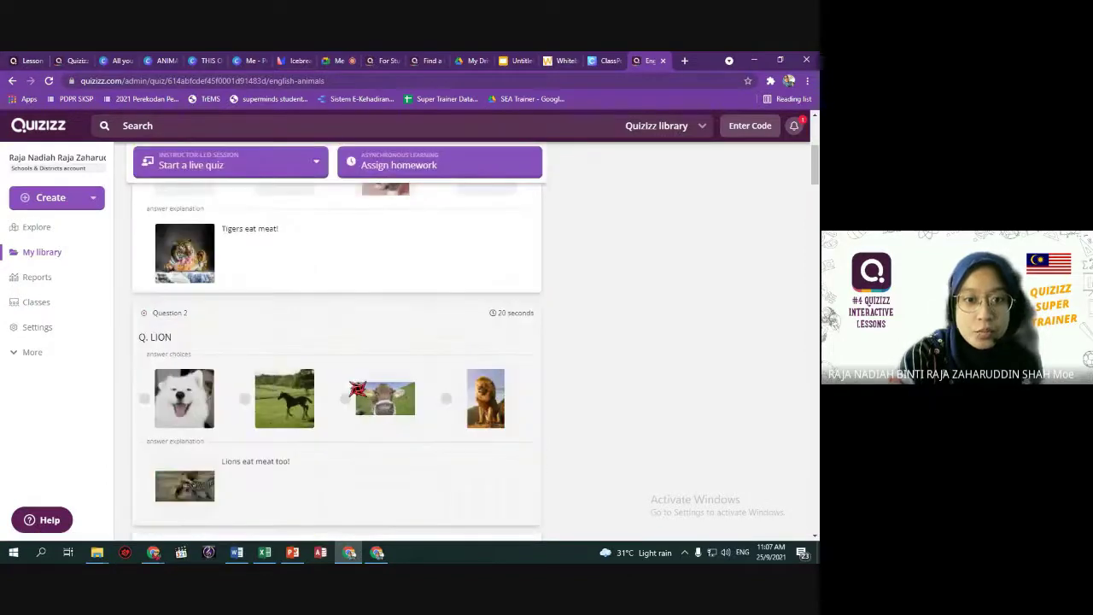
pyautogui.scroll(3, 358, 389)
pyautogui.scroll(-12, 358, 391)
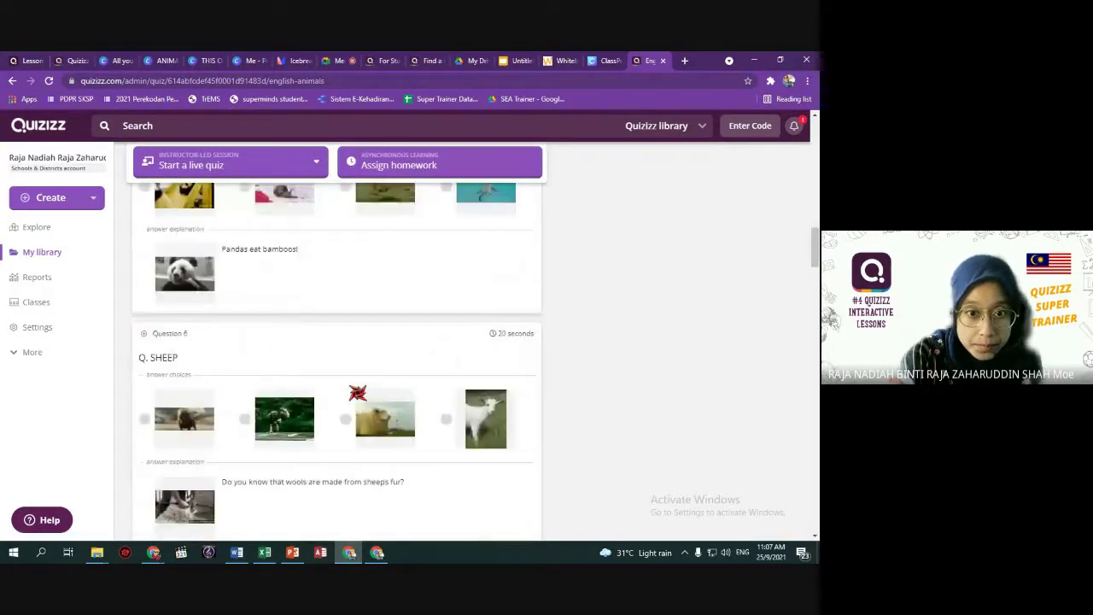
pyautogui.scroll(-7, 358, 391)
pyautogui.scroll(1, 256, 308)
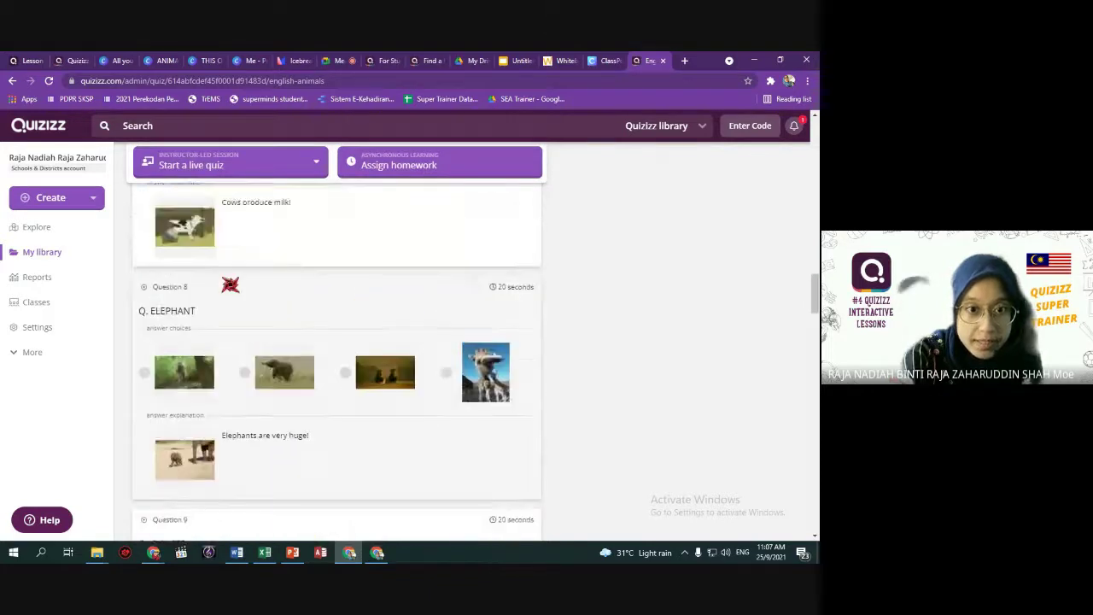
pyautogui.scroll(15, 316, 319)
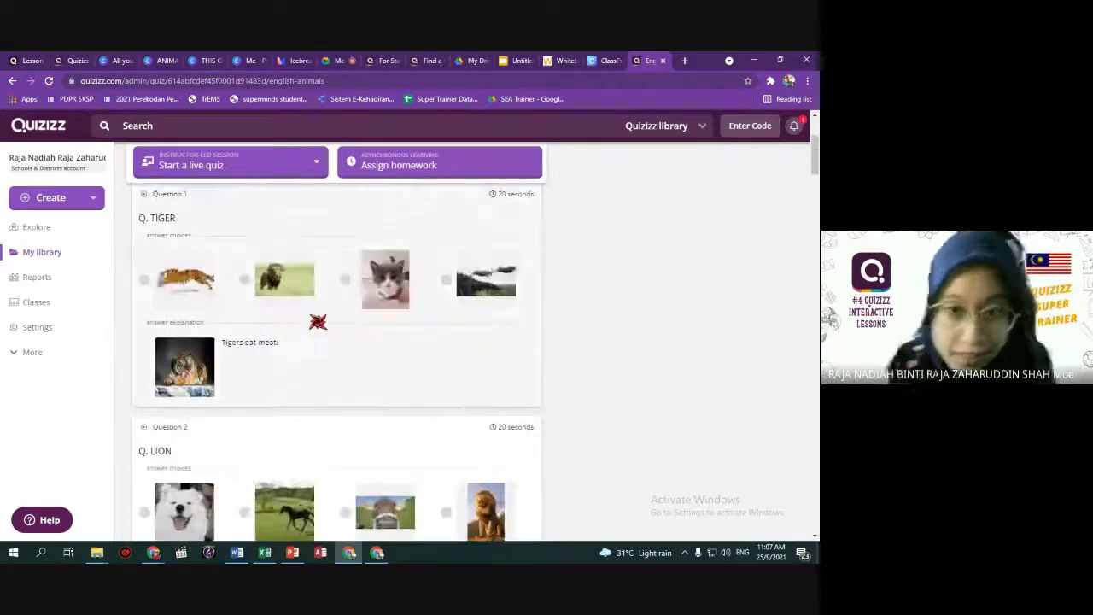
pyautogui.scroll(3, 324, 341)
pyautogui.click(536, 396)
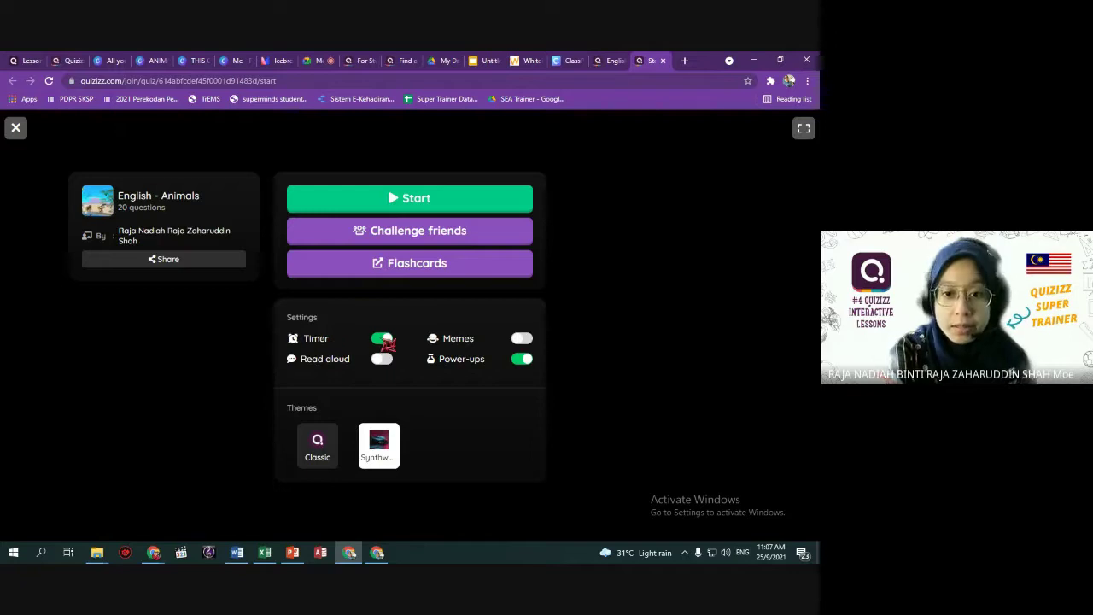
# Enable Memes, browse the meme sets, and start the English - Animals solo game.
pyautogui.click(522, 339)
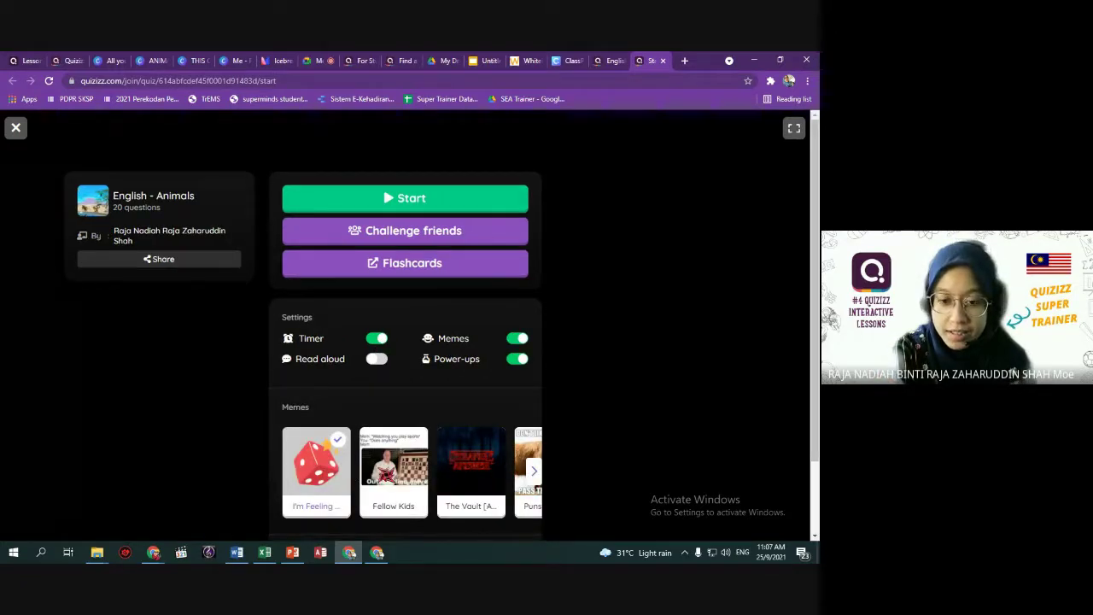
pyautogui.click(535, 474)
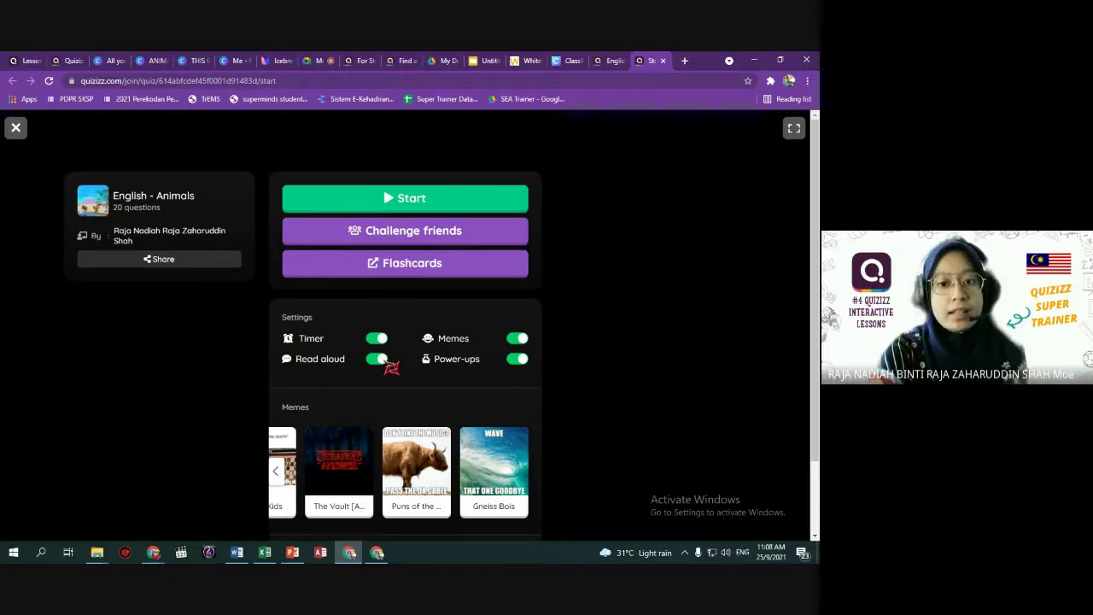
pyautogui.click(414, 205)
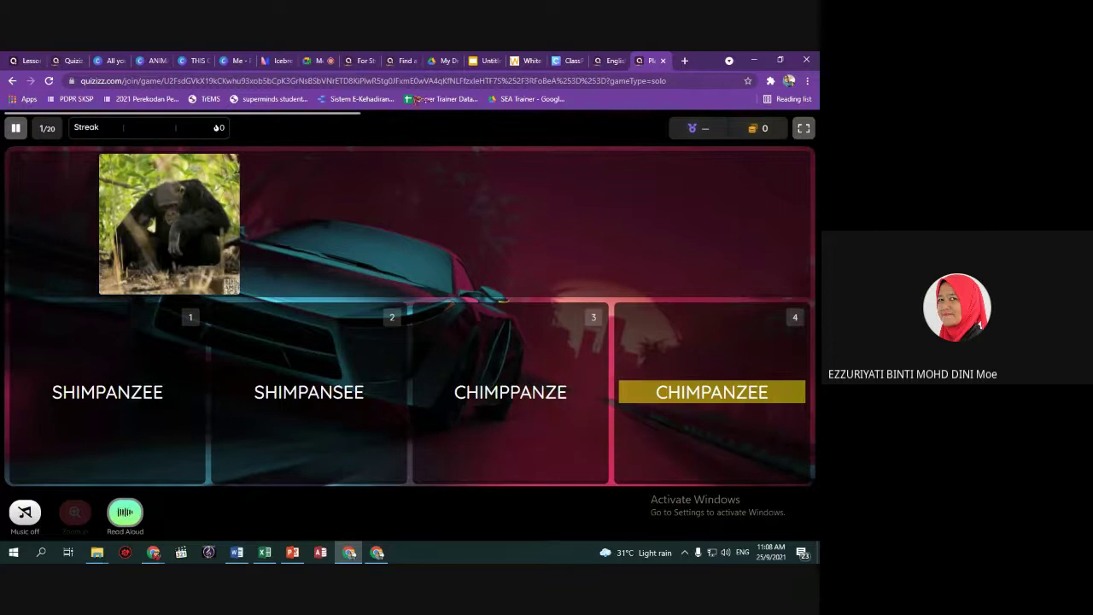
# Switch to the browser tab that is presenting in the video call.
pyautogui.click(314, 61)
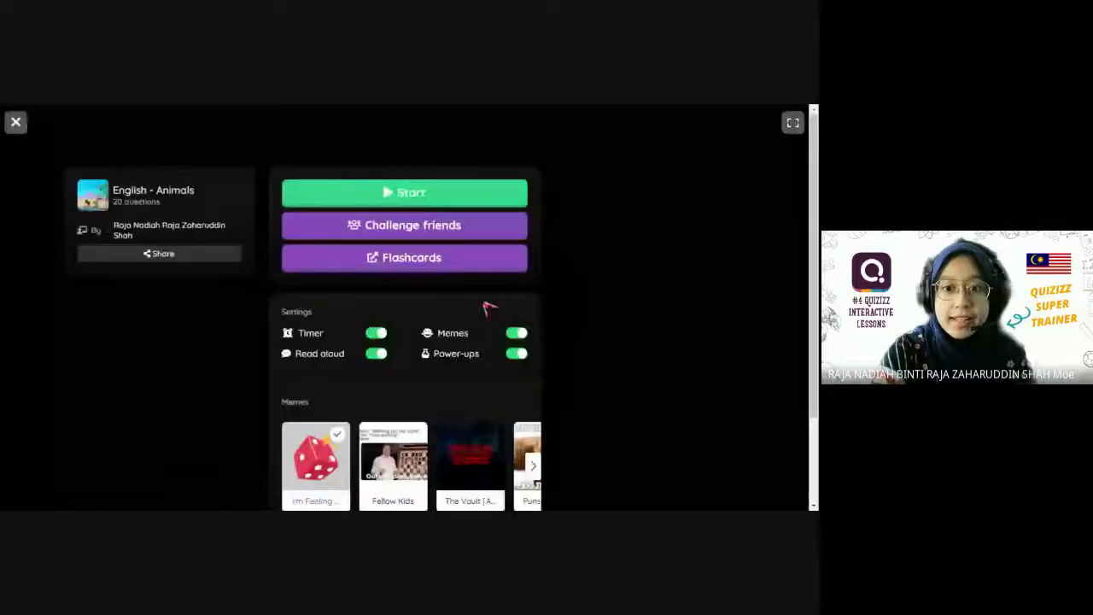
# Start the English - Animals solo game with music off and answer ELEPHANT for question 1.
pyautogui.click(453, 198)
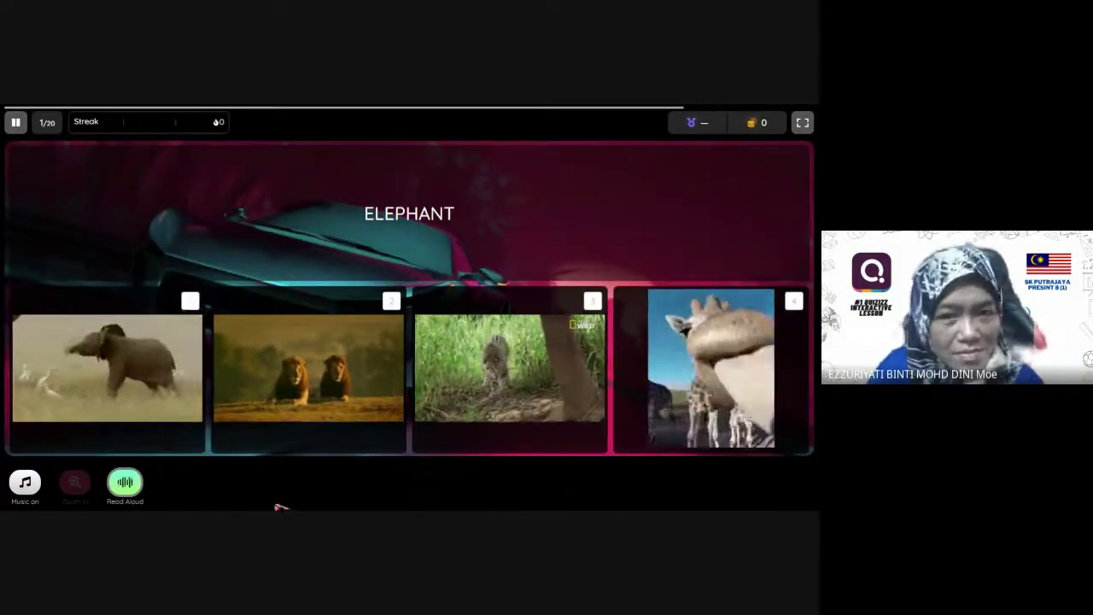
pyautogui.click(37, 499)
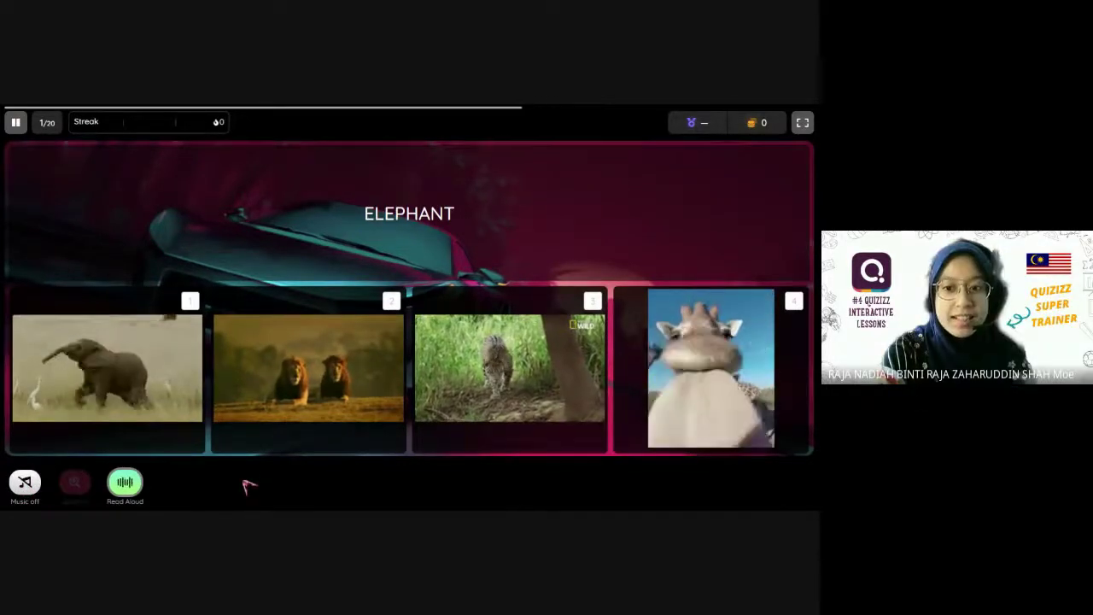
pyautogui.click(187, 355)
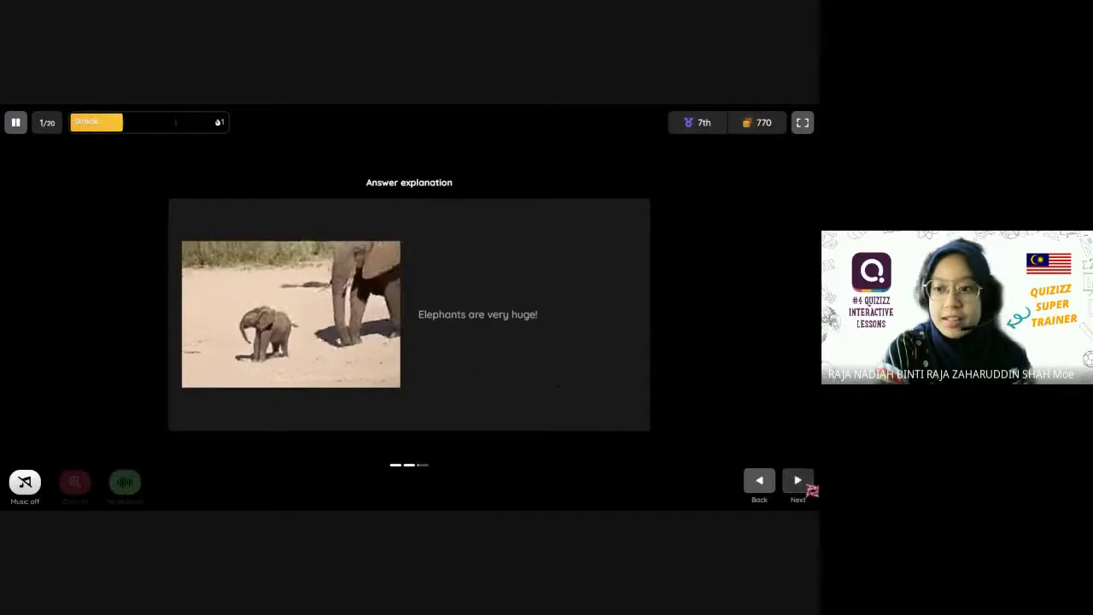
pyautogui.click(810, 489)
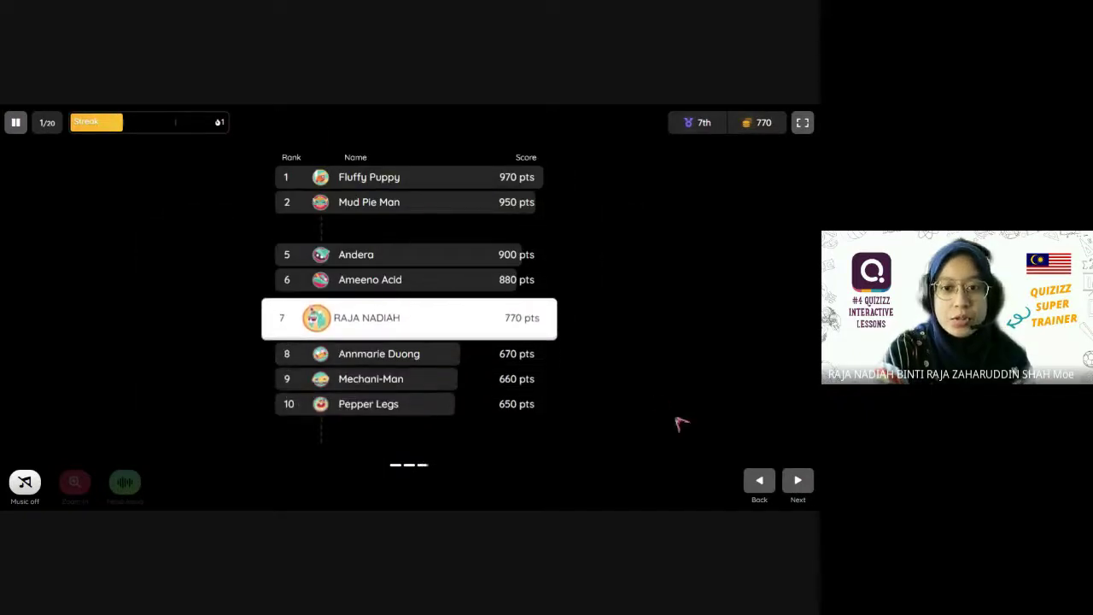
pyautogui.click(797, 482)
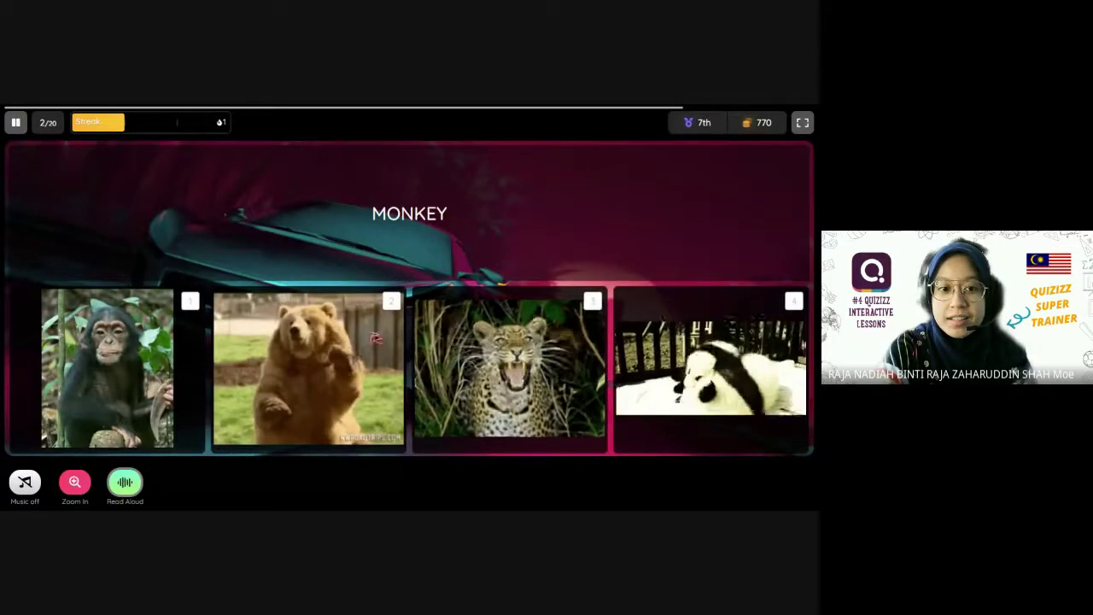
# Answer MONKEY for question 2 and MONYET for question 3, continuing to question 4.
pyautogui.click(170, 381)
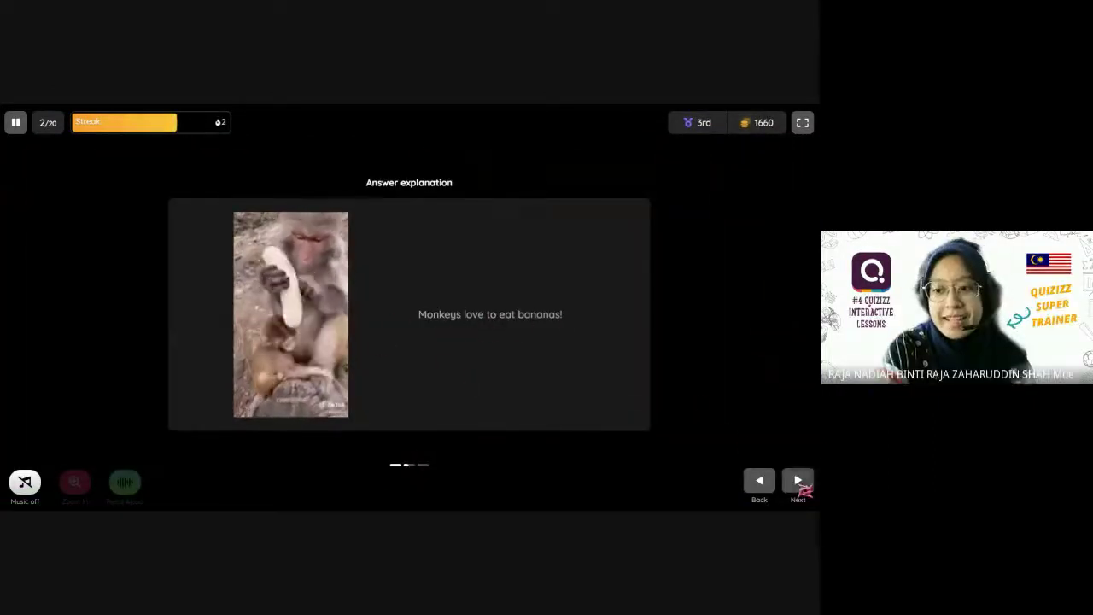
pyautogui.click(799, 483)
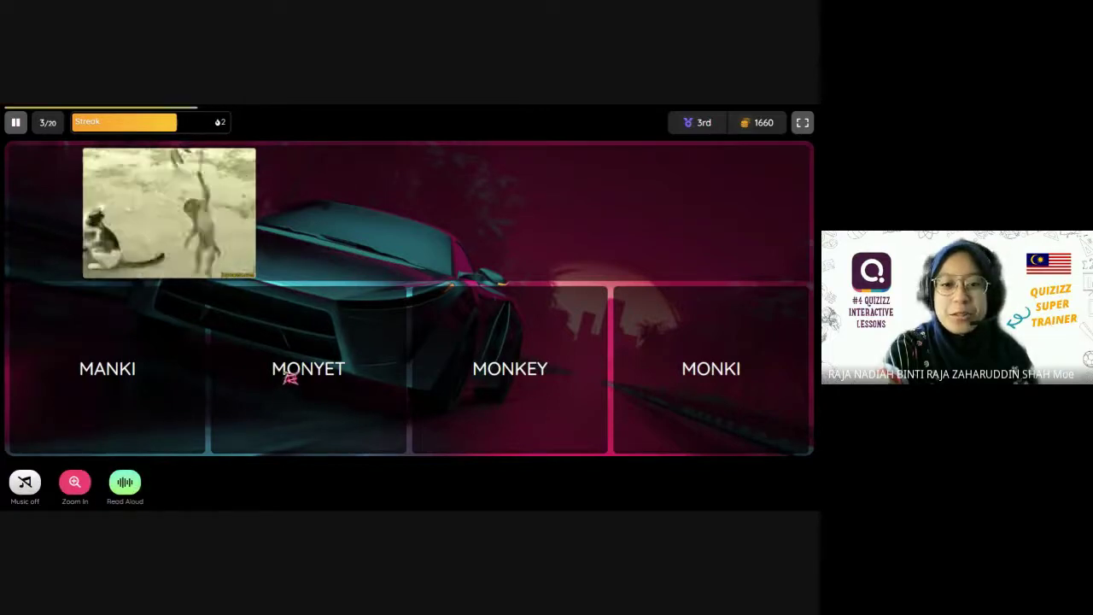
pyautogui.click(308, 369)
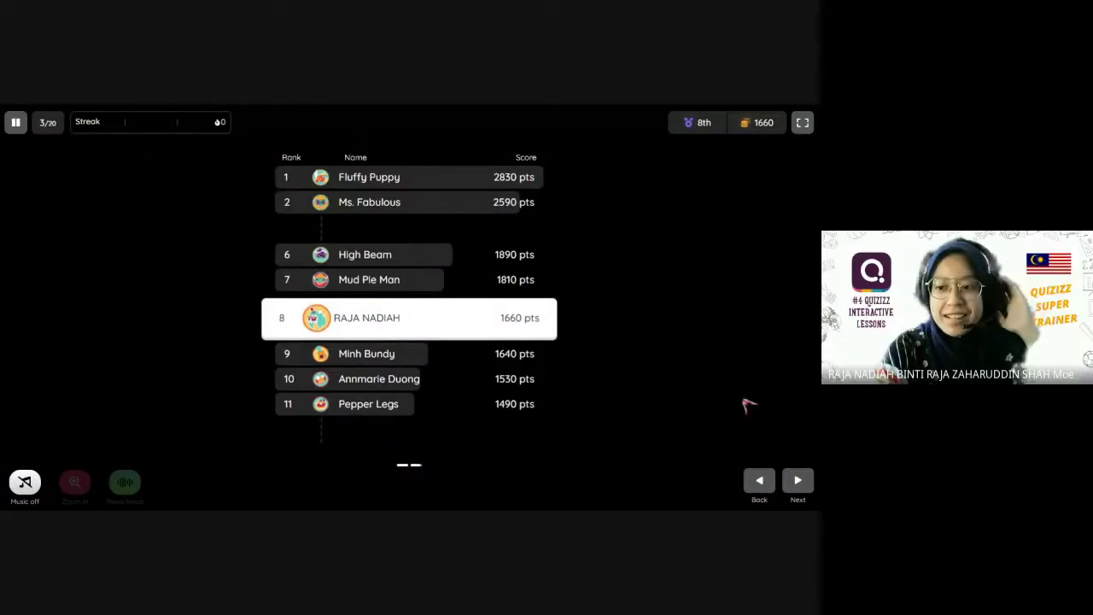
pyautogui.click(801, 485)
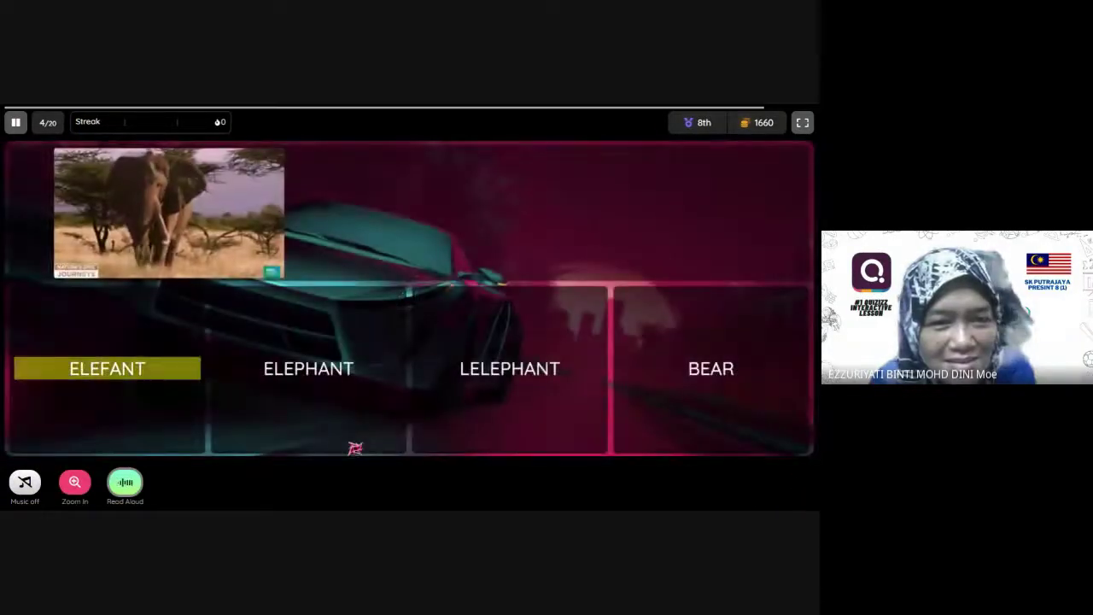
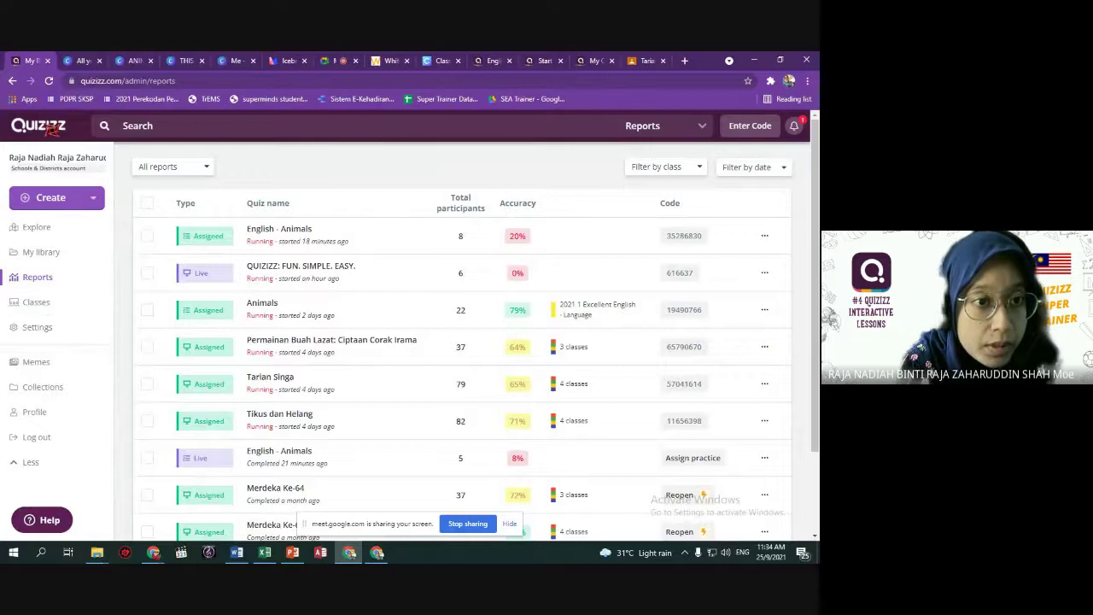
# Go to My Classes from the home page and highlight the 'Import or update your class...' prompt.
pyautogui.click(50, 128)
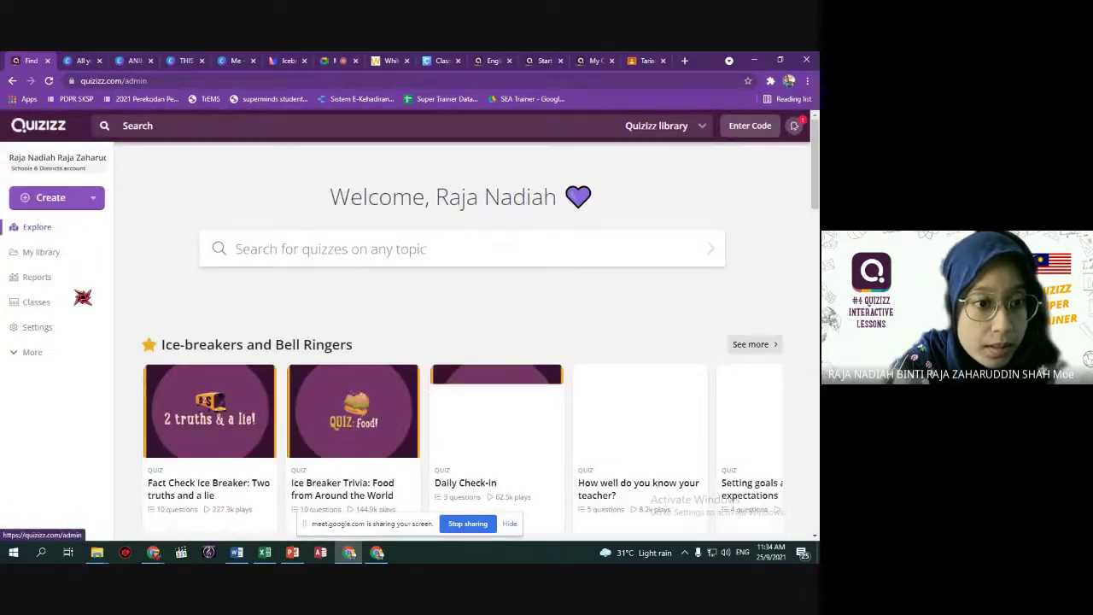
pyautogui.click(48, 305)
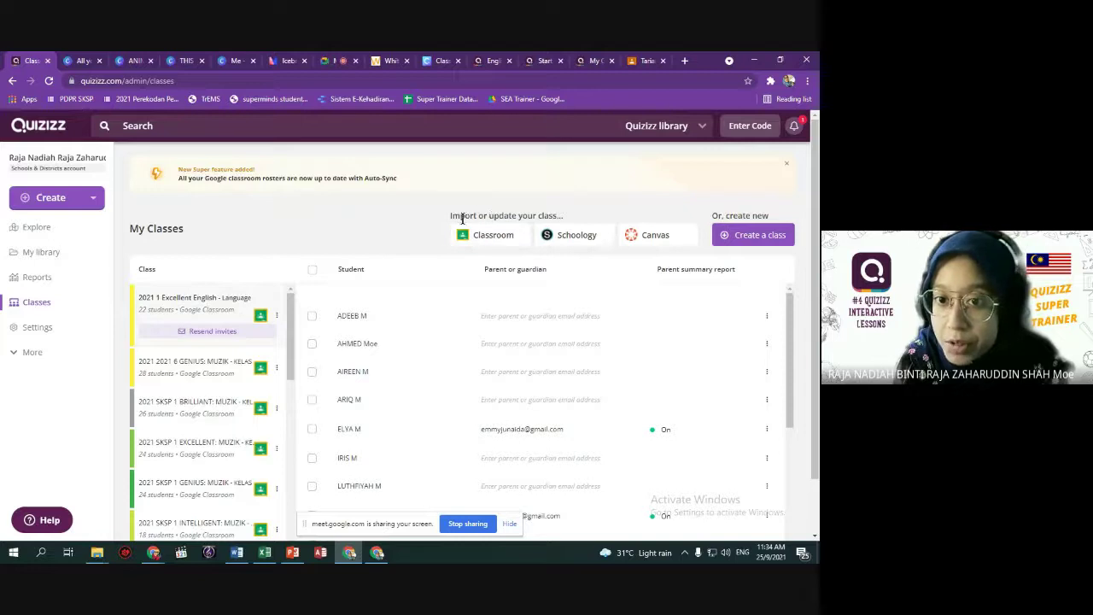
pyautogui.moveTo(452, 216); pyautogui.dragTo(560, 218)
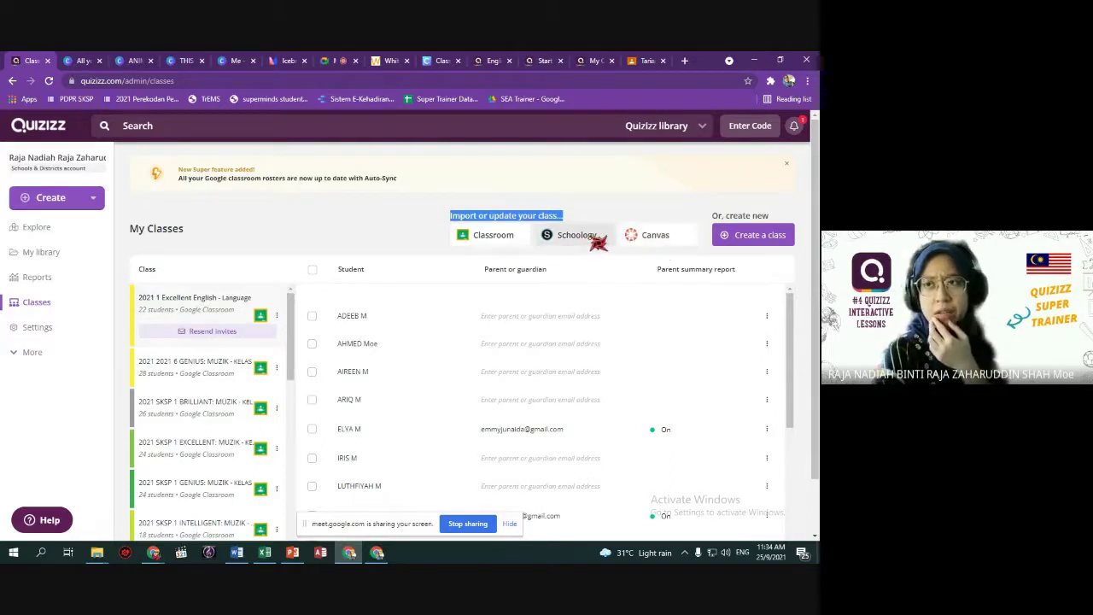
pyautogui.click(494, 236)
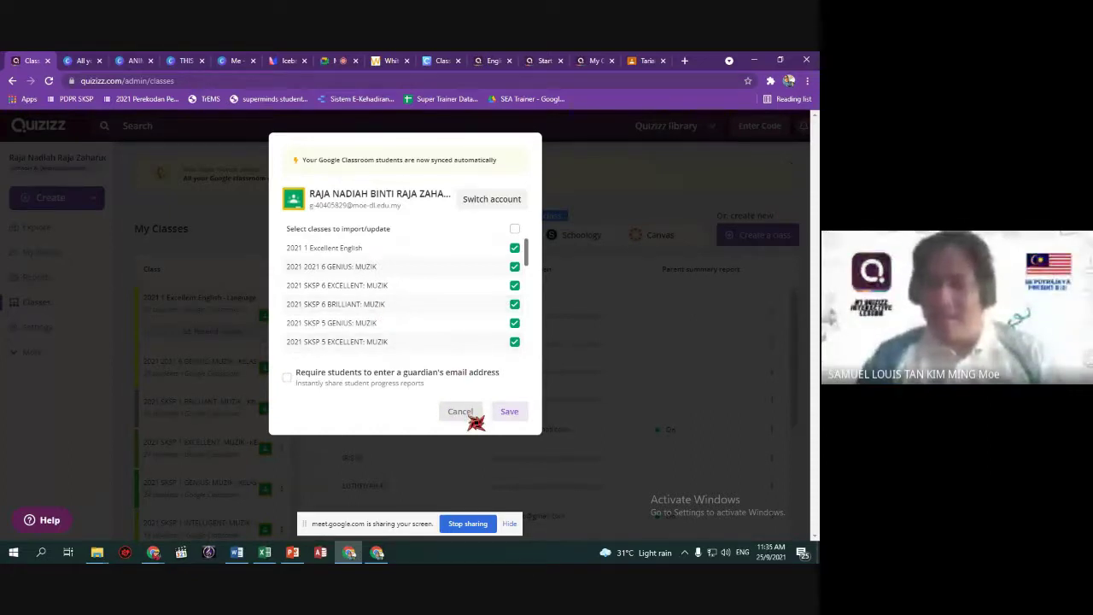
pyautogui.click(471, 417)
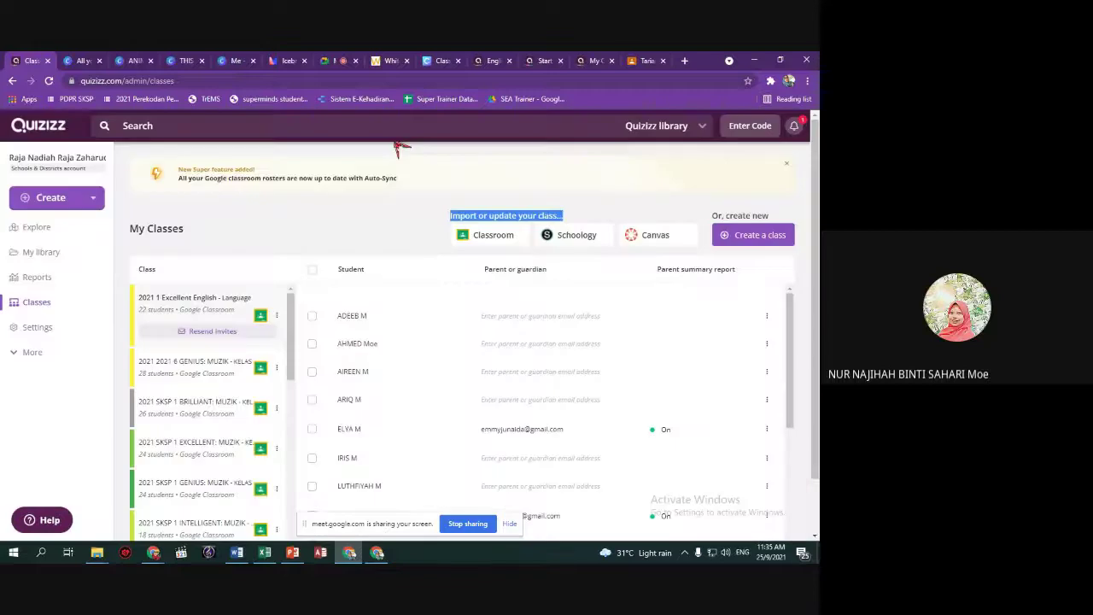
pyautogui.click(401, 220)
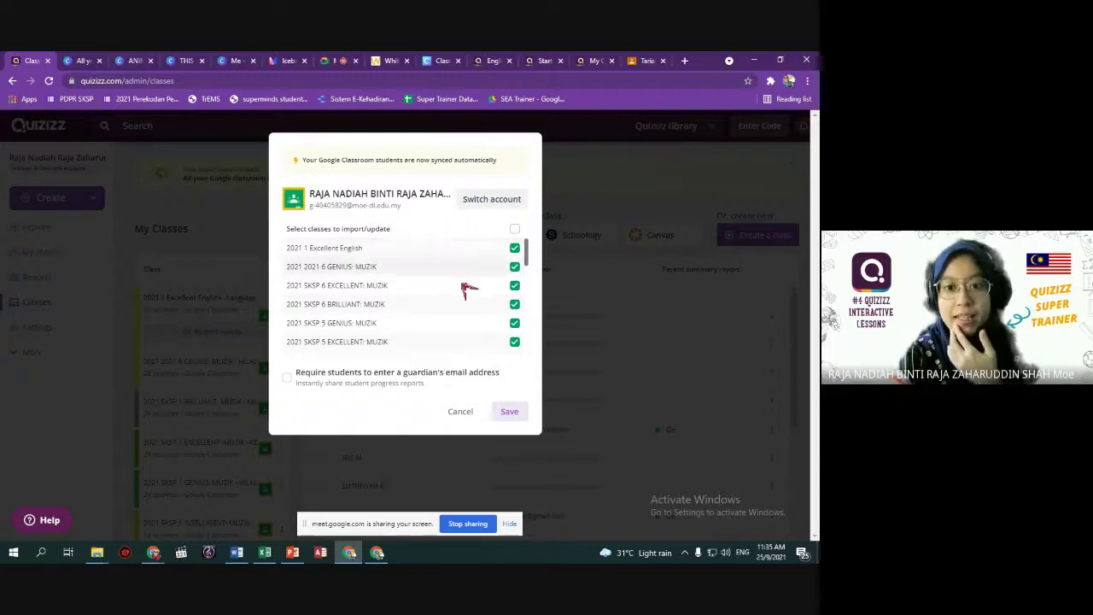
pyautogui.scroll(-10, 478, 262)
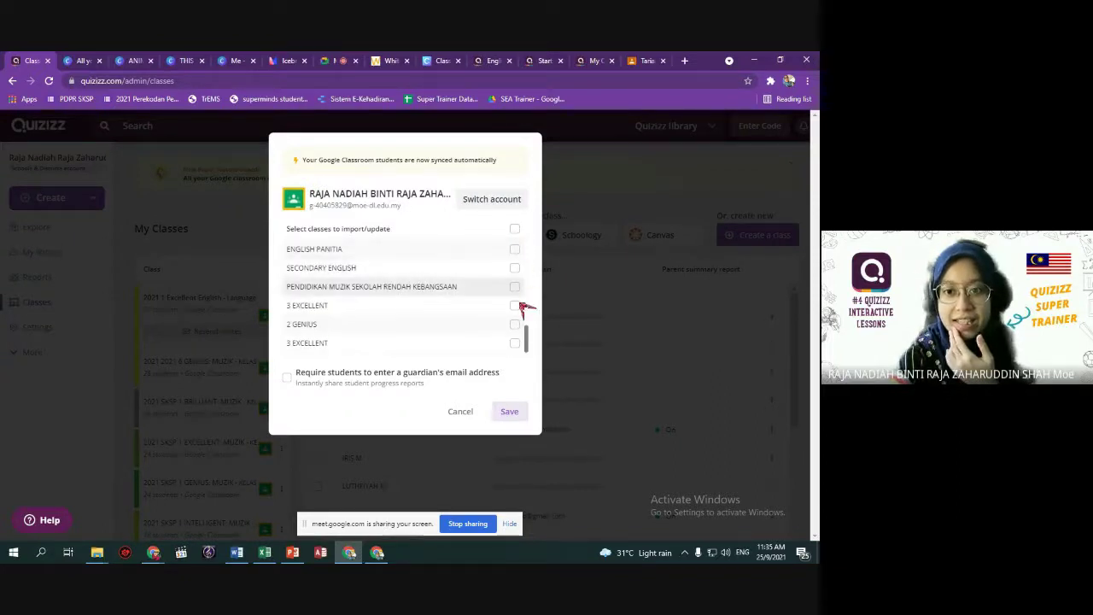
pyautogui.scroll(10, 458, 323)
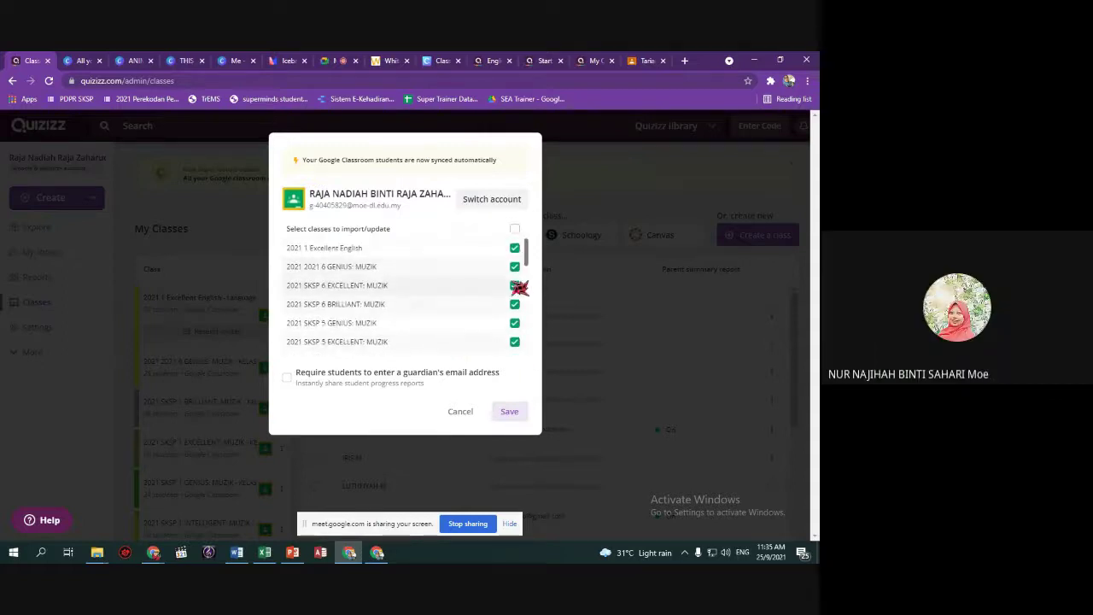
pyautogui.scroll(-3, 517, 316)
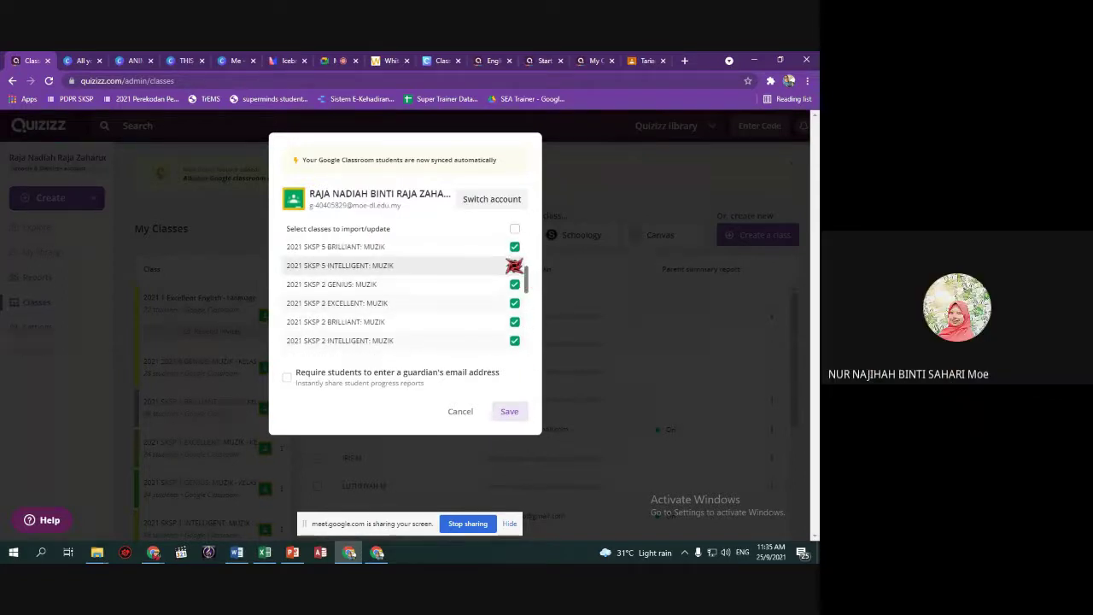
pyautogui.scroll(-5, 517, 329)
pyautogui.scroll(4, 517, 308)
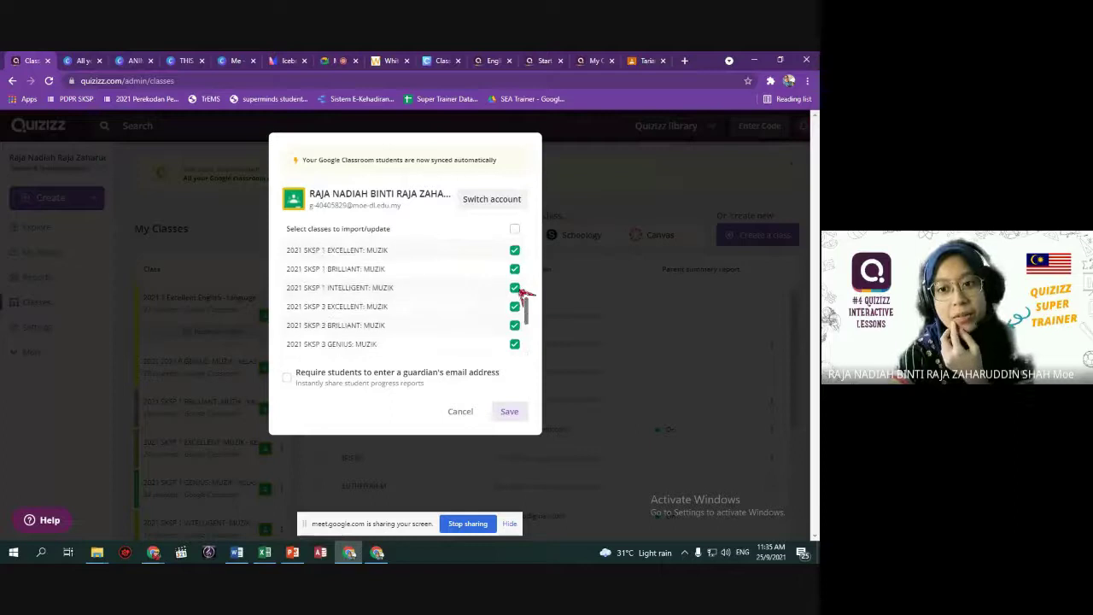
pyautogui.scroll(-5, 502, 315)
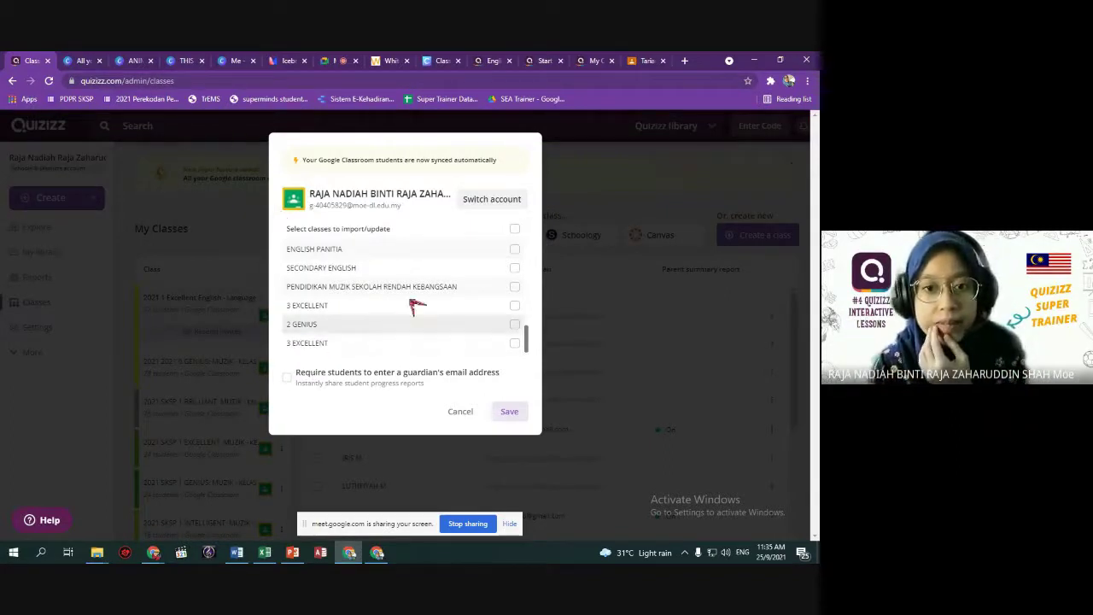
pyautogui.scroll(4, 401, 308)
pyautogui.click(469, 414)
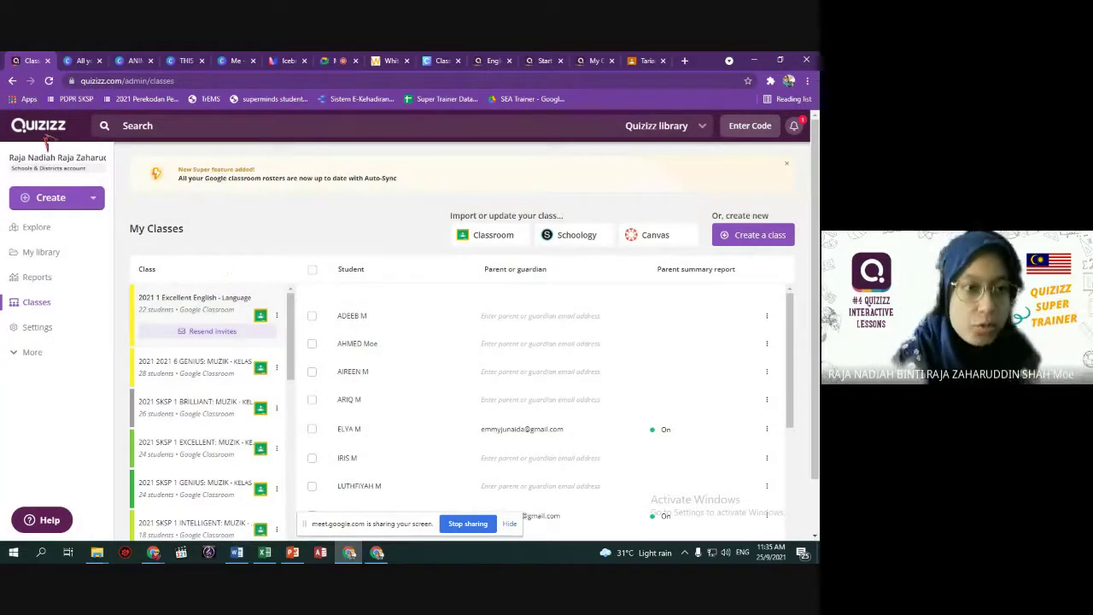
# Open My Classes, start a Google Classroom import, and cancel it without saving.
pyautogui.click(47, 130)
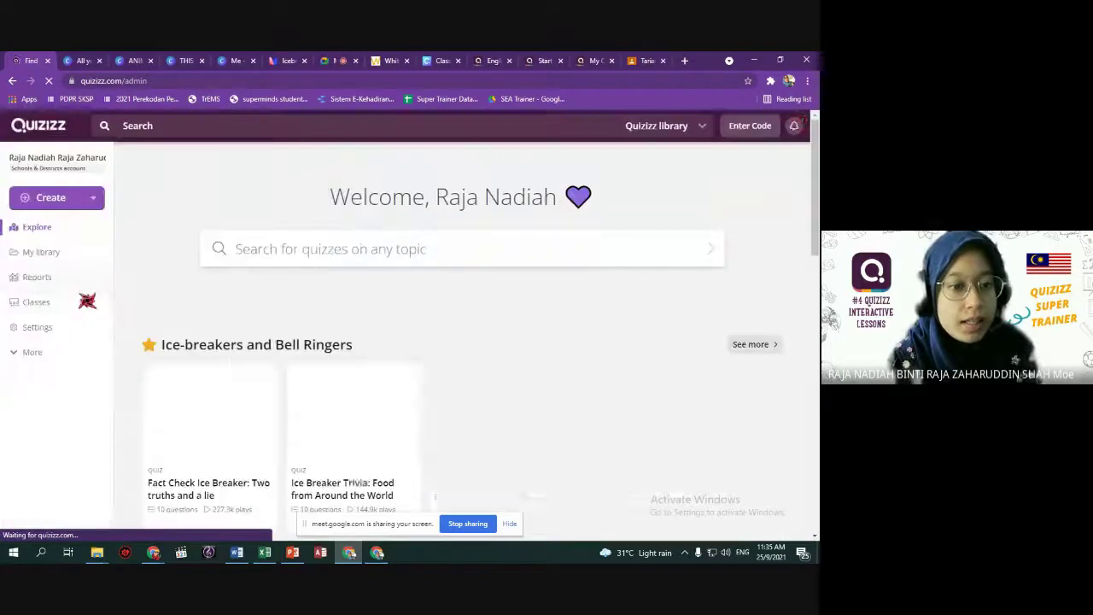
pyautogui.click(47, 304)
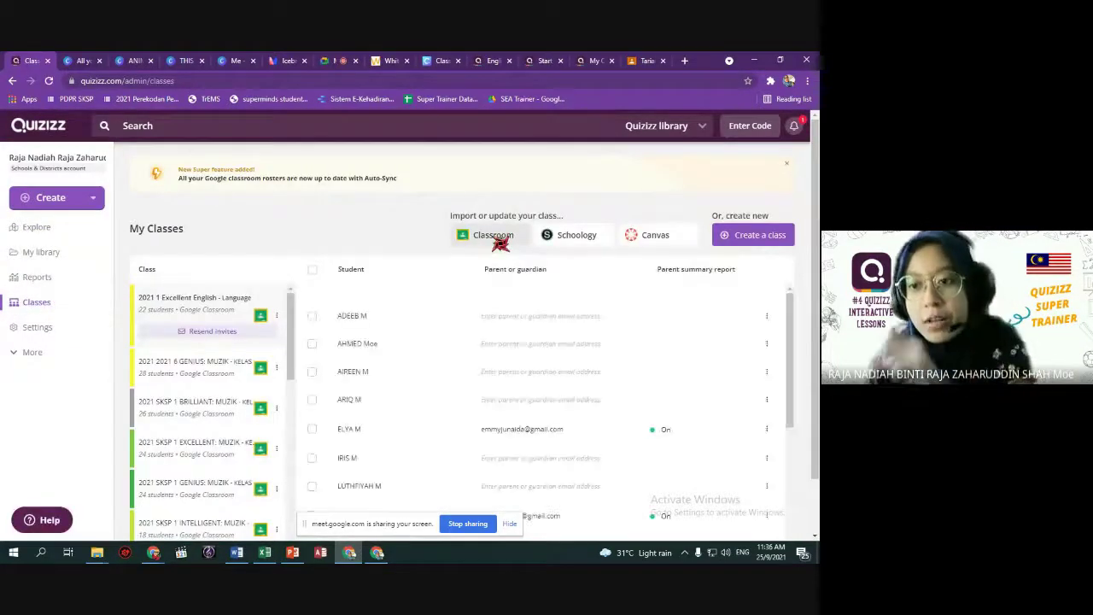
pyautogui.click(500, 243)
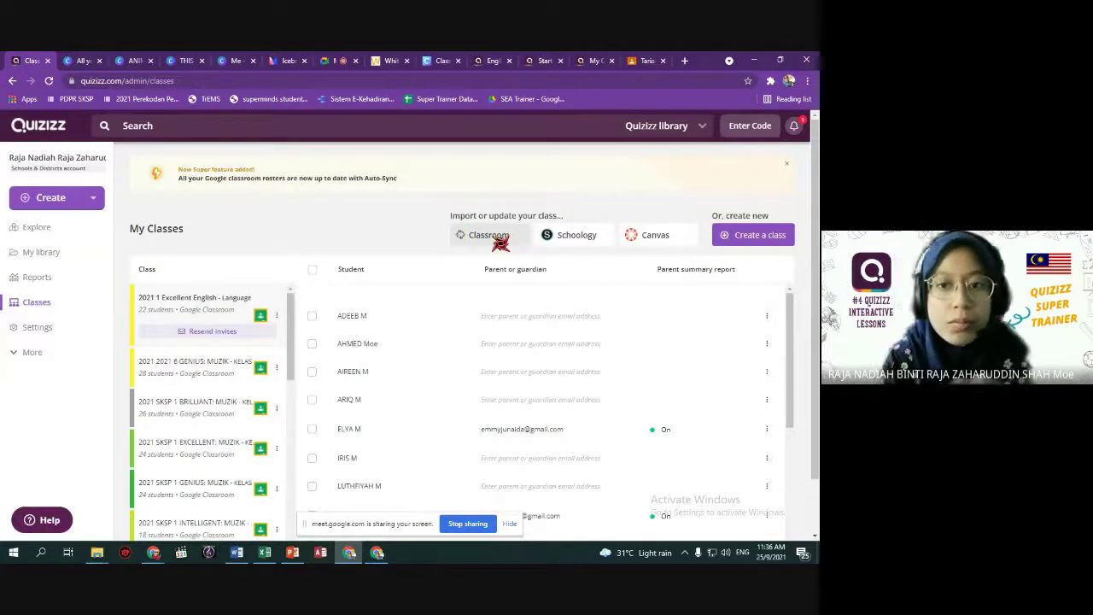
pyautogui.scroll(-2, 444, 326)
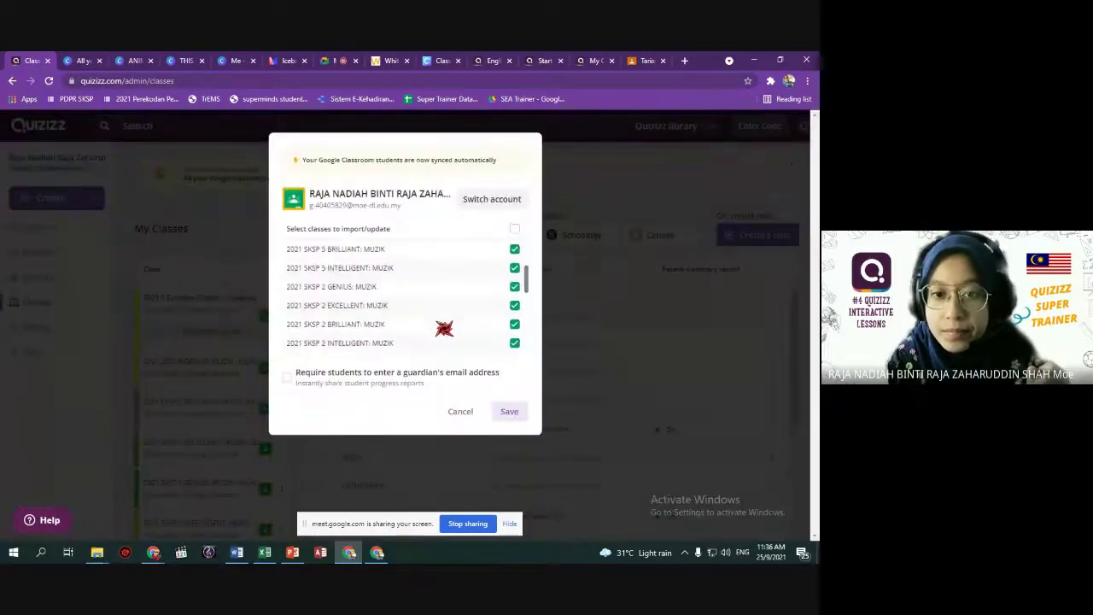
pyautogui.scroll(-3, 444, 328)
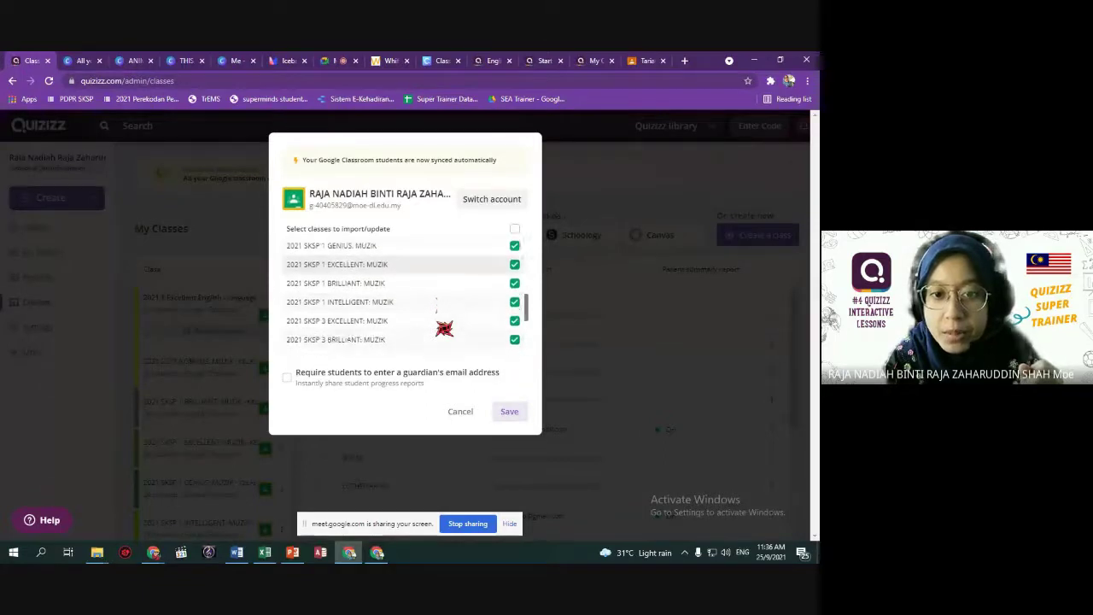
pyautogui.scroll(5, 444, 328)
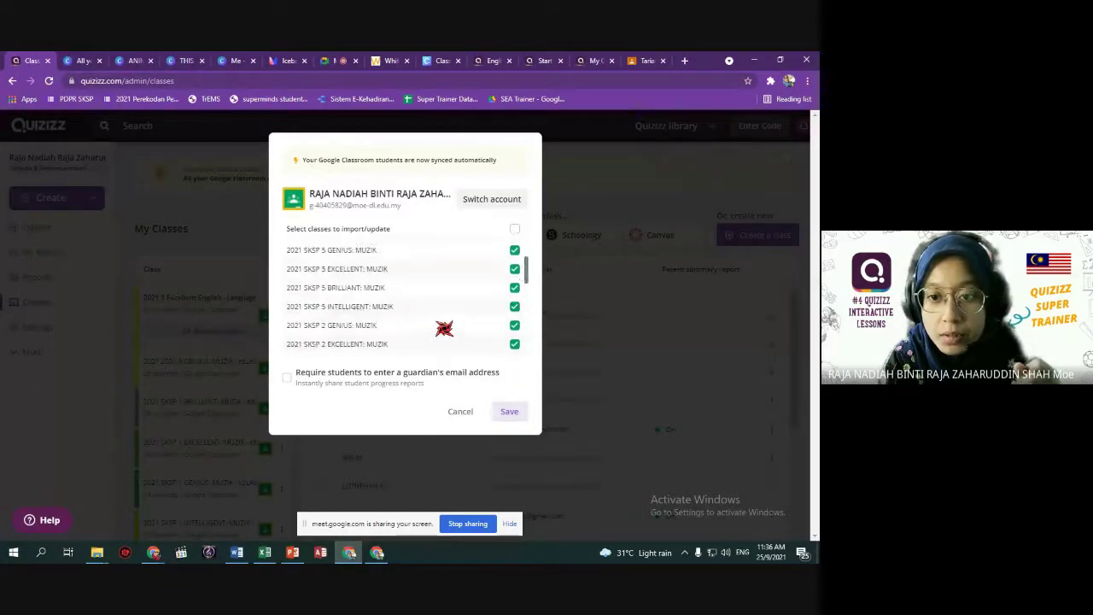
pyautogui.scroll(-2, 442, 328)
pyautogui.click(461, 409)
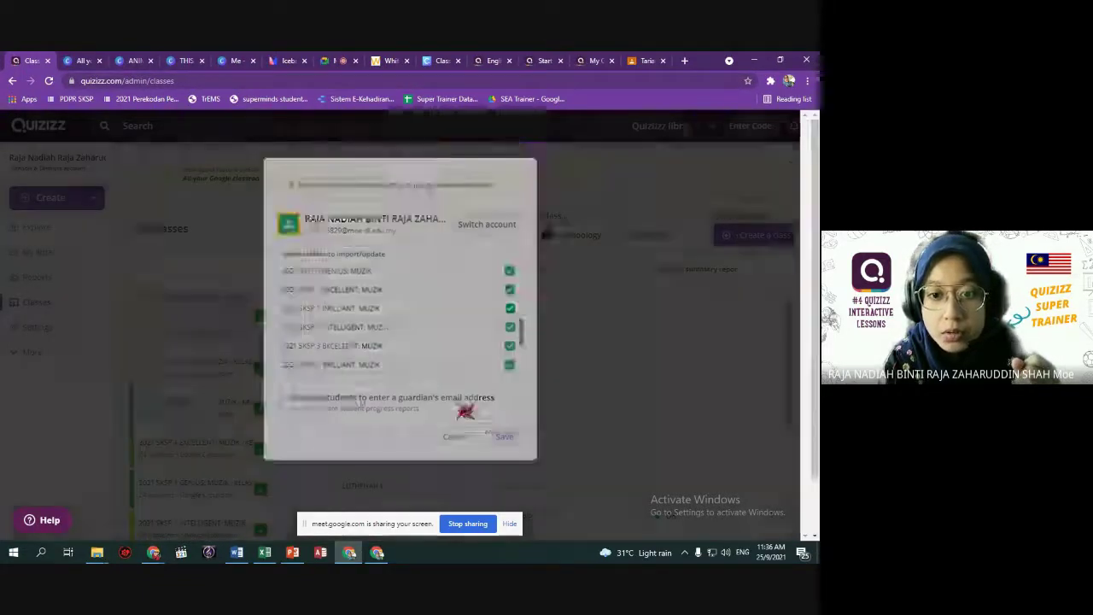
# Show the 24-student roster of the 2021 SKSP 1 EXCELLENT: MUZIK class.
pyautogui.scroll(-3, 227, 322)
pyautogui.click(214, 334)
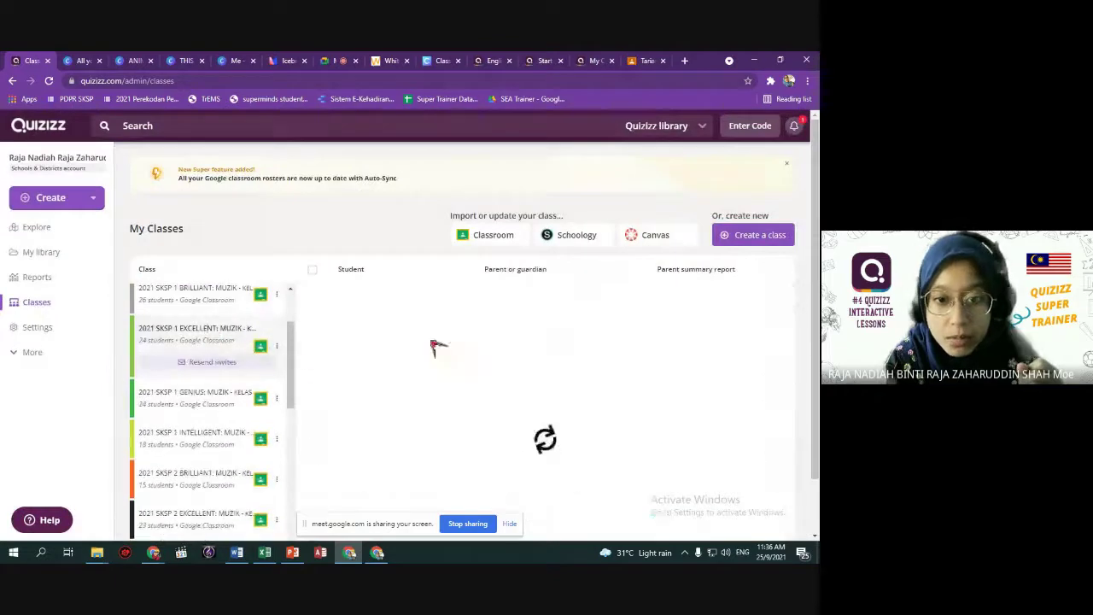
pyautogui.scroll(-3, 435, 341)
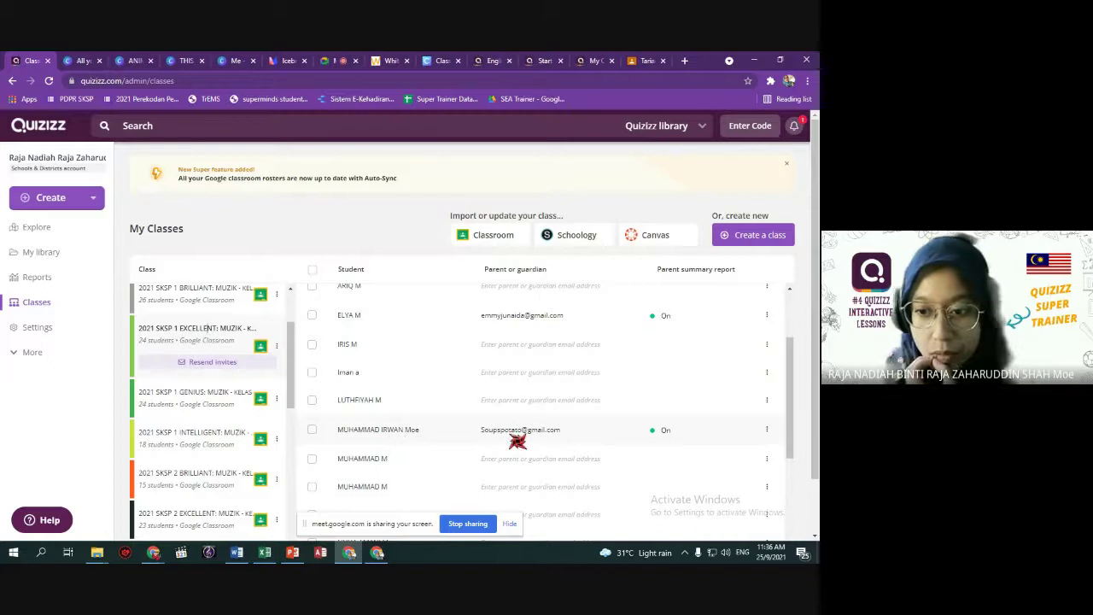
pyautogui.scroll(-10, 517, 441)
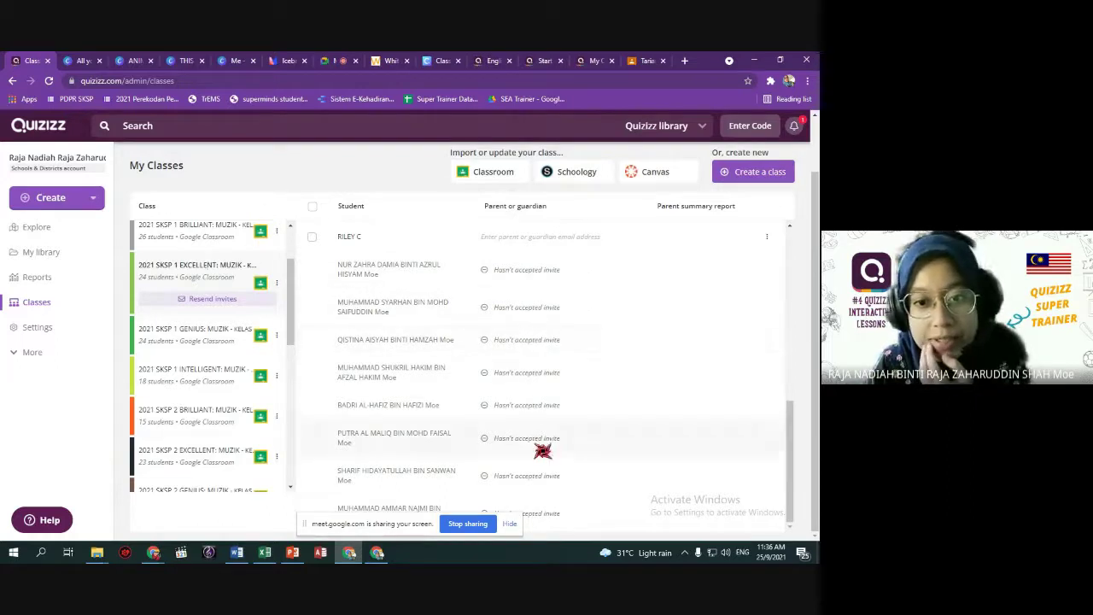
pyautogui.scroll(1, 536, 443)
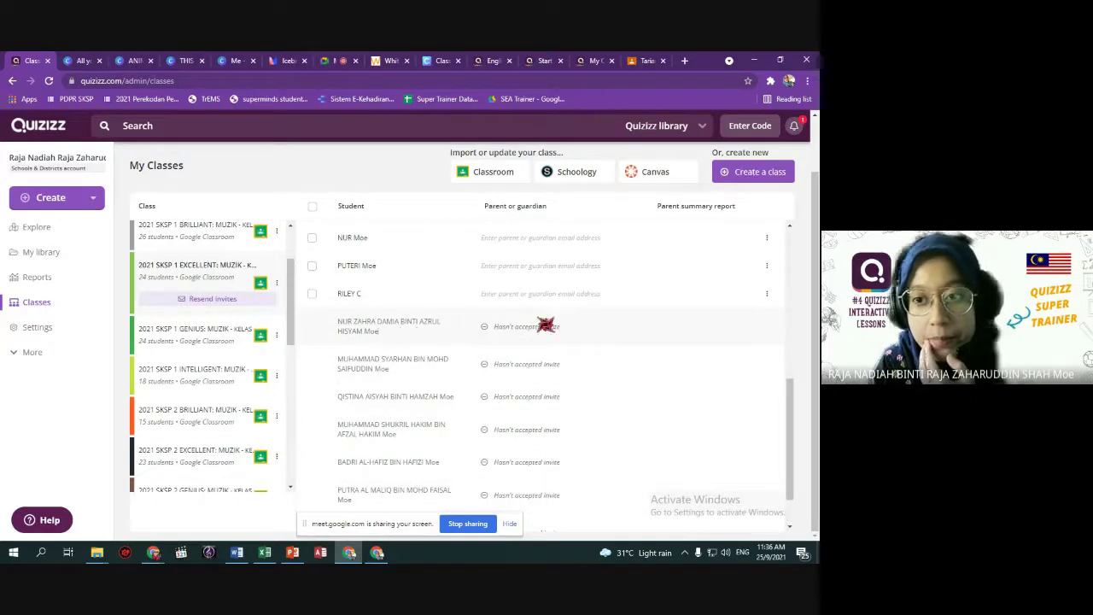
pyautogui.scroll(5, 515, 369)
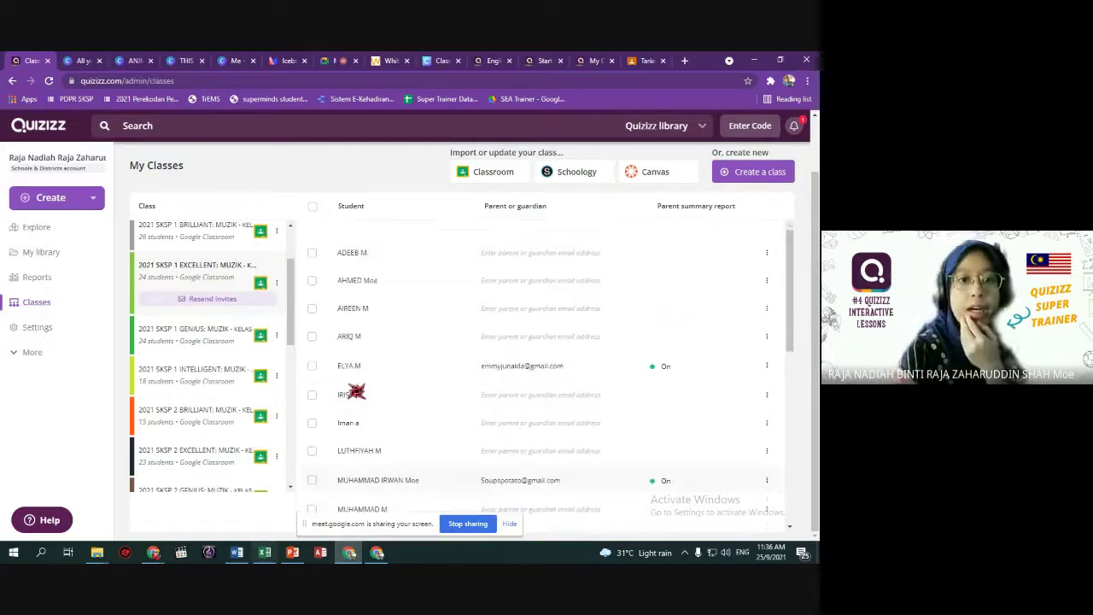
# Start a new quiz, correct its name to 'English', tag the English subject, and create it.
pyautogui.click(60, 200)
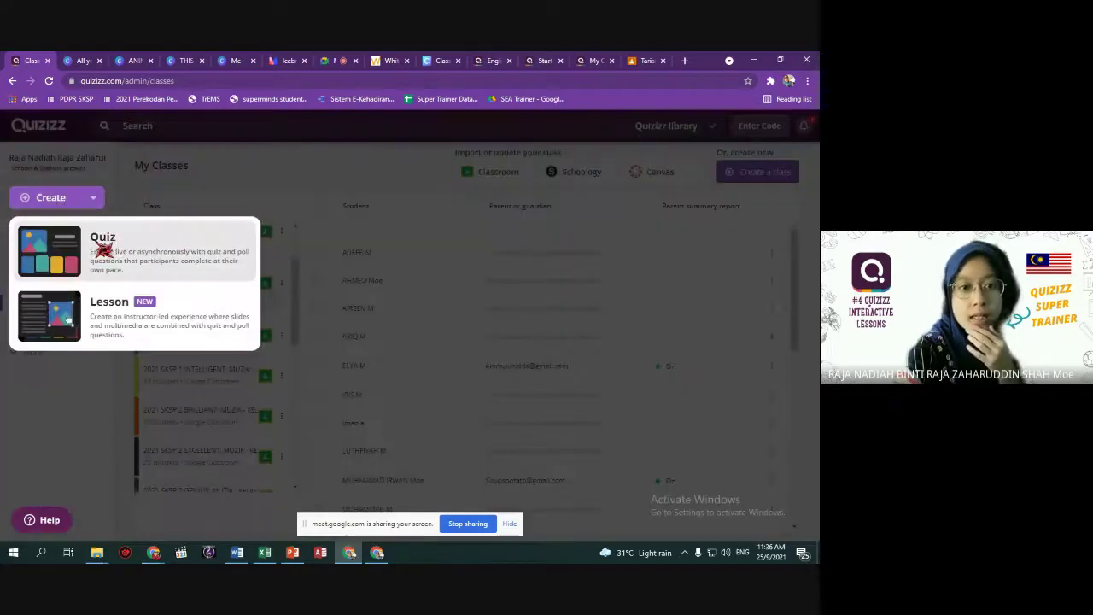
pyautogui.click(108, 242)
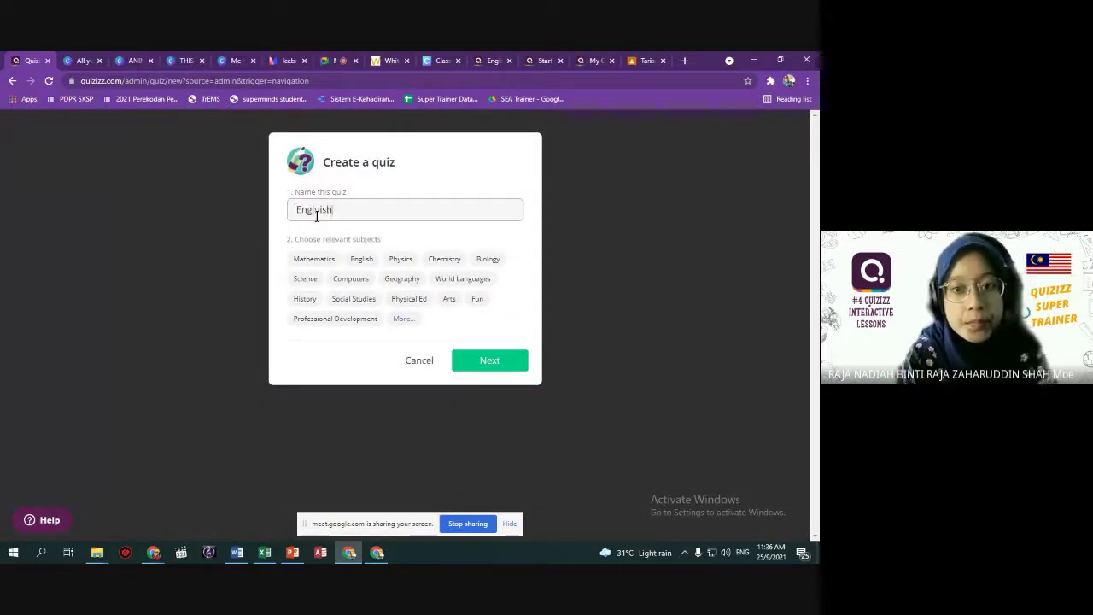
pyautogui.press('BackSpace')
pyautogui.press('BackSpace')
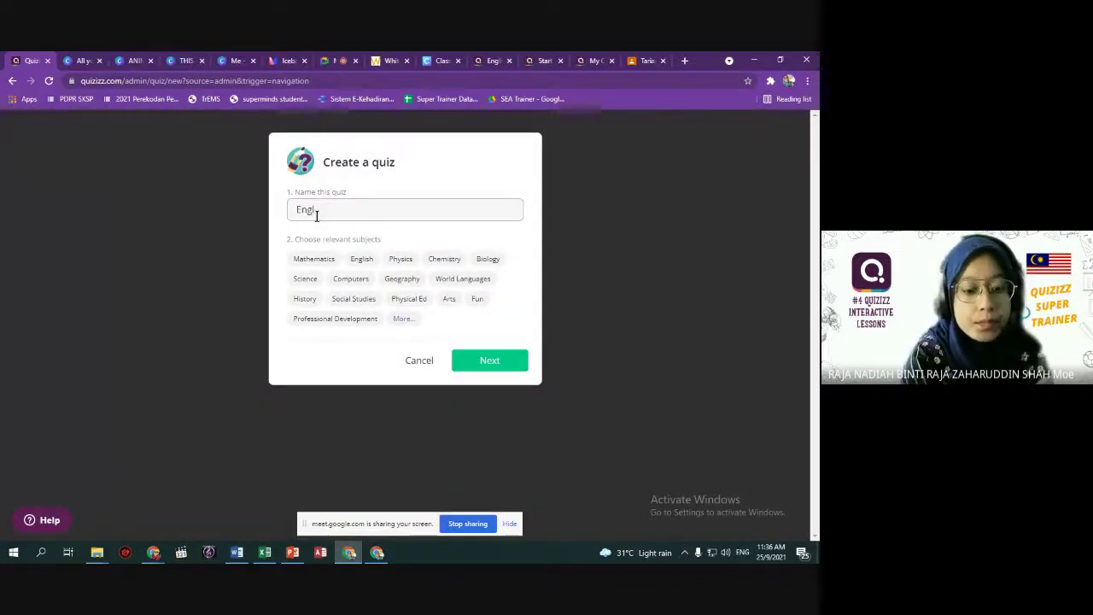
pyautogui.click(362, 259)
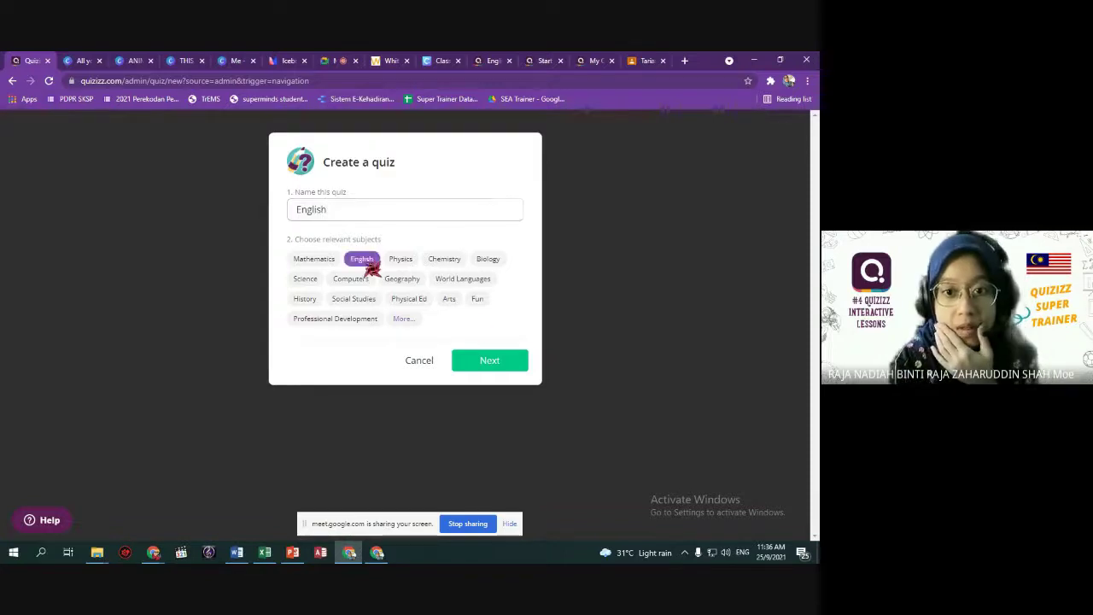
pyautogui.click(498, 365)
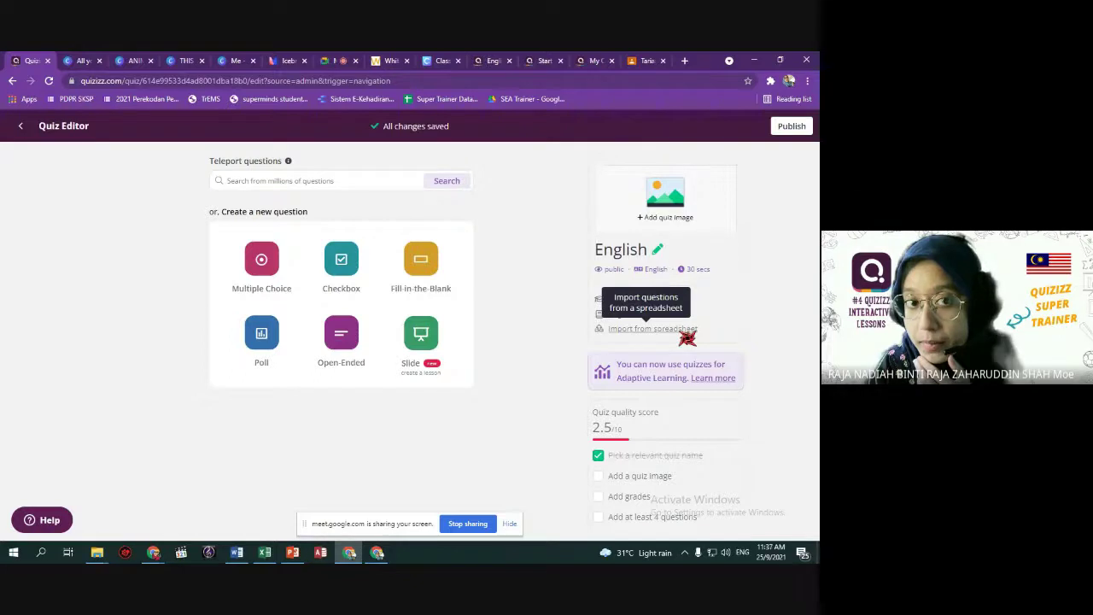
# Download the QuizizzSampleSpreadsheet.xlsx template from Import from spreadsheet and open it in Excel.
pyautogui.click(682, 329)
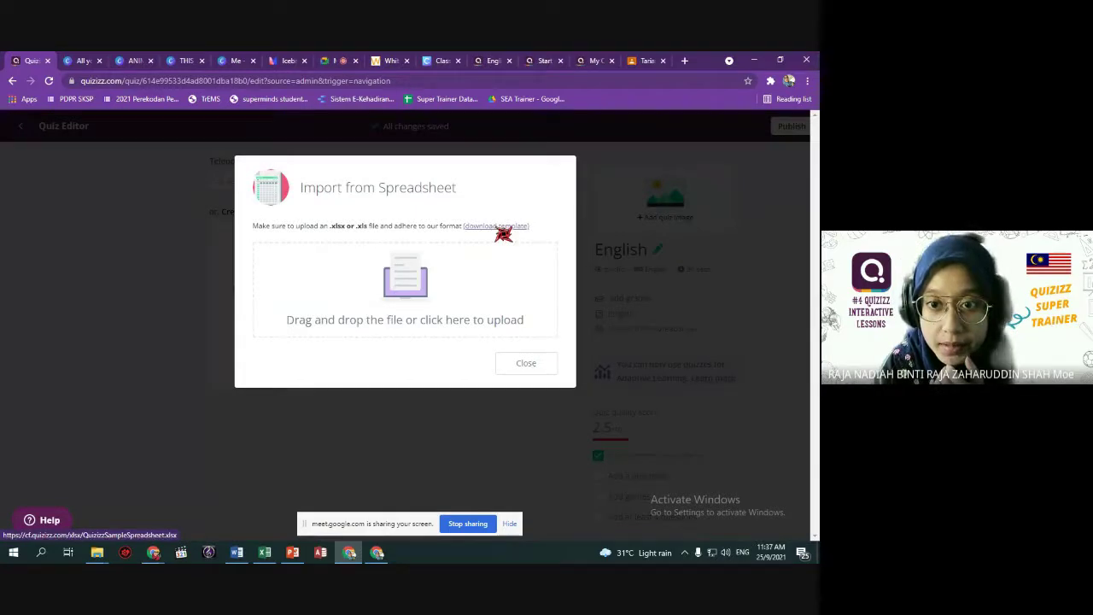
pyautogui.click(502, 227)
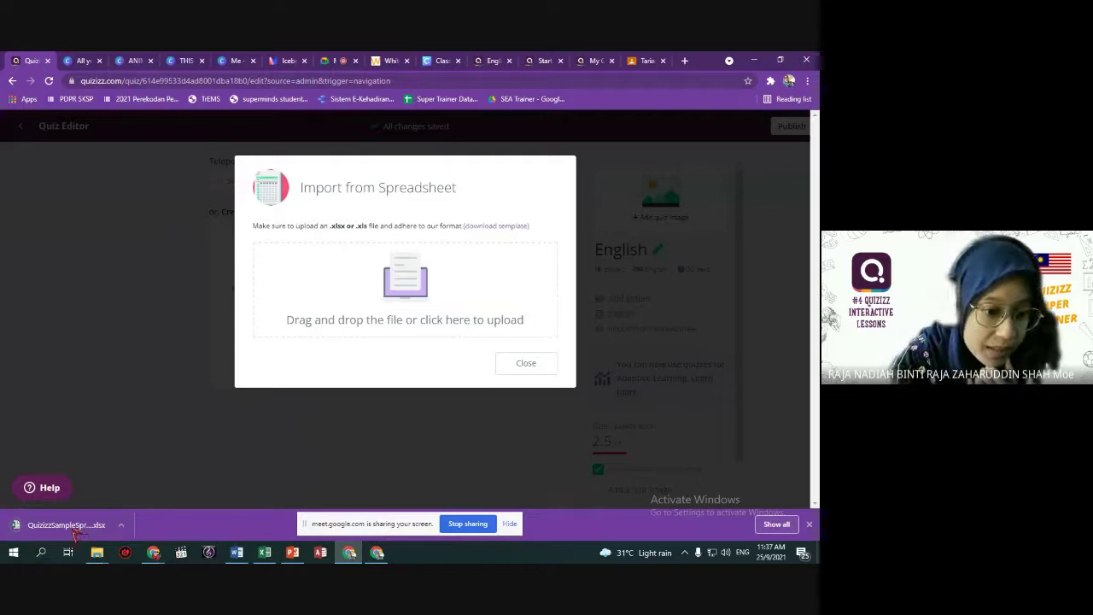
pyautogui.click(75, 528)
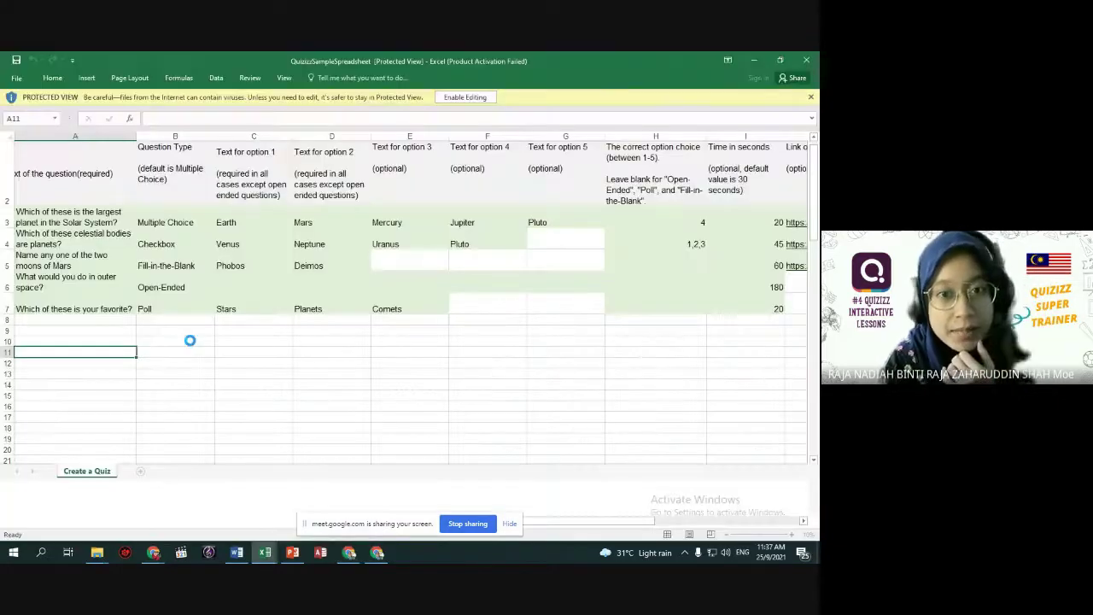
# Enable editing on the sample spreadsheet and select the first question cell A3.
pyautogui.click(465, 96)
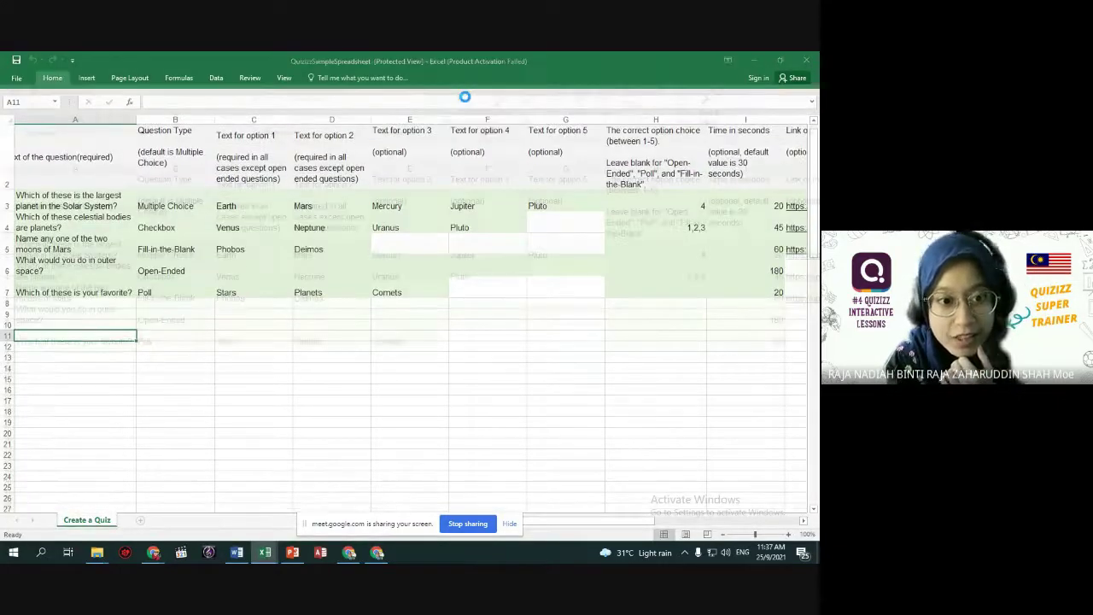
pyautogui.click(81, 245)
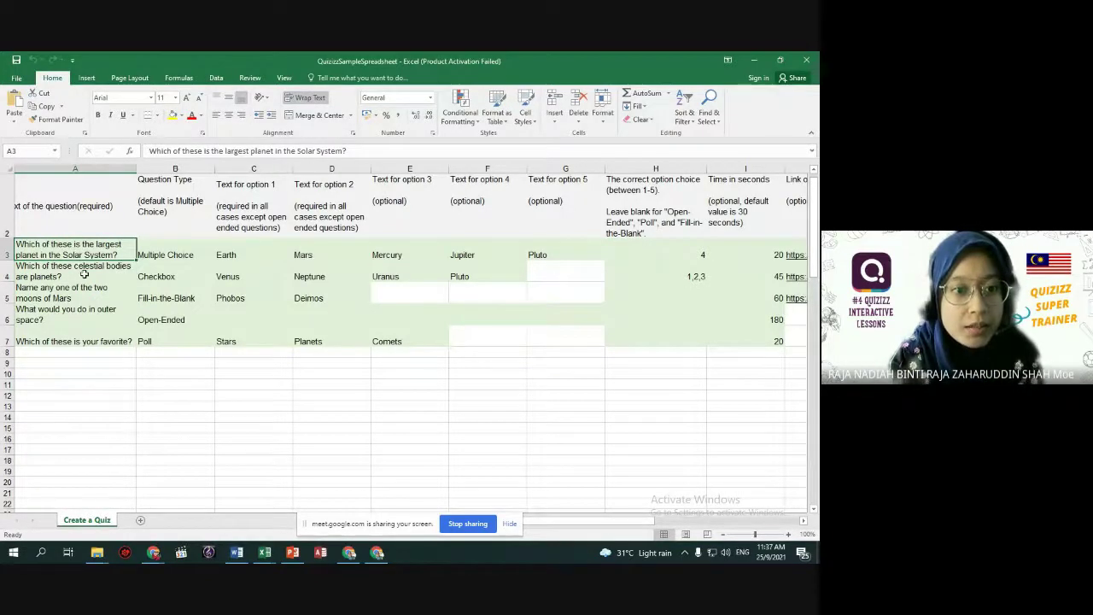
pyautogui.press('Down')
pyautogui.press('Down')
pyautogui.press('Down')
pyautogui.press('Down')
pyautogui.press('Down')
pyautogui.press('Down')
pyautogui.press('Down')
pyautogui.click(83, 248)
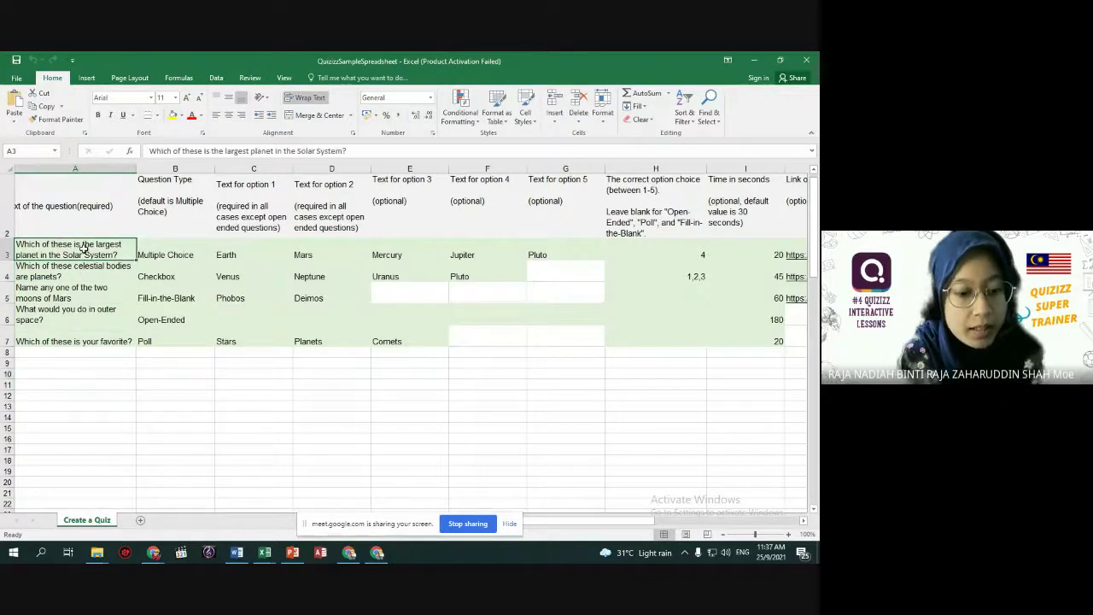
# Enter the questions 1+2, 1+4, 1+5, 1+6 and 1+7 in A3:A7.
pyautogui.write('1+2')
pyautogui.press('Return')
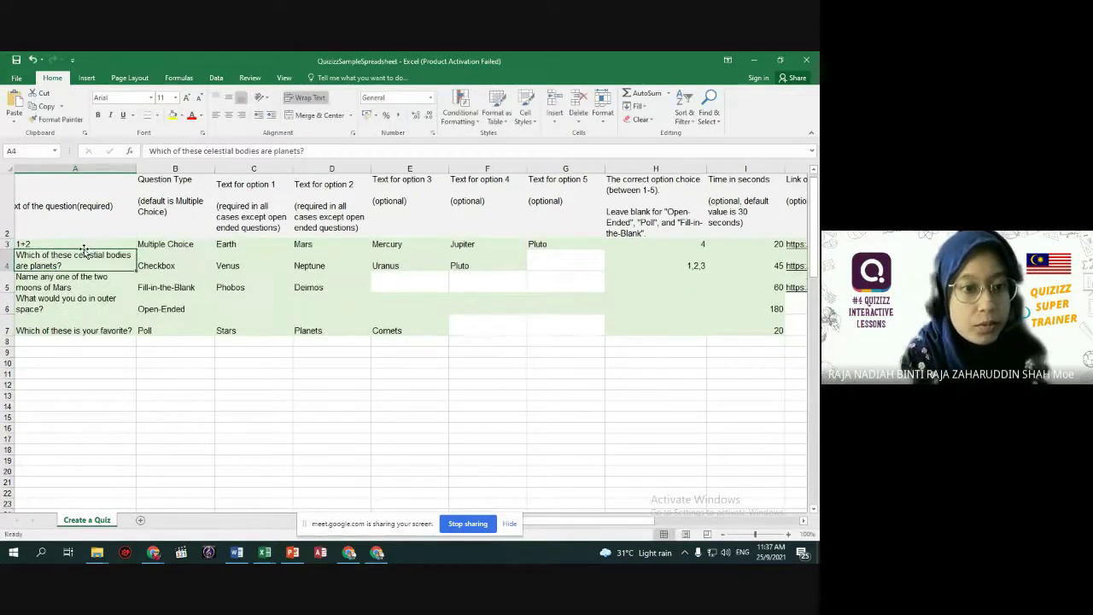
pyautogui.write('1+4')
pyautogui.press('Return')
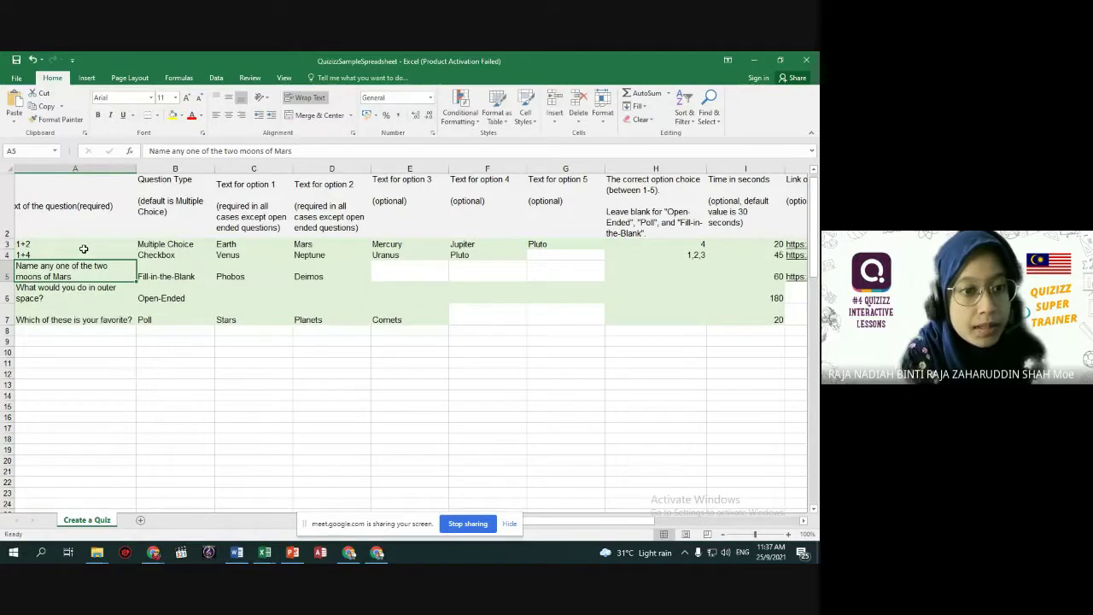
pyautogui.write('1+')
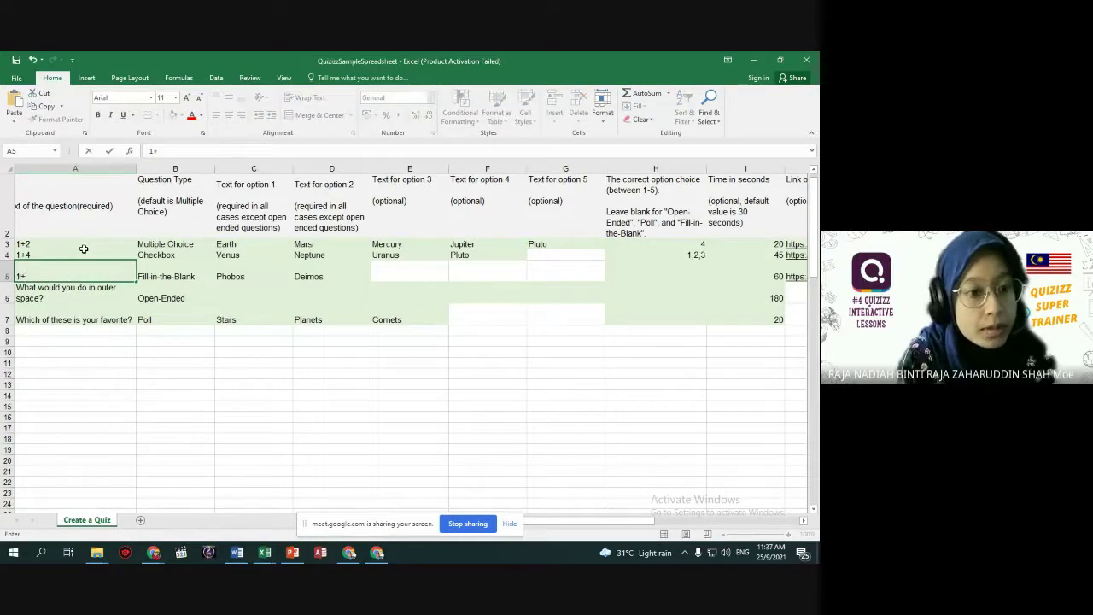
pyautogui.write('5')
pyautogui.press('Return')
pyautogui.write('1+6')
pyautogui.press('Return')
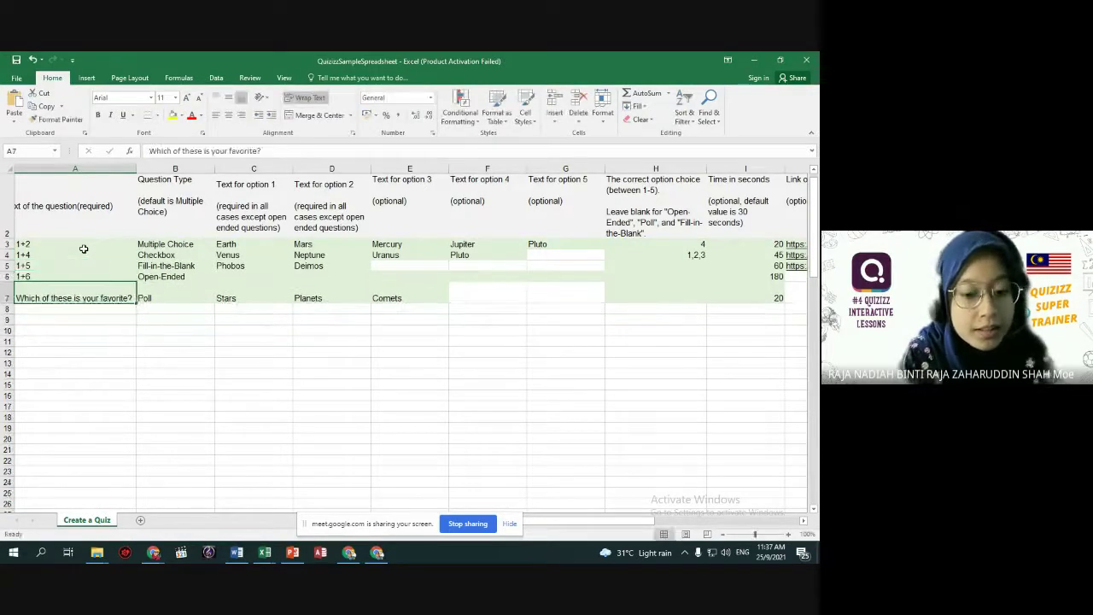
pyautogui.write('1+7')
pyautogui.press('Return')
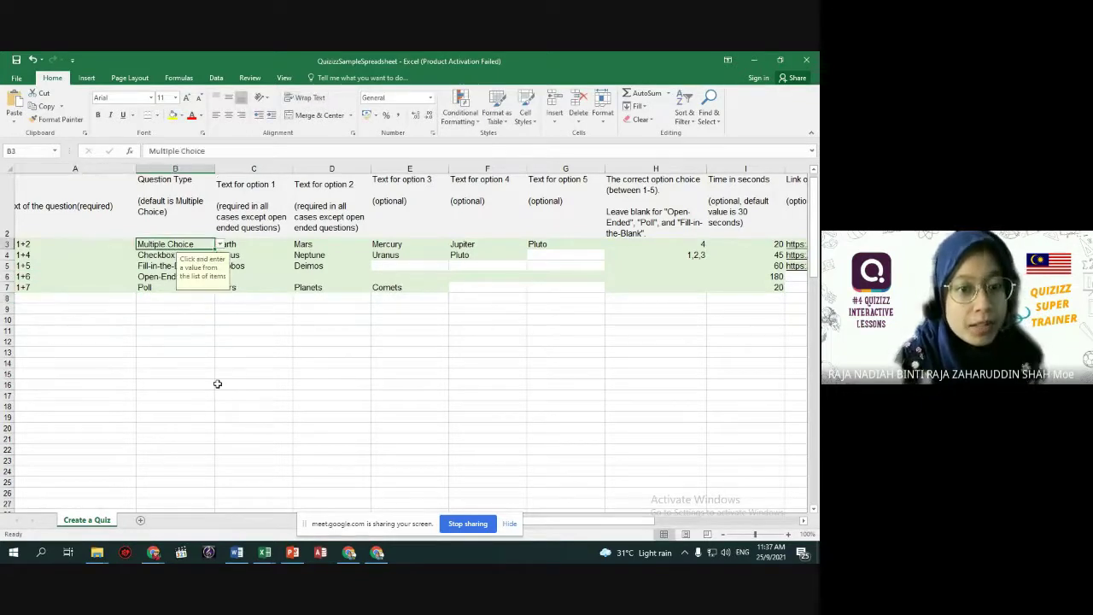
# Copy the Multiple Choice question type from B3 down into the following rows.
pyautogui.hotkey('ctrl', 'c')
pyautogui.press('Down')
pyautogui.hotkey('ctrl', 'v')
pyautogui.press('Down')
pyautogui.hotkey('ctrl', 'v')
pyautogui.press('Down')
pyautogui.hotkey('ctrl', 'v')
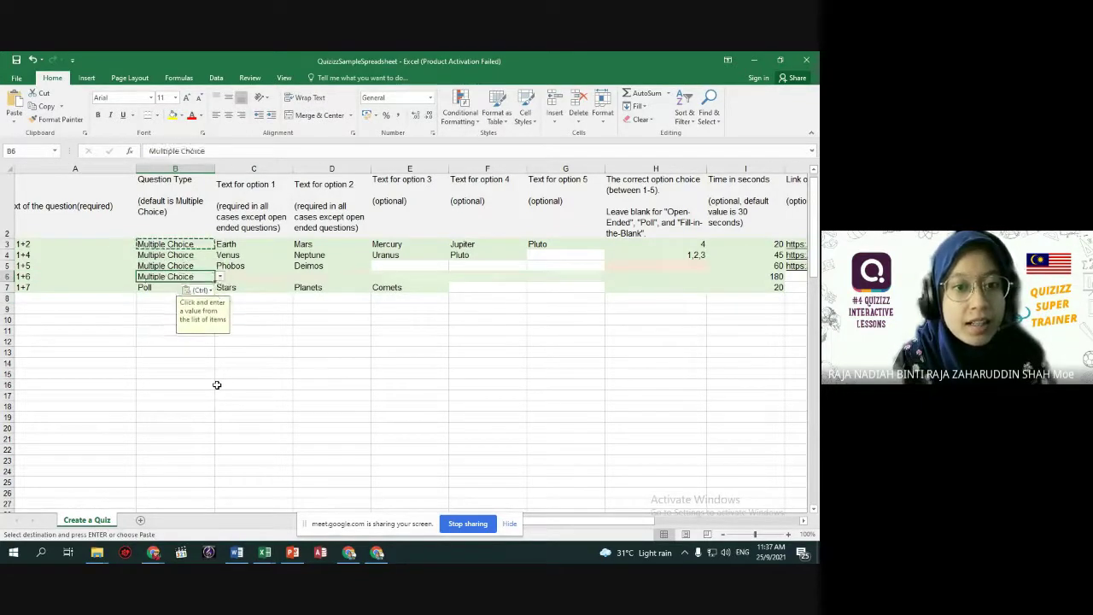
pyautogui.press('Down')
pyautogui.hotkey('ctrl', 'v')
pyautogui.press('Down')
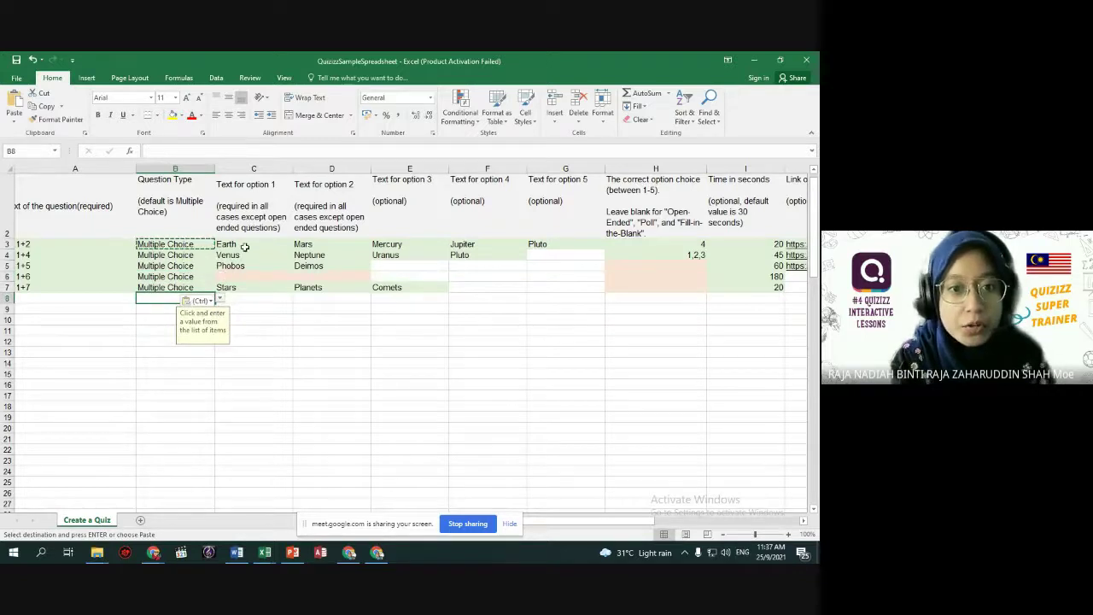
# Fill numeric answer options in columns C–G for questions 1+2 and 1+4.
pyautogui.click(245, 245)
pyautogui.write('3')
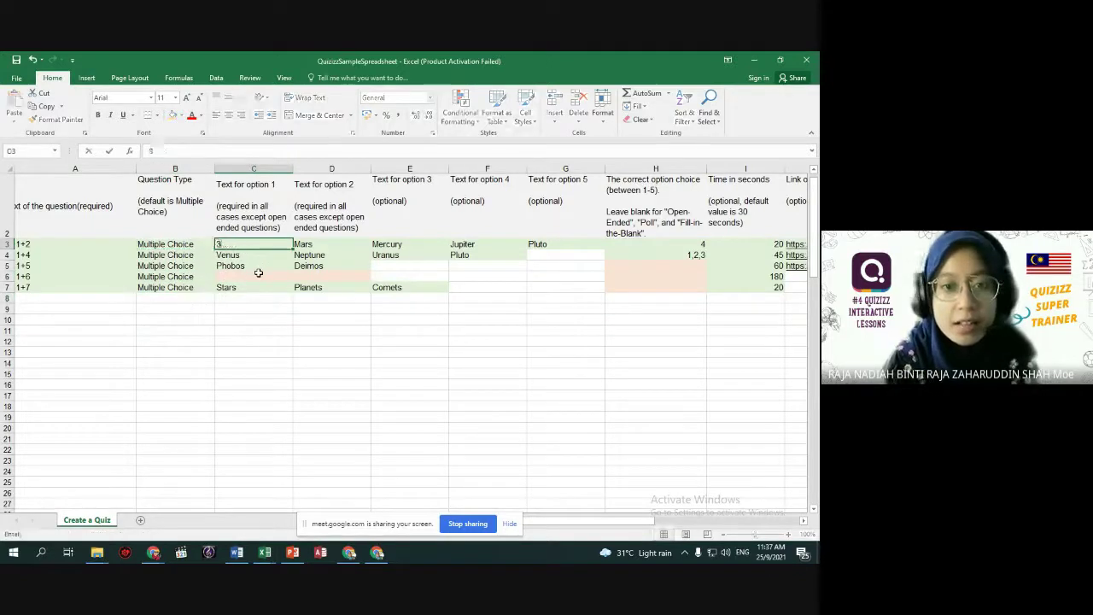
pyautogui.press('Tab')
pyautogui.write('2')
pyautogui.press('Tab')
pyautogui.write('1')
pyautogui.press('Tab')
pyautogui.write('4\t5')
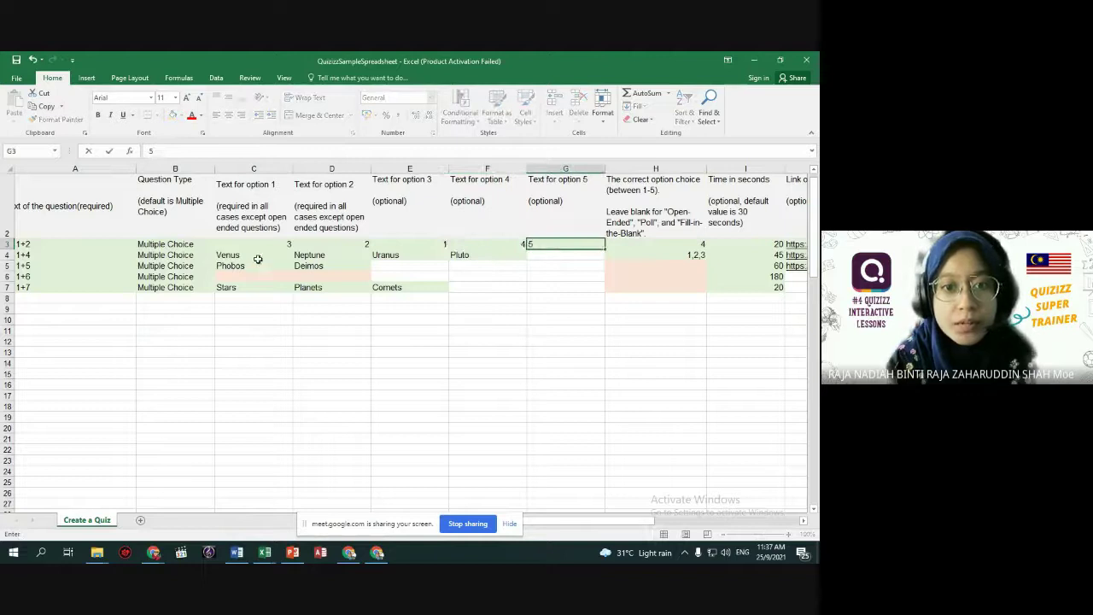
pyautogui.press('Return')
pyautogui.write('2\t5\t6\t3\t')
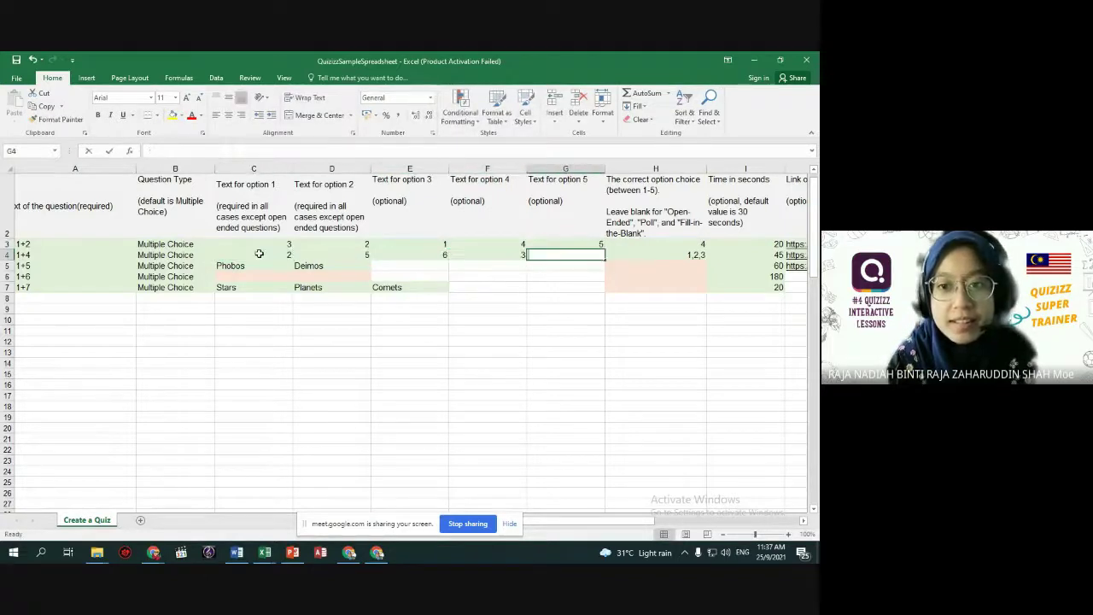
pyautogui.write('5')
pyautogui.press('Tab')
pyautogui.hotkey('shift', 'Tab')
# Fill answer options 1–5 for 1+5, 1, 2, 3, 5 for 1+6, and 4–7 for 1+7.
pyautogui.click(254, 264)
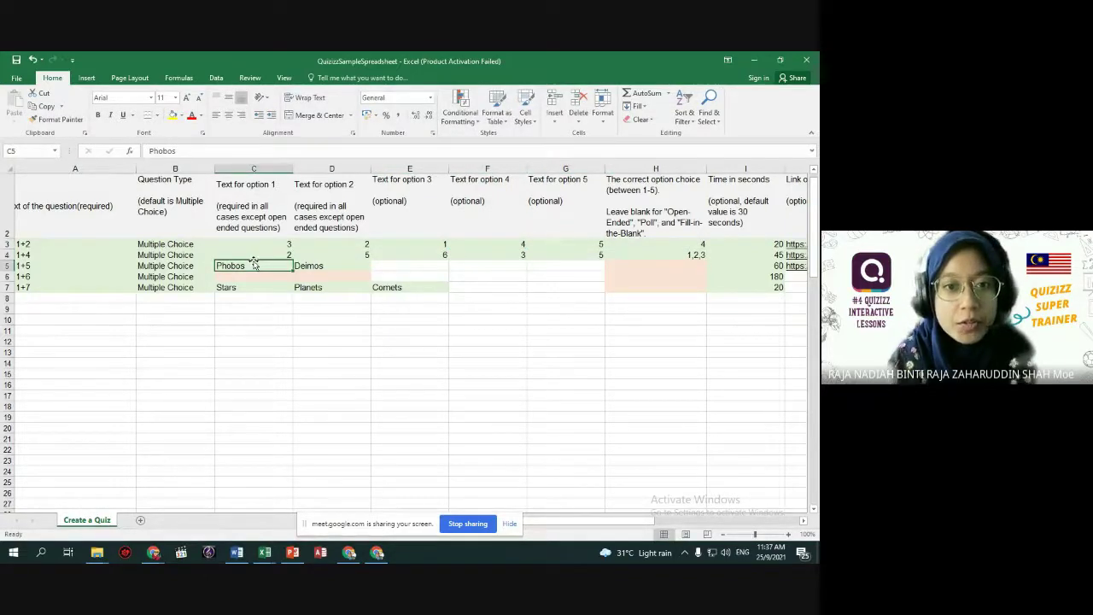
pyautogui.write('1\t2\t3\t4\t5')
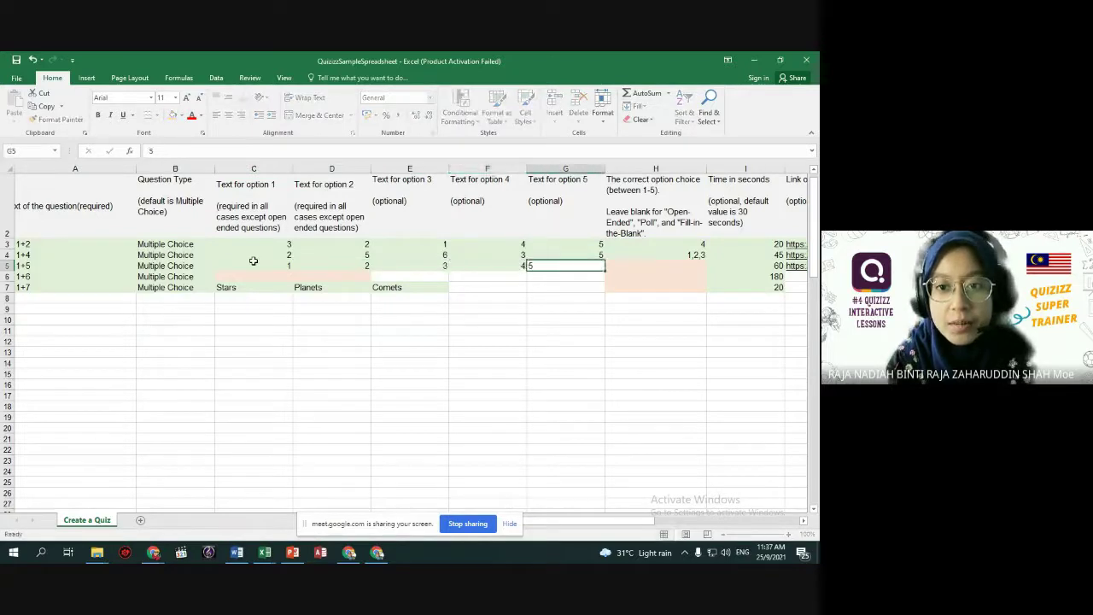
pyautogui.press('Tab')
pyautogui.click(244, 275)
pyautogui.write('1\t2\t3\t5')
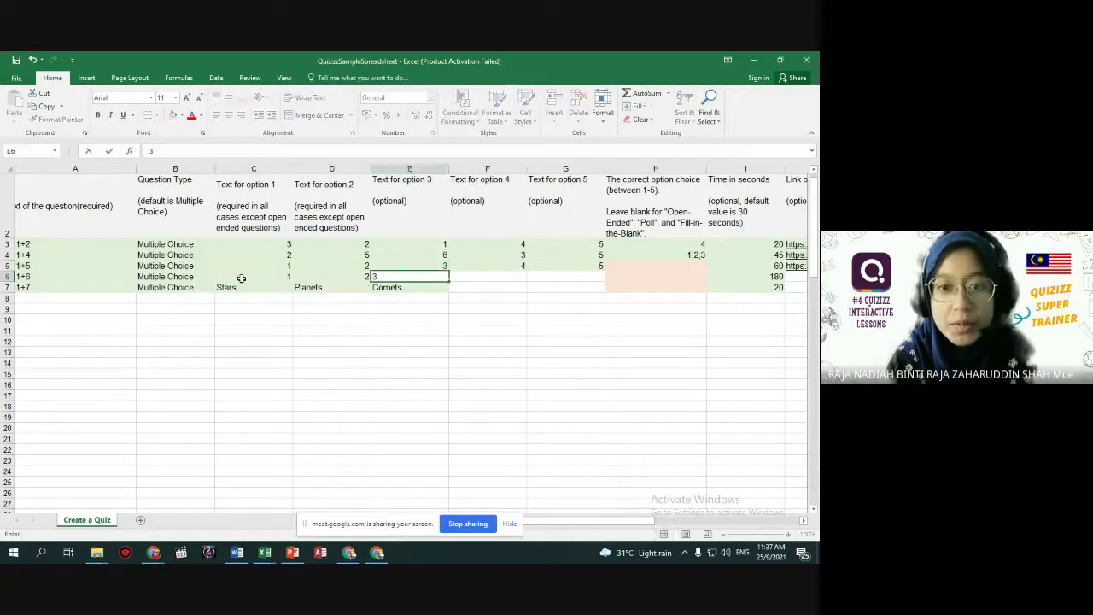
pyautogui.click(247, 294)
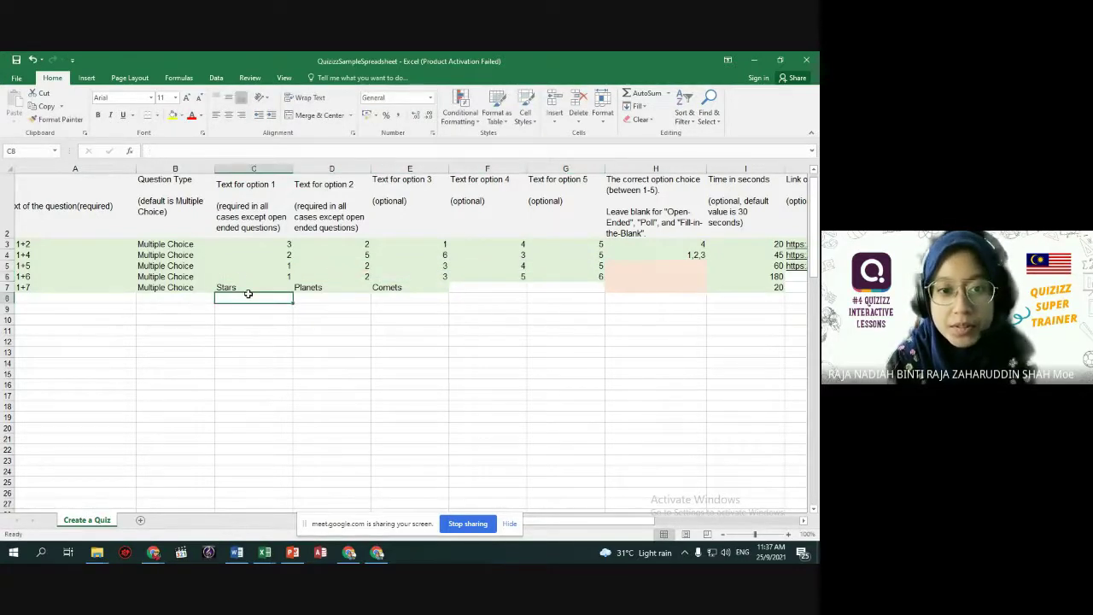
pyautogui.click(250, 287)
pyautogui.write('4\t5\t6\t7')
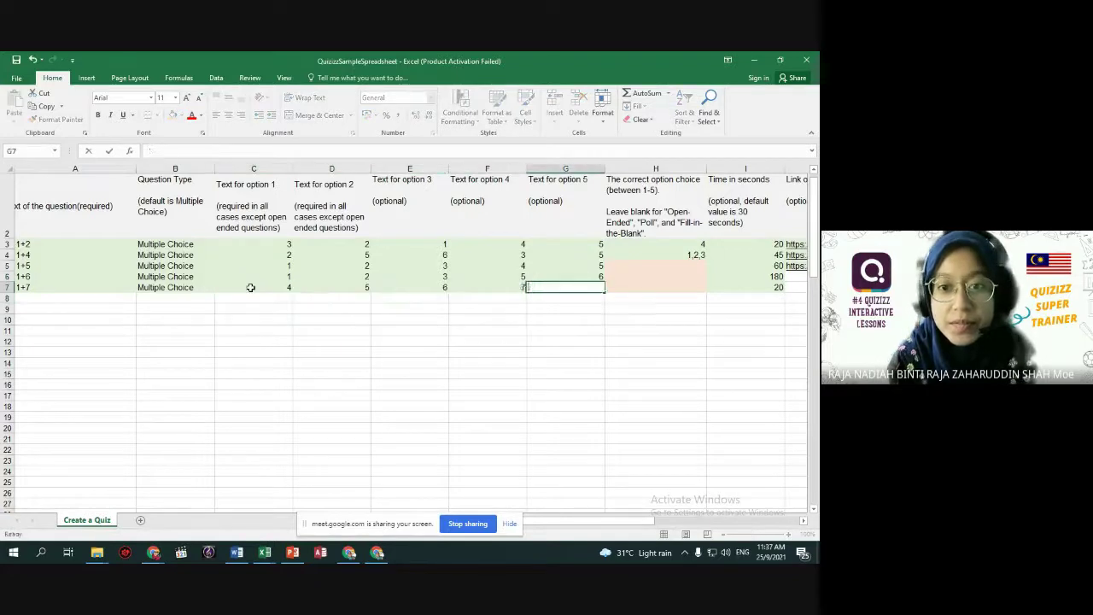
pyautogui.click(385, 357)
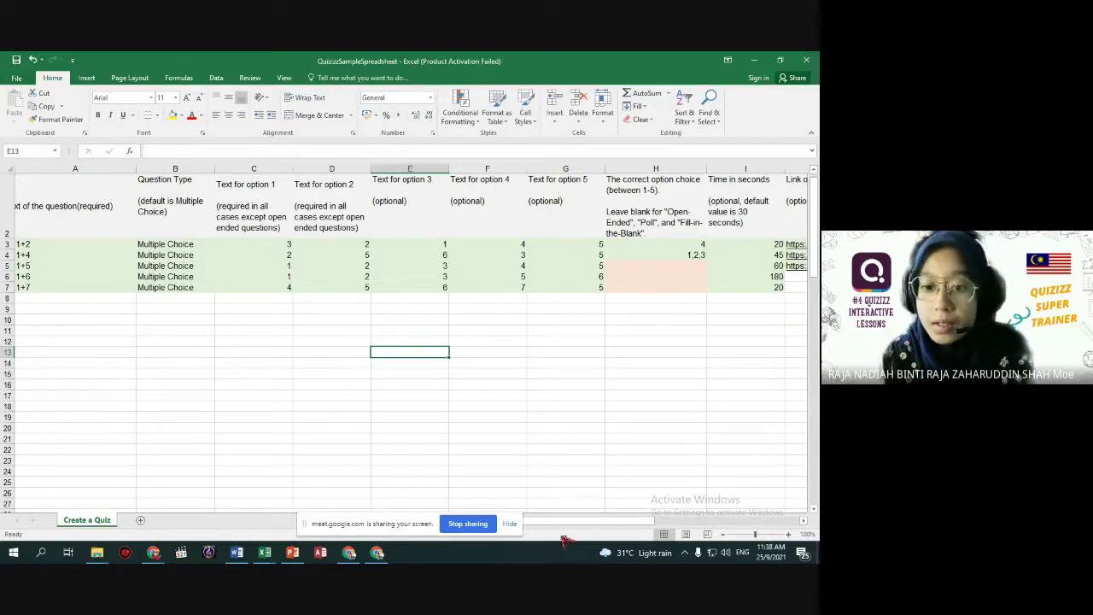
# Enter correct answer 1 in H3 and 2, 3, 1 in H5:H7.
pyautogui.click(510, 523)
pyautogui.moveTo(539, 524); pyautogui.dragTo(566, 527)
pyautogui.click(557, 244)
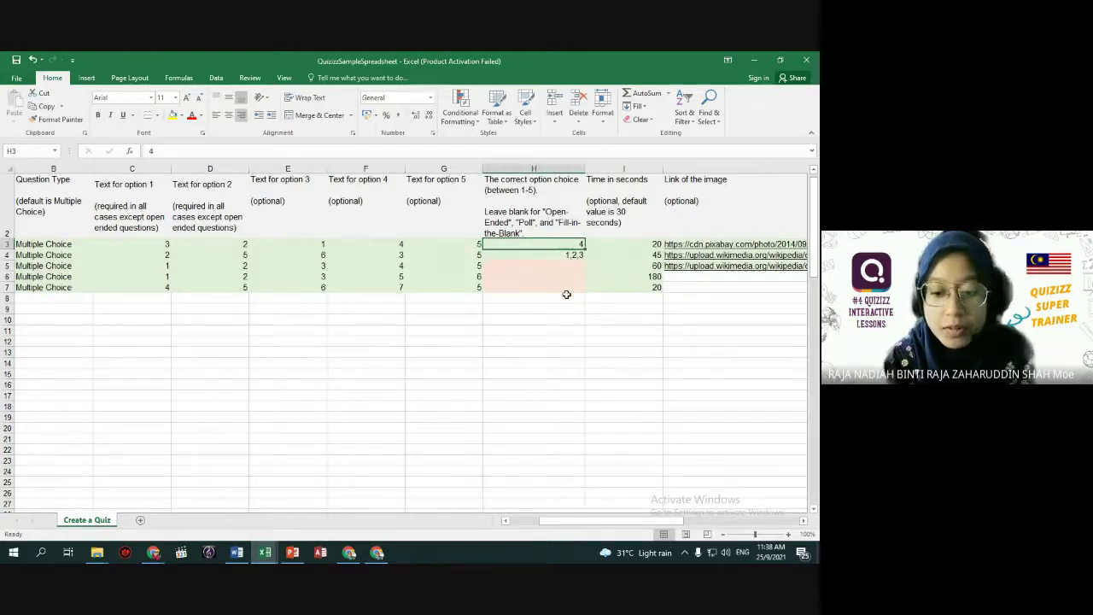
pyautogui.write('1')
pyautogui.press('Return')
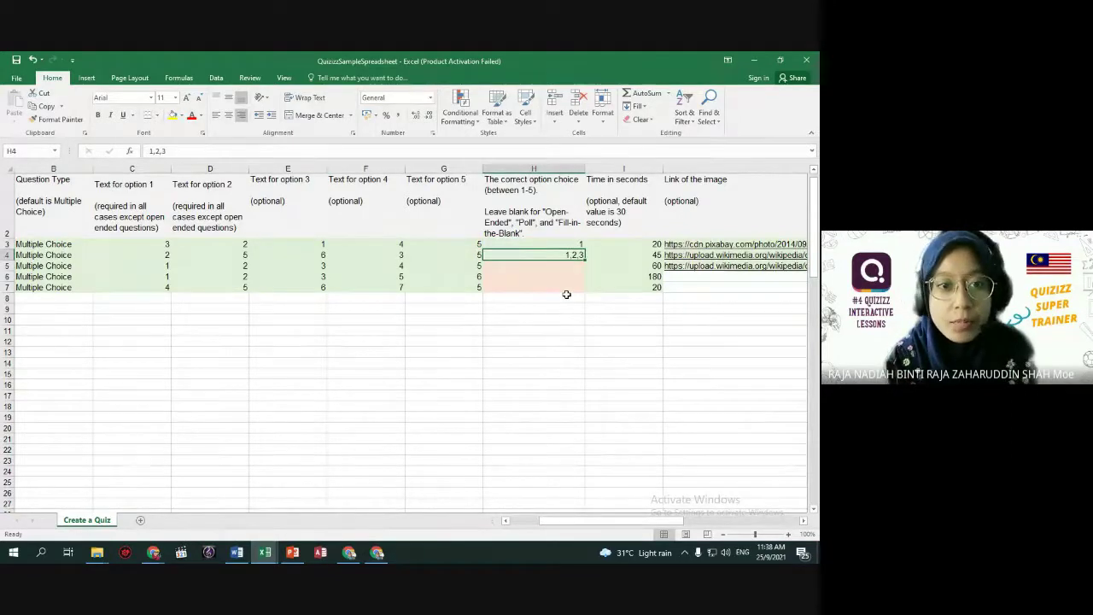
pyautogui.press('Return')
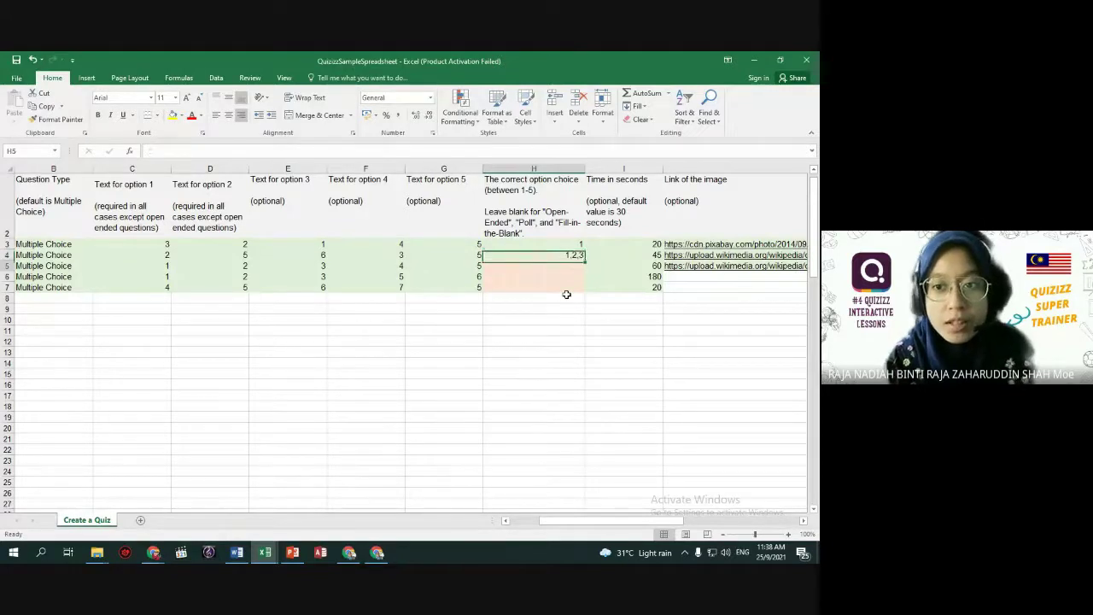
pyautogui.write('2')
pyautogui.press('Return')
pyautogui.write('3')
pyautogui.press('Return')
pyautogui.write('1')
pyautogui.press('Return')
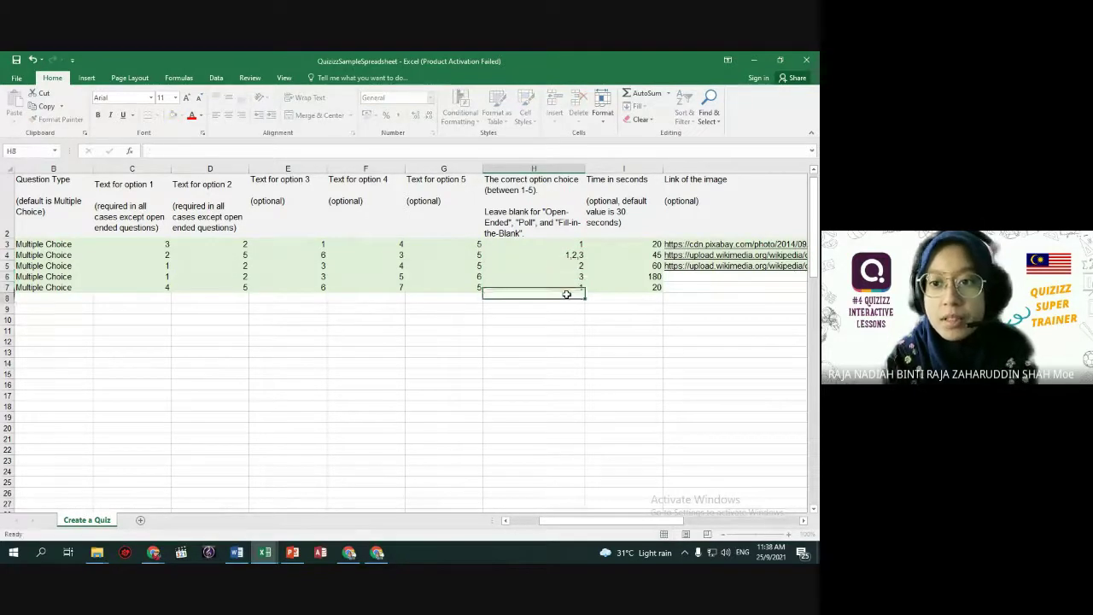
# Review the option columns against the correct answers in H3 and the multiple answers in H4.
pyautogui.click(133, 168)
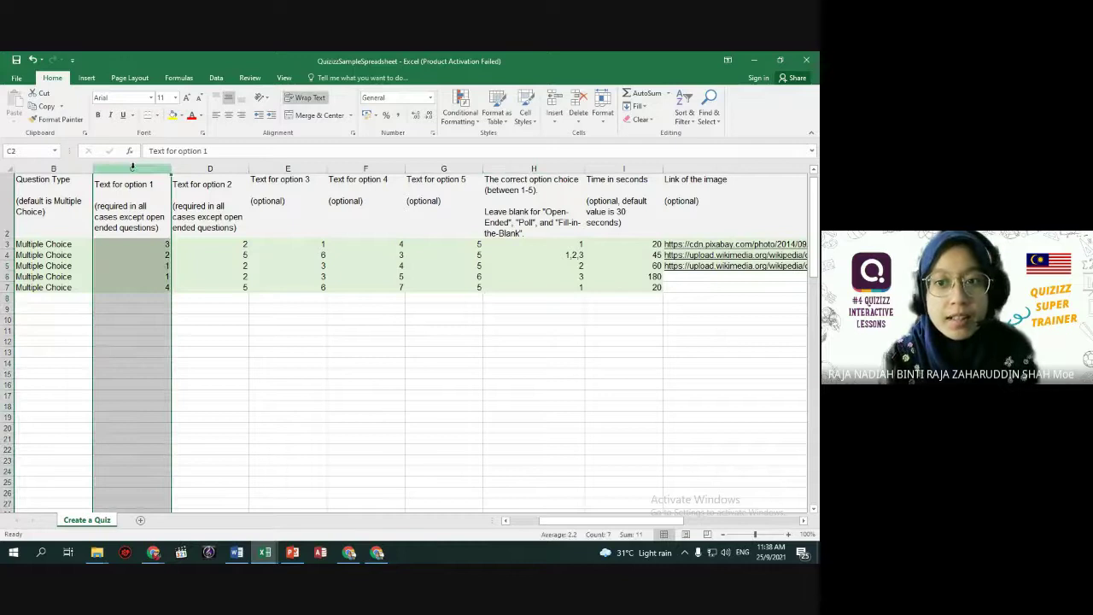
pyautogui.click(553, 244)
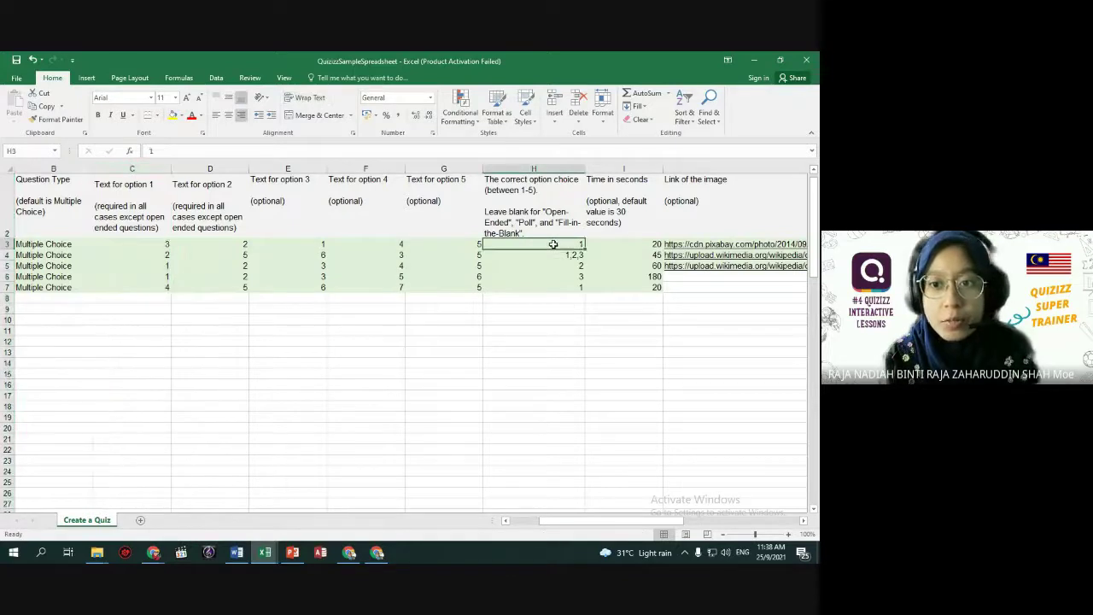
pyautogui.click(132, 168)
pyautogui.click(550, 256)
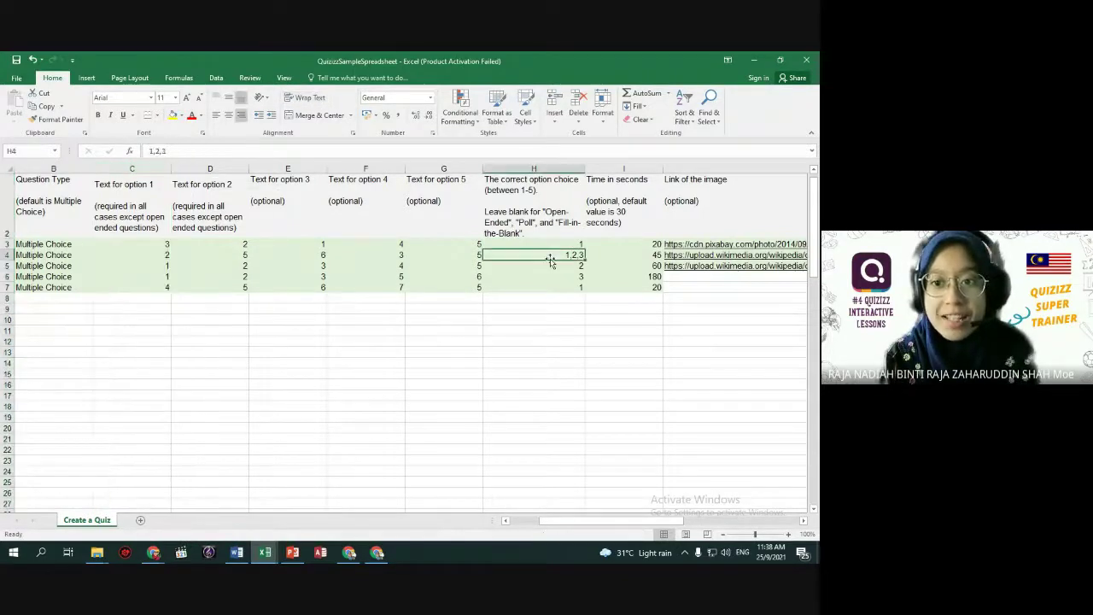
pyautogui.click(132, 168)
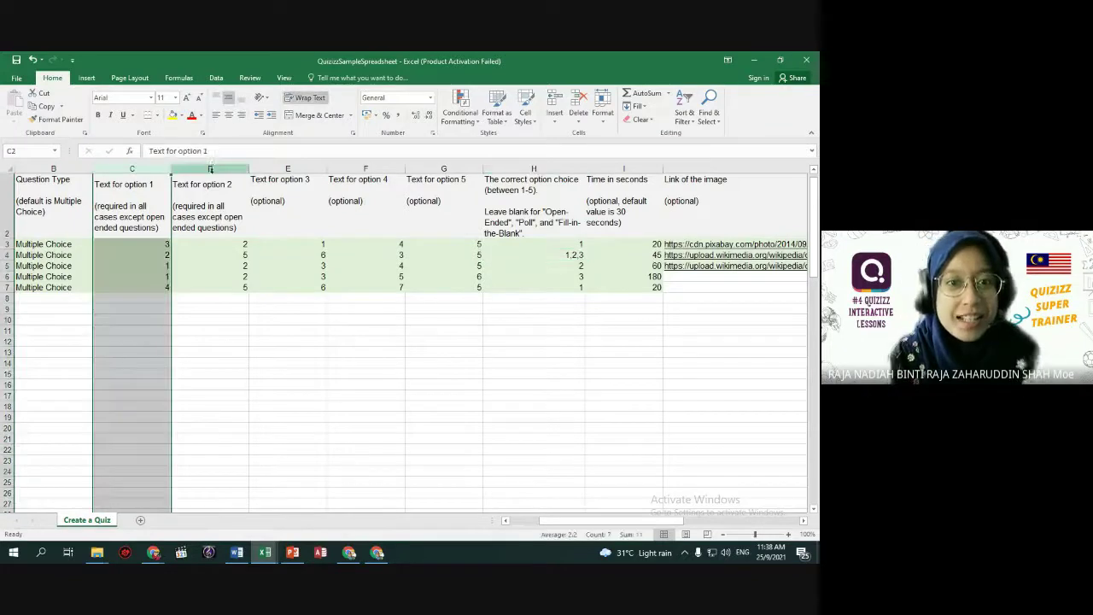
pyautogui.keyDown('ctrl'); pyautogui.click(210, 169); pyautogui.keyUp('ctrl')
pyautogui.keyDown('ctrl'); pyautogui.click(288, 168); pyautogui.keyUp('ctrl')
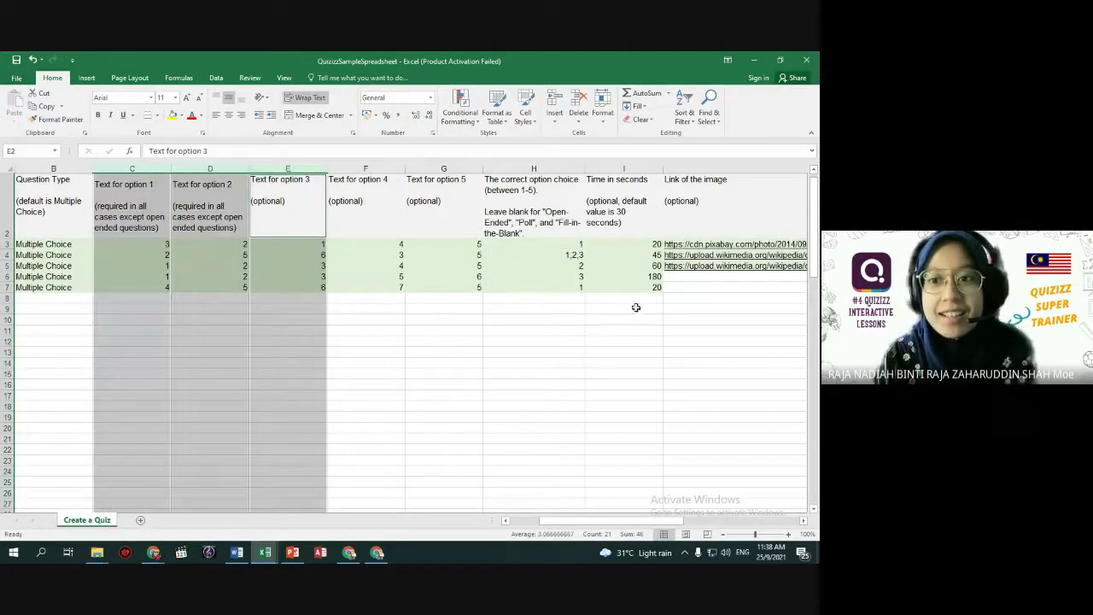
# Try a time of 5 in I3, then cancel the rejected value, restoring 20.
pyautogui.click(641, 244)
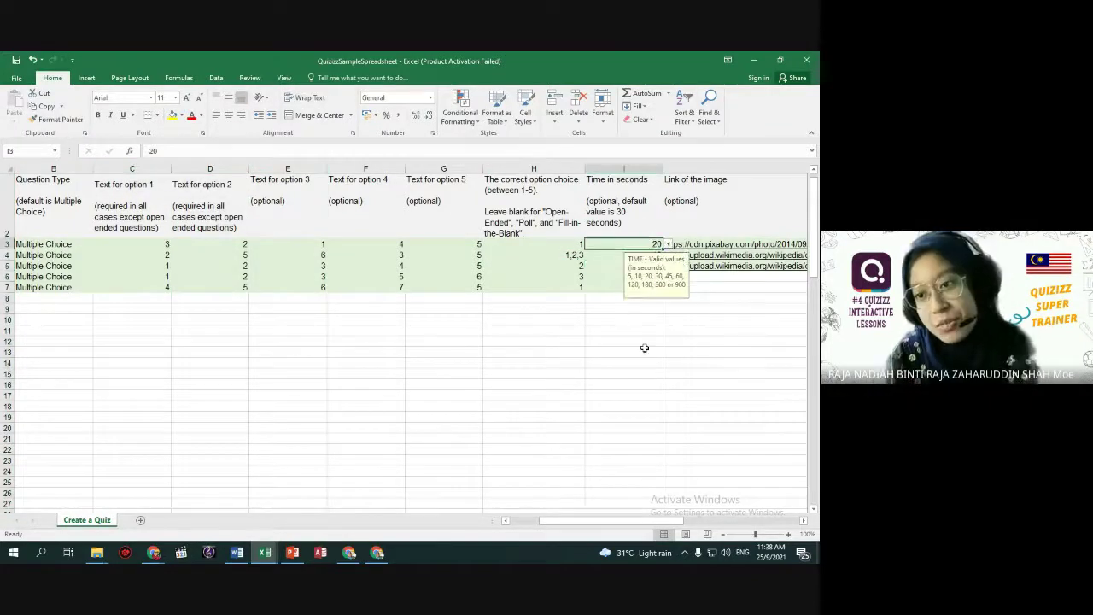
pyautogui.write('5')
pyautogui.press('Return')
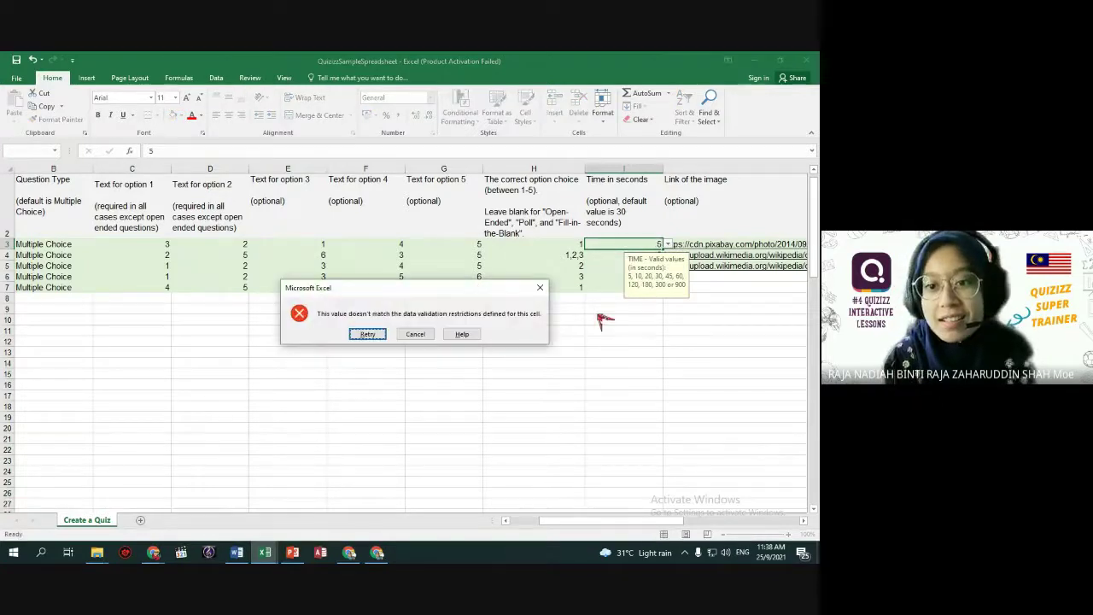
pyautogui.click(386, 334)
pyautogui.press('Return')
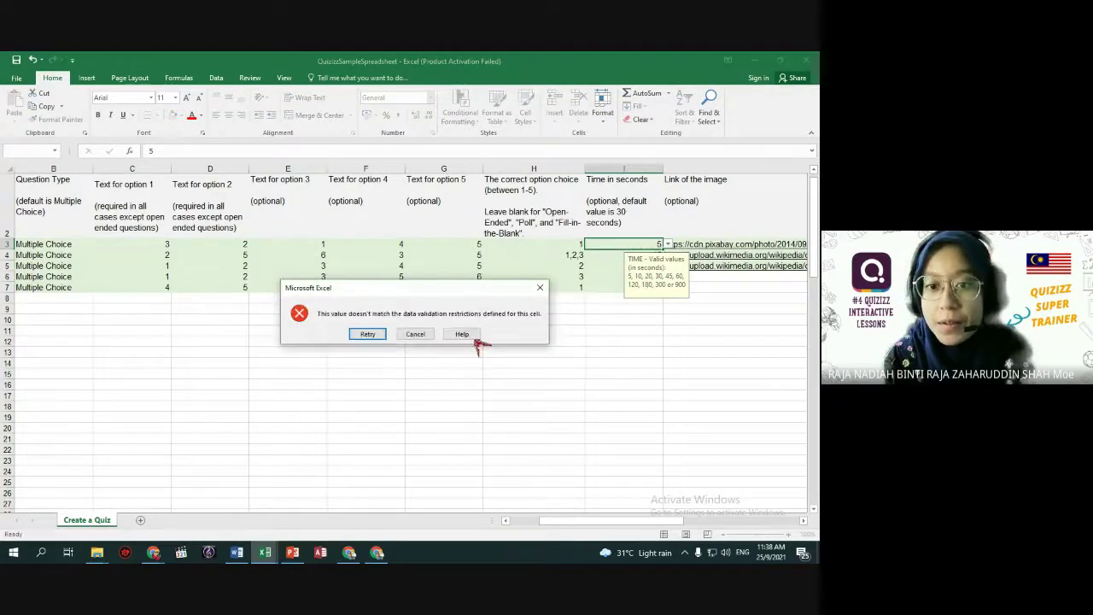
pyautogui.click(427, 334)
# Choose 10 seconds for I4 and 5 seconds for I5 from the time lists, then open the J3 image link.
pyautogui.click(667, 244)
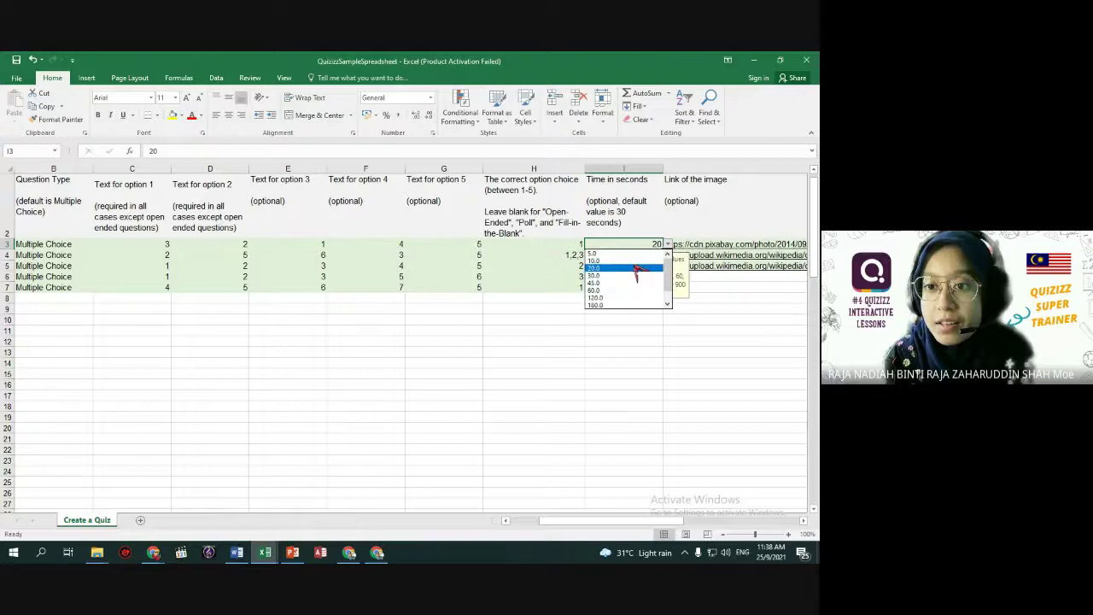
pyautogui.click(614, 256)
pyautogui.click(667, 254)
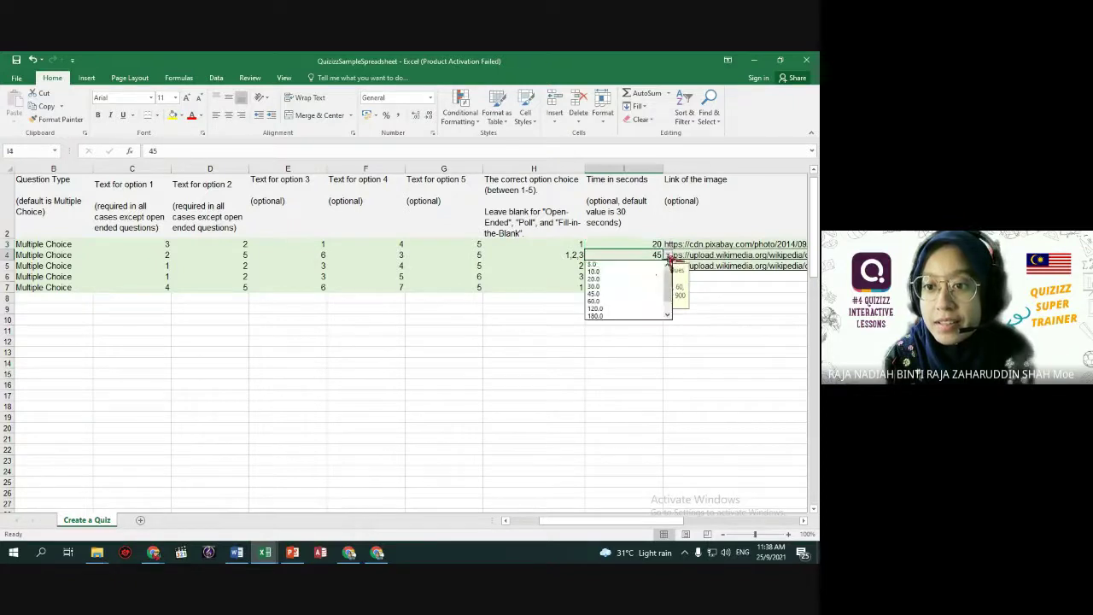
pyautogui.click(602, 273)
pyautogui.click(632, 265)
pyautogui.click(668, 266)
pyautogui.click(640, 280)
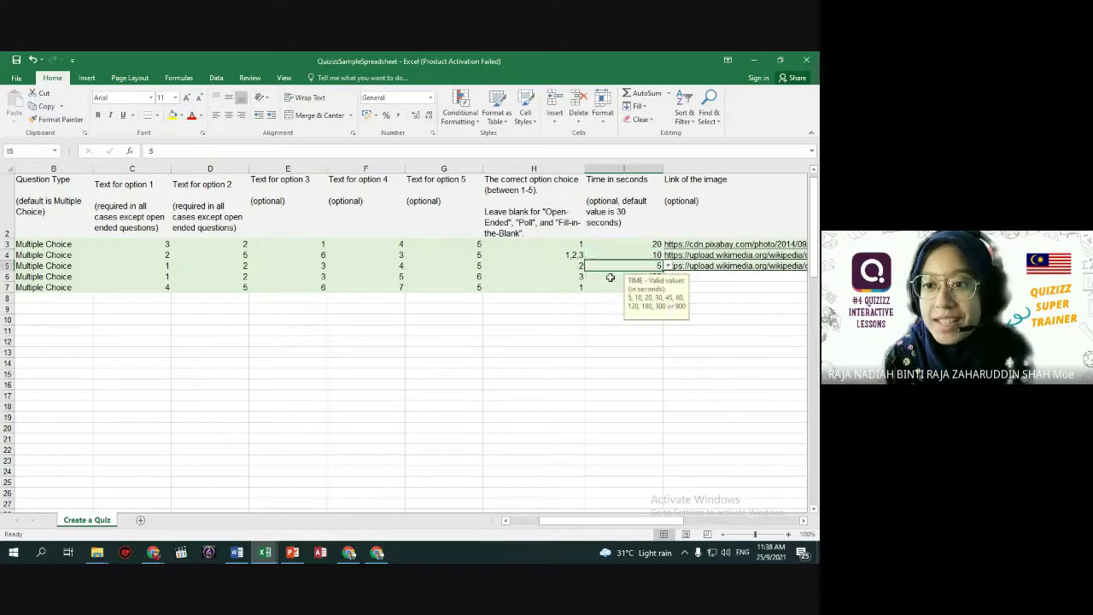
pyautogui.press('Return')
pyautogui.click(727, 237)
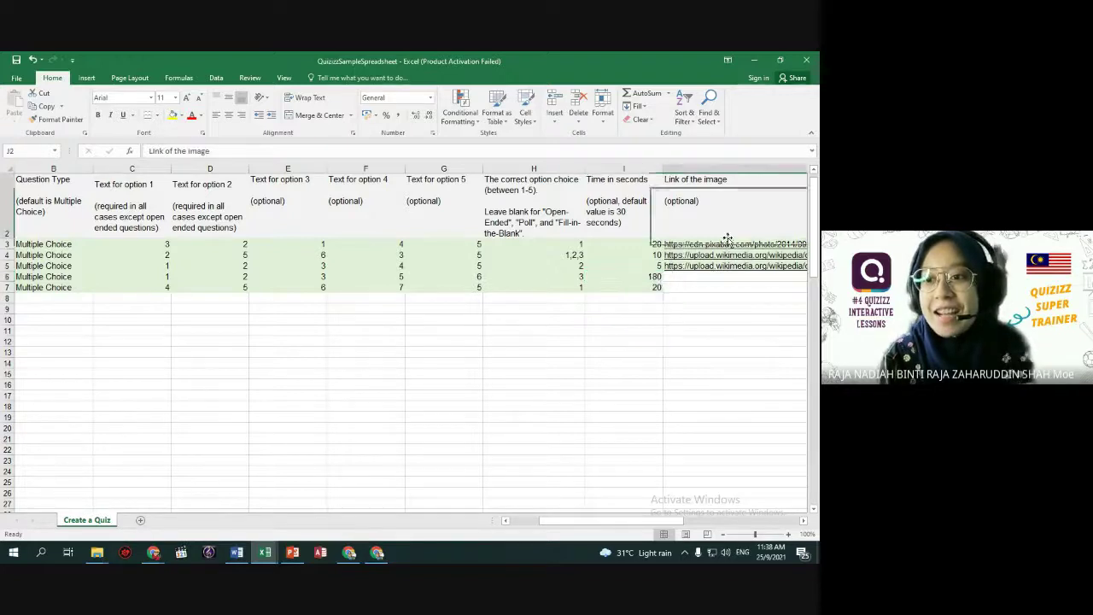
pyautogui.click(728, 245)
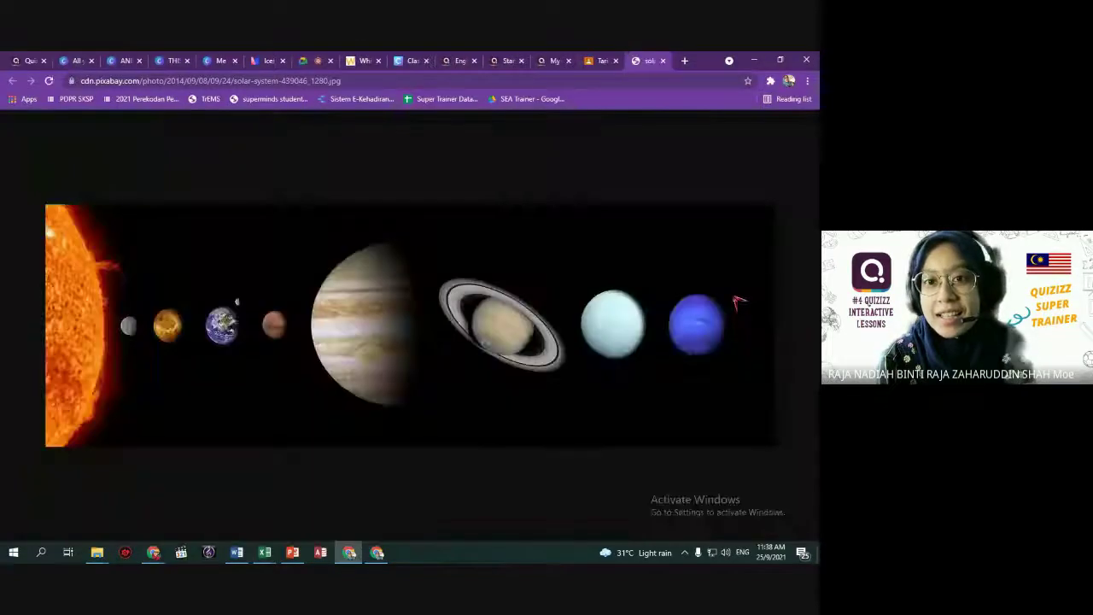
# Close the solar-system image tab and bring the QuizizzSampleSpreadsheet workbook back in front.
pyautogui.click(662, 60)
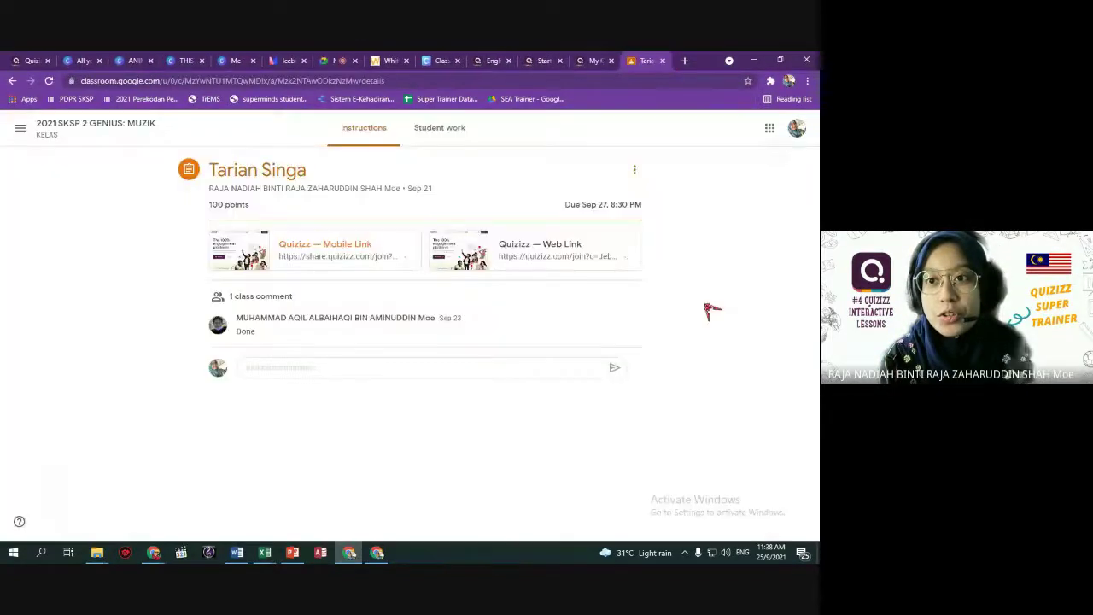
pyautogui.click(39, 63)
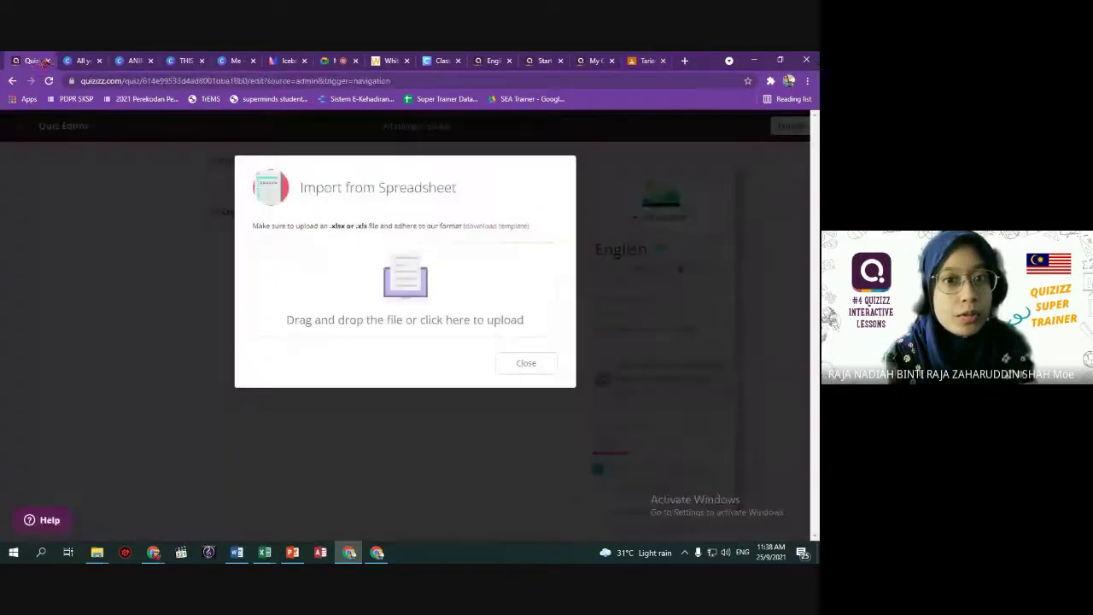
pyautogui.moveTo(265, 552)
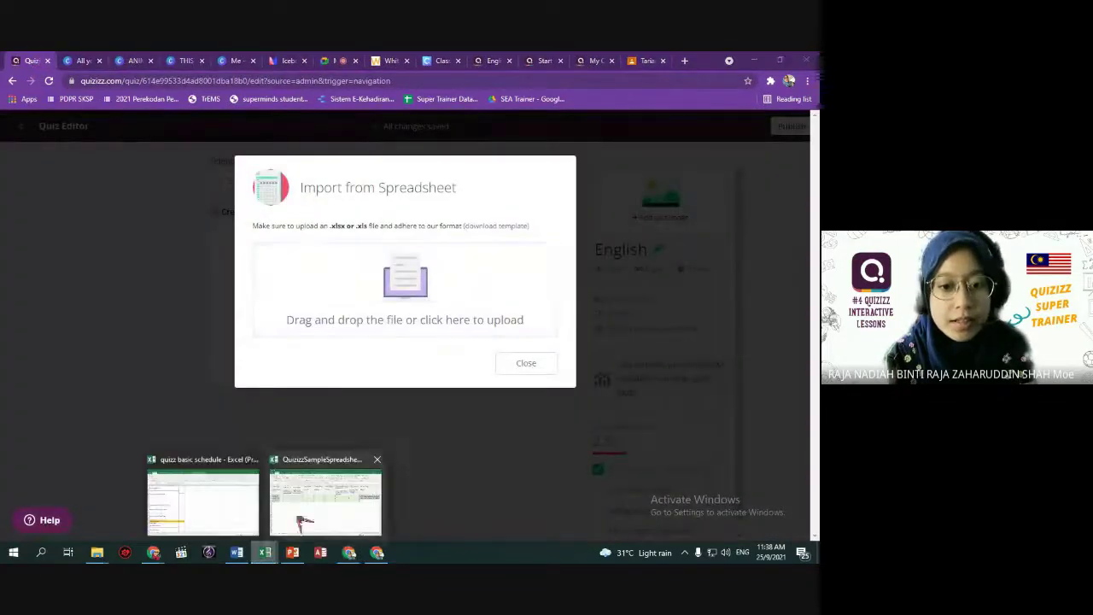
pyautogui.click(297, 527)
pyautogui.click(354, 379)
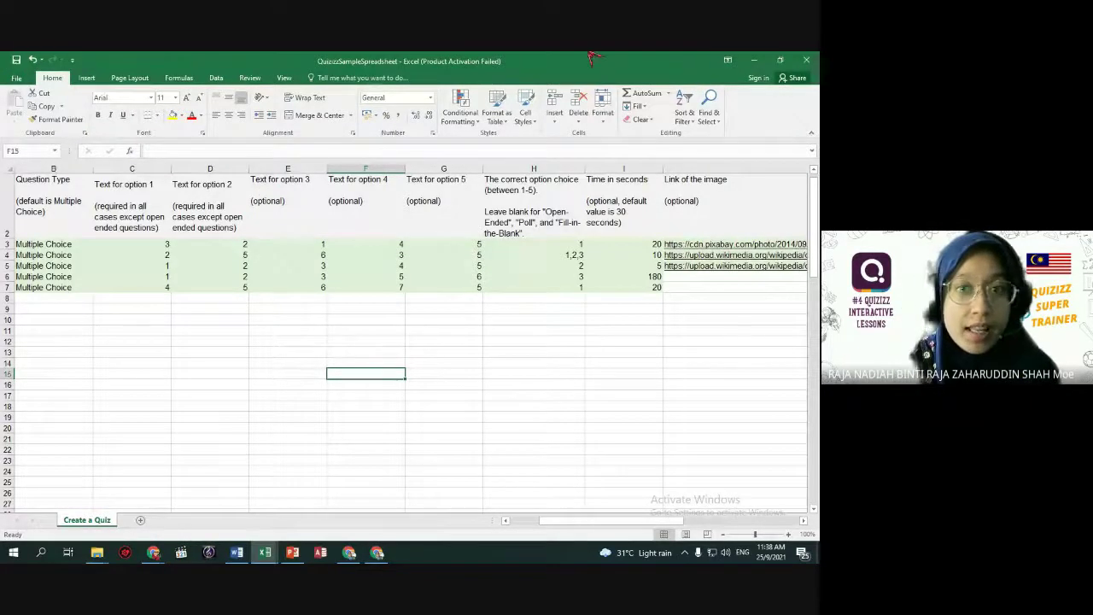
# Close the workbook and upload QuizizzSampleSpreadsheet from Downloads into the import dialog.
pyautogui.click(806, 59)
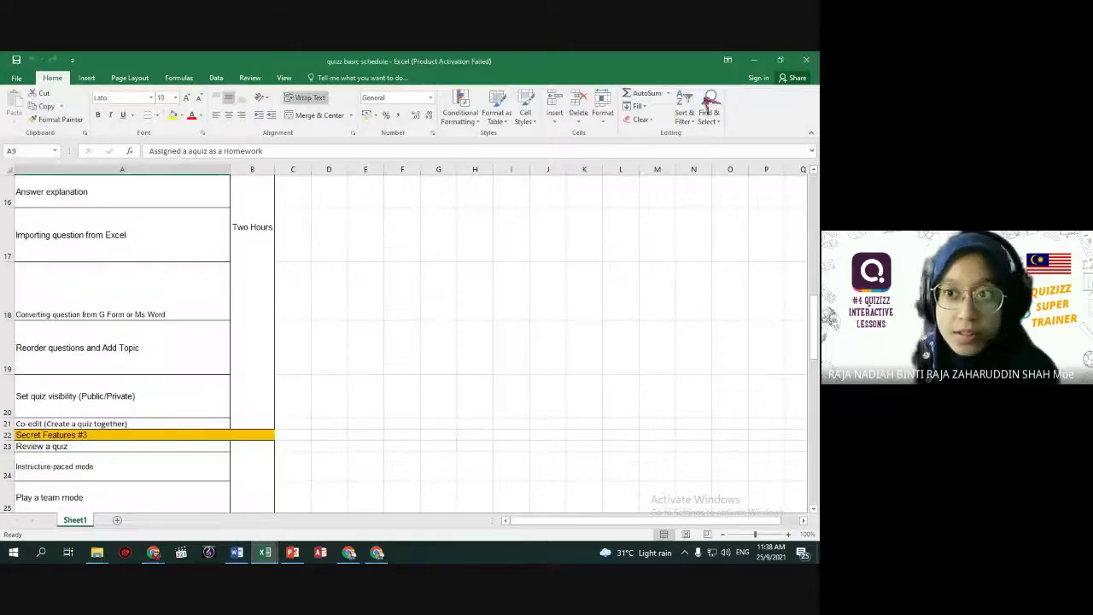
pyautogui.click(753, 60)
pyautogui.click(415, 306)
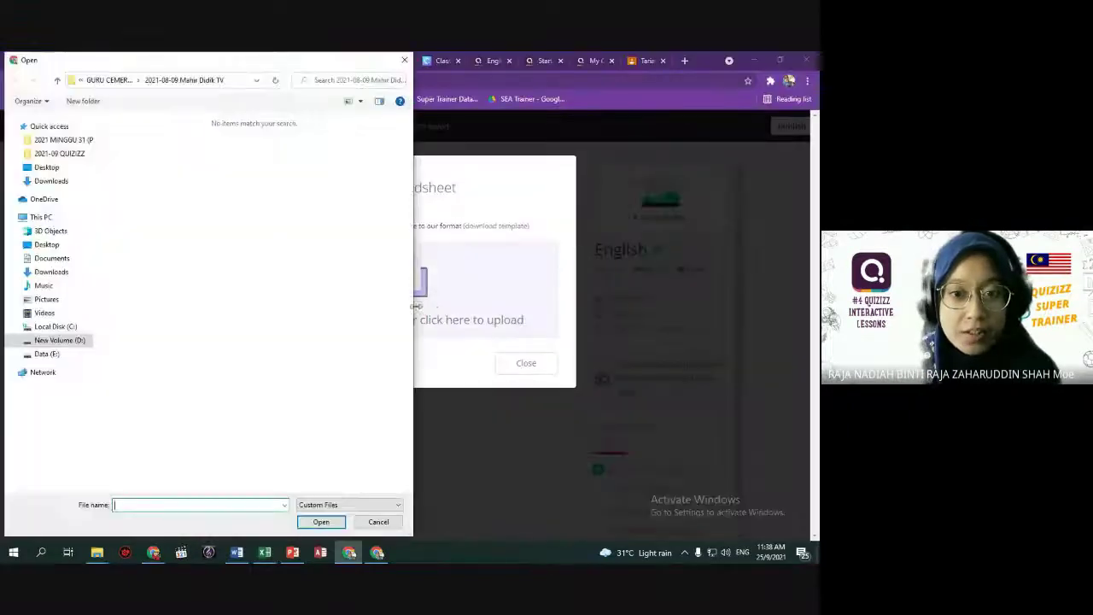
pyautogui.click(51, 181)
pyautogui.click(156, 196)
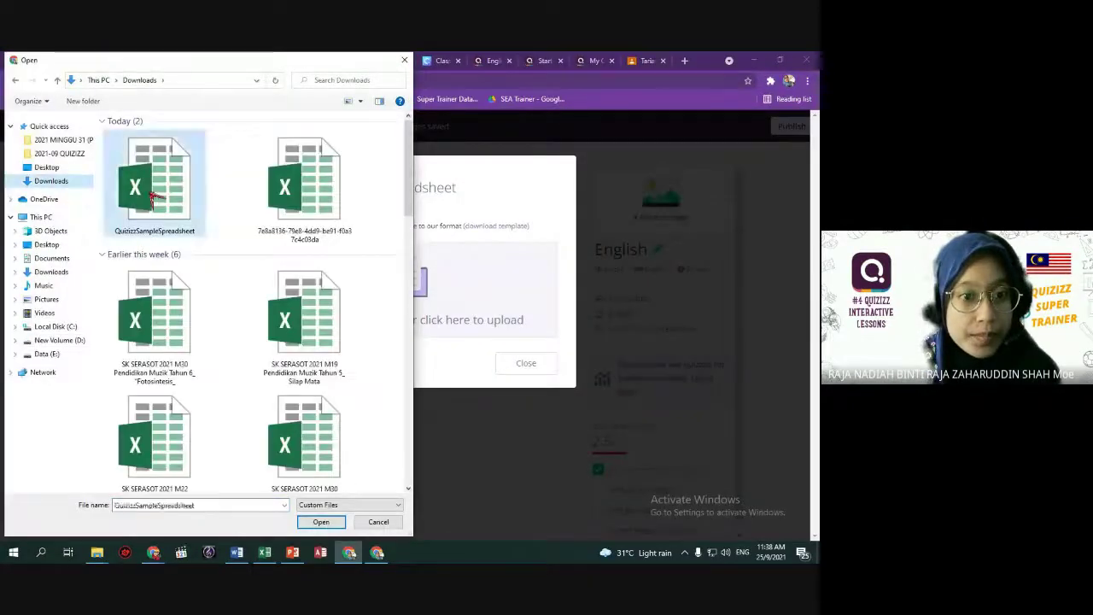
pyautogui.doubleClick(156, 197)
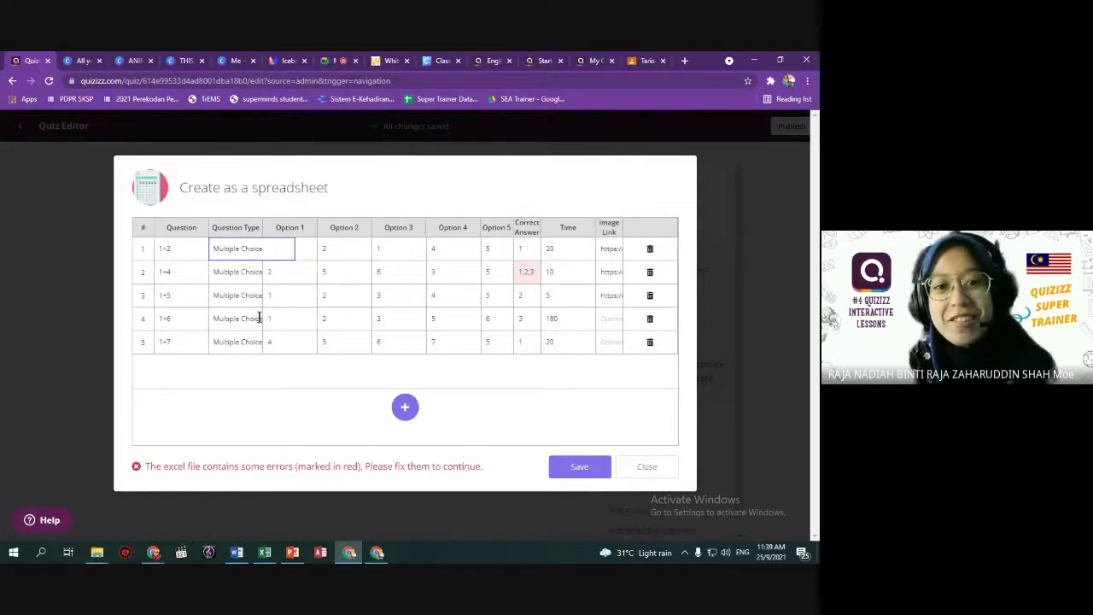
# Keep question 1's Option 1 as 3, delete the invalid 1+4 question, and save the import.
pyautogui.click(291, 249)
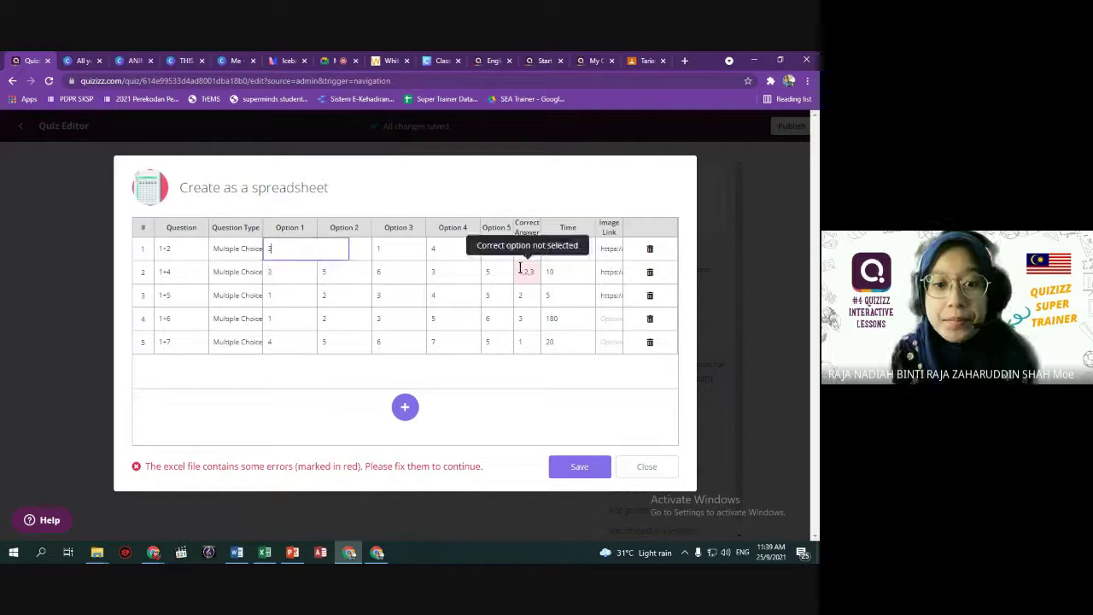
pyautogui.click(579, 470)
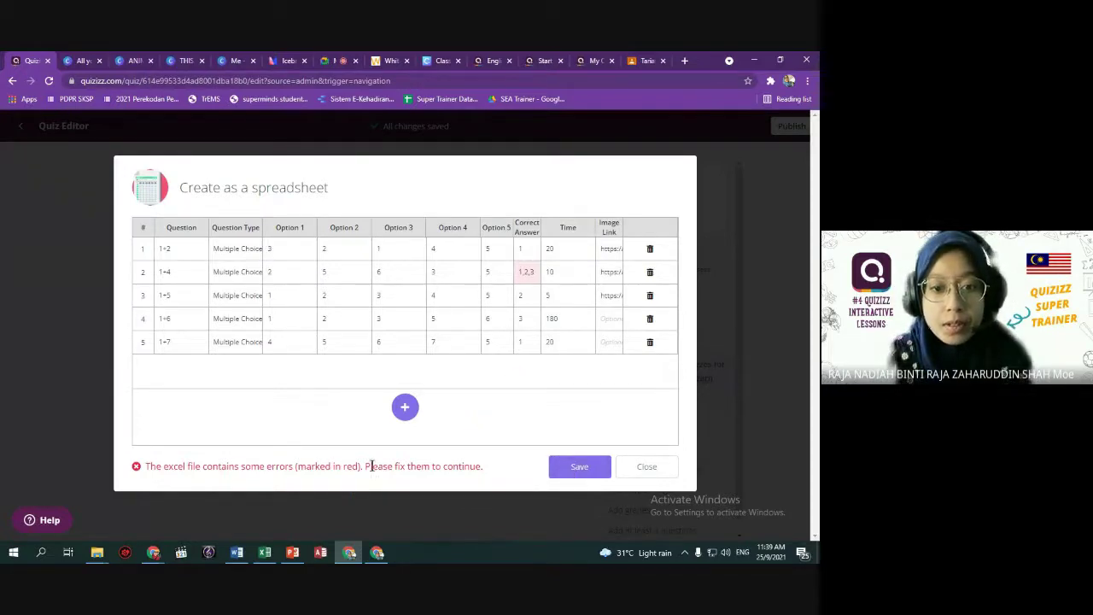
pyautogui.moveTo(527, 274)
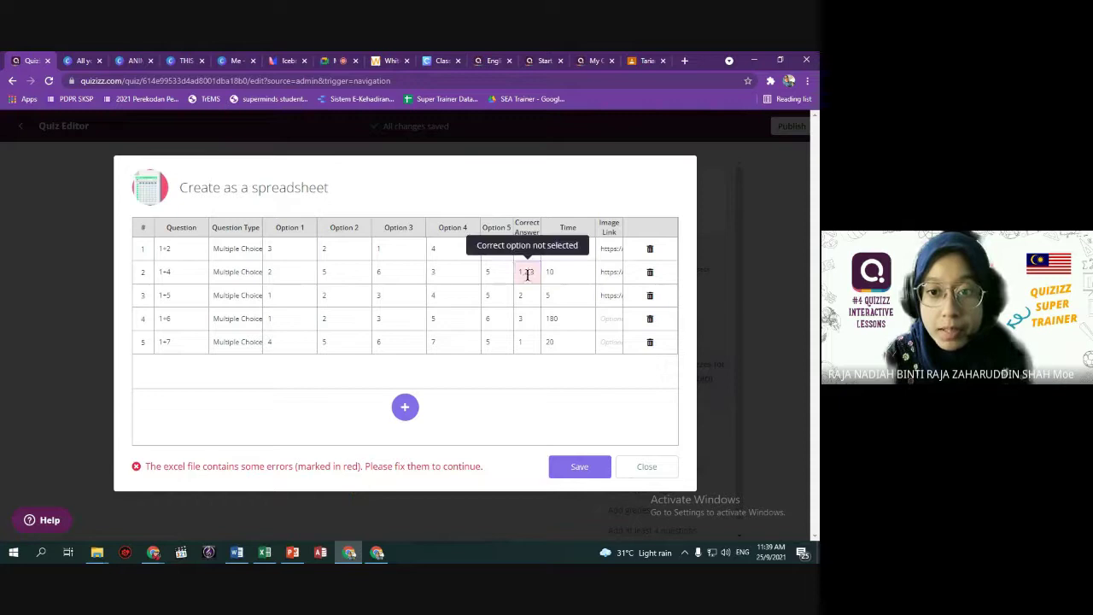
pyautogui.click(650, 272)
pyautogui.click(580, 467)
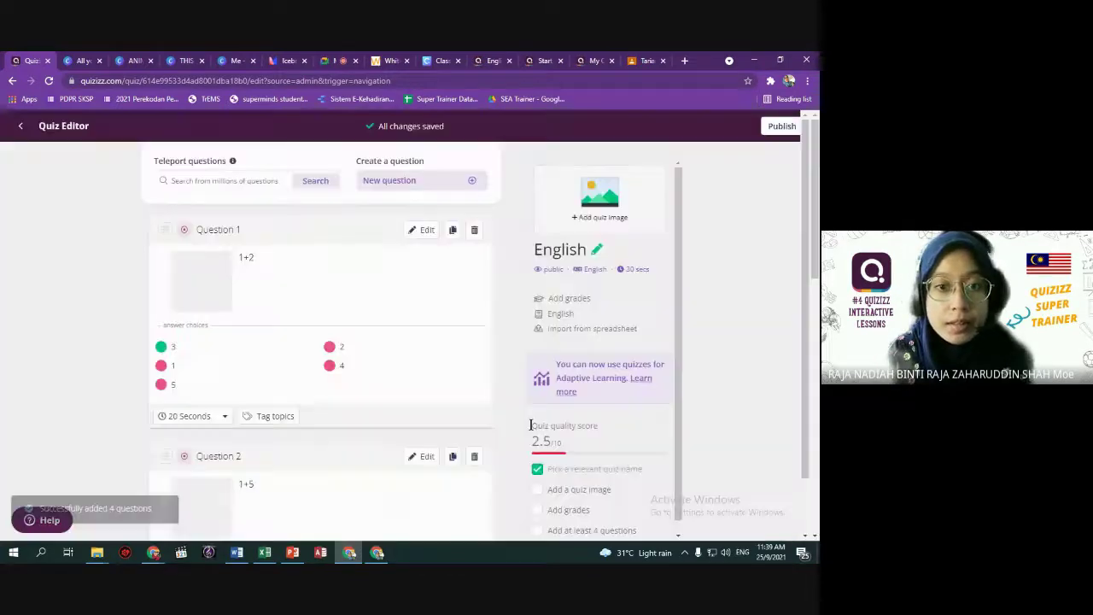
# Reopen Import from spreadsheet and check the 'Play a team mode' topic in the Excel spreadsheet.
pyautogui.scroll(-3, 414, 404)
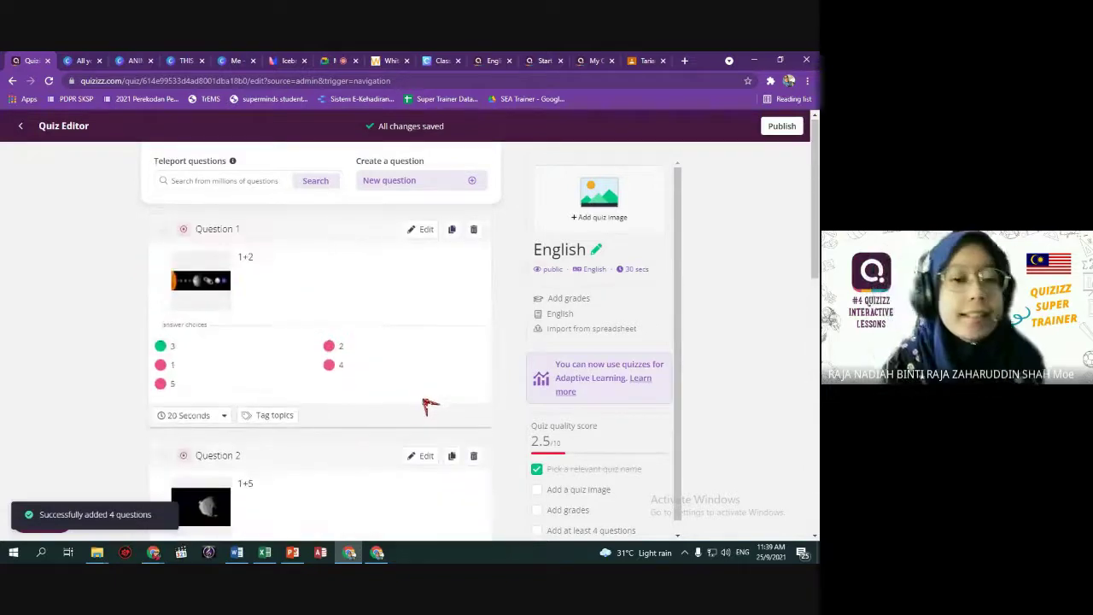
pyautogui.scroll(-2, 414, 404)
pyautogui.scroll(5, 429, 411)
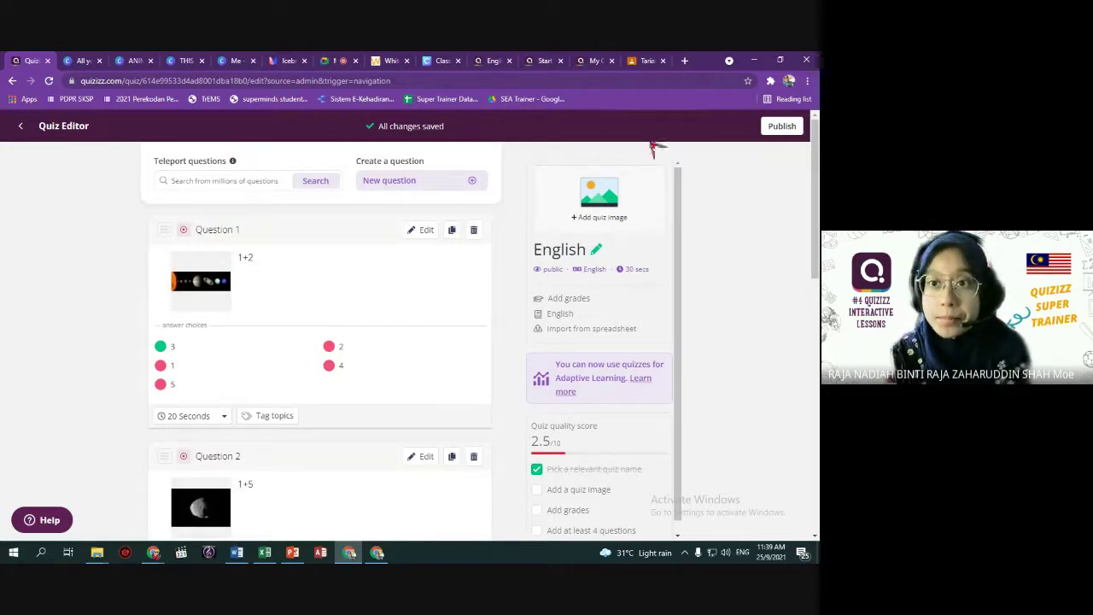
pyautogui.click(603, 329)
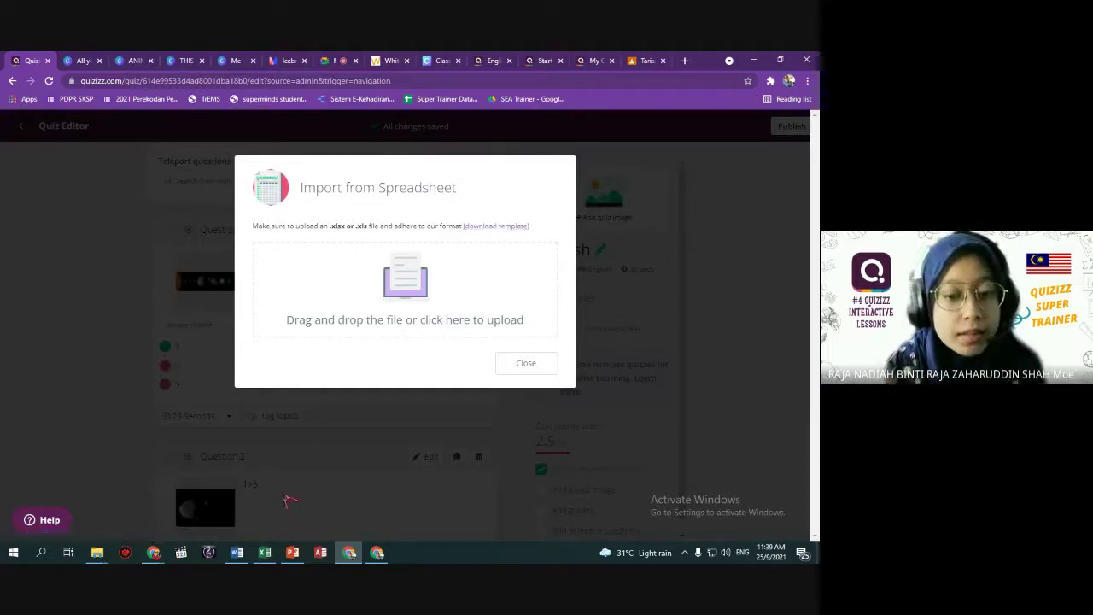
pyautogui.click(264, 552)
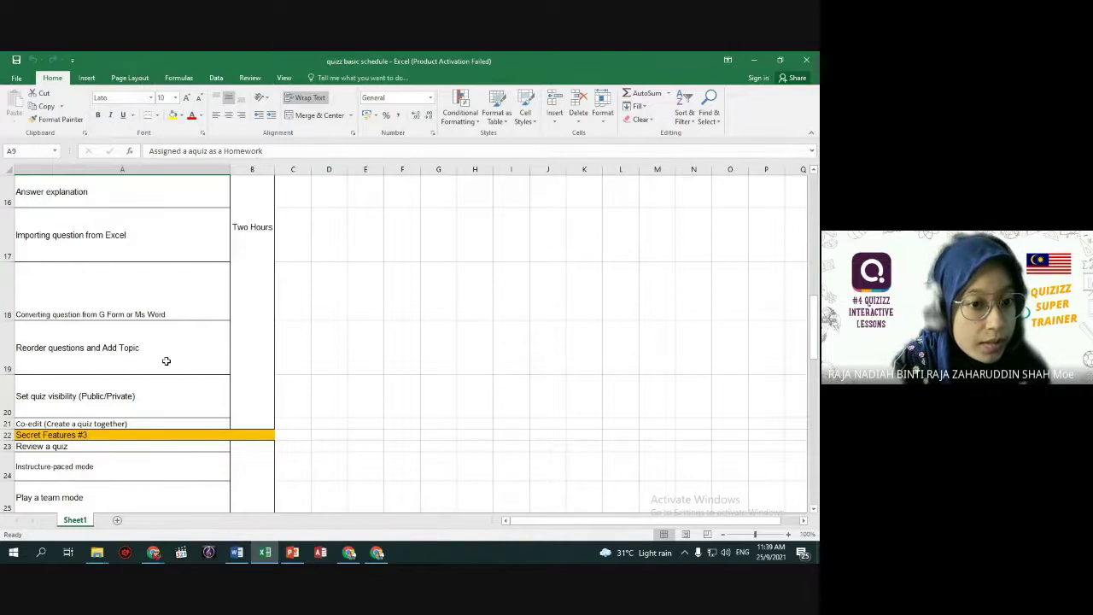
pyautogui.scroll(-1, 166, 361)
pyautogui.scroll(-1, 166, 361)
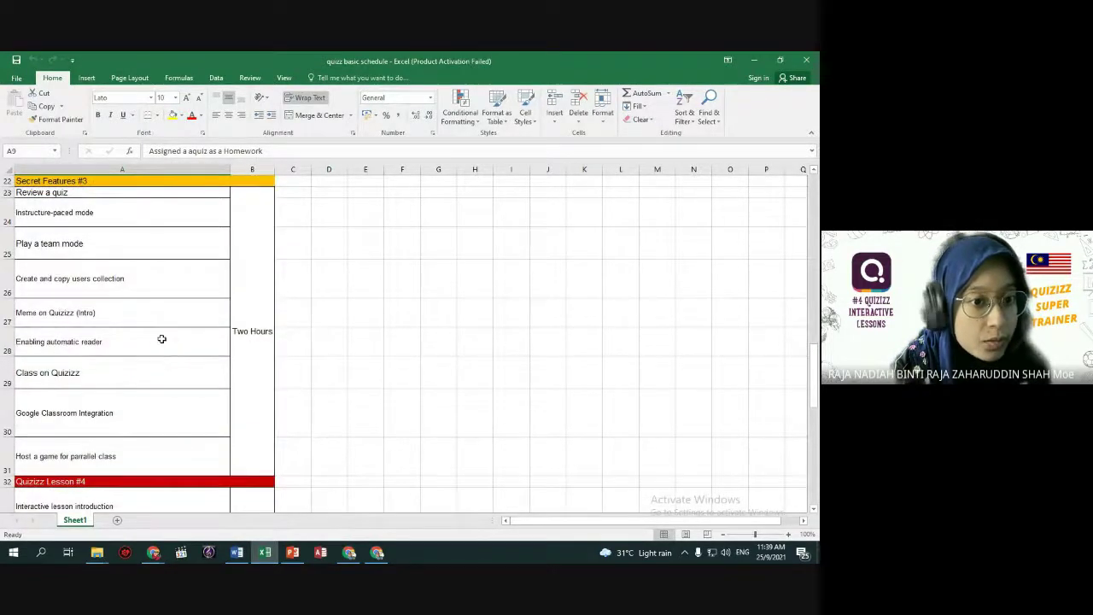
pyautogui.click(100, 254)
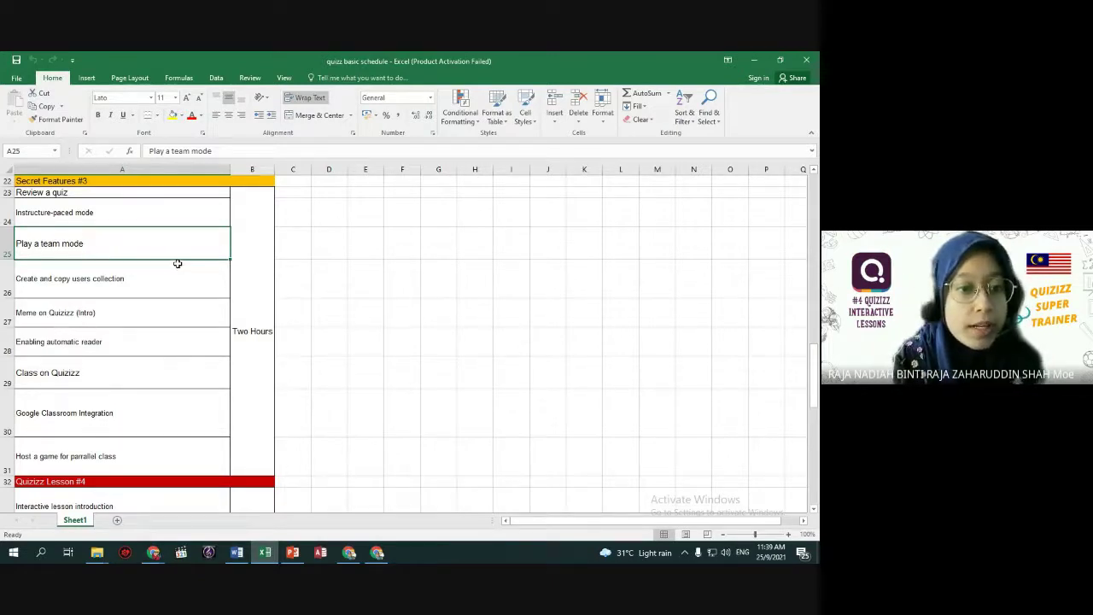
# Dismiss the spreadsheet import window and exit the English quiz editor.
pyautogui.hotkey('alt', 'Tab')
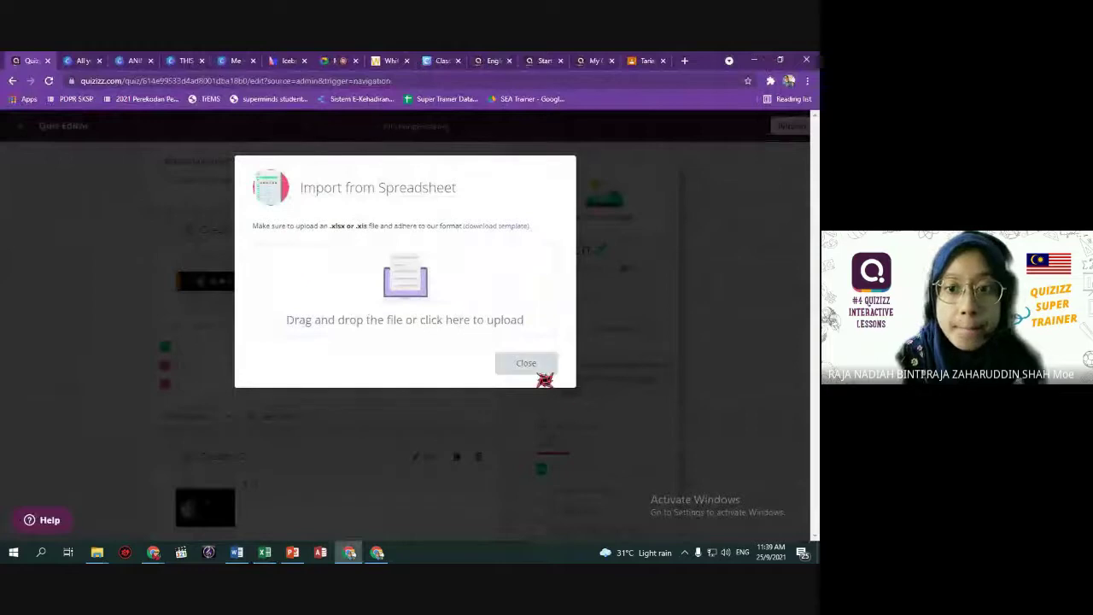
pyautogui.click(533, 365)
pyautogui.click(19, 129)
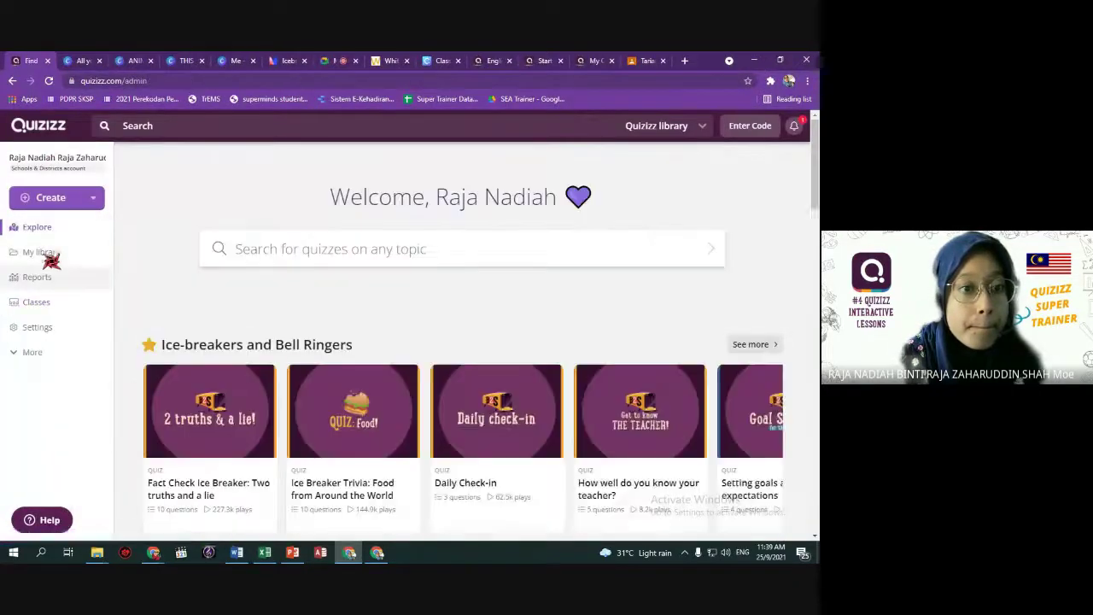
# Open the Sambungkan Lirik Lagu Rakyat Ini quiz from My library and begin live game setup.
pyautogui.click(48, 256)
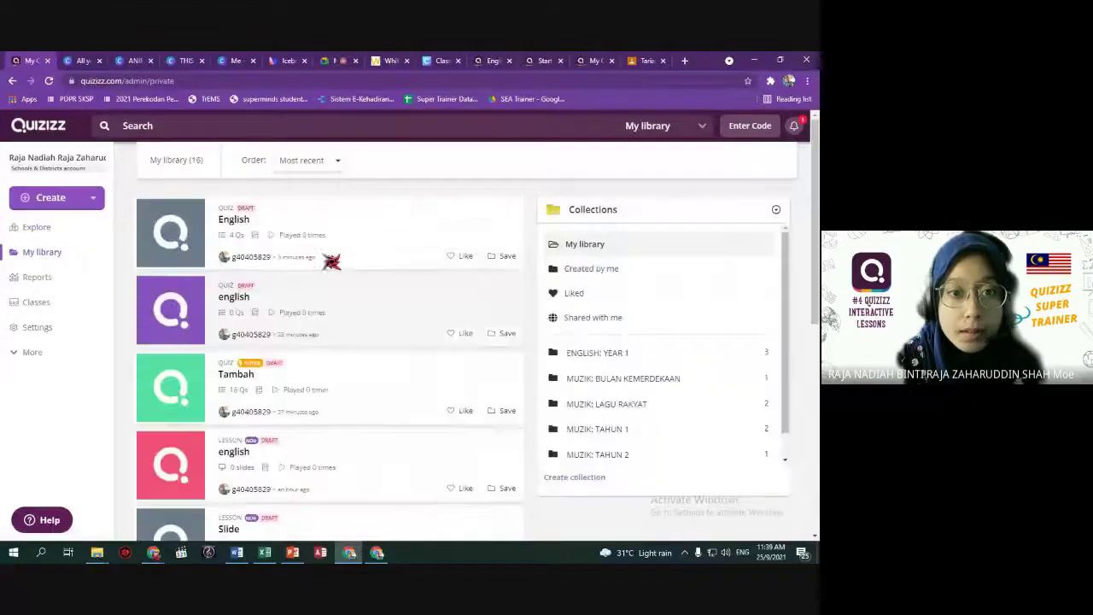
pyautogui.scroll(-10, 341, 402)
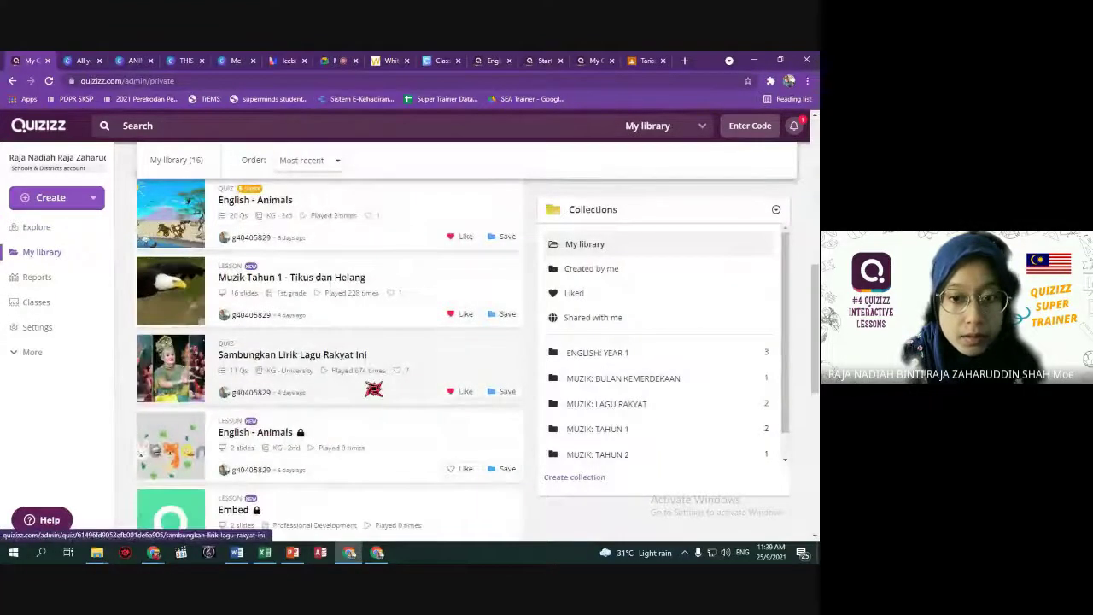
pyautogui.click(413, 372)
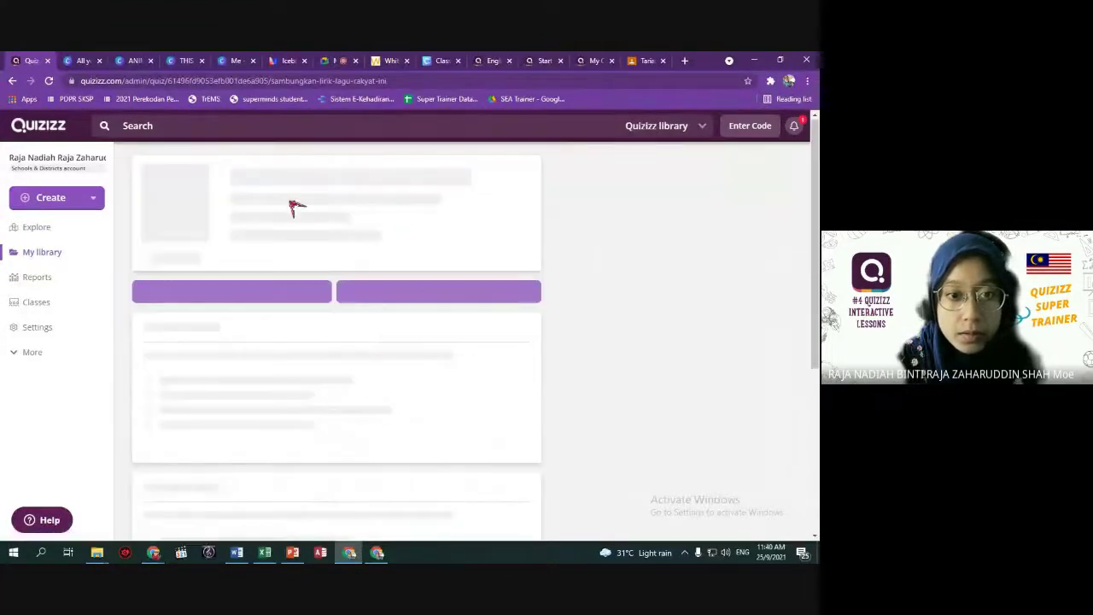
pyautogui.click(245, 359)
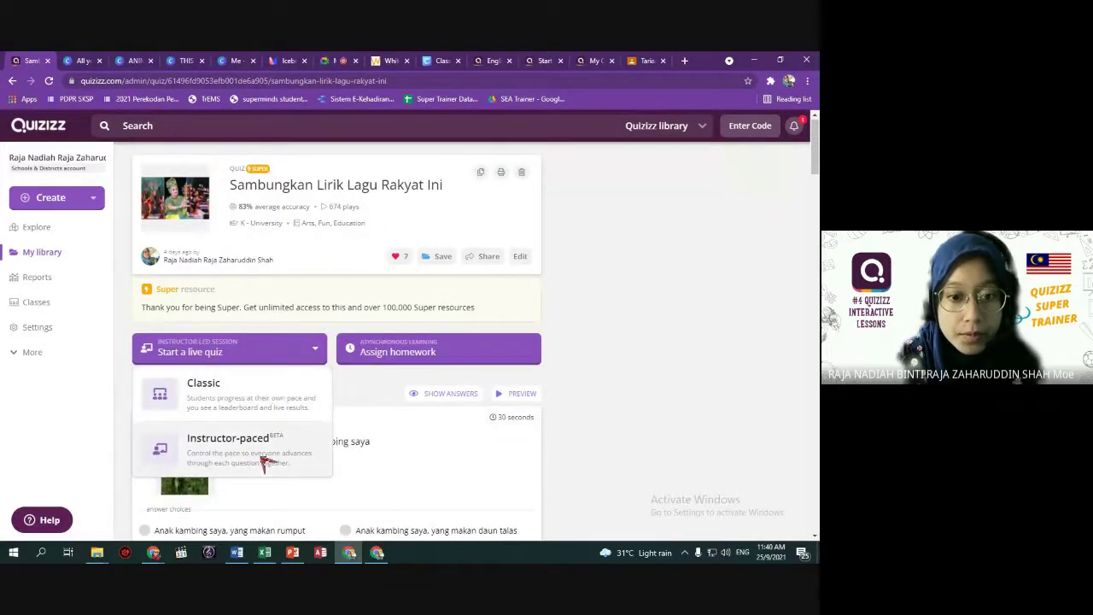
pyautogui.click(254, 408)
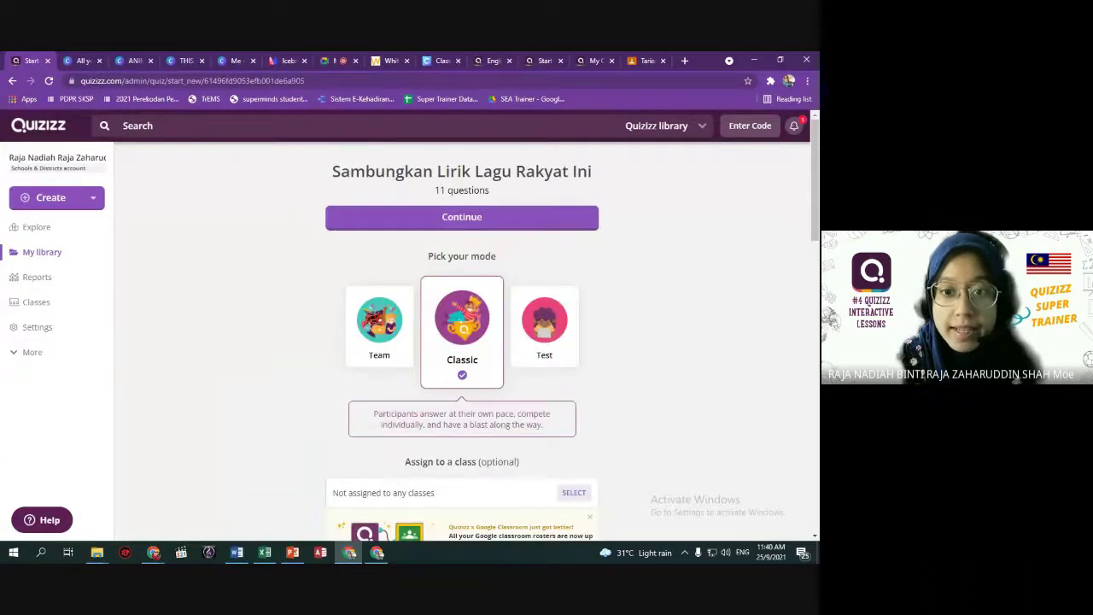
# Choose Team mode for the Sambungkan Lirik Lagu Rakyat Ini game and launch its lobby.
pyautogui.click(383, 339)
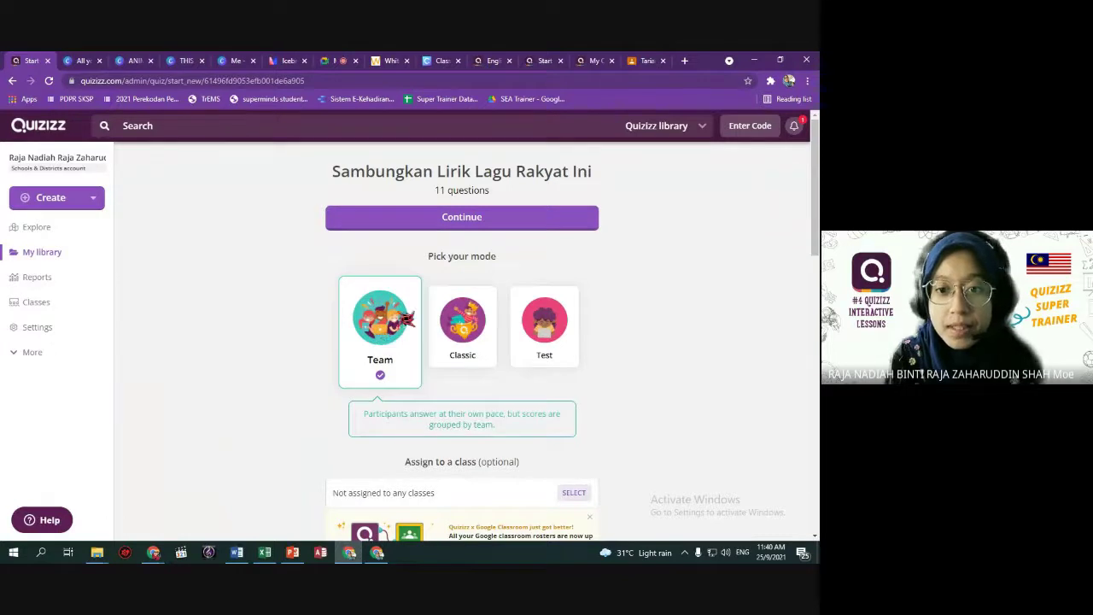
pyautogui.click(475, 318)
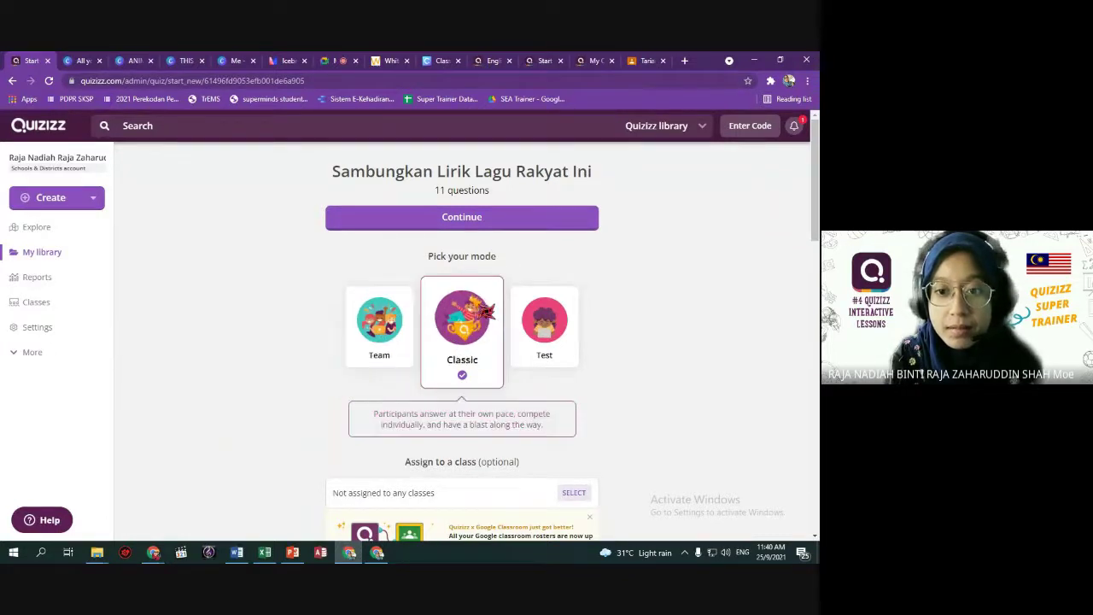
pyautogui.click(552, 336)
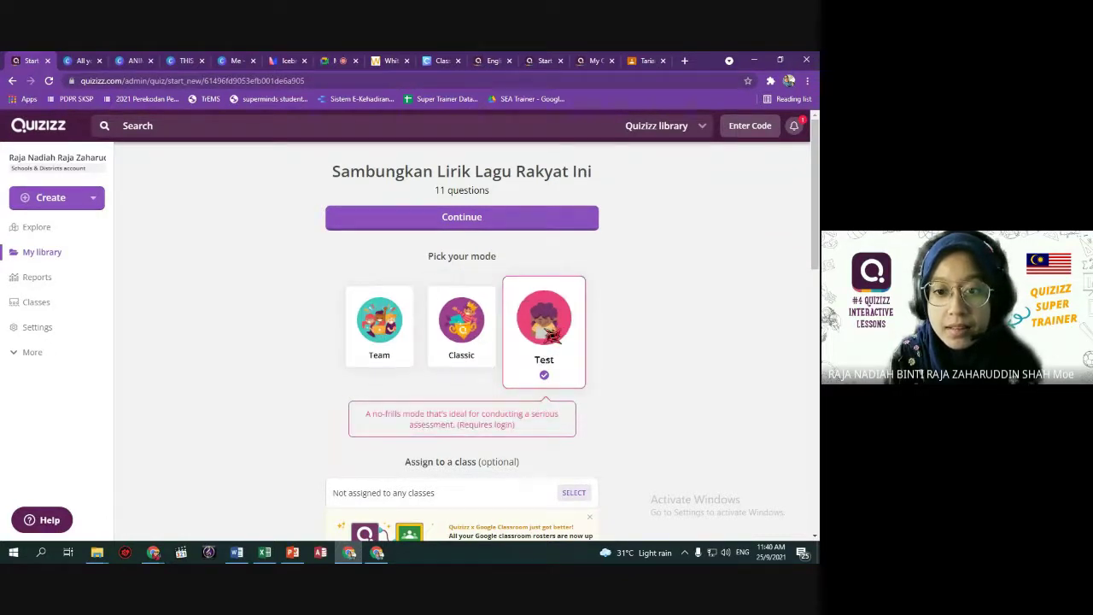
pyautogui.click(386, 332)
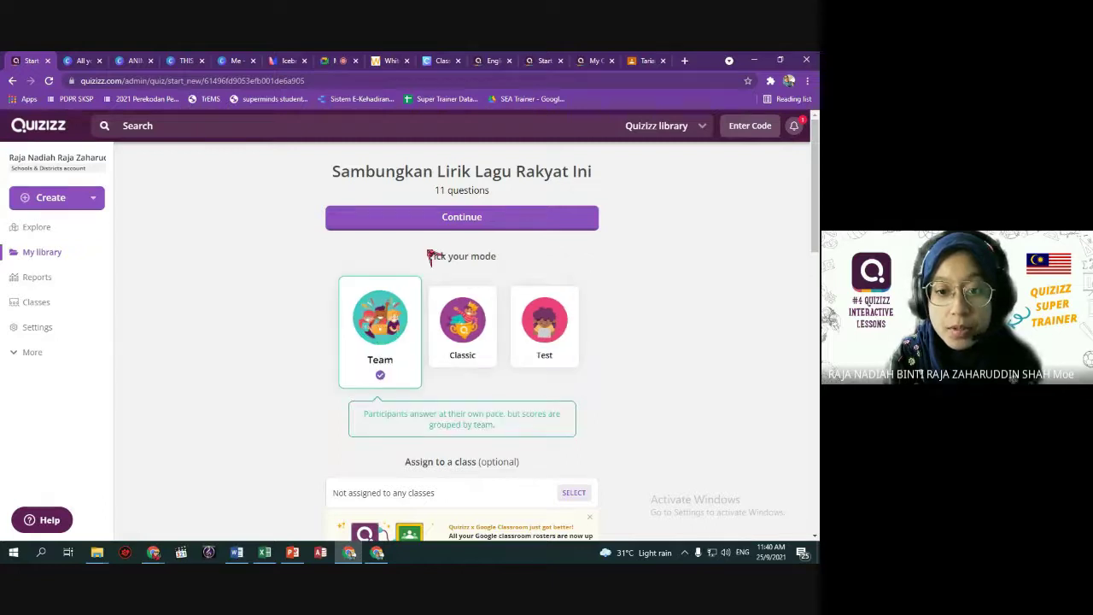
pyautogui.click(447, 219)
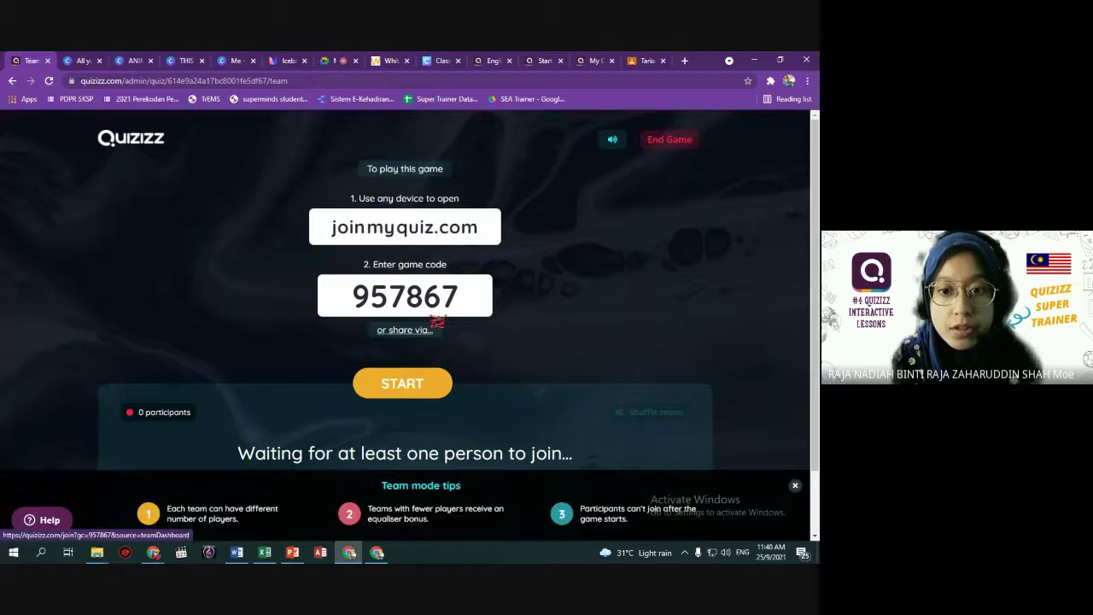
# Dismiss the sharing options and copy the joinmyquiz.com join link address.
pyautogui.click(417, 331)
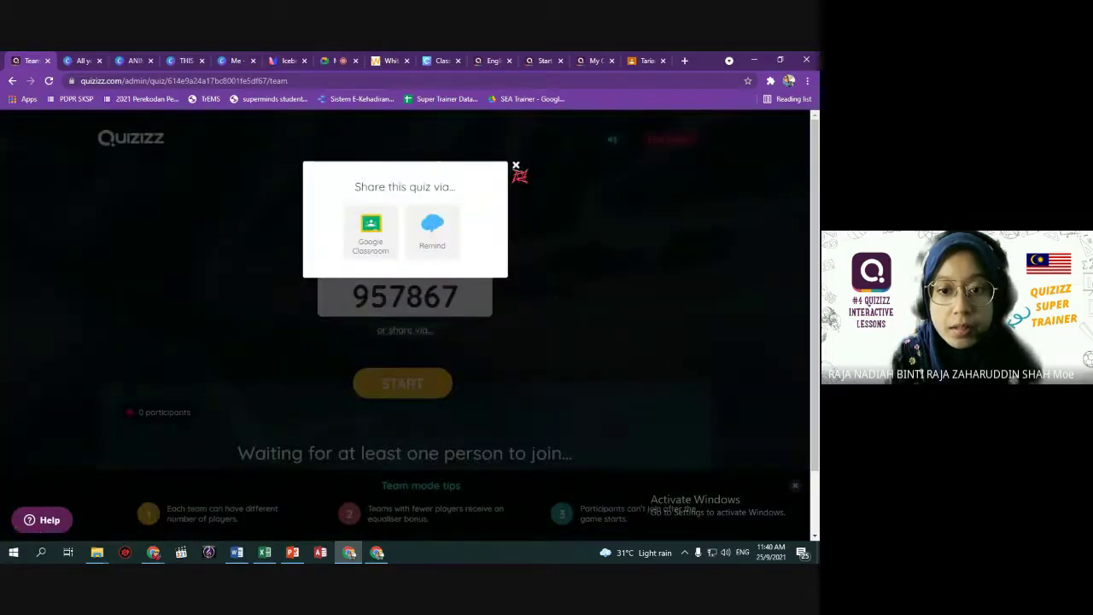
pyautogui.click(515, 165)
pyautogui.rightClick(430, 228)
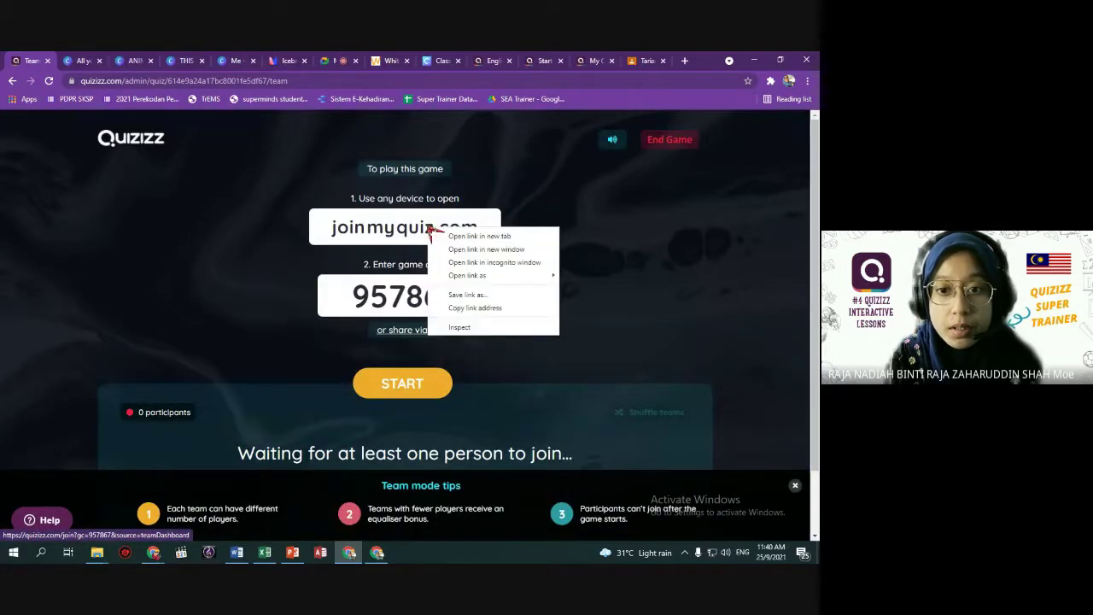
pyautogui.click(495, 308)
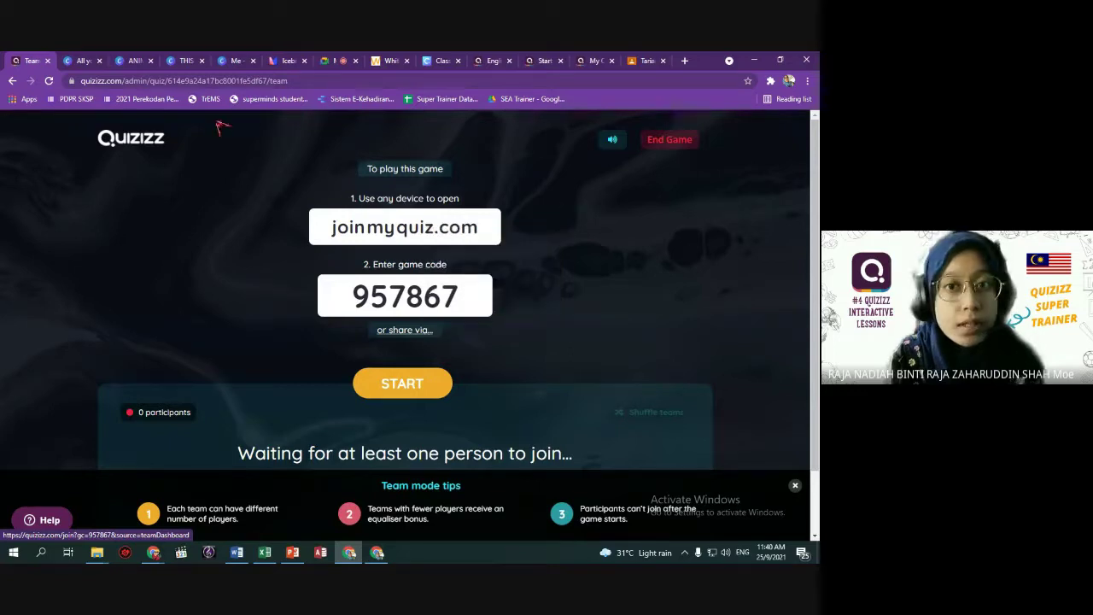
pyautogui.click(333, 61)
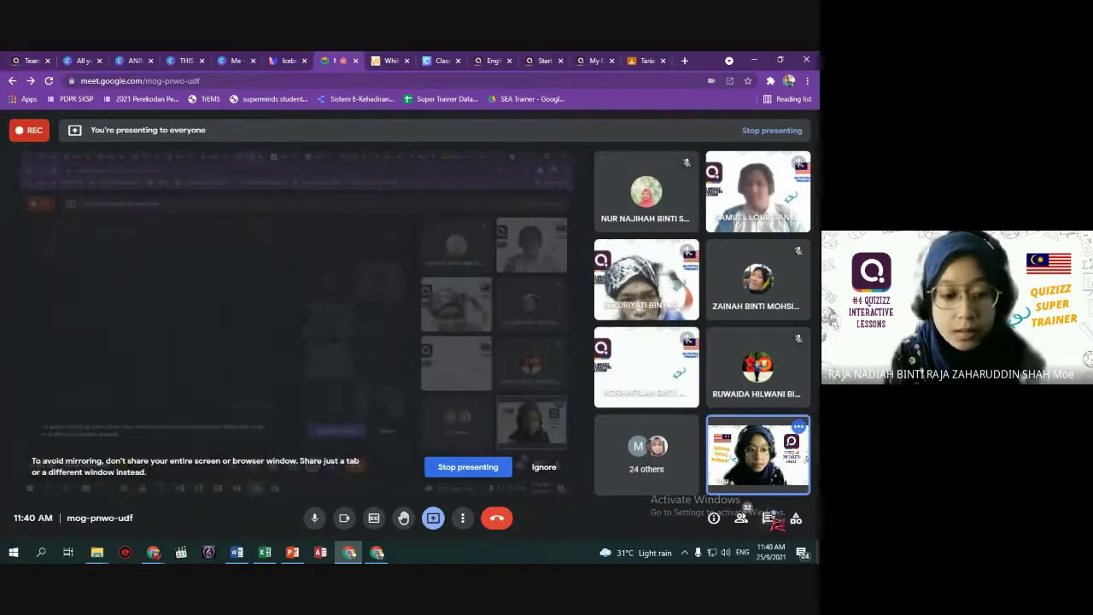
# Send the joinmyquiz.com join link in the Meet chat, then return to the Quizizz Team lobby.
pyautogui.click(769, 517)
pyautogui.write('https://quizizz.com/join?gc=957867&source=teamDashboard')
pyautogui.press('Return')
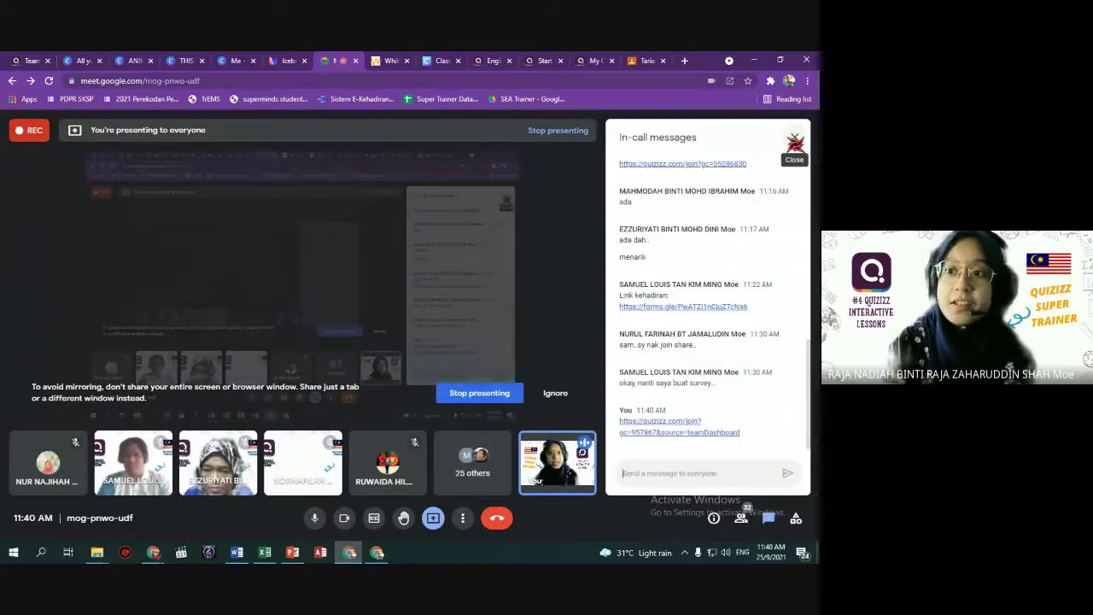
pyautogui.click(795, 141)
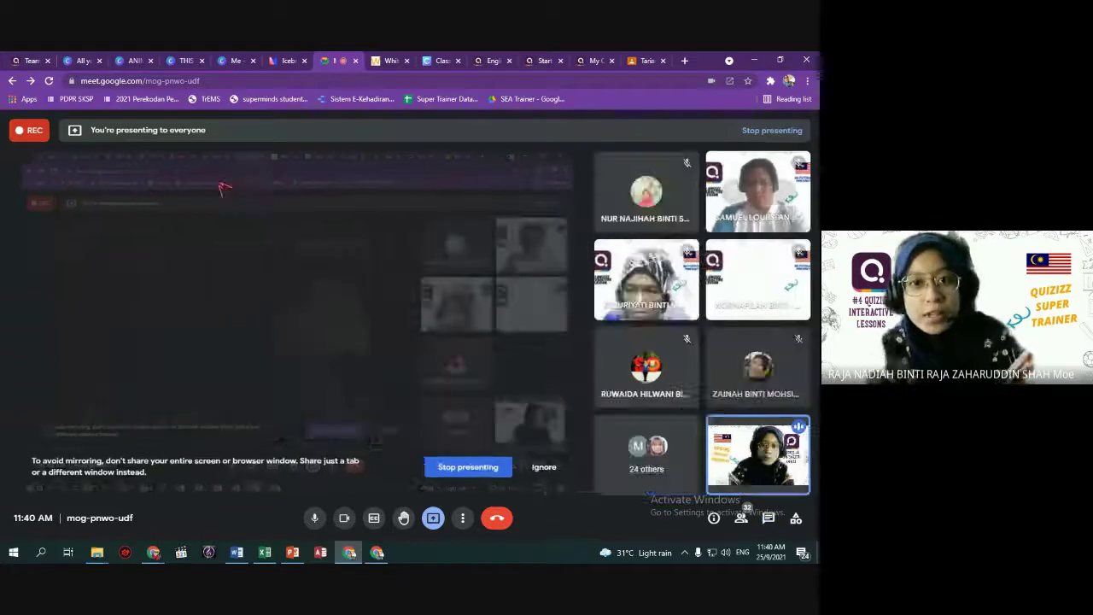
pyautogui.click(25, 60)
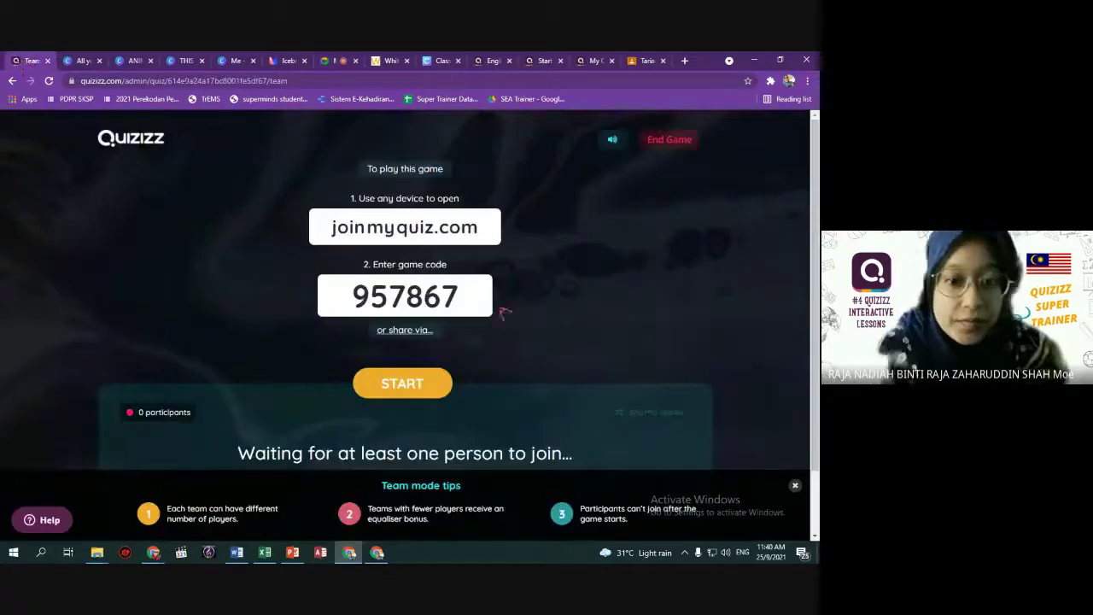